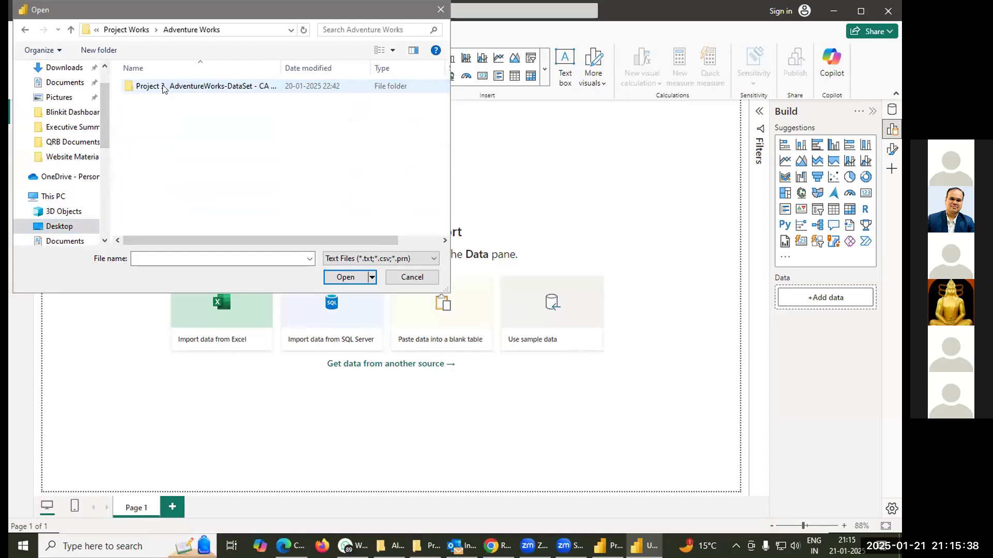
# - Import Product.csv from the Project 3_ AdventureWorks-DataSet folder and open it for transformation in the Power Query Editor
pyautogui.click(163, 88)
pyautogui.doubleClick(163, 87)
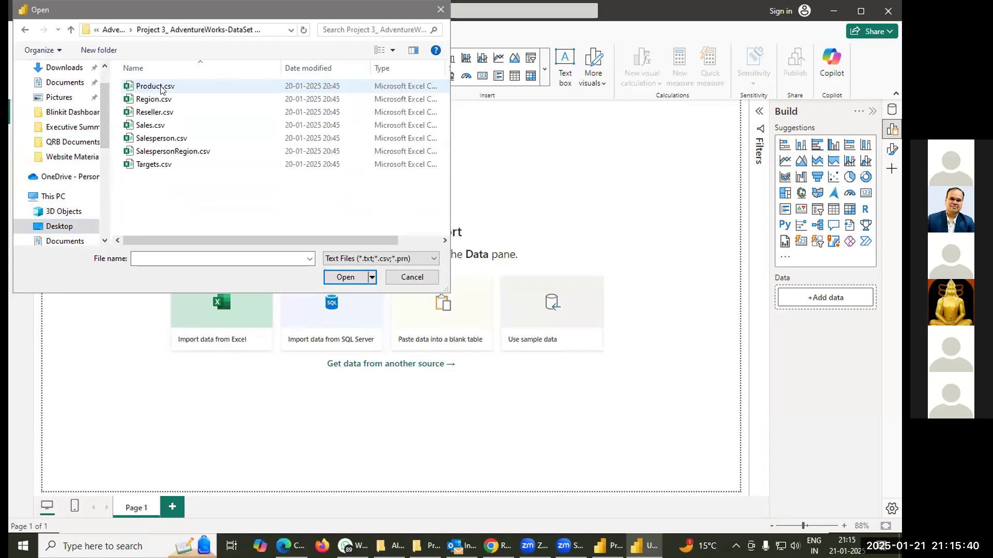
pyautogui.click(156, 87)
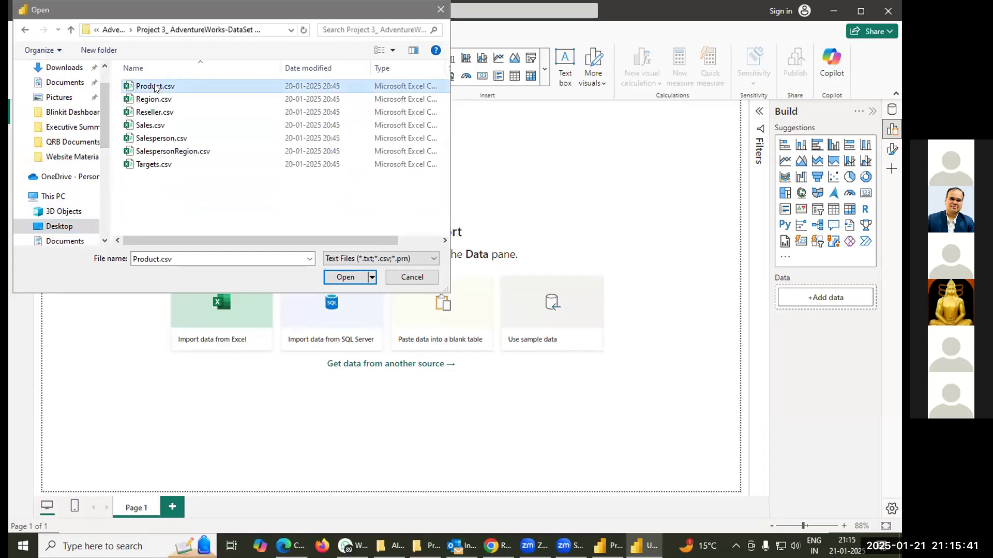
pyautogui.click(345, 277)
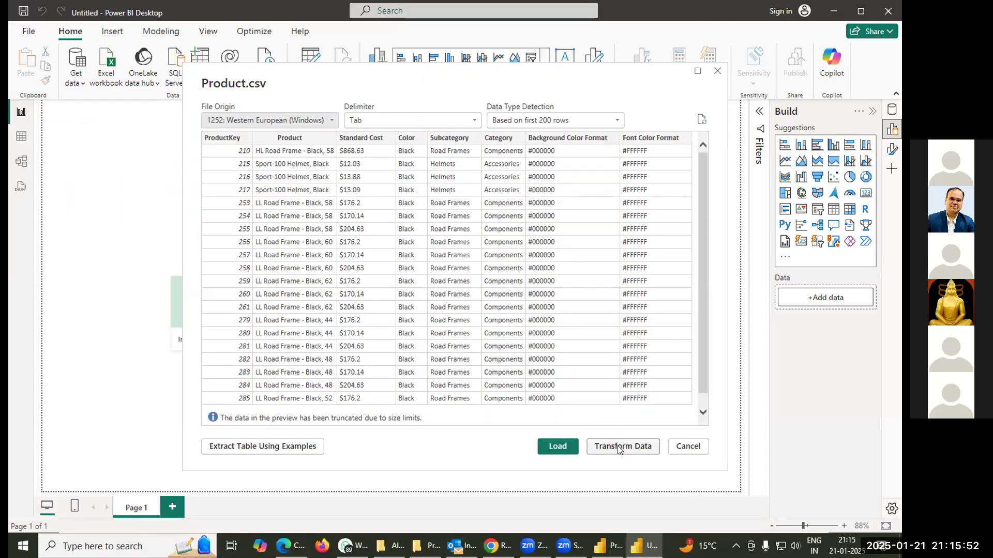
pyautogui.click(619, 447)
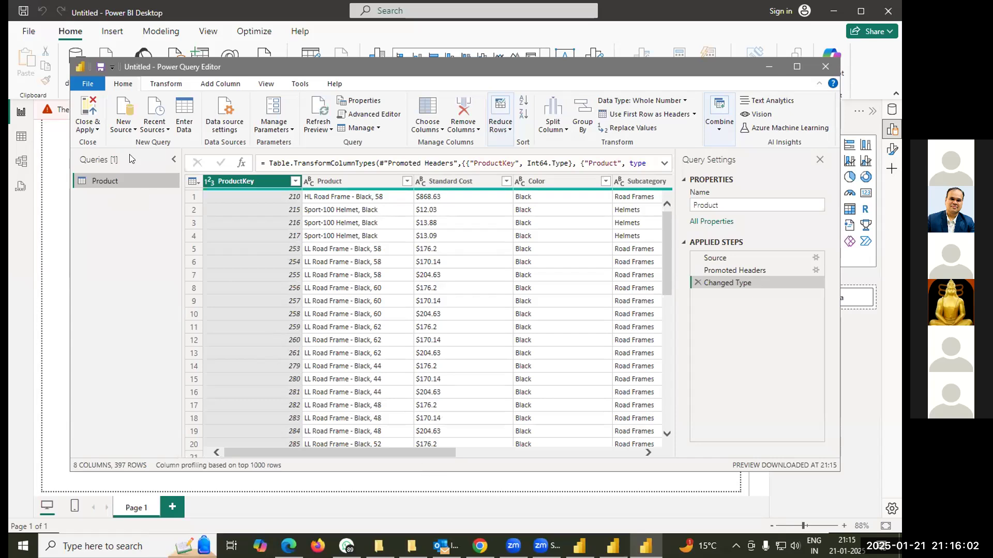
# - Add Region.csv as a new text/CSV source query
pyautogui.click(133, 129)
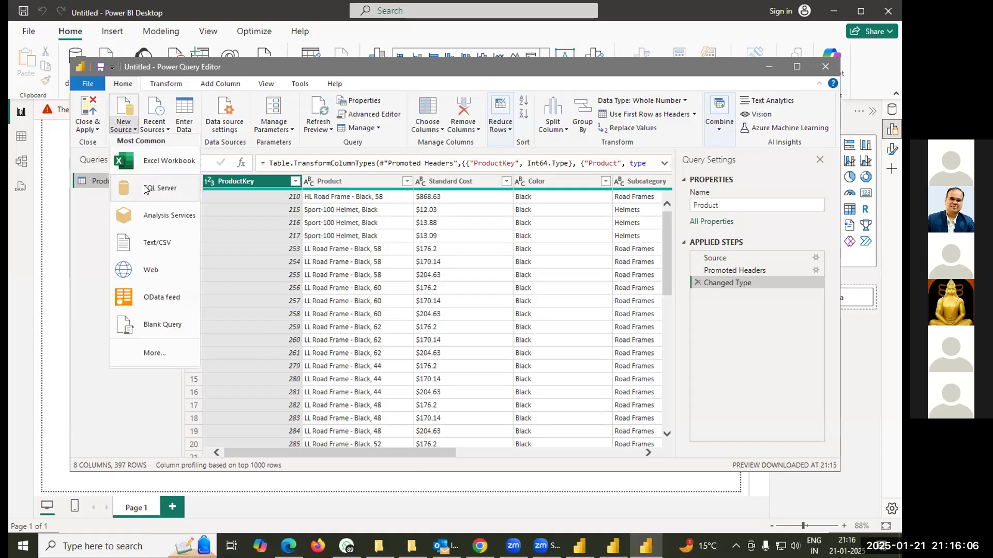
pyautogui.click(139, 243)
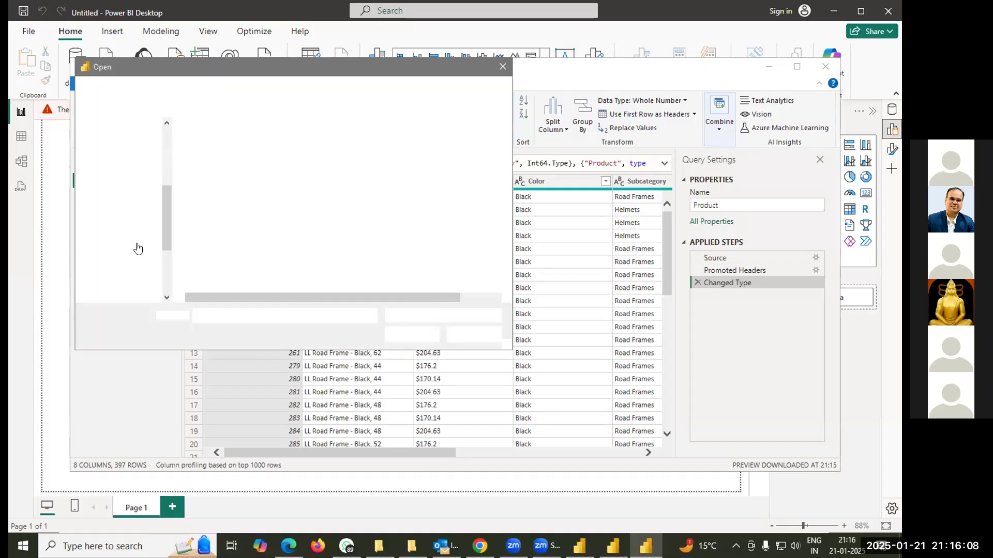
pyautogui.click(214, 156)
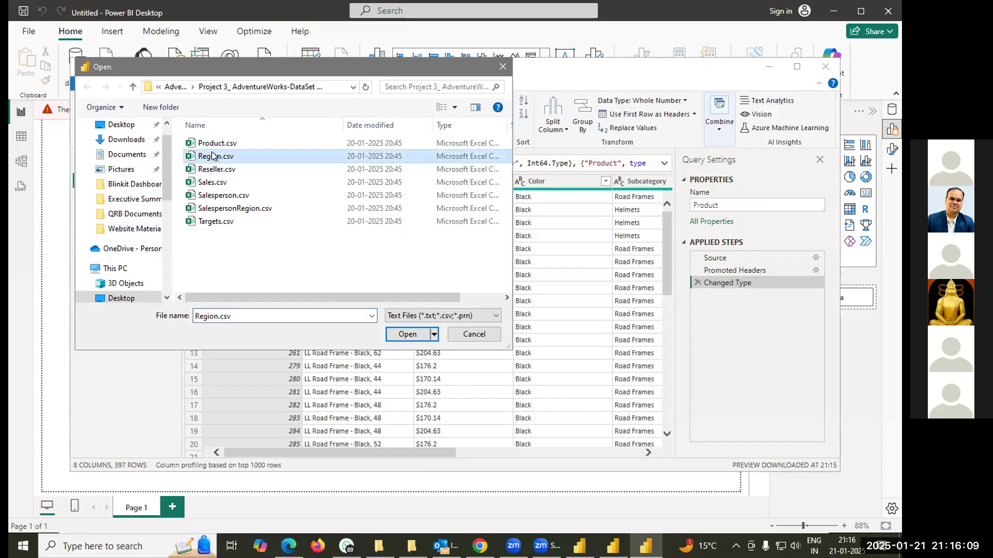
pyautogui.click(407, 334)
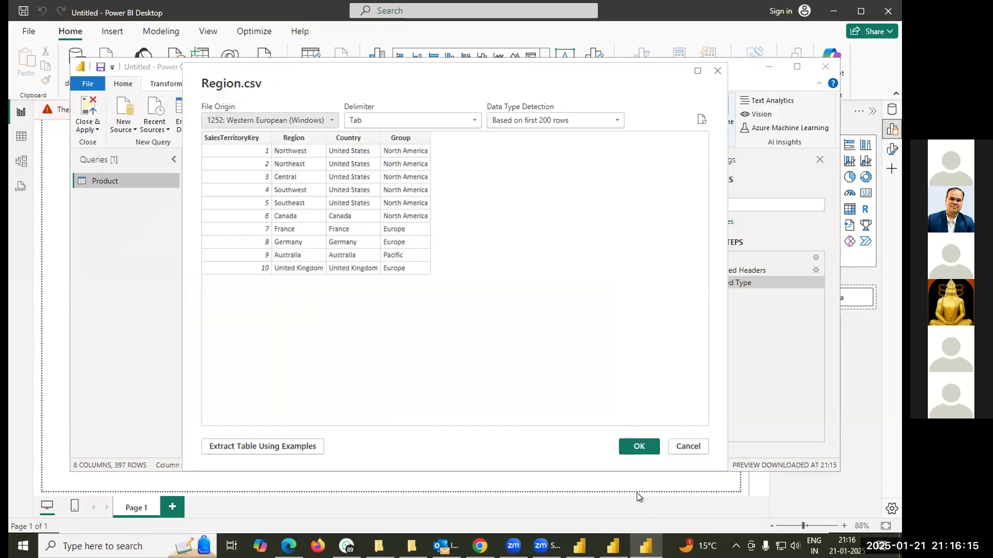
pyautogui.click(630, 447)
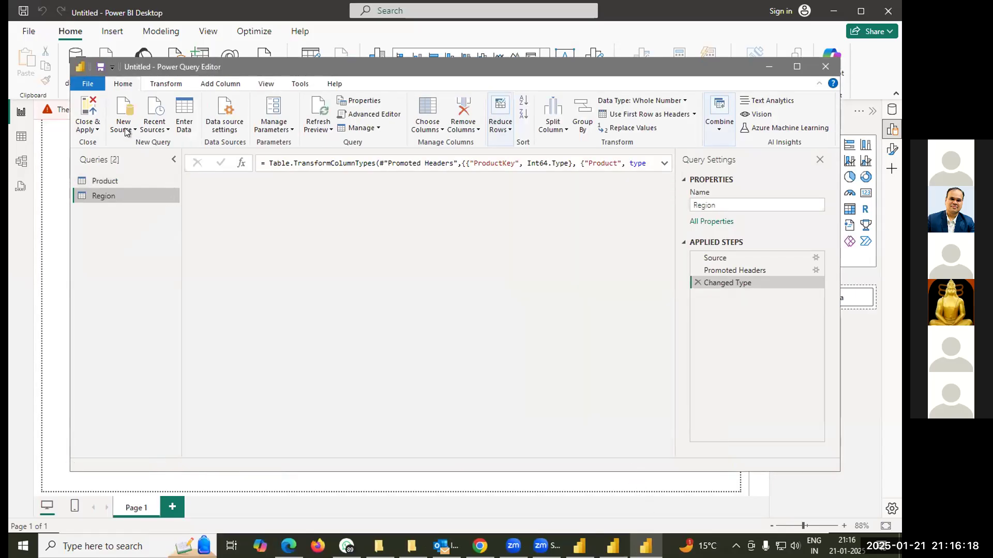
# - Add Reseller.csv as a new text/CSV source query
pyautogui.click(123, 129)
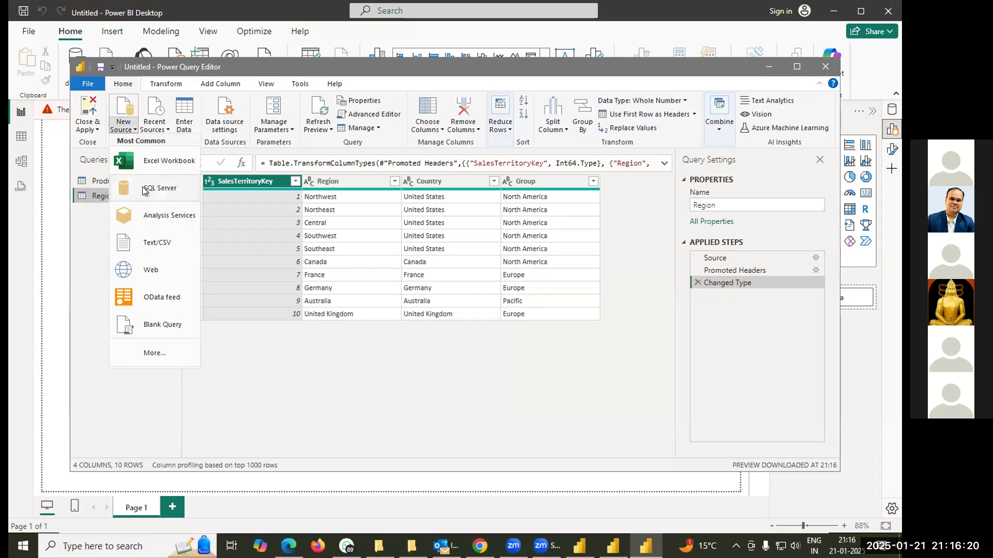
pyautogui.click(148, 246)
pyautogui.click(216, 170)
pyautogui.click(408, 334)
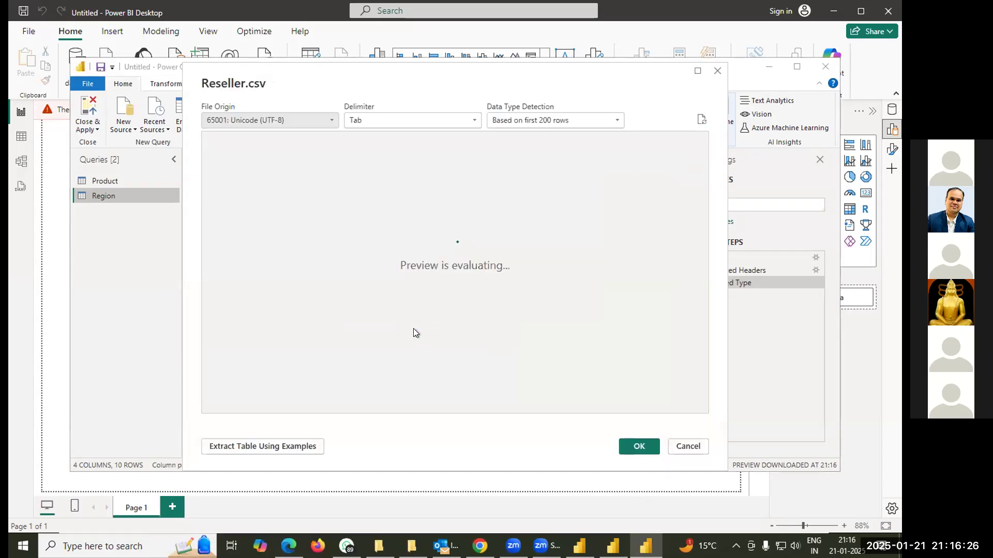
pyautogui.click(637, 446)
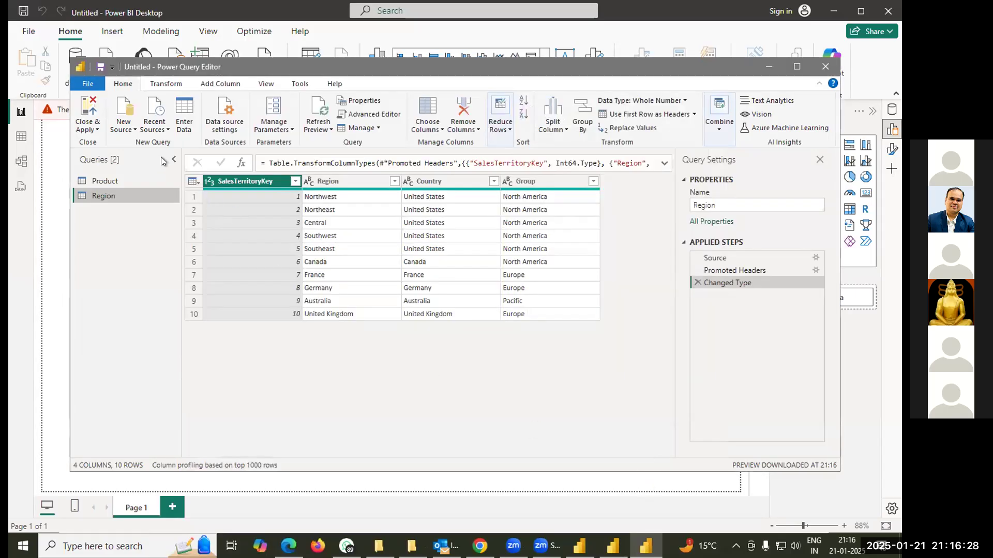
# - Add Sales.csv as a new text/CSV source query
pyautogui.click(135, 130)
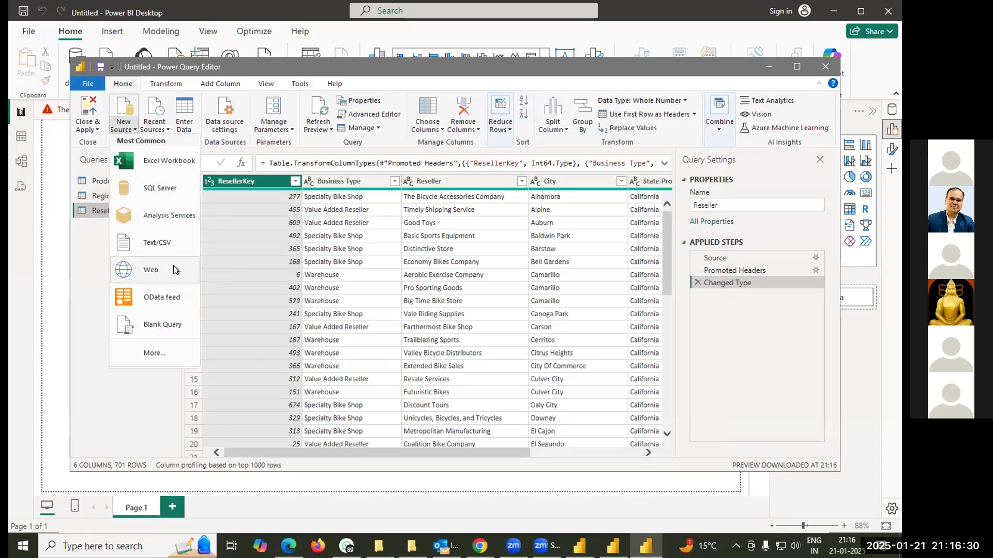
pyautogui.click(199, 236)
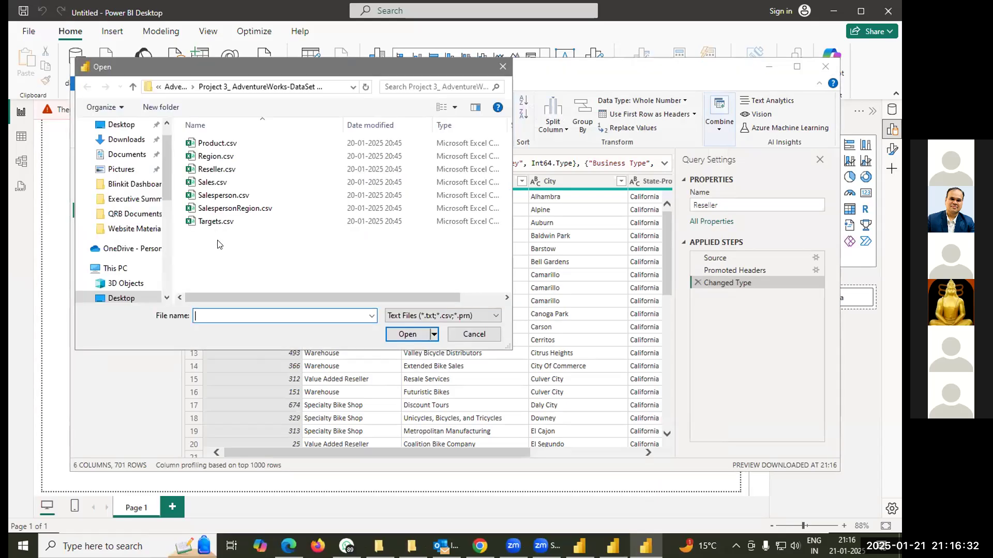
pyautogui.click(203, 186)
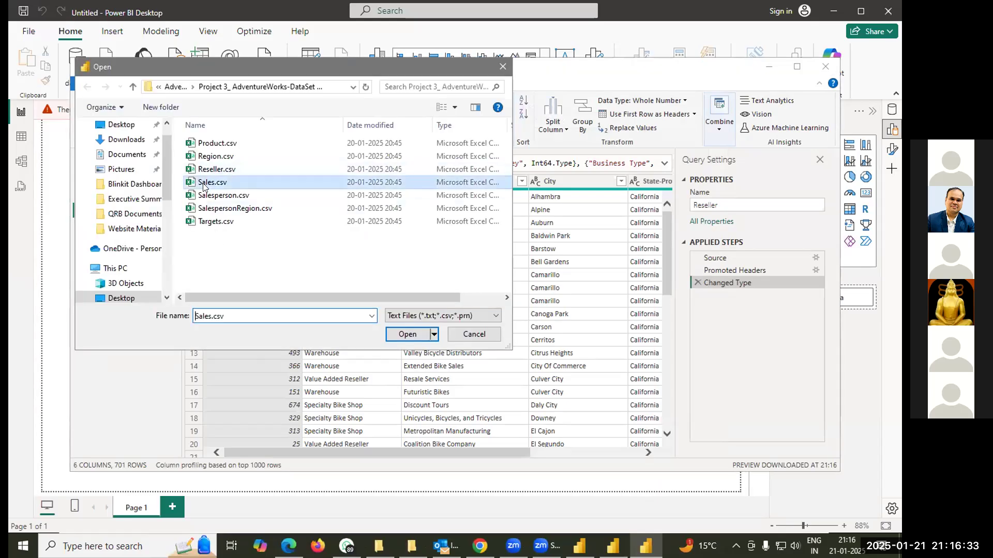
pyautogui.click(406, 334)
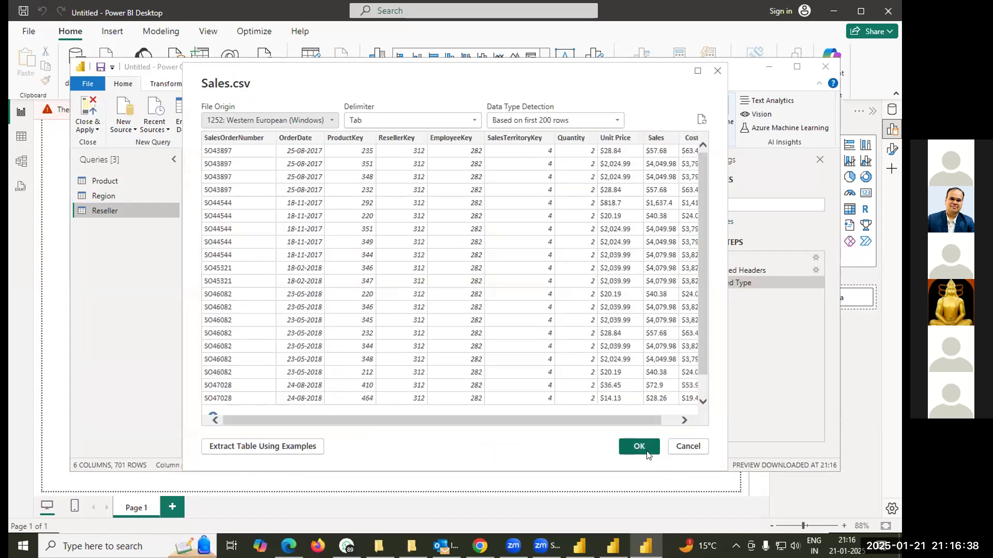
pyautogui.click(639, 447)
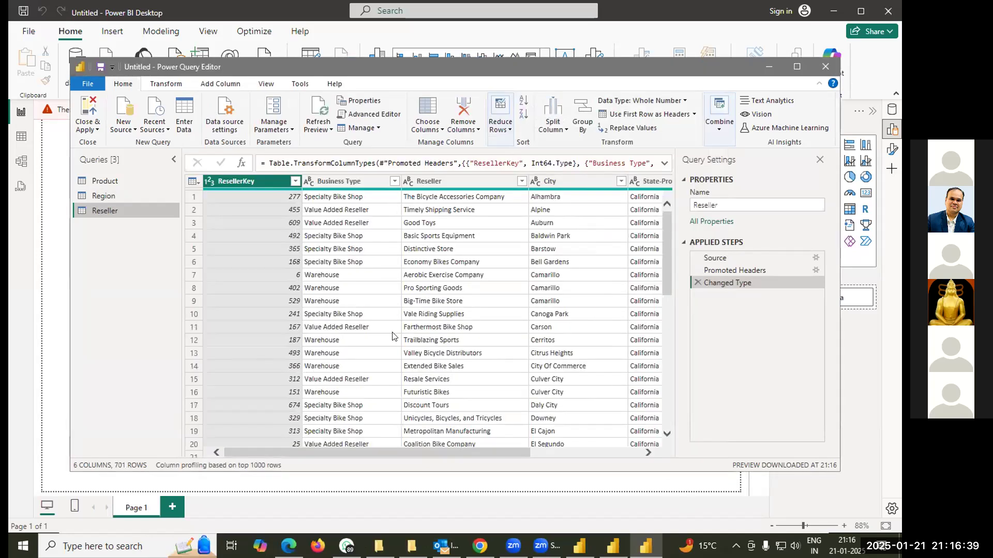
# - Add Salesperson.csv as a new text/CSV source query
pyautogui.click(133, 131)
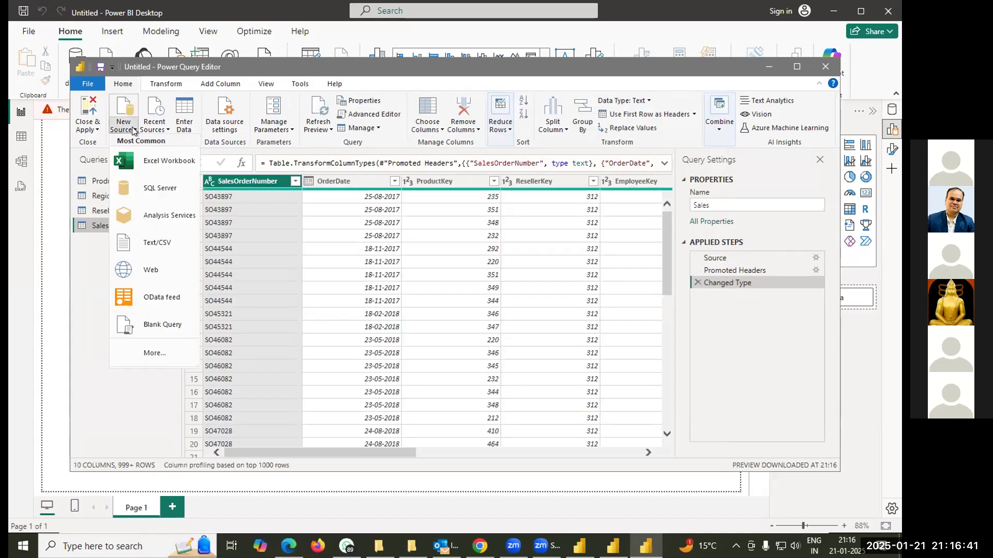
pyautogui.click(158, 244)
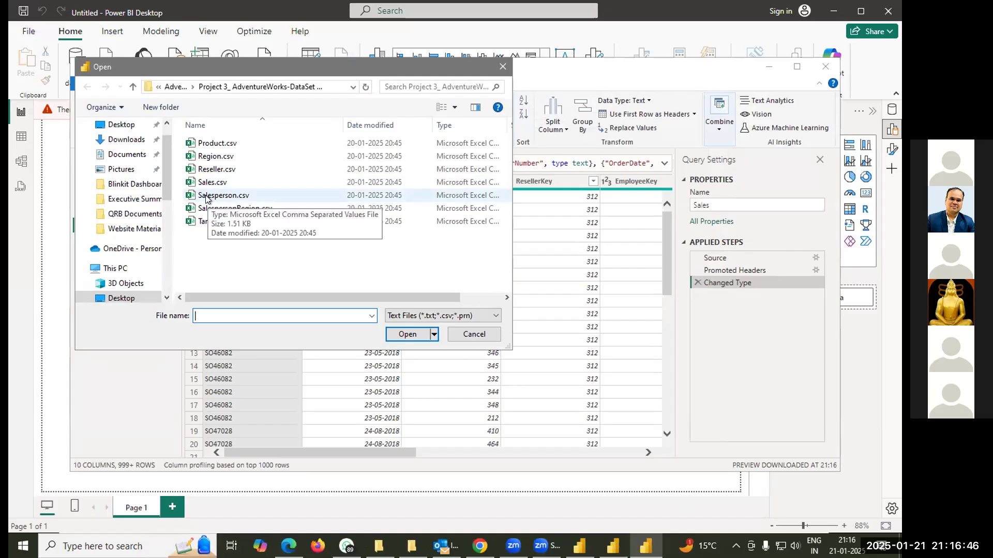
pyautogui.click(207, 199)
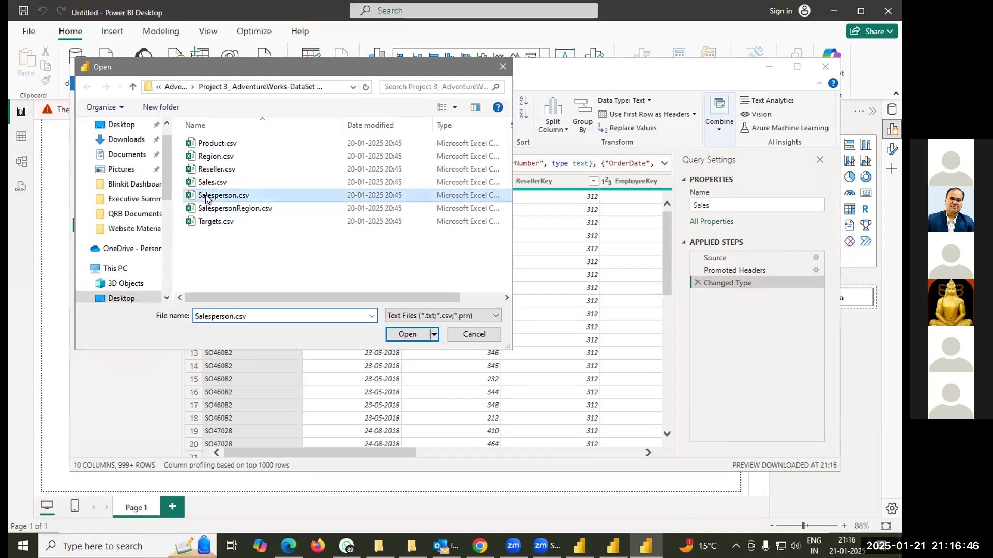
pyautogui.click(408, 335)
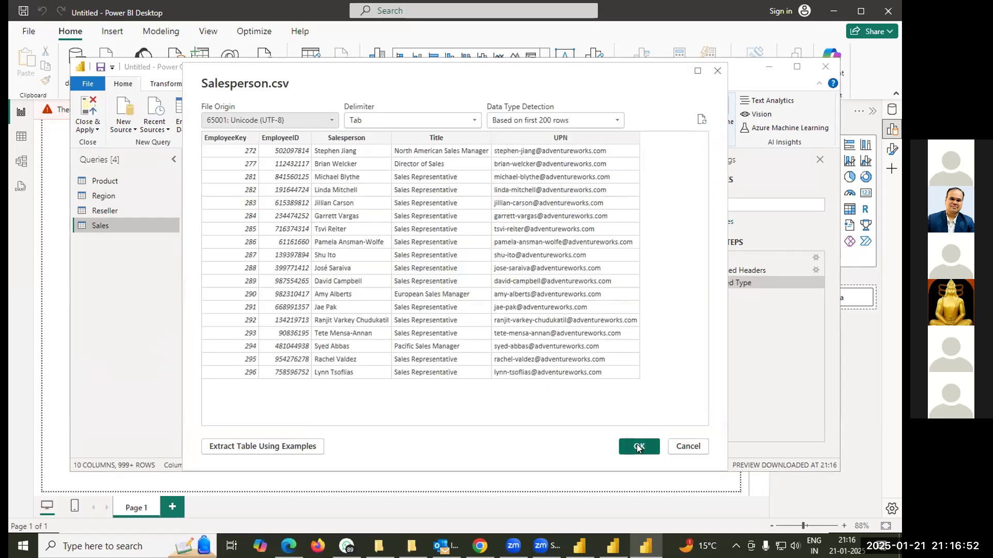
pyautogui.click(639, 448)
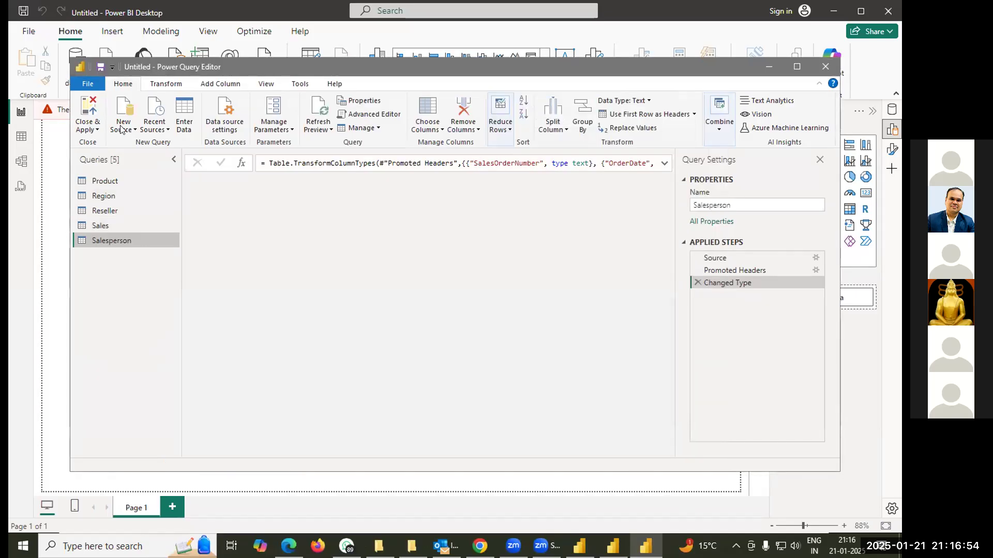
# - Add SalespersonRegion.csv as a new text/CSV source query
pyautogui.click(122, 128)
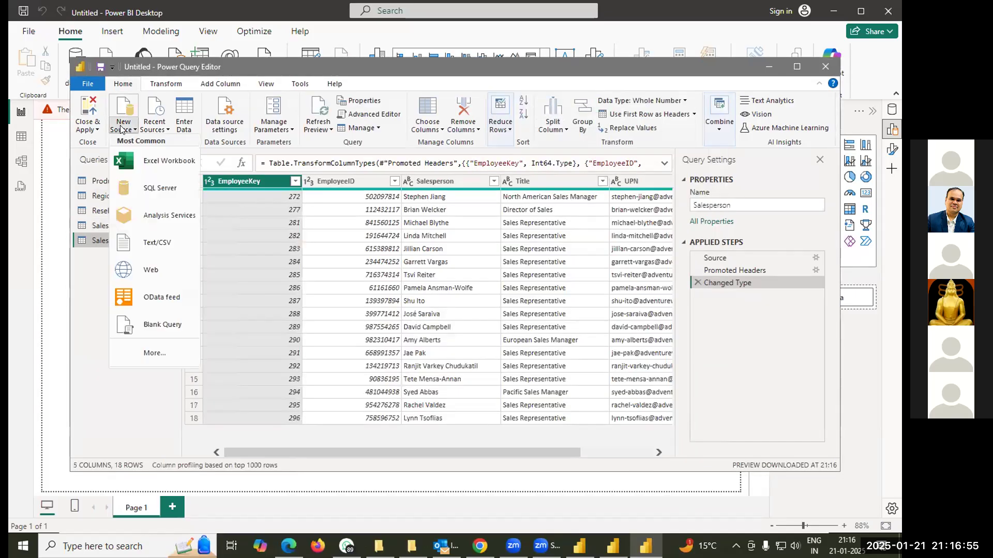
pyautogui.click(150, 243)
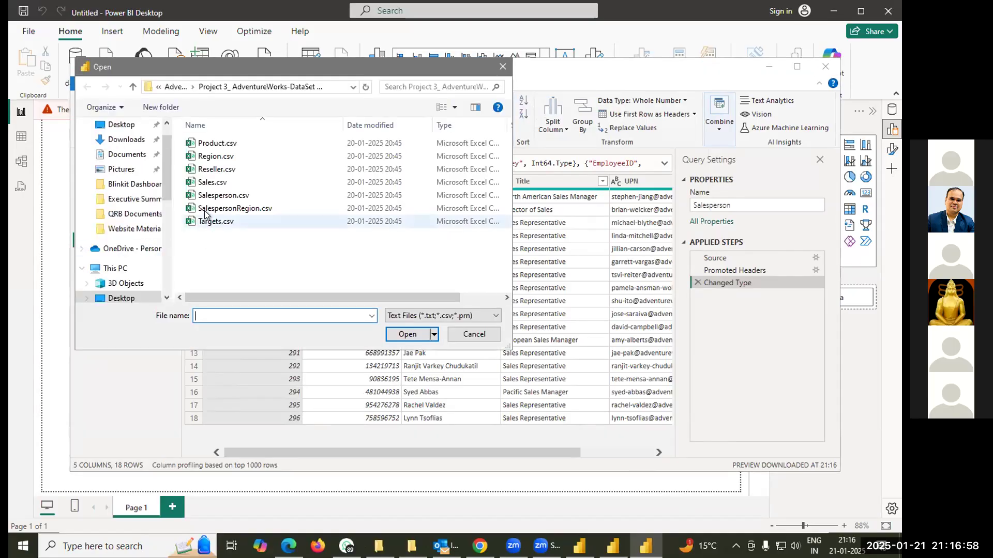
pyautogui.click(217, 208)
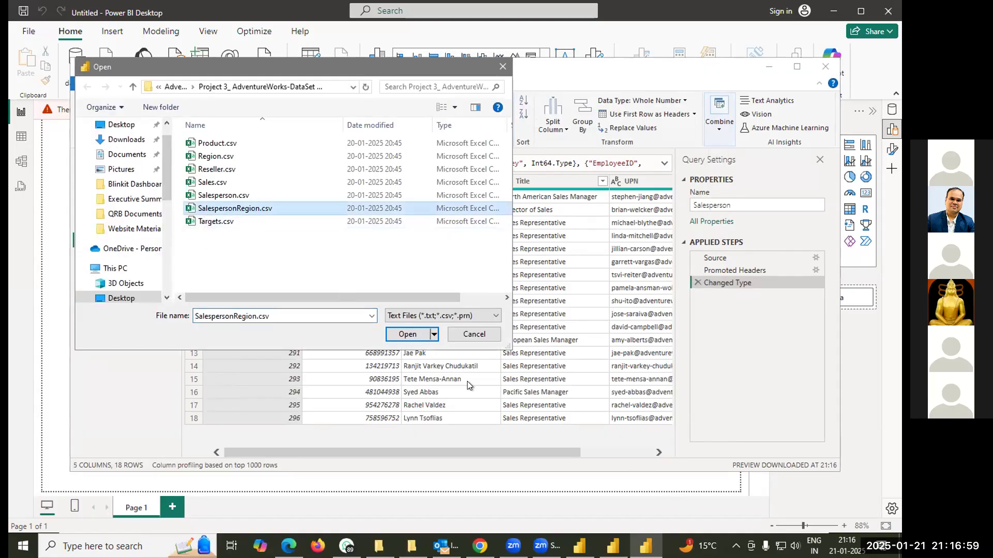
pyautogui.click(417, 336)
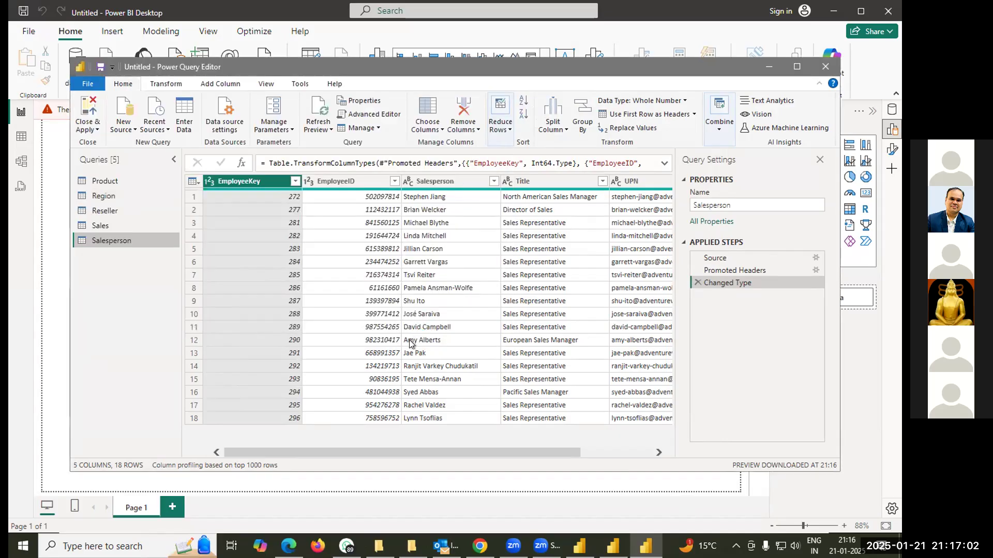
pyautogui.click(637, 448)
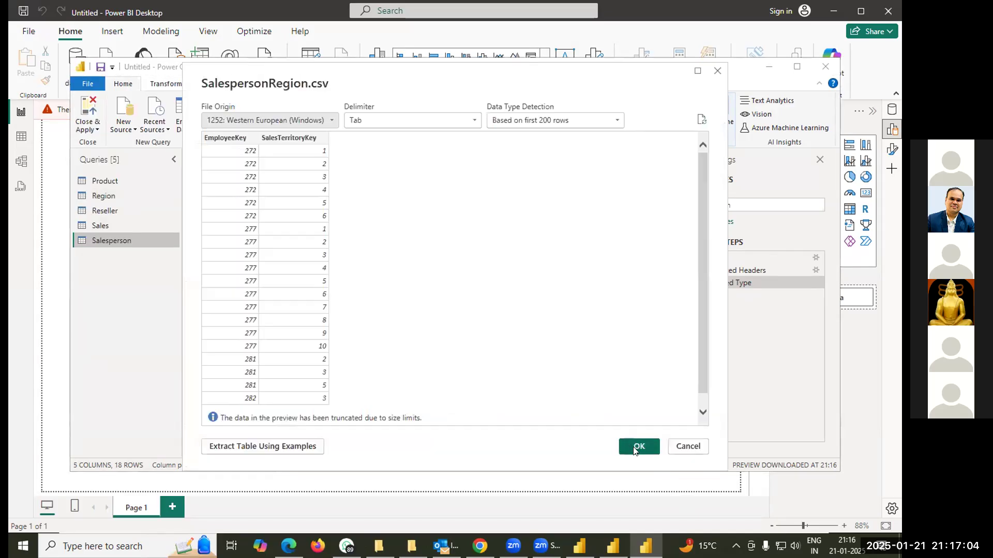
# - Add Targets.csv as a new text/CSV source query
pyautogui.click(124, 124)
pyautogui.click(161, 242)
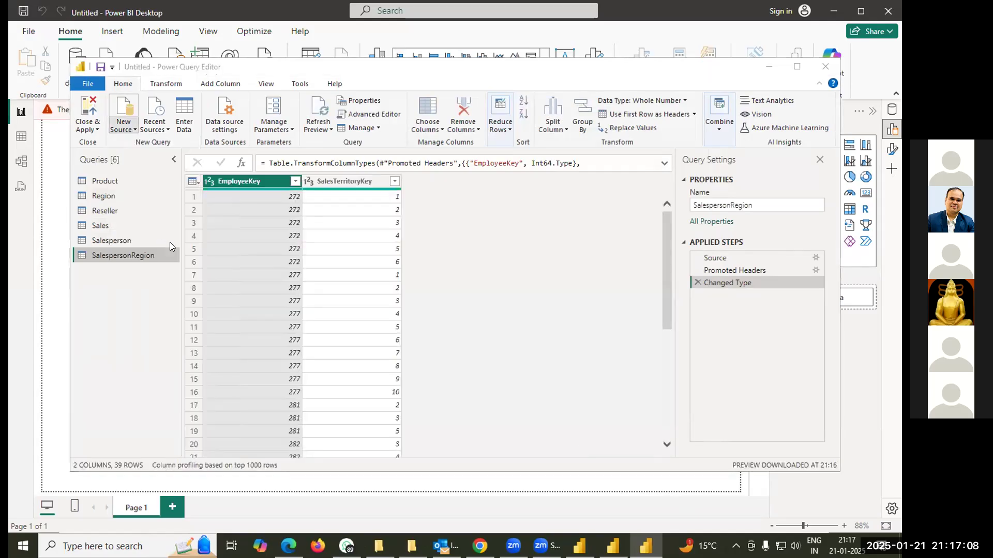
pyautogui.click(341, 221)
pyautogui.click(407, 334)
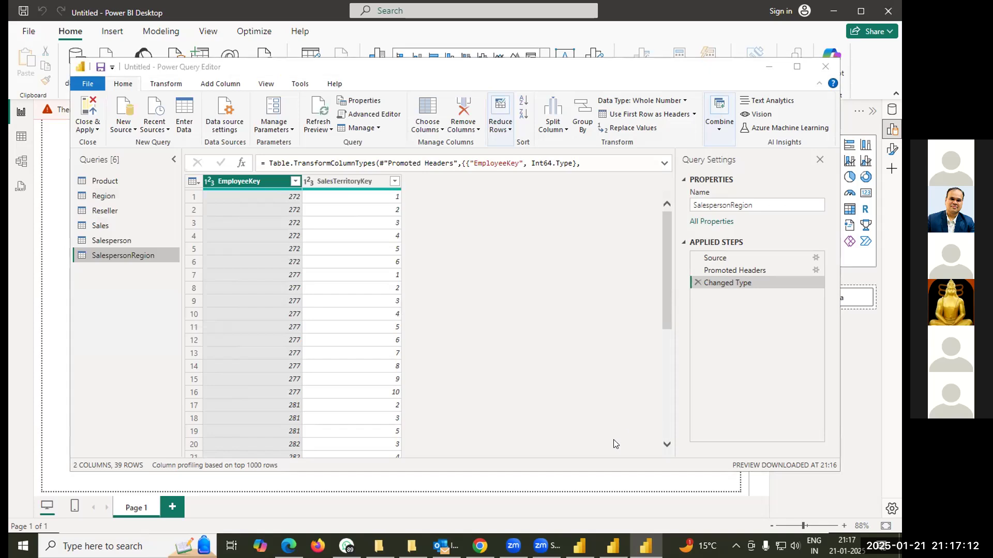
pyautogui.click(632, 446)
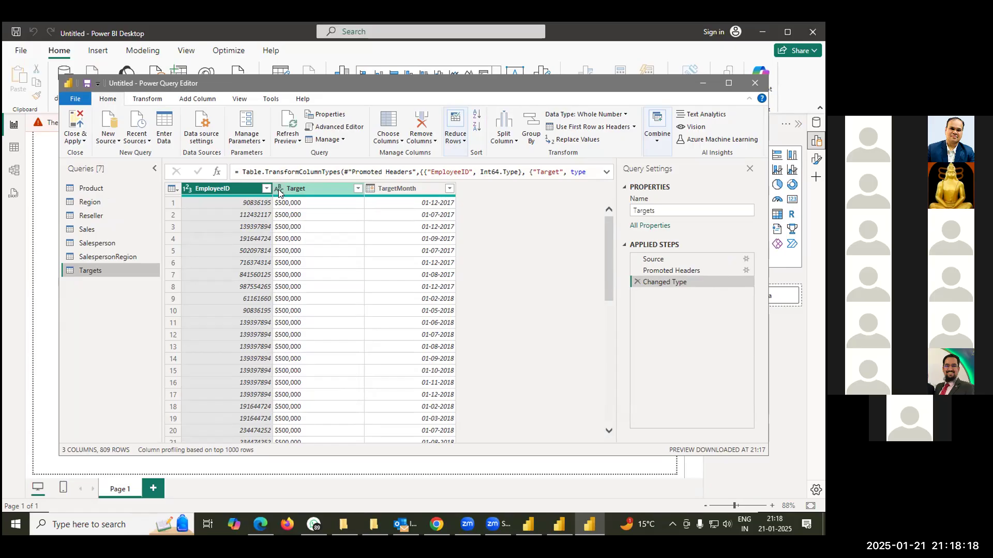
# - Remove the $ sign from the Product query's Standard Cost column by replacing it with an empty value
pyautogui.click(106, 186)
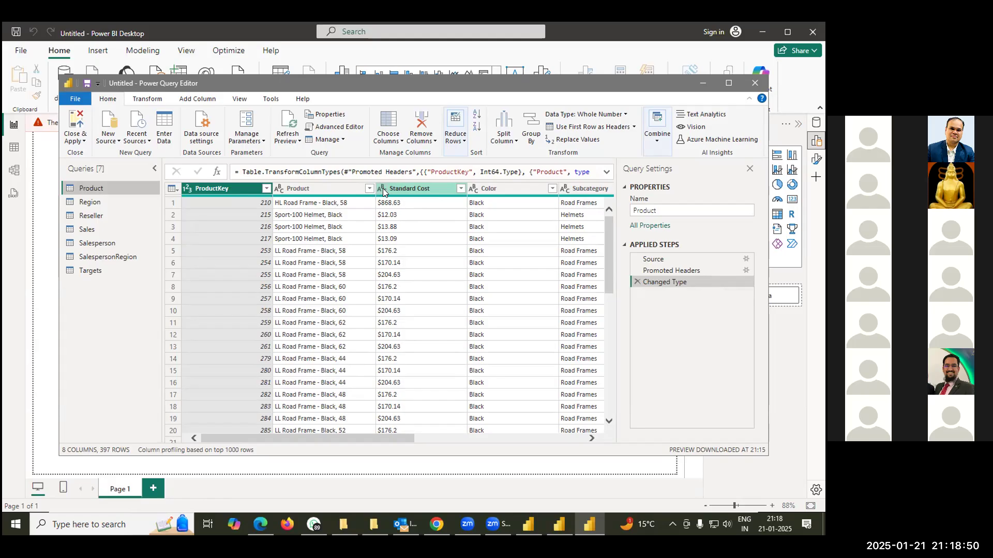
pyautogui.click(383, 189)
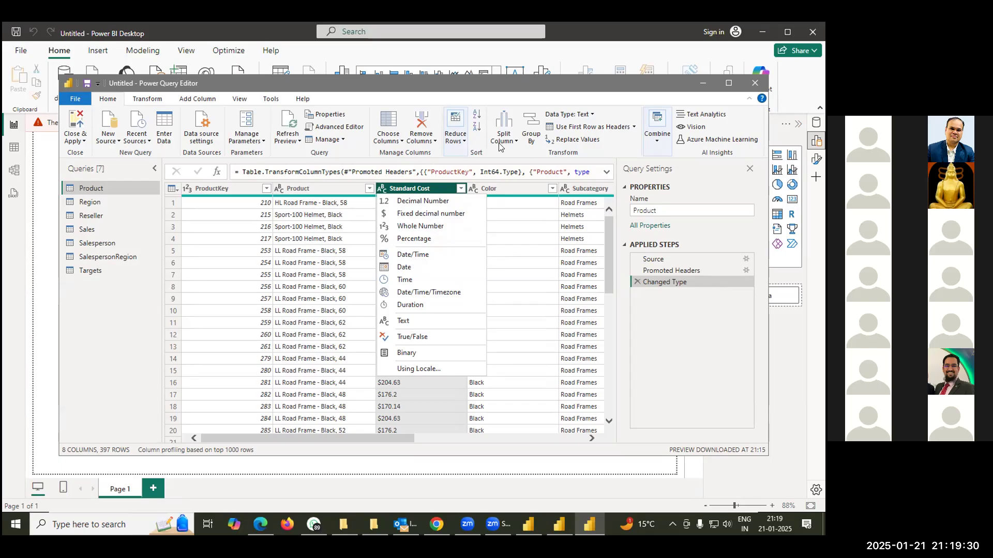
pyautogui.click(567, 144)
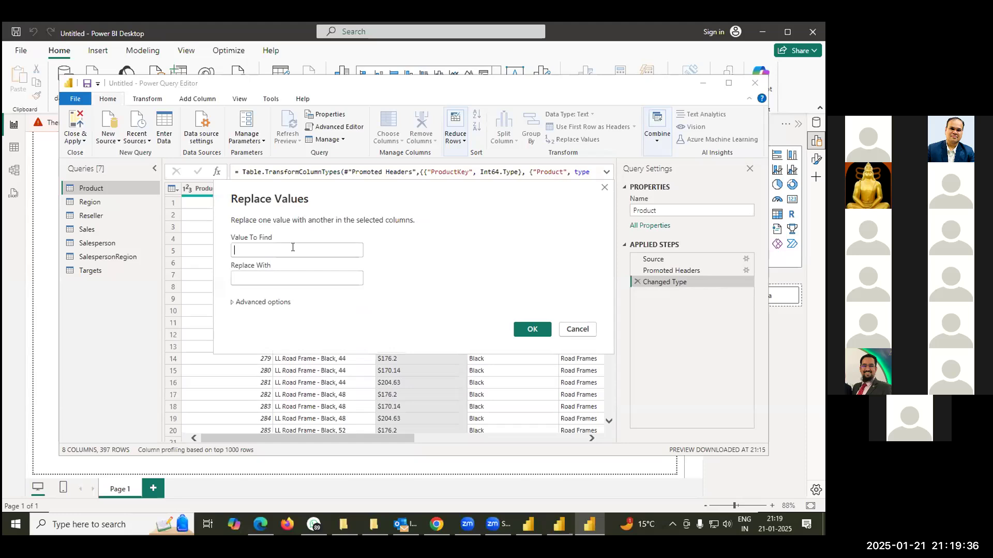
pyautogui.click(293, 247)
pyautogui.write('$')
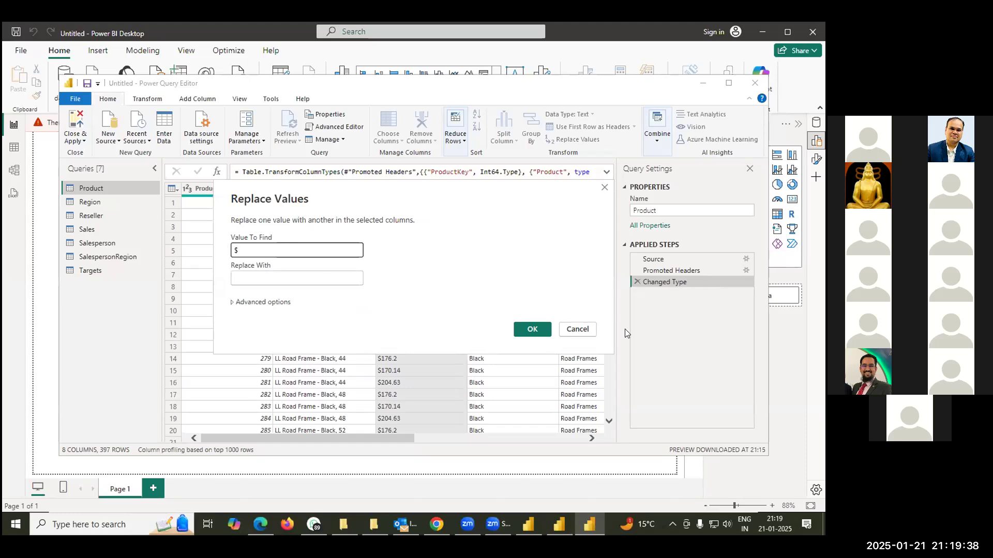
pyautogui.click(529, 330)
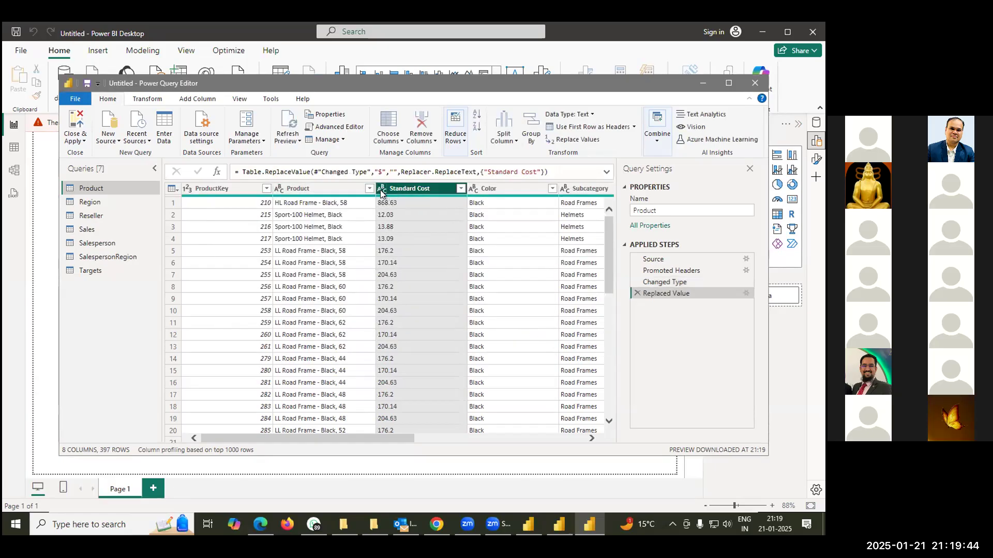
# - Set the data type of the Product query's Standard Cost column to Whole Number
pyautogui.click(381, 193)
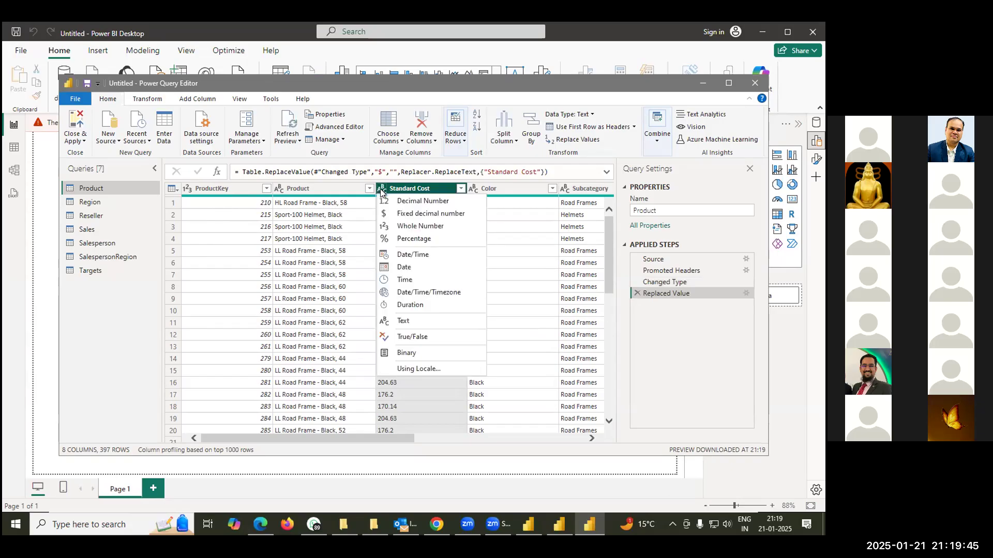
pyautogui.click(398, 225)
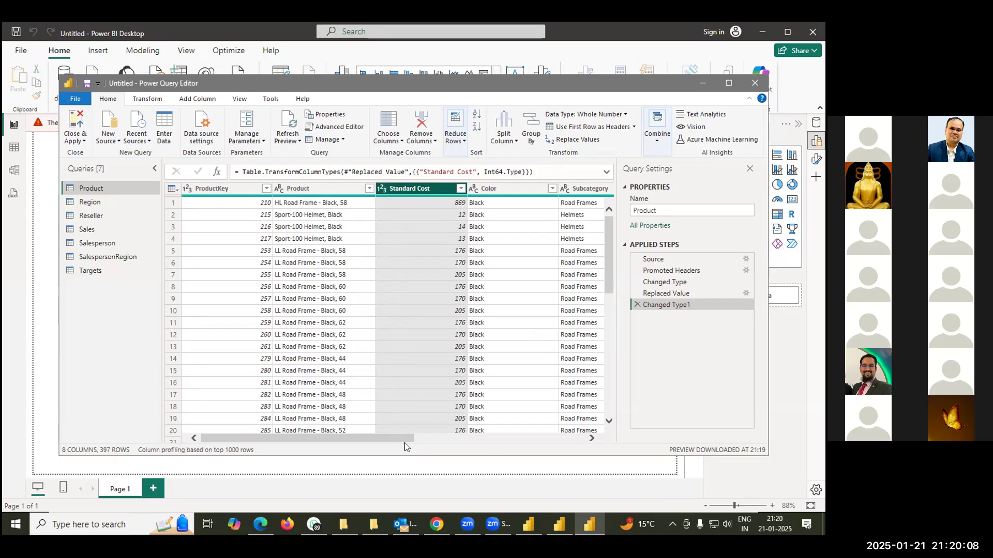
pyautogui.moveTo(411, 441); pyautogui.dragTo(619, 441)
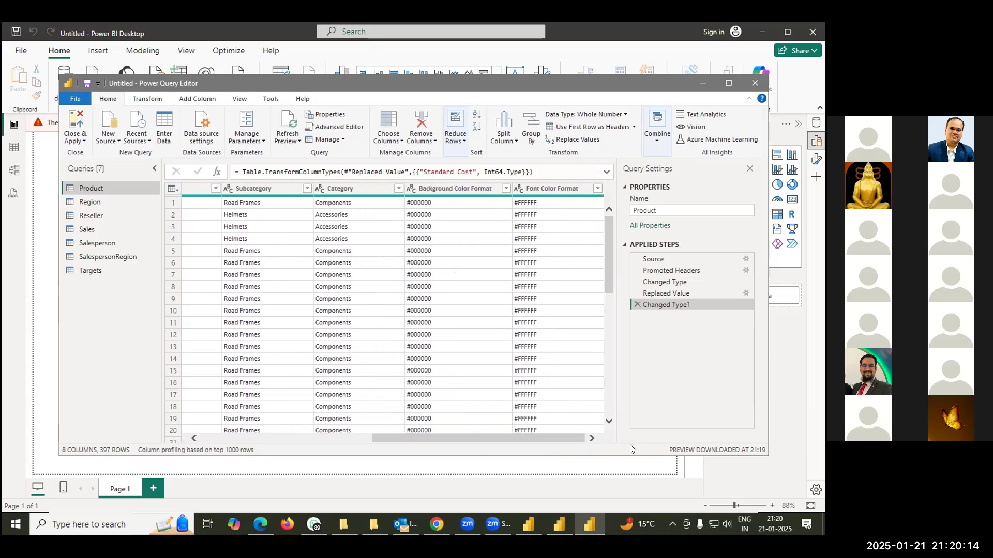
# - Review the columns and data types of the Region and Reseller queries
pyautogui.click(88, 203)
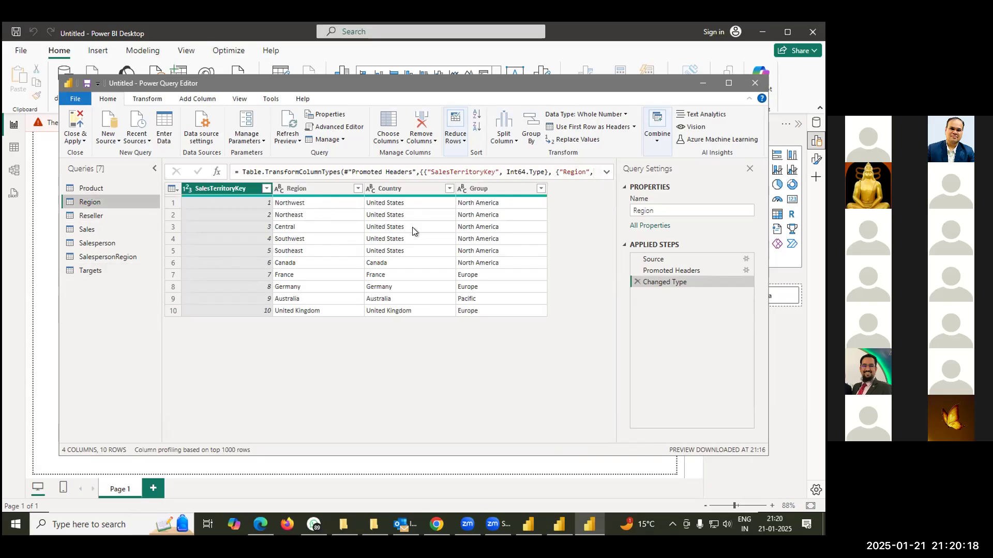
pyautogui.click(91, 214)
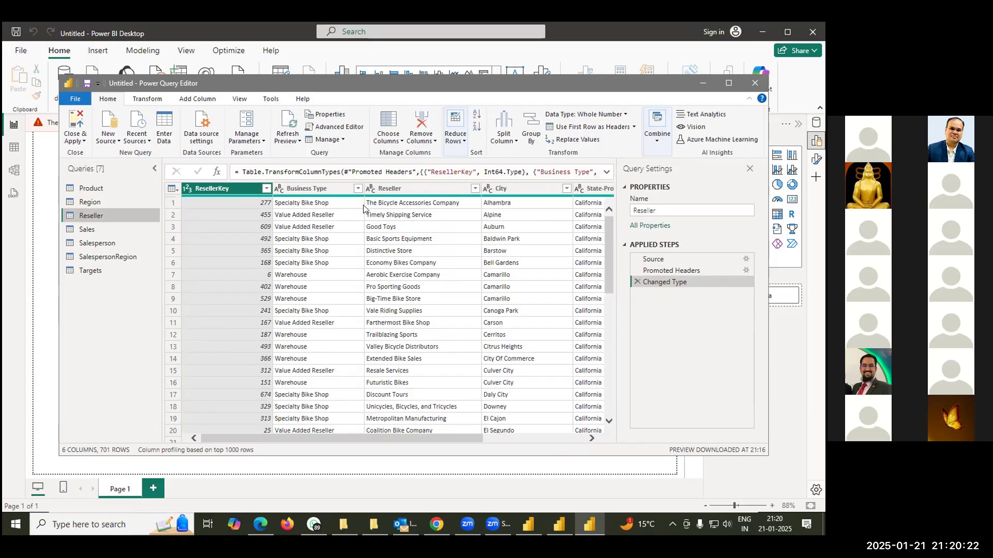
pyautogui.moveTo(435, 439); pyautogui.dragTo(571, 417)
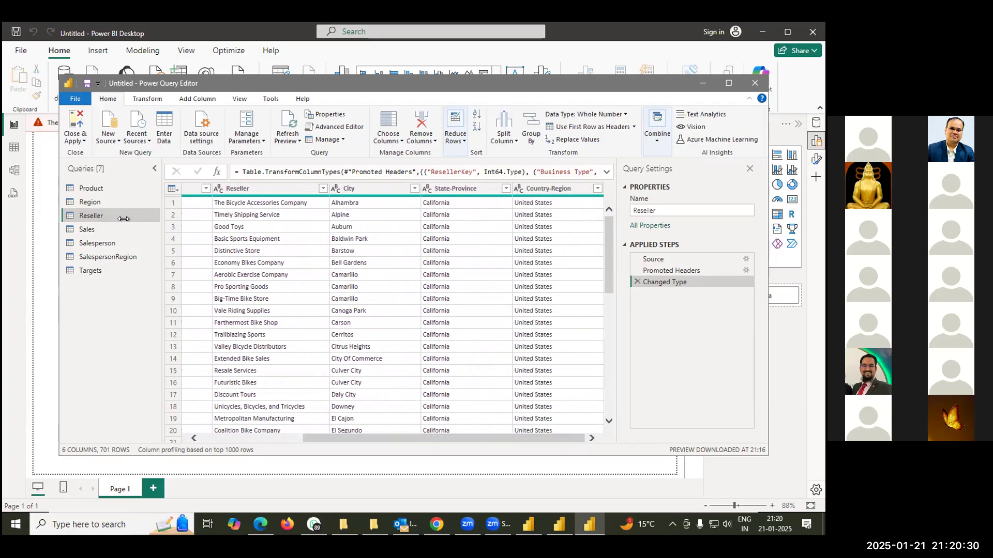
# - Remove the $ sign from the Sales query's Unit Price, Sales and Cost columns by replacing it with an empty value
pyautogui.click(83, 231)
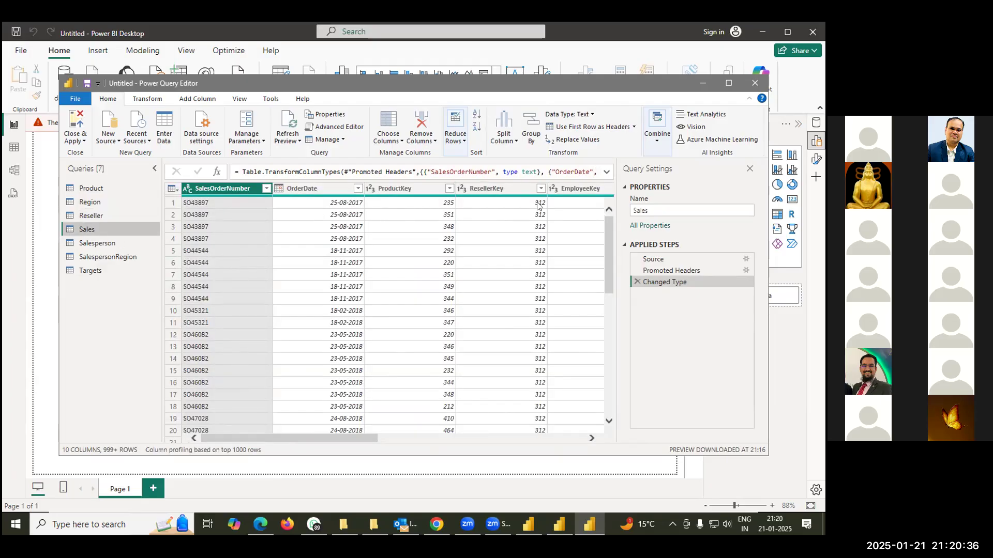
pyautogui.moveTo(349, 438); pyautogui.dragTo(503, 455)
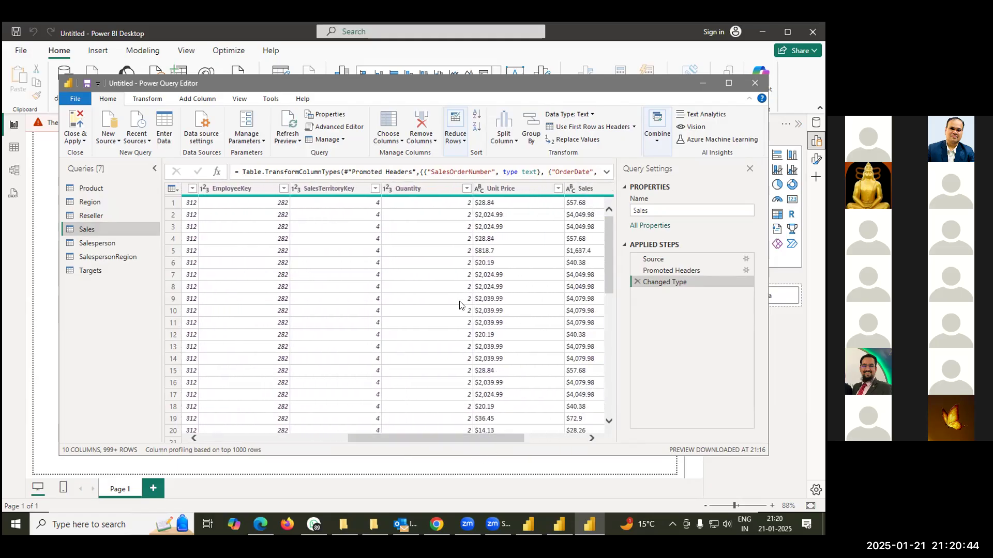
pyautogui.click(479, 190)
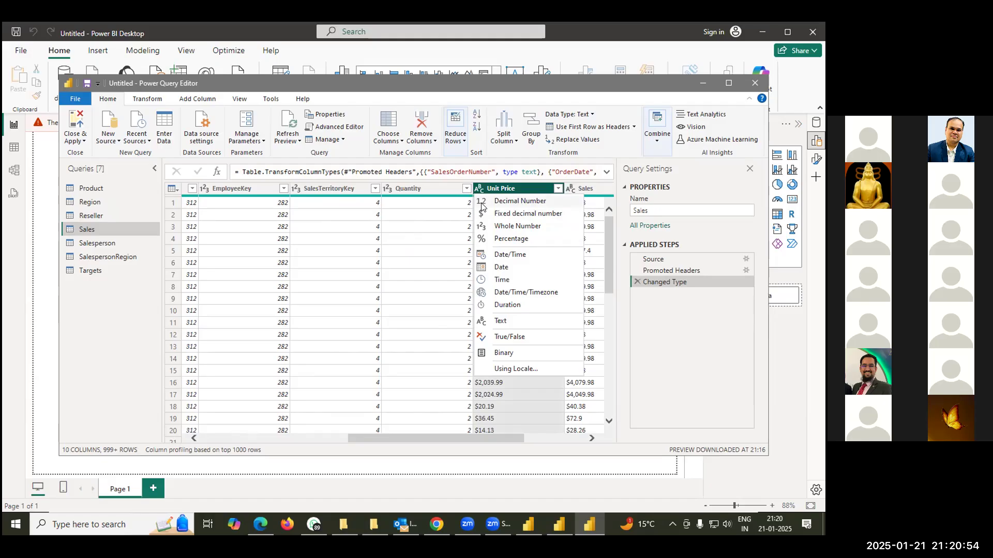
pyautogui.click(443, 438)
pyautogui.moveTo(450, 438); pyautogui.dragTo(553, 444)
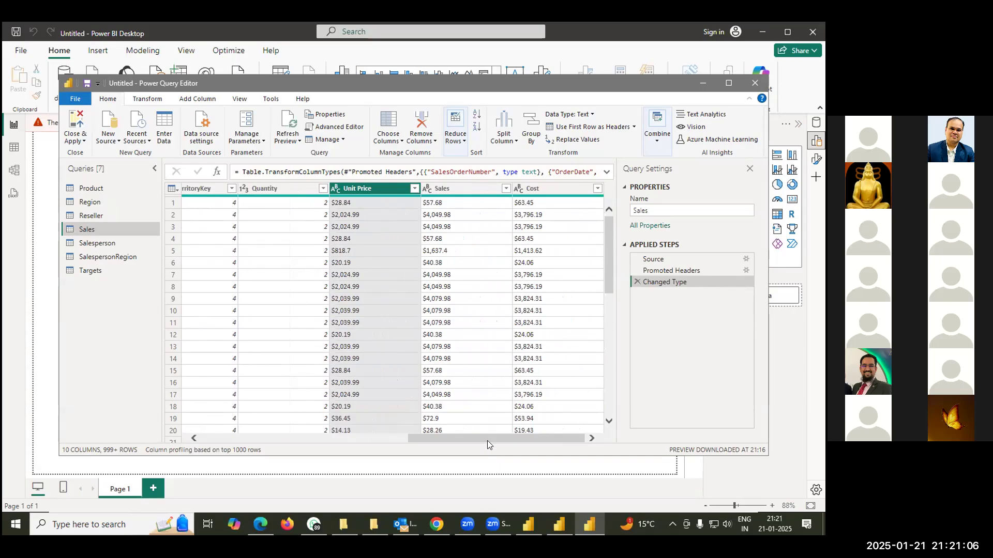
pyautogui.keyDown('ctrl'); pyautogui.click(435, 188); pyautogui.keyUp('ctrl')
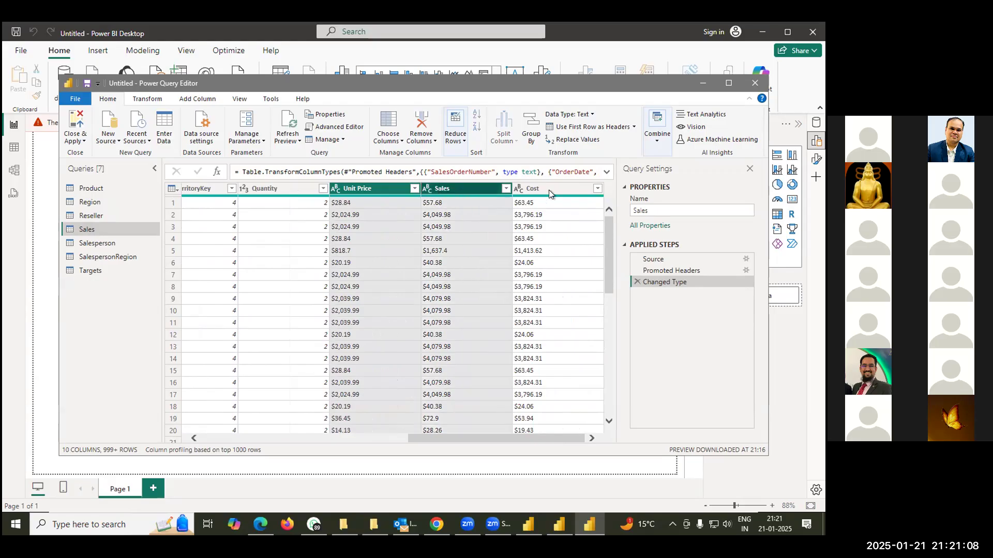
pyautogui.keyDown('ctrl'); pyautogui.click(560, 188); pyautogui.keyUp('ctrl')
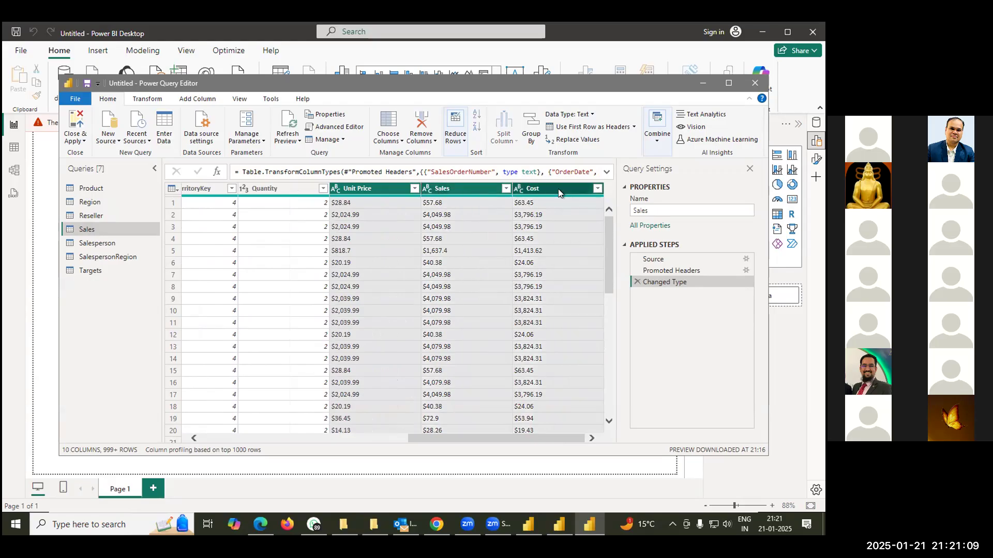
pyautogui.click(558, 141)
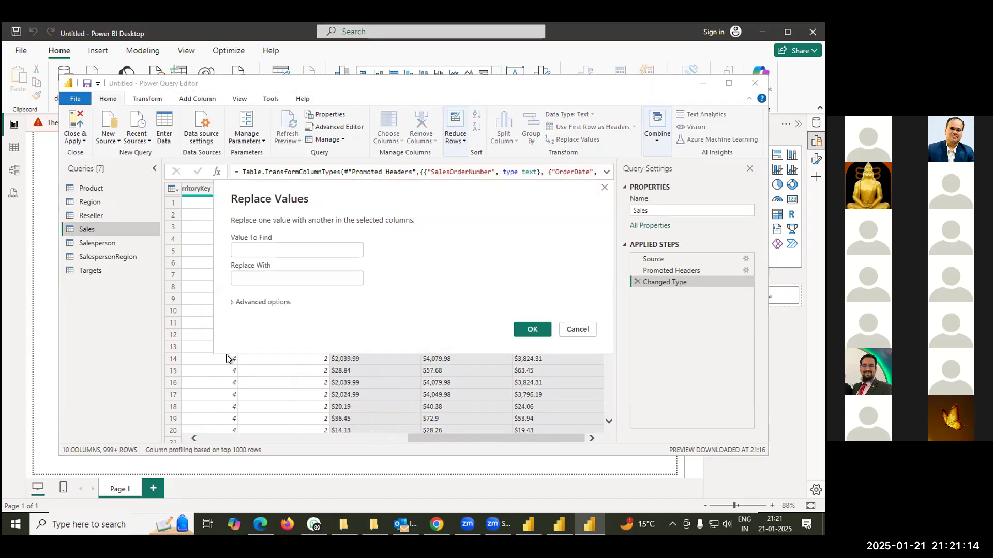
pyautogui.write('$')
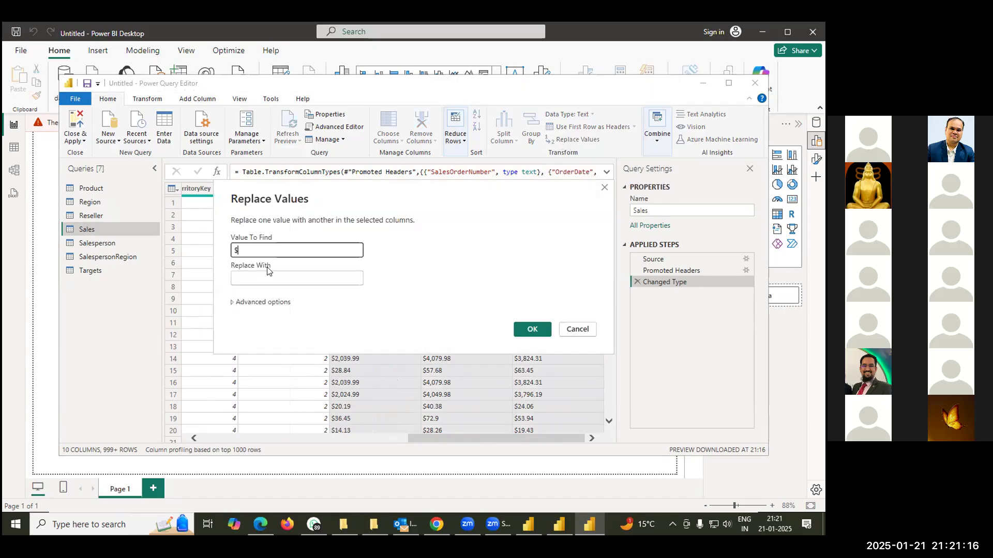
pyautogui.click(526, 331)
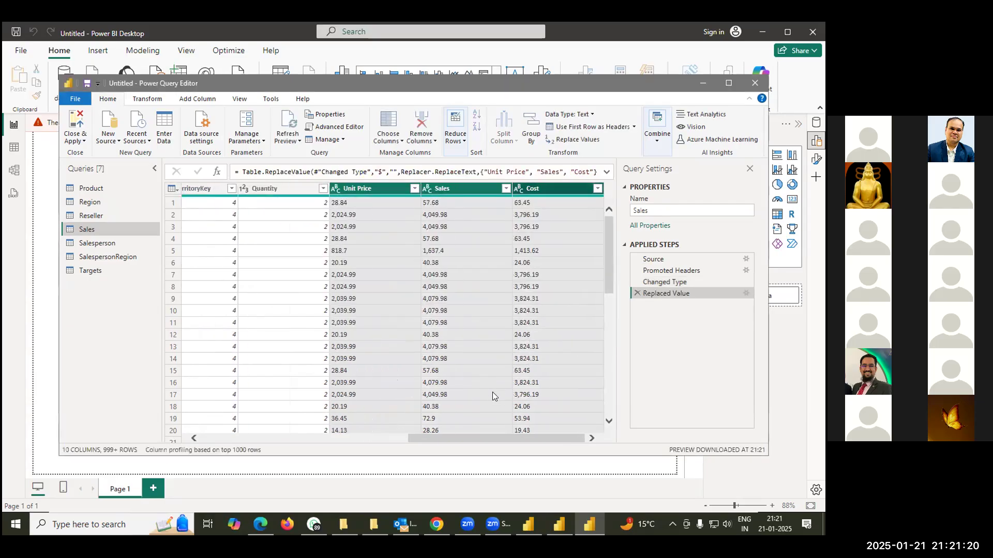
# - Set the Sales, Cost and Unit Price columns of the Sales query to the Whole Number type
pyautogui.click(336, 190)
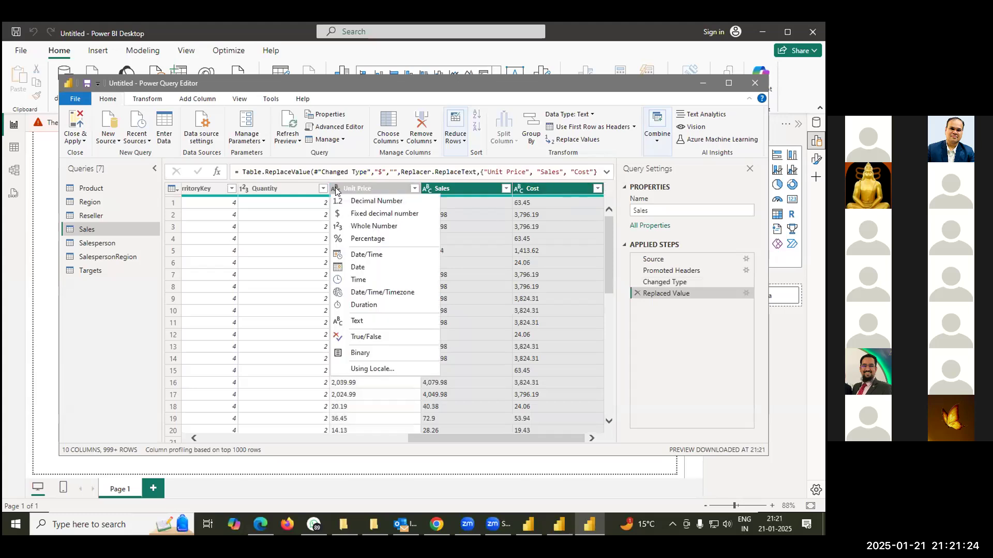
pyautogui.click(365, 227)
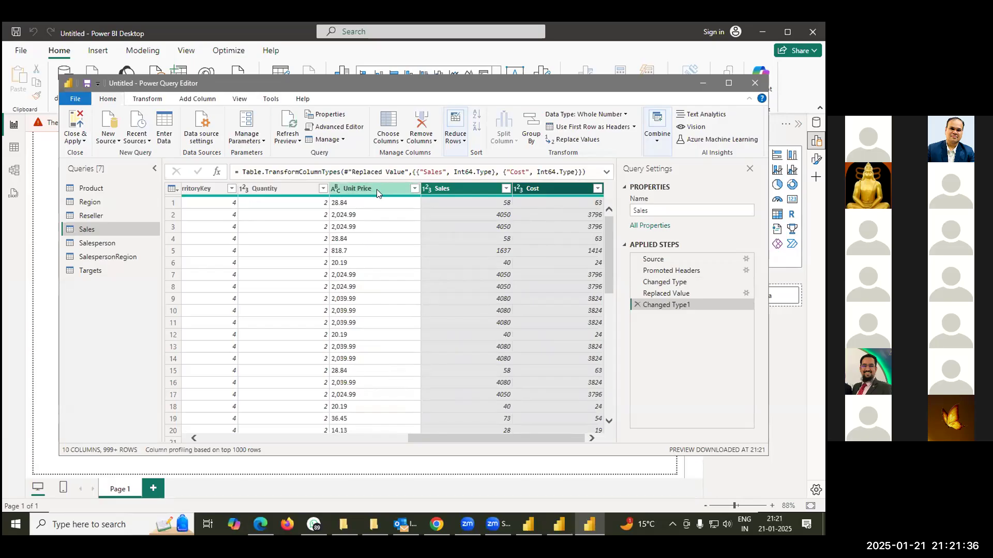
pyautogui.click(340, 189)
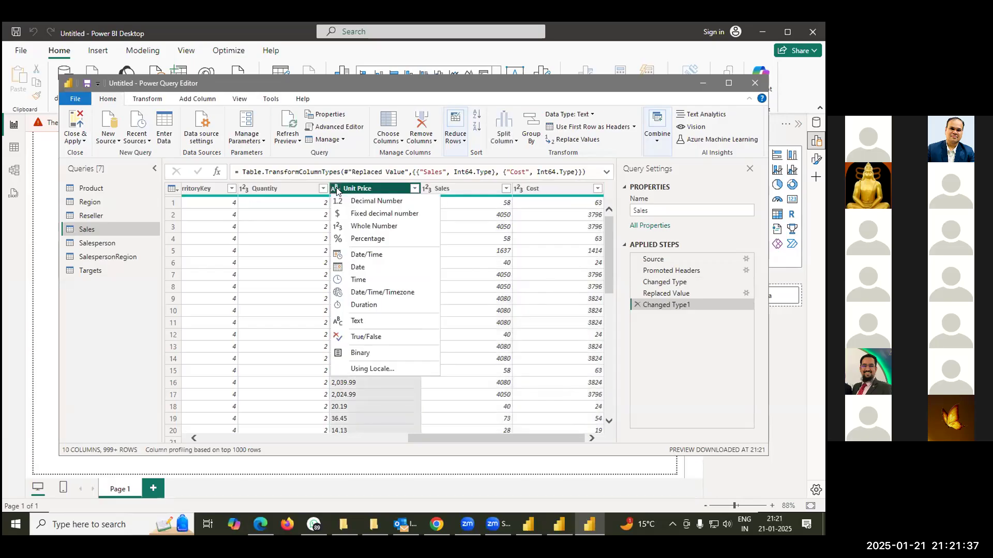
pyautogui.click(366, 227)
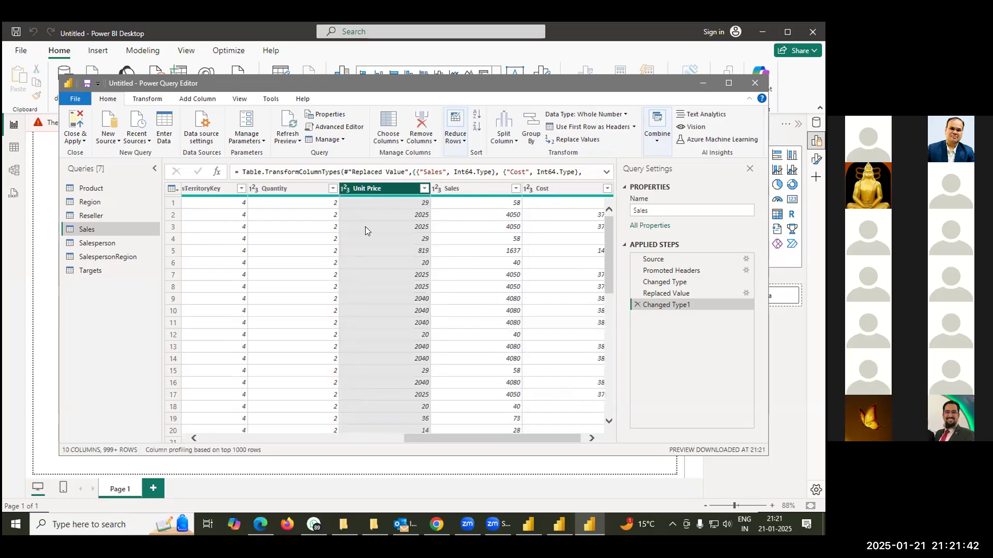
# - Change the Sales query's Unit Price column to Decimal Number, replacing the current type conversion
pyautogui.click(345, 189)
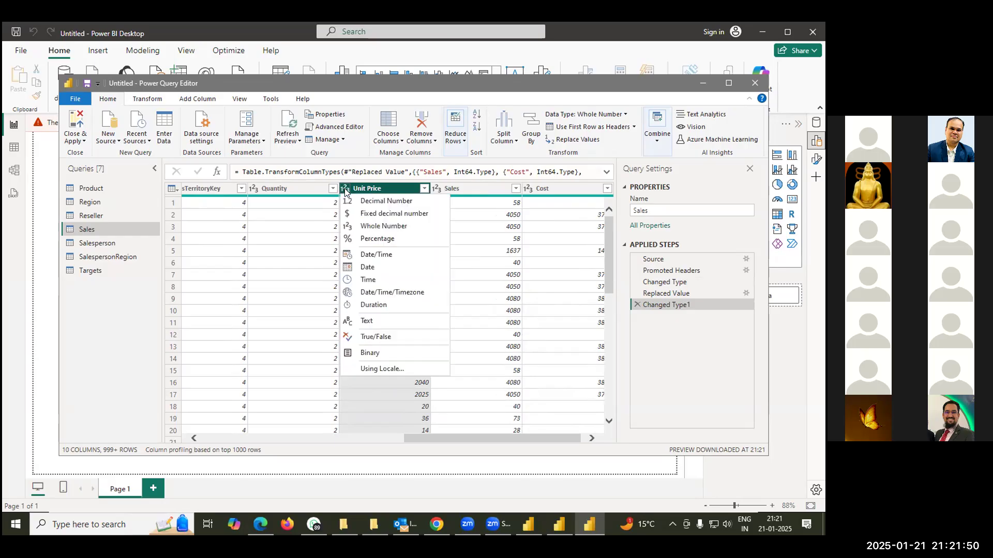
pyautogui.click(385, 201)
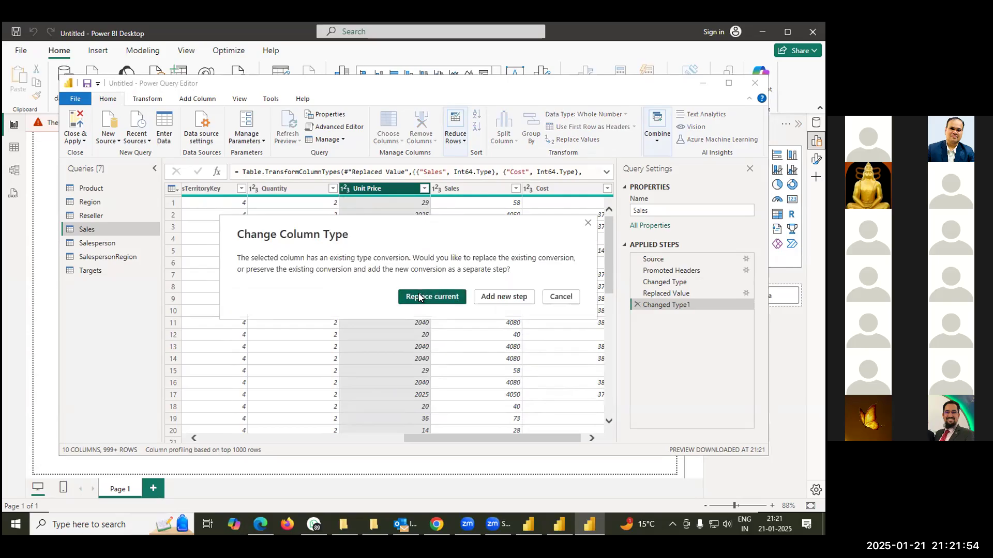
pyautogui.click(418, 295)
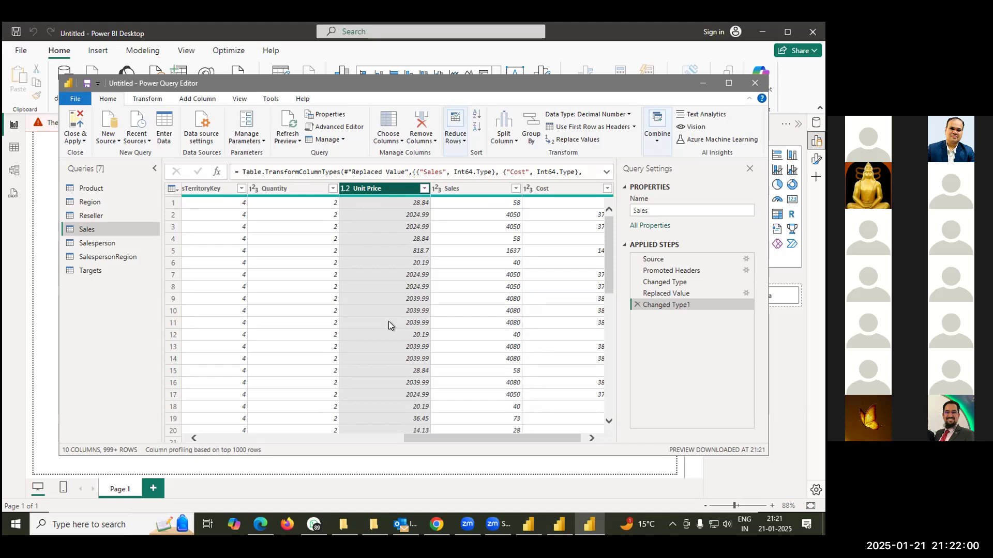
# - Review the columns and data types of the Salesperson and SalespersonRegion queries
pyautogui.click(93, 243)
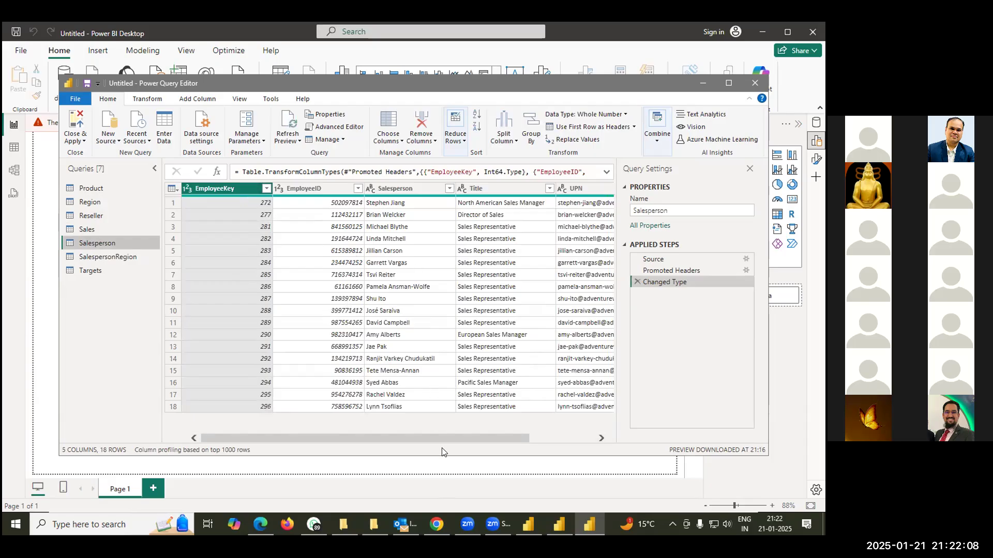
pyautogui.moveTo(442, 439); pyautogui.dragTo(417, 439)
pyautogui.click(107, 255)
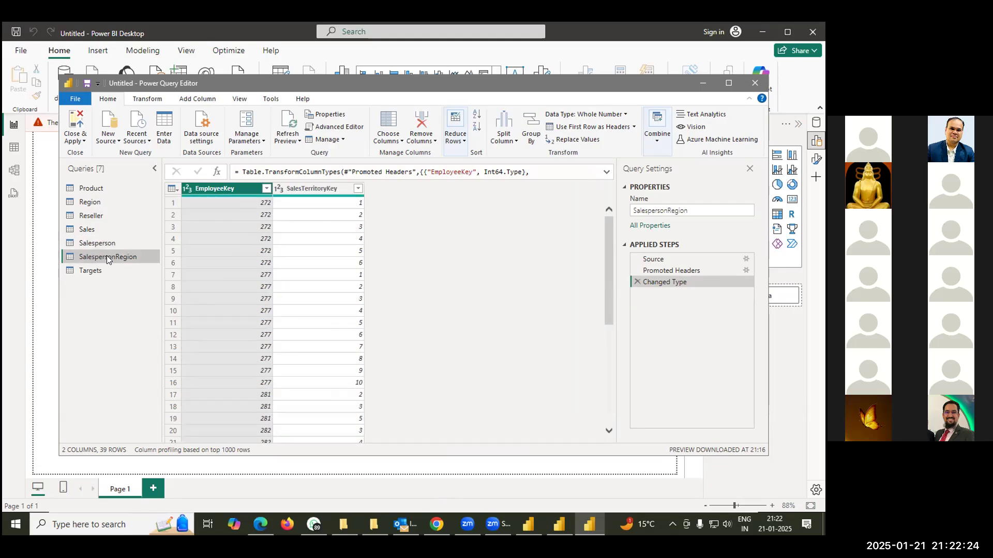
# - Try to convert the Targets query's Target column to Whole Number, replacing the current type conversion
pyautogui.click(80, 269)
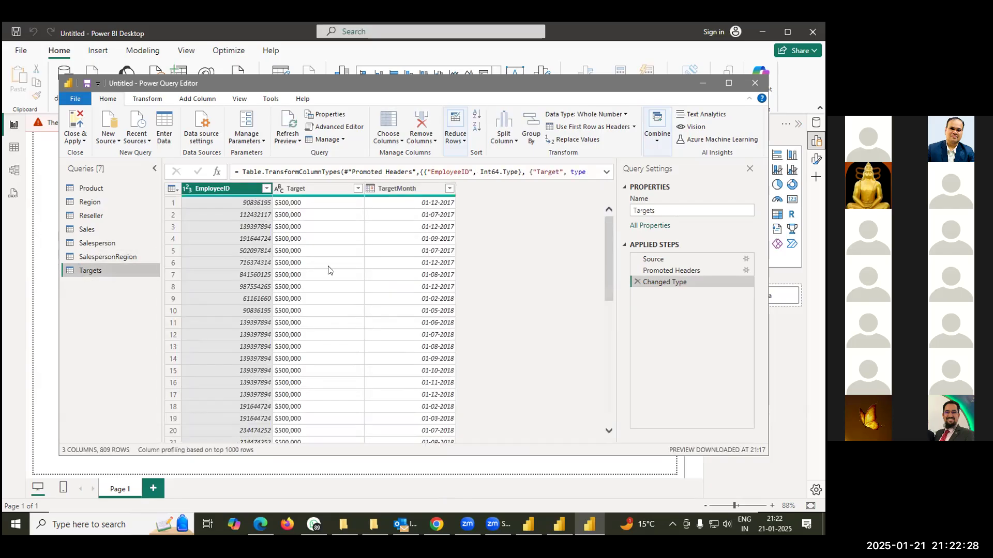
pyautogui.click(279, 189)
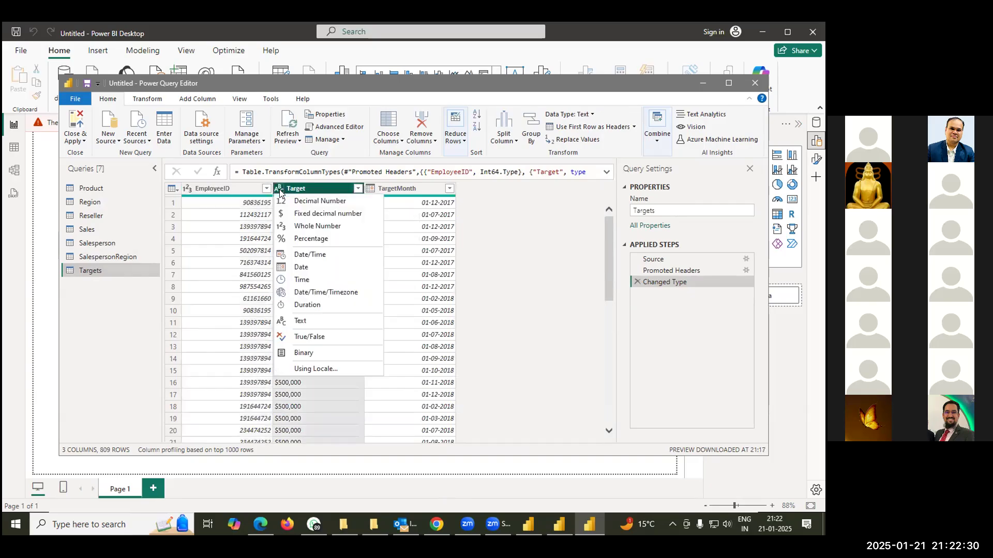
pyautogui.click(299, 225)
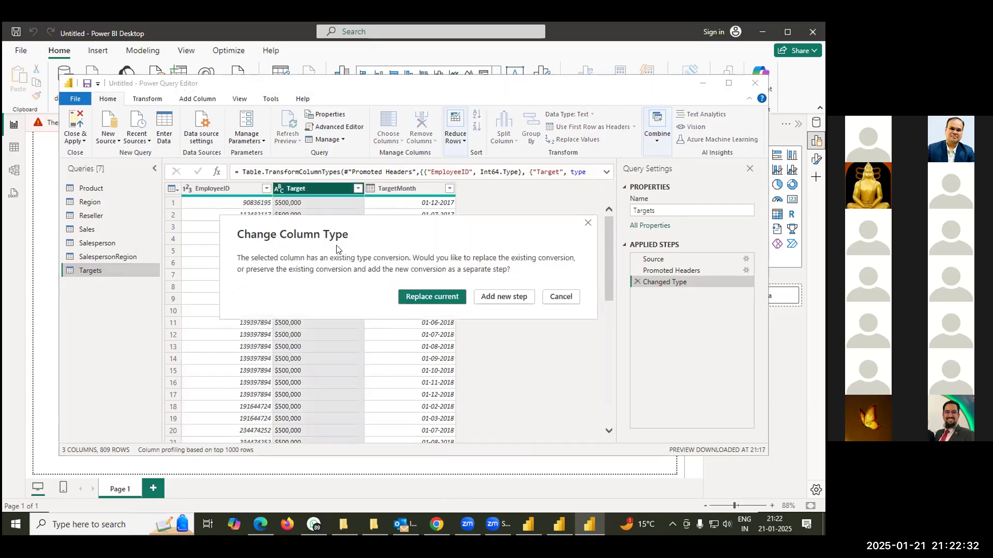
pyautogui.click(421, 299)
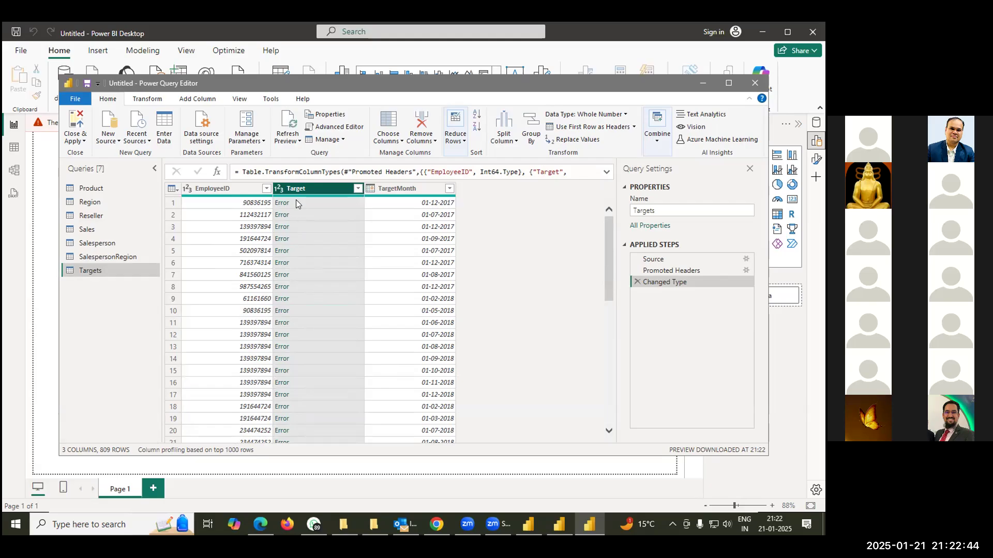
# - Delete the Targets query's Changed Type step and replace the $ sign in the Target column with an empty value
pyautogui.click(636, 282)
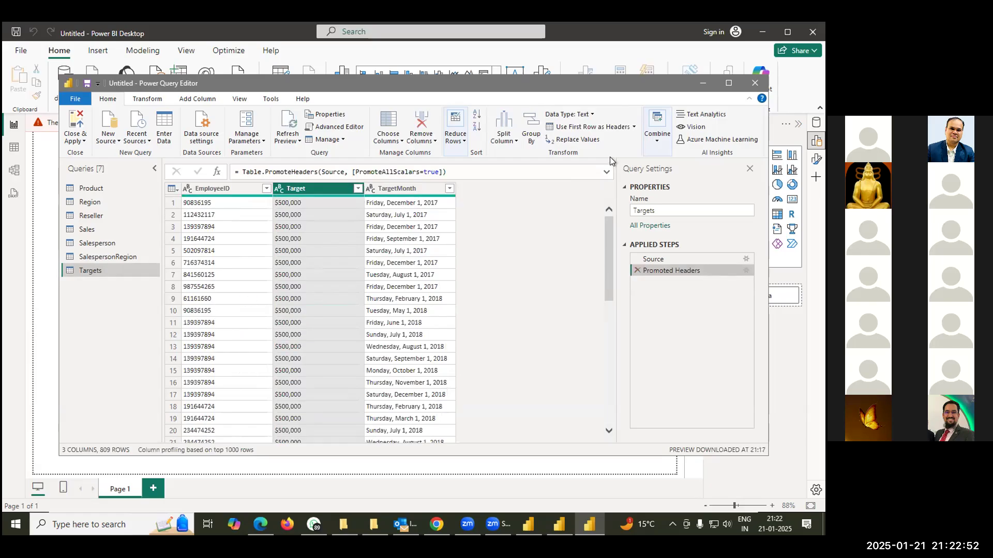
pyautogui.click(570, 139)
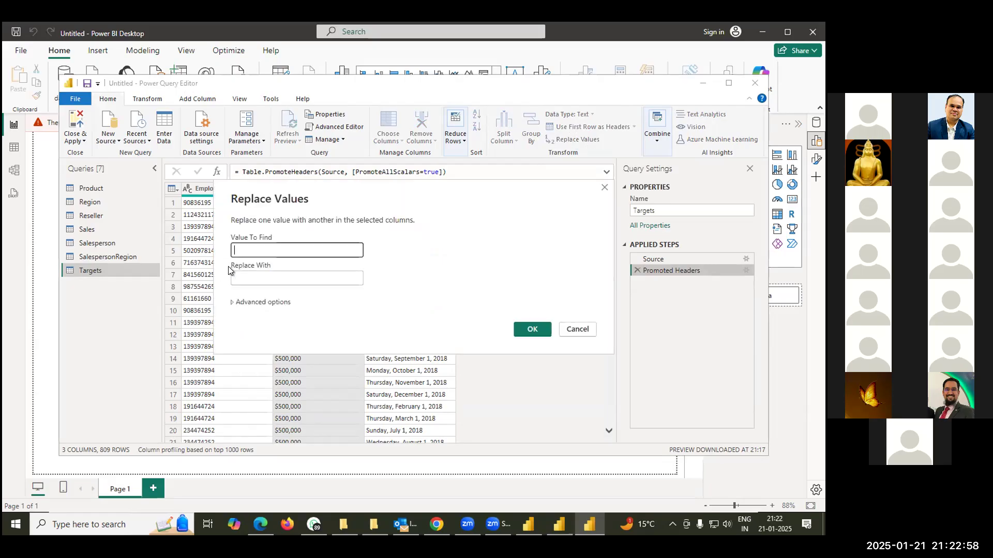
pyautogui.write('$')
pyautogui.click(527, 328)
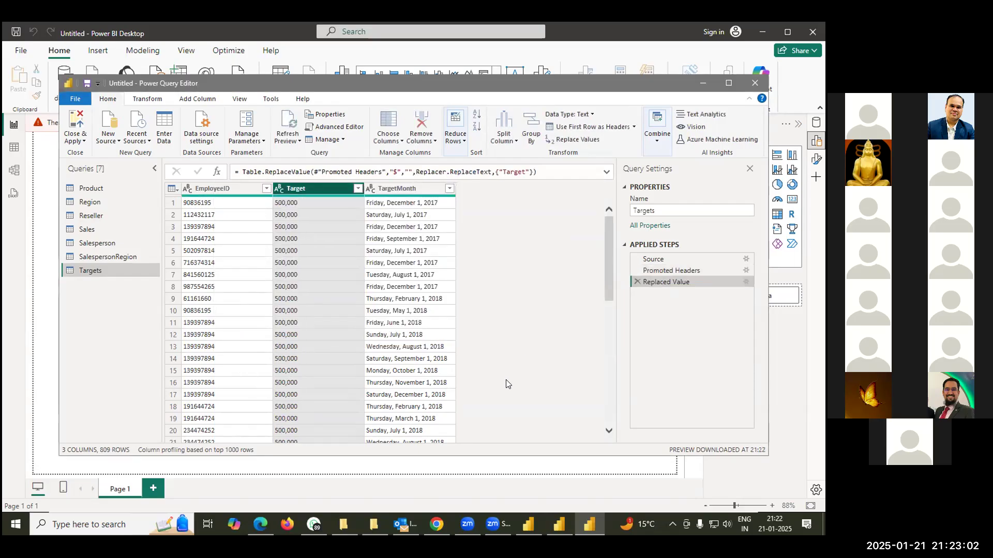
# - Set the Target column's data type to Whole Number, then close the query editor and apply all changes
pyautogui.click(280, 189)
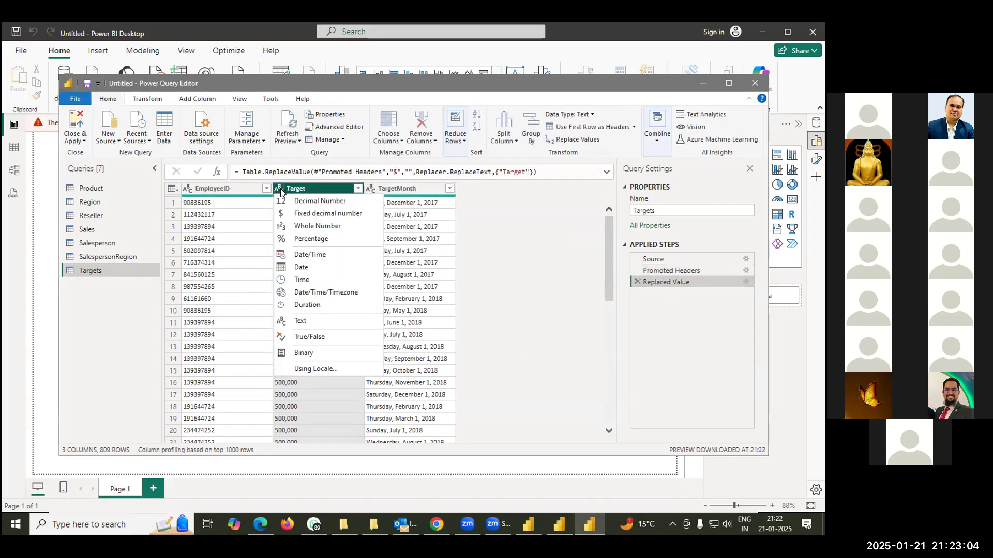
pyautogui.click(306, 227)
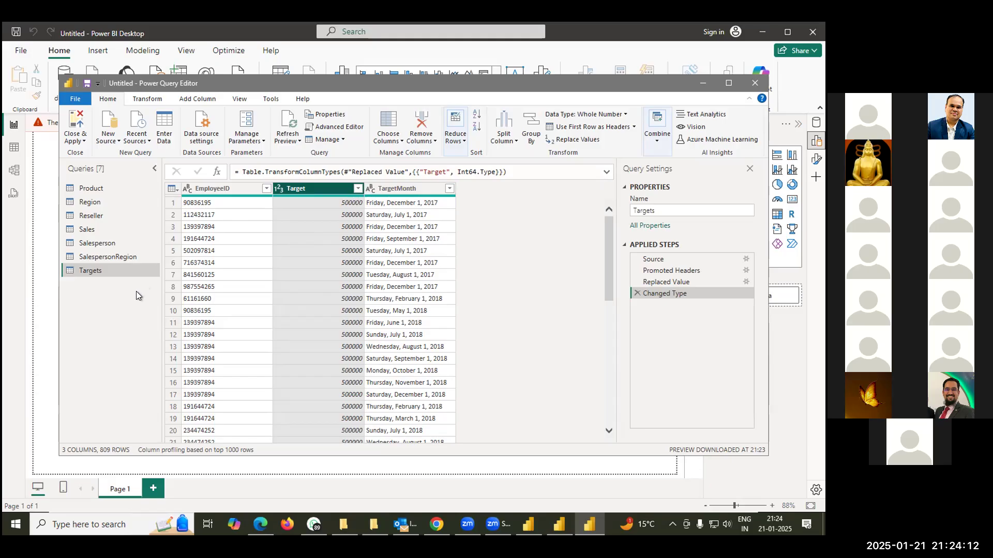
pyautogui.click(82, 141)
pyautogui.click(93, 153)
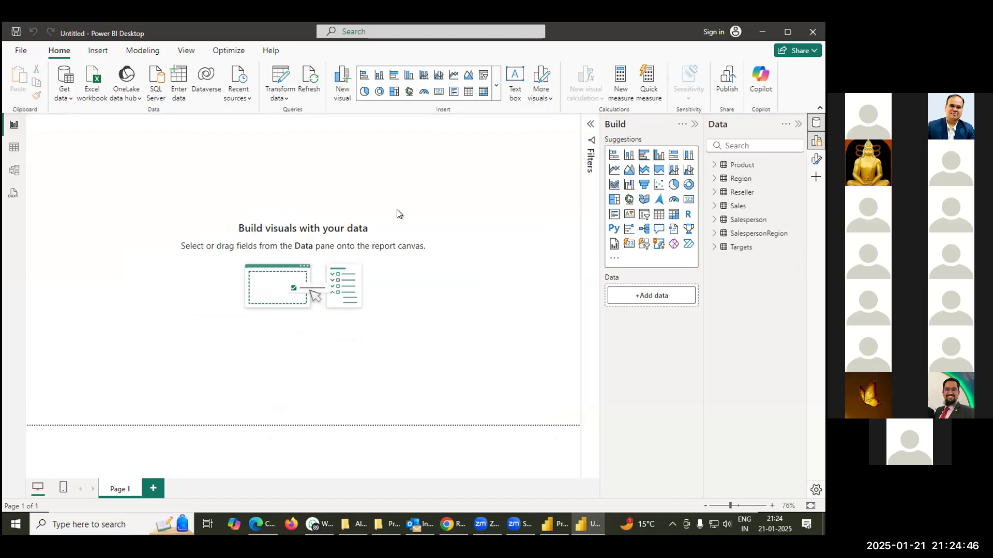
# - Look over the common data sources and the rows loaded in the Product table
pyautogui.click(68, 99)
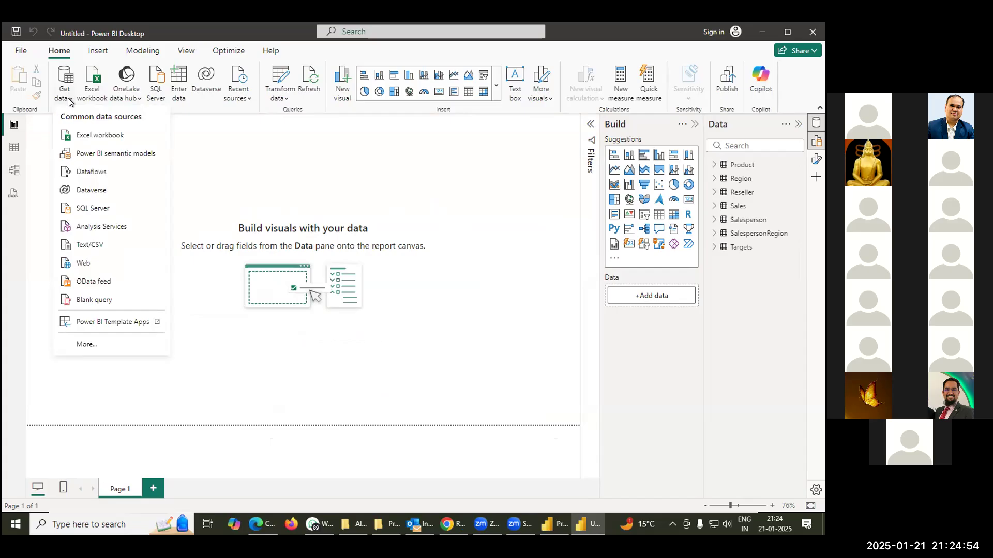
pyautogui.click(187, 194)
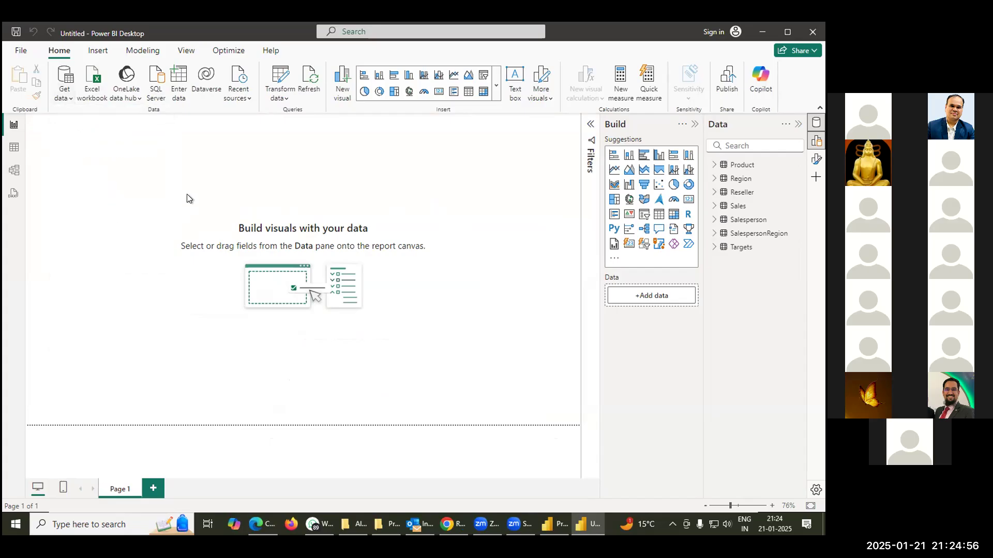
pyautogui.click(14, 149)
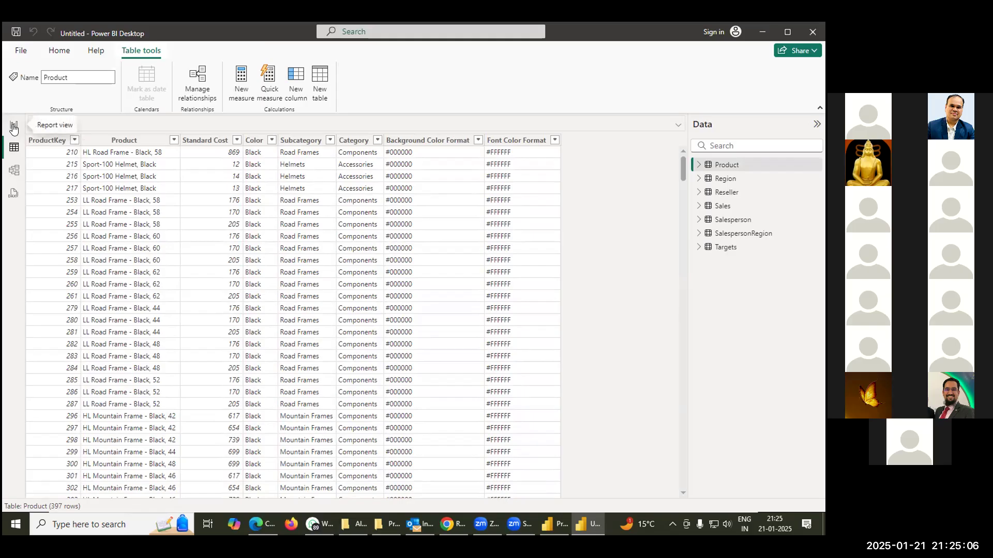
pyautogui.click(14, 126)
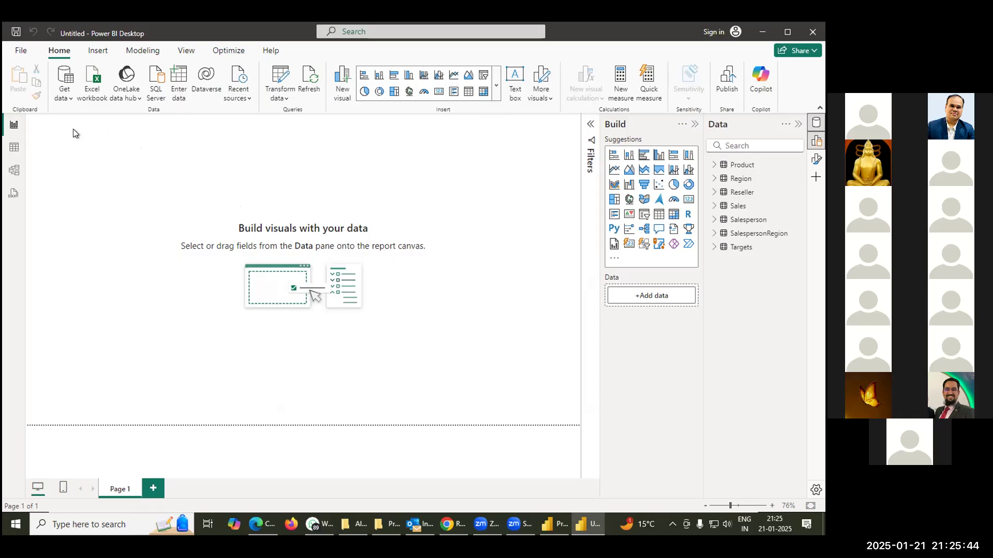
# - Delete all the automatically created relationships between the tables in the data model
pyautogui.click(14, 171)
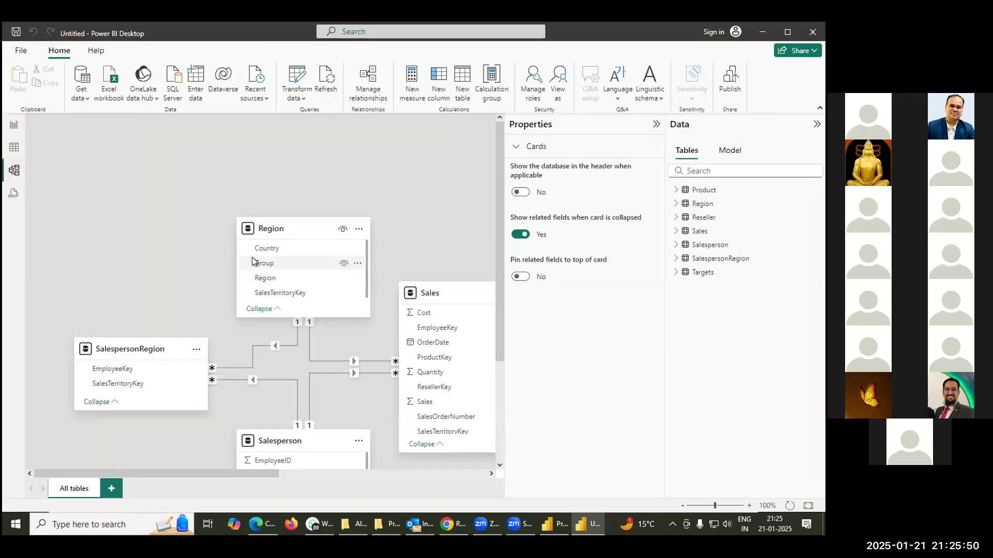
pyautogui.moveTo(261, 249); pyautogui.dragTo(333, 249)
pyautogui.click(309, 281)
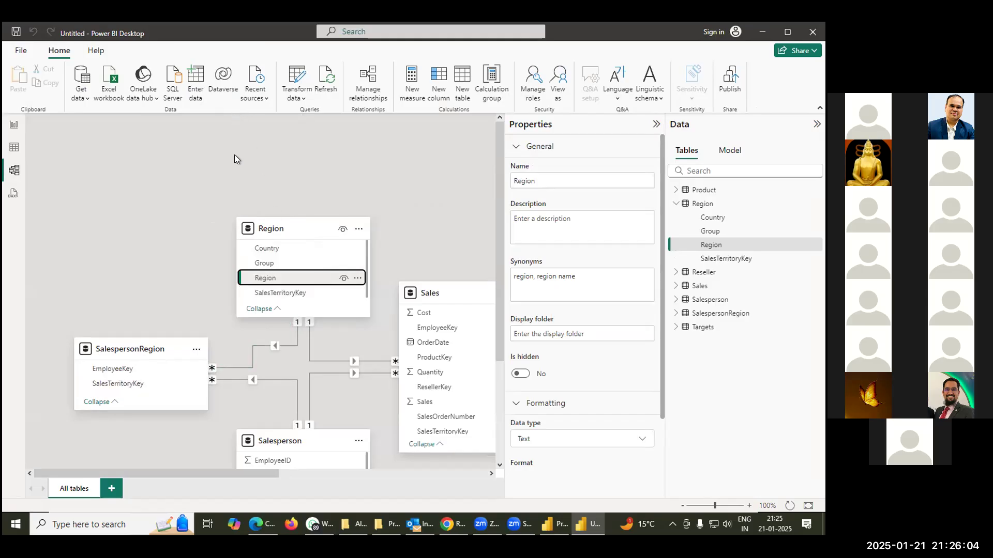
pyautogui.click(365, 99)
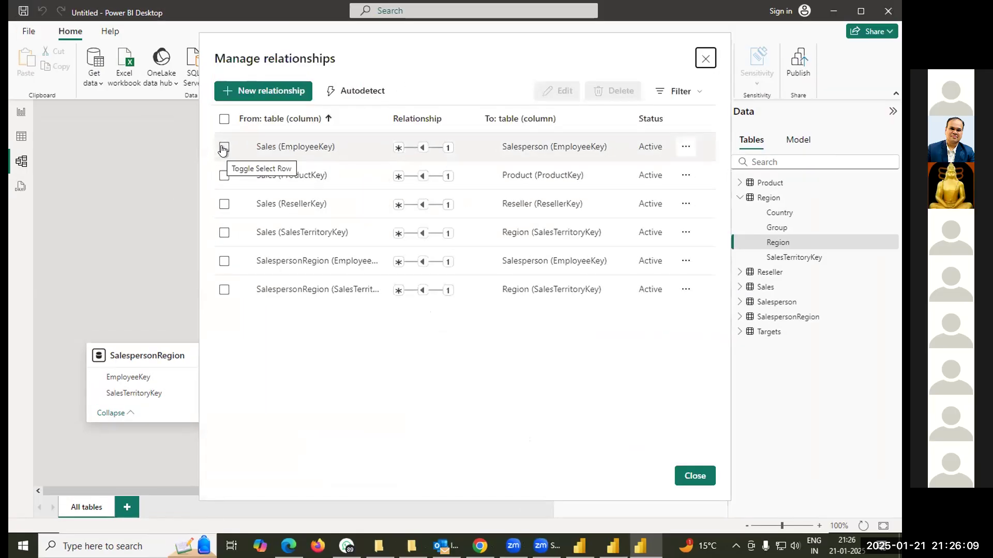
pyautogui.click(224, 120)
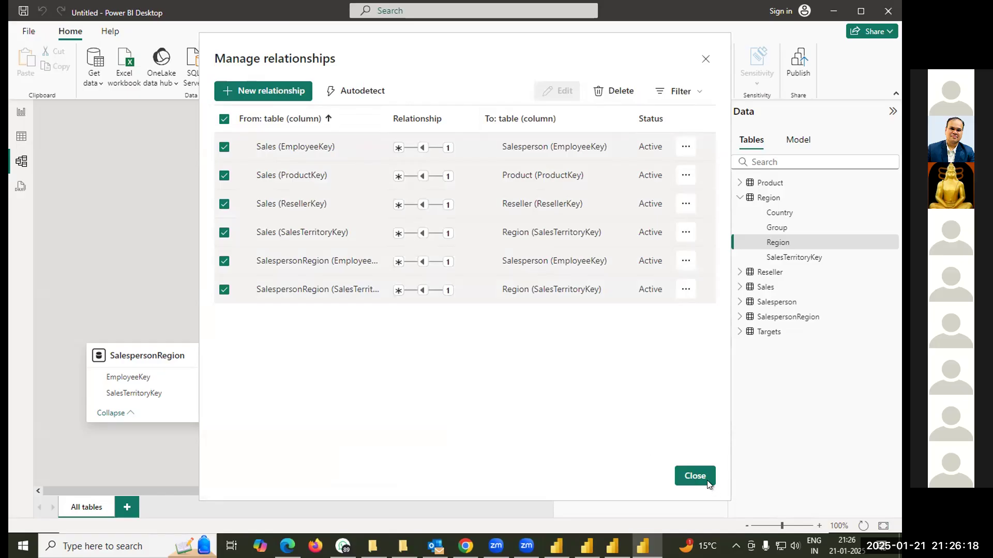
pyautogui.click(614, 92)
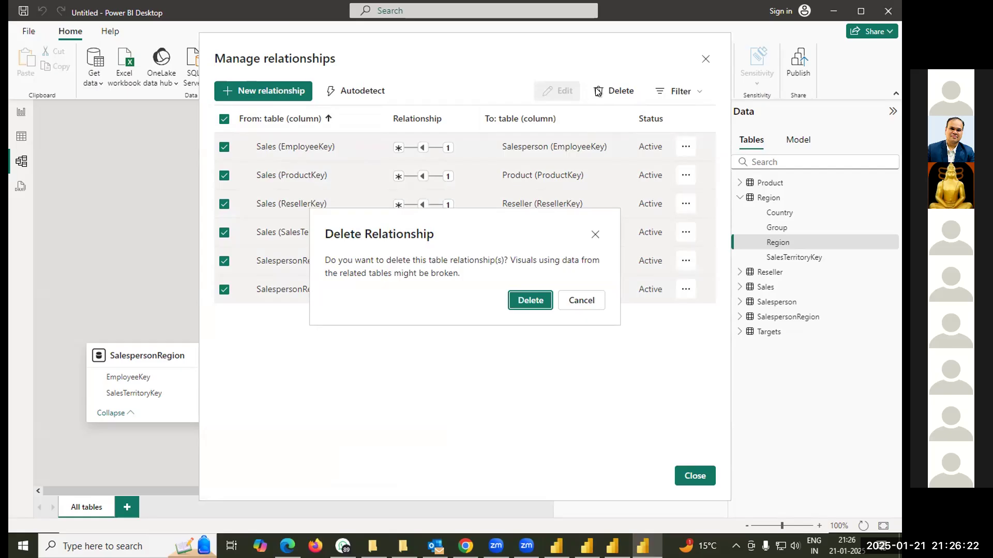
pyautogui.click(515, 297)
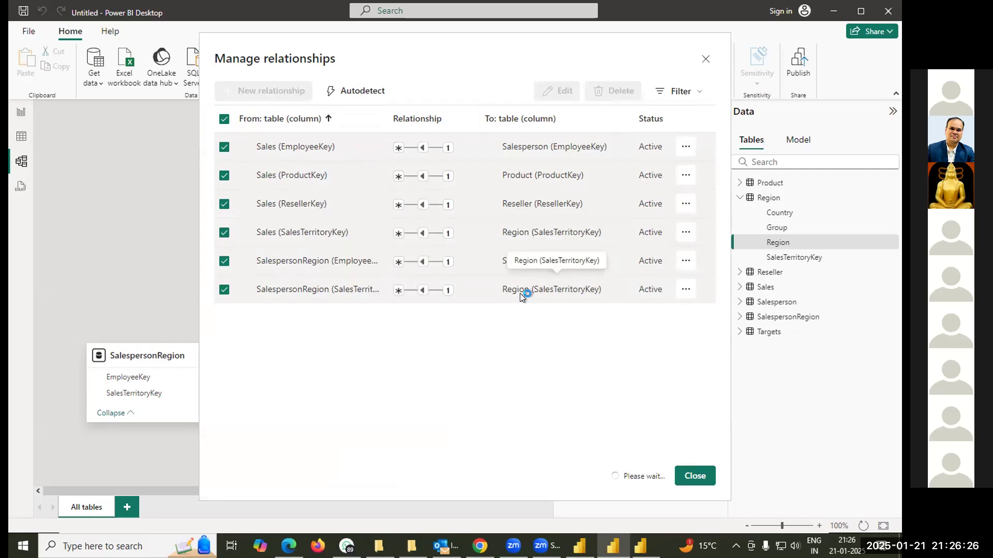
pyautogui.click(695, 475)
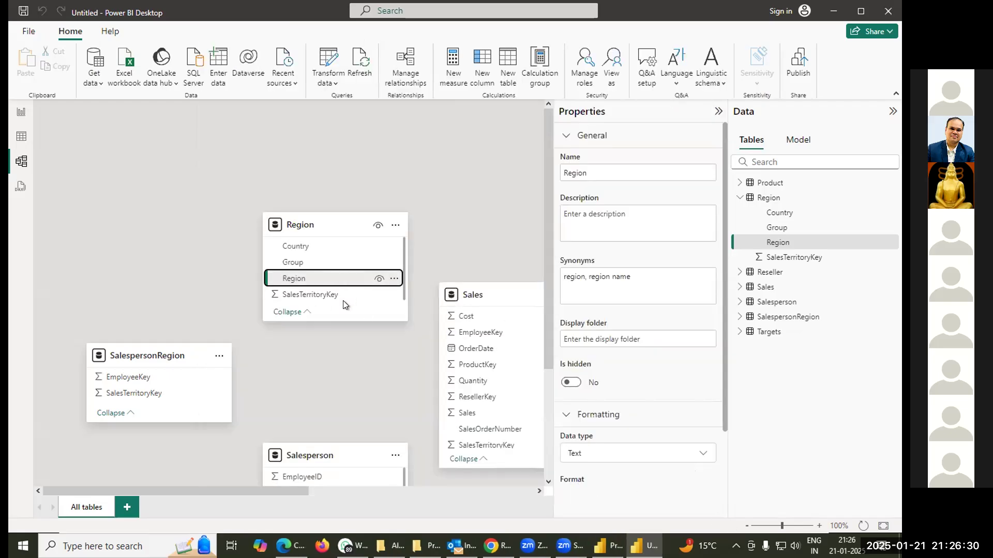
# - Collapse the Properties and Data panes to make more room for the model diagram
pyautogui.moveTo(349, 246); pyautogui.dragTo(173, 142)
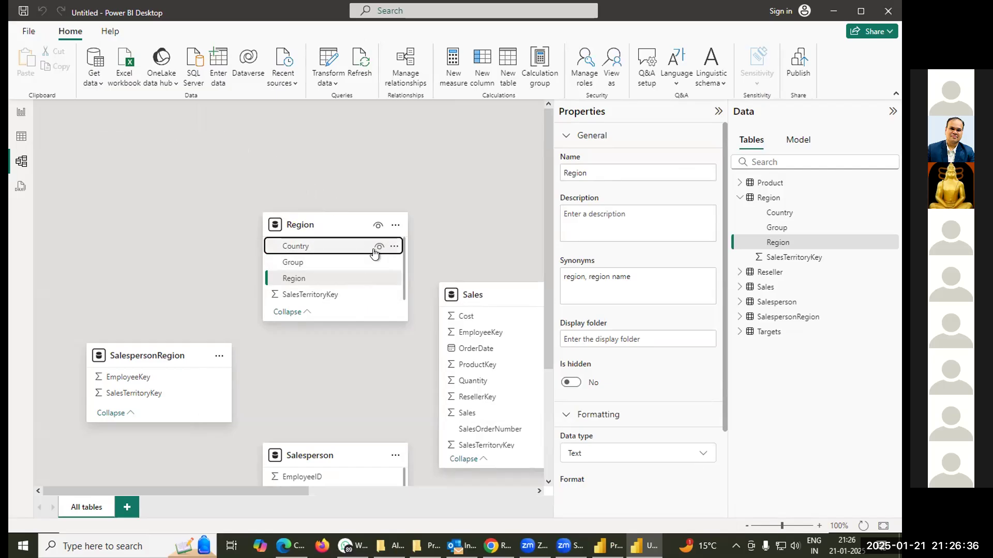
pyautogui.click(719, 110)
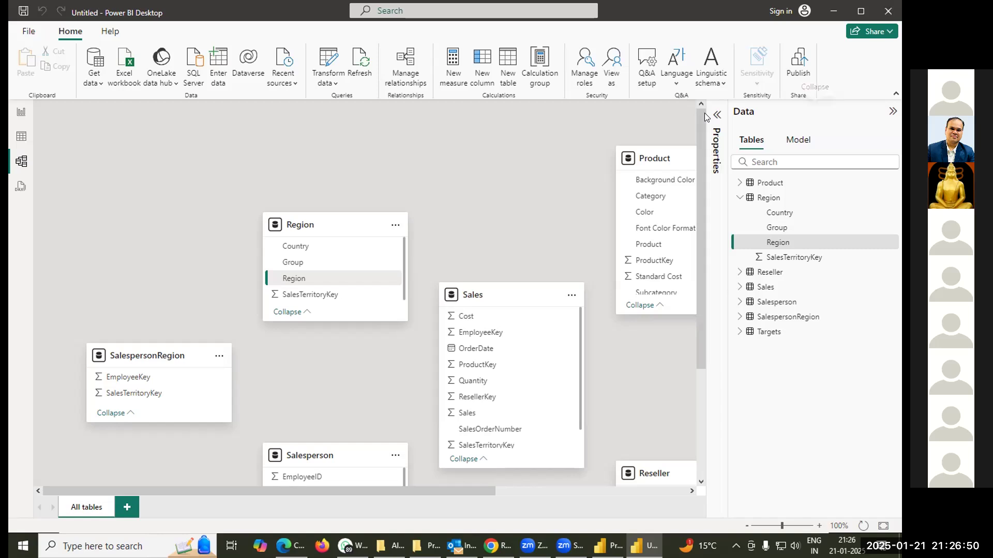
pyautogui.click(892, 112)
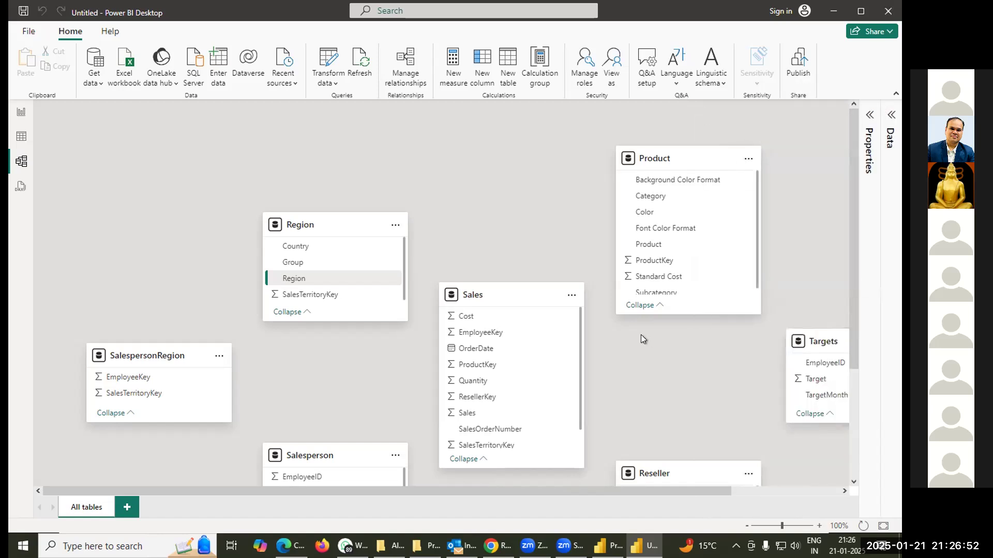
# - Stack the Region, SalespersonRegion and Salesperson tables in one column and place the Sales table beside them
pyautogui.moveTo(498, 287); pyautogui.dragTo(496, 229)
pyautogui.moveTo(331, 225); pyautogui.dragTo(158, 145)
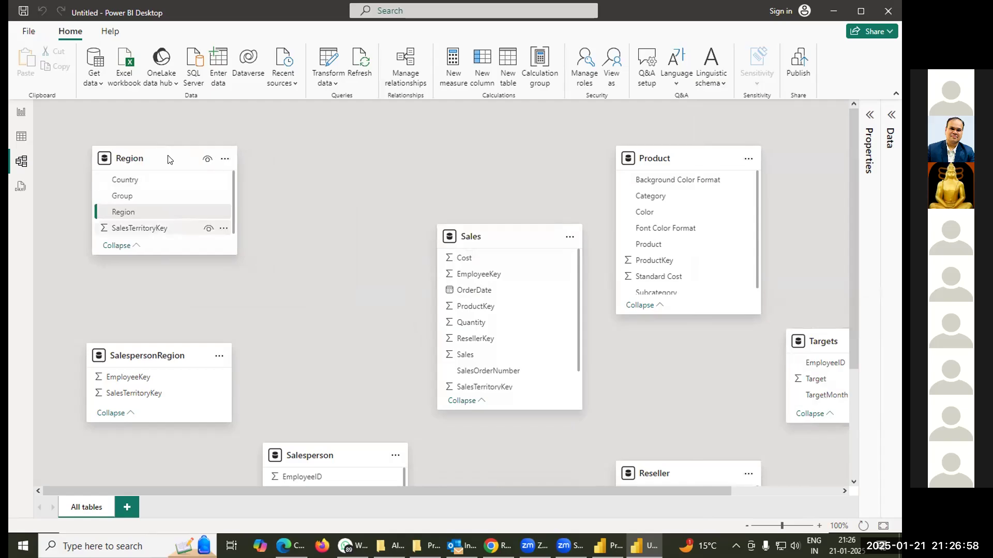
pyautogui.moveTo(170, 355); pyautogui.dragTo(163, 272)
pyautogui.moveTo(326, 458); pyautogui.dragTo(153, 385)
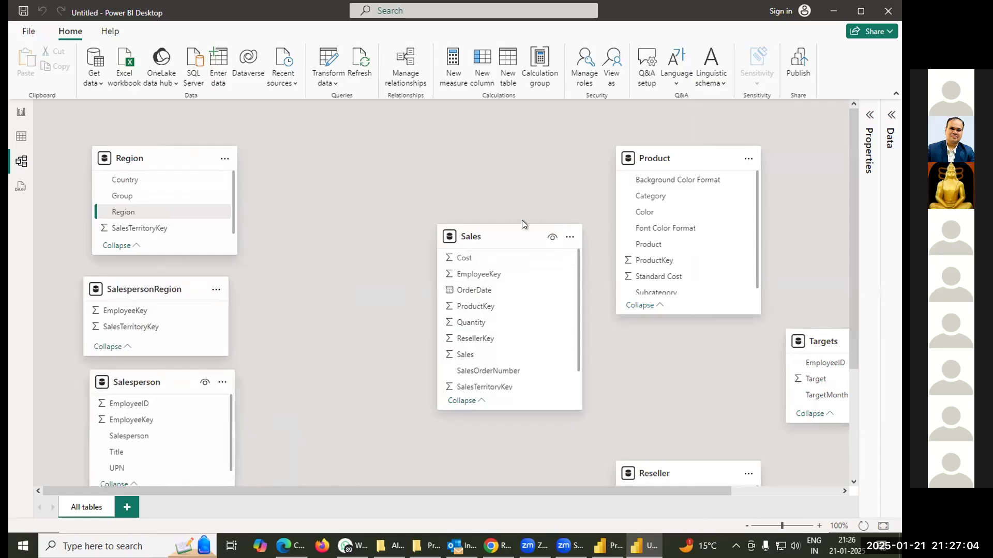
pyautogui.moveTo(548, 232); pyautogui.dragTo(403, 201)
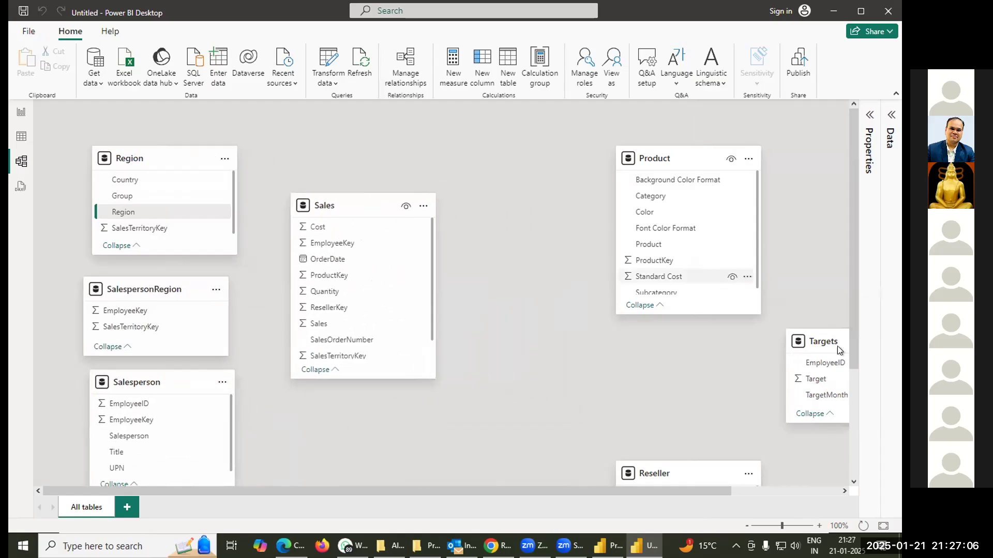
# - Place the Targets table between Sales and Product, and move the Reseller table up directly beneath Product
pyautogui.moveTo(836, 346); pyautogui.dragTo(539, 249)
pyautogui.moveTo(705, 475); pyautogui.dragTo(701, 350)
pyautogui.moveTo(524, 230)
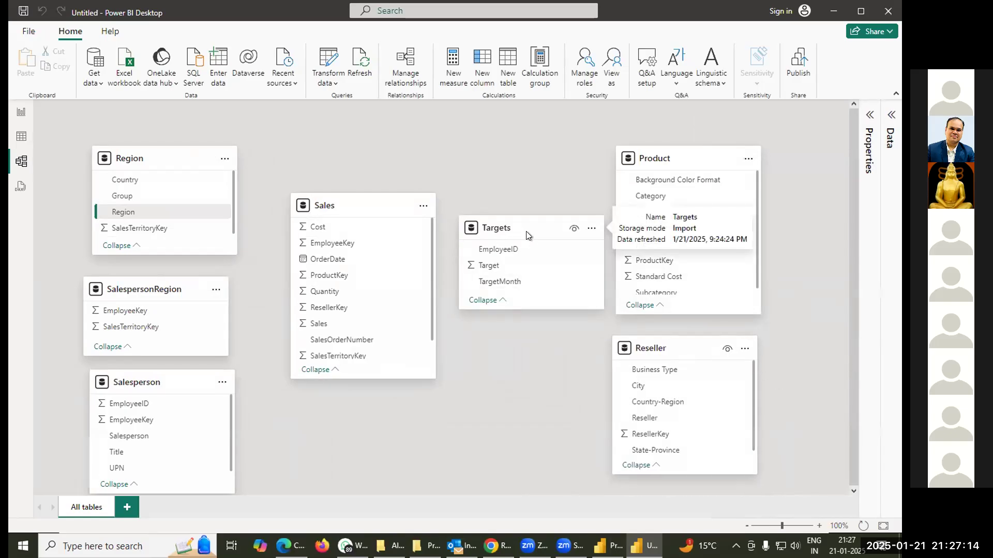
pyautogui.moveTo(523, 230); pyautogui.dragTo(518, 228)
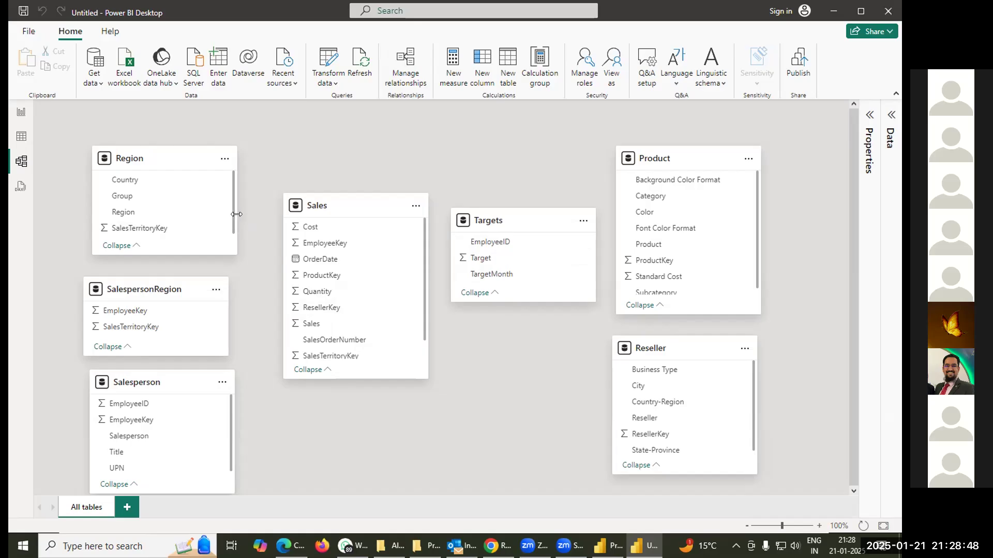
pyautogui.click(662, 260)
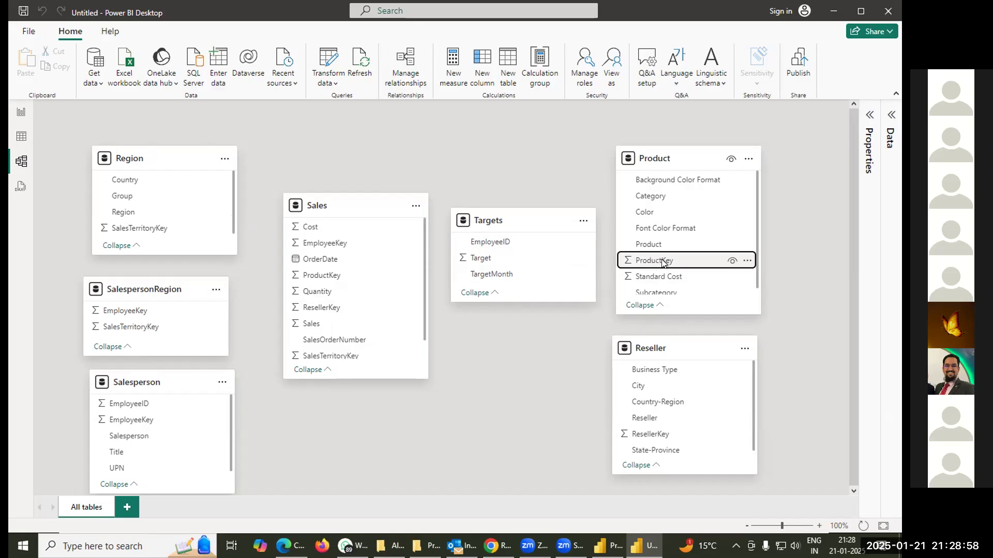
pyautogui.moveTo(664, 264); pyautogui.dragTo(333, 323)
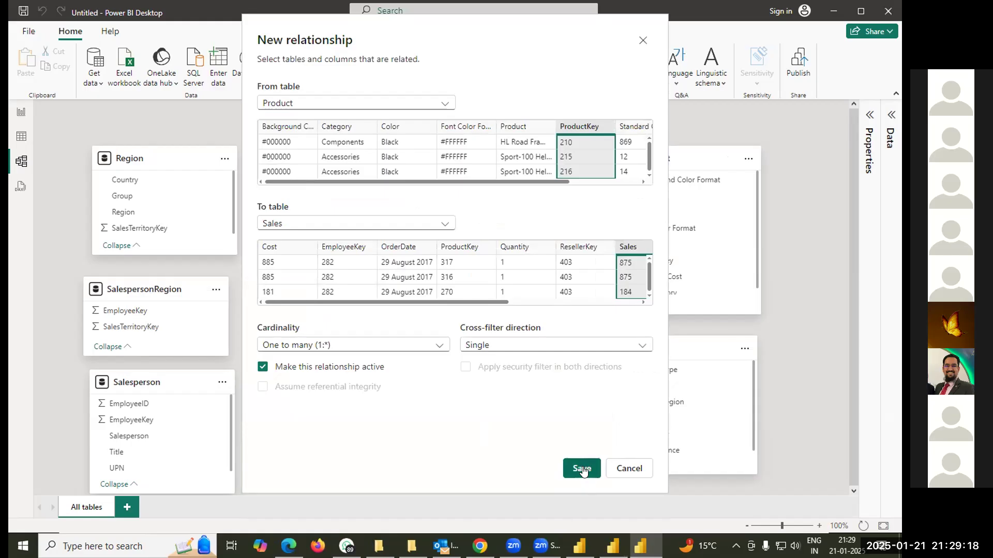
pyautogui.click(629, 468)
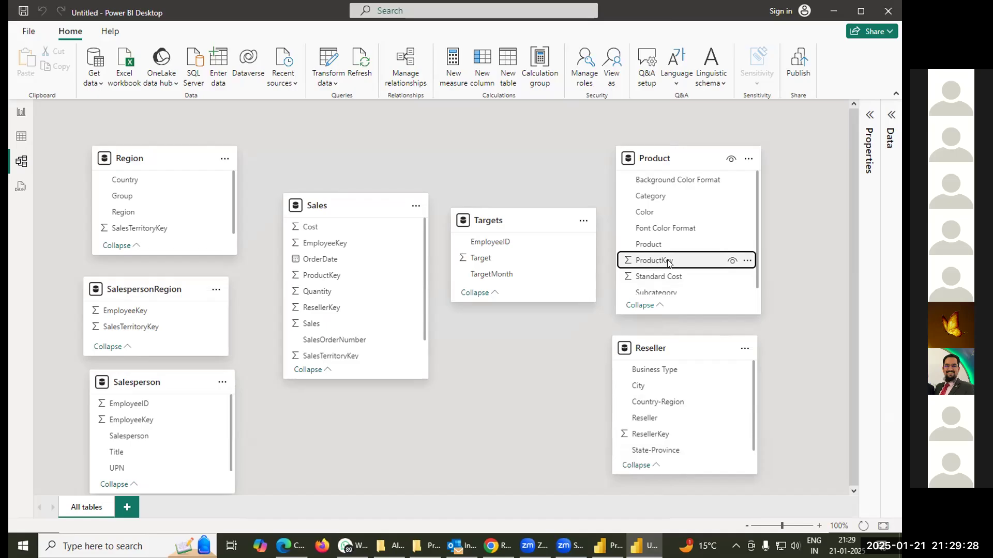
# - Relate Product's ProductKey to Sales' ProductKey as an active one-to-many relationship with single cross-filter direction, and move Targets below the connecting line
pyautogui.moveTo(668, 264); pyautogui.dragTo(331, 277)
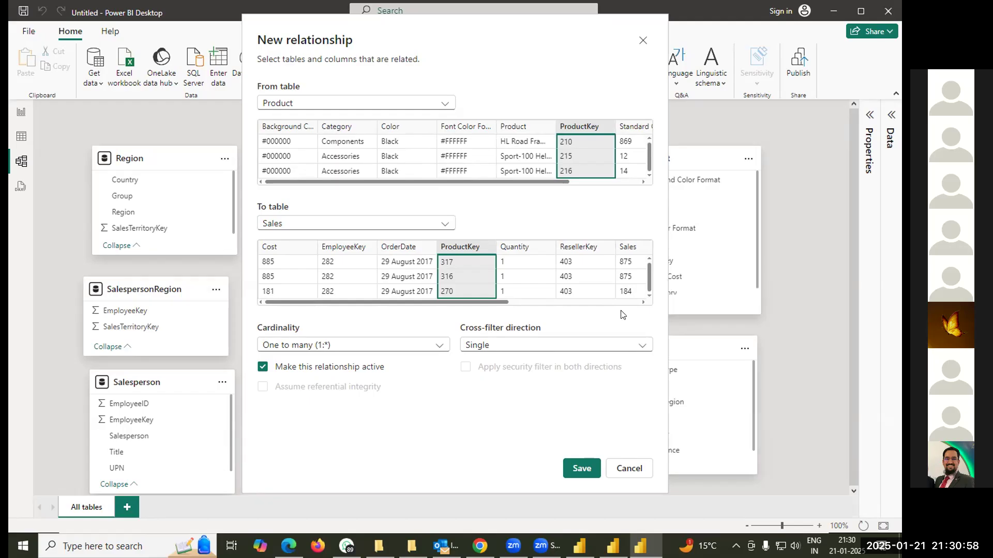
pyautogui.click(575, 468)
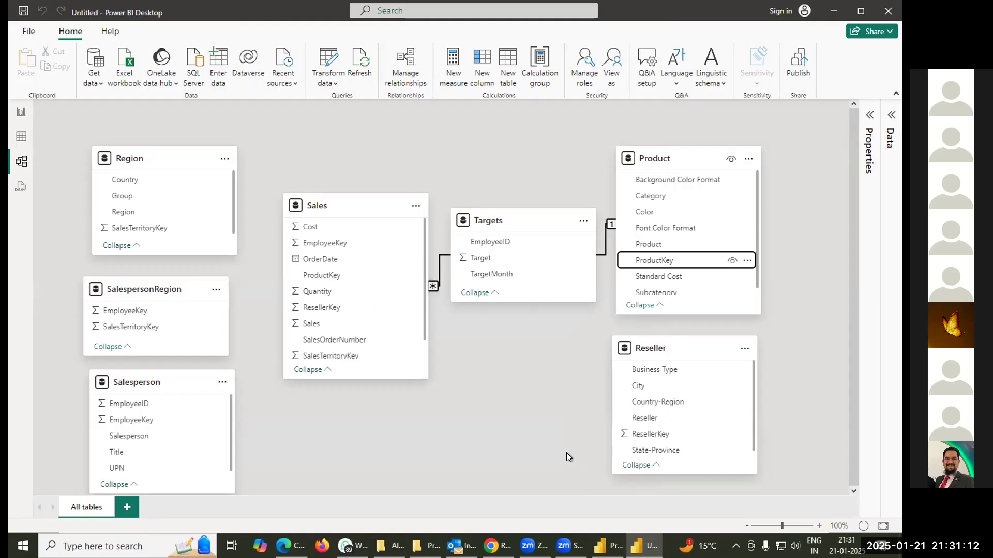
pyautogui.moveTo(536, 287); pyautogui.dragTo(544, 324)
pyautogui.moveTo(526, 219); pyautogui.dragTo(525, 307)
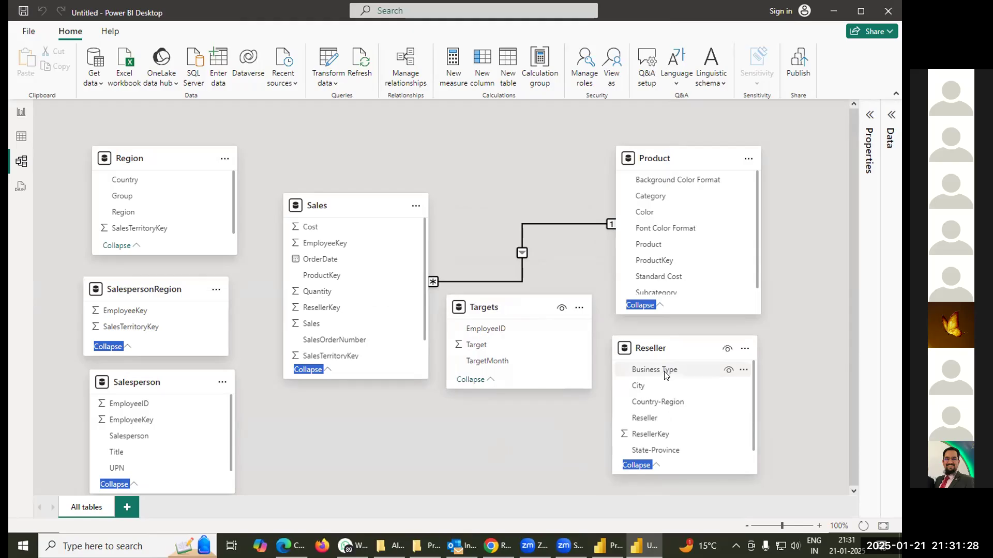
# - Lengthen the Sales table card so that all its fields down to Unit Price fit without scrolling
pyautogui.moveTo(752, 397); pyautogui.dragTo(756, 414)
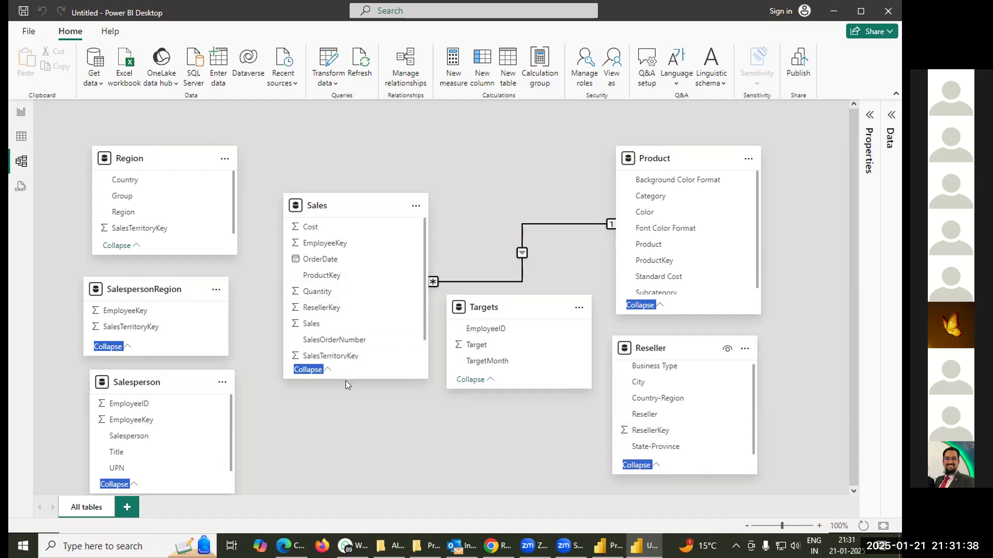
pyautogui.moveTo(362, 373)
pyautogui.mouseDown()
pyautogui.moveTo(359, 386)
pyautogui.moveTo(347, 372)
pyautogui.mouseUp()
pyautogui.moveTo(369, 367)
pyautogui.mouseDown()
pyautogui.moveTo(363, 387)
pyautogui.moveTo(367, 365)
pyautogui.mouseUp()
pyautogui.moveTo(422, 377); pyautogui.dragTo(419, 424)
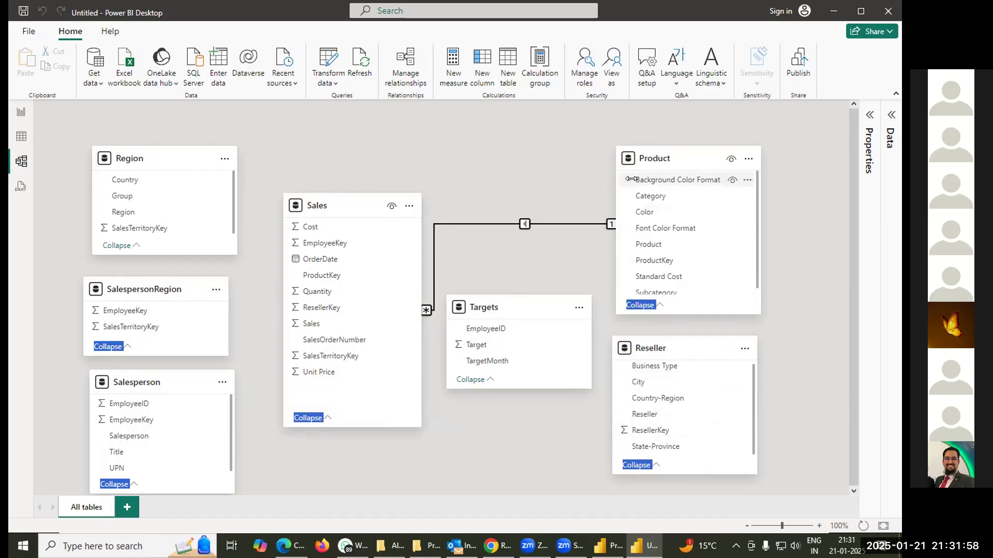
# - Widen the Product card slightly and enlarge the Reseller card to fit all its fields through State-Province
pyautogui.moveTo(612, 144)
pyautogui.mouseDown()
pyautogui.moveTo(602, 122)
pyautogui.moveTo(625, 129)
pyautogui.moveTo(609, 138)
pyautogui.mouseUp()
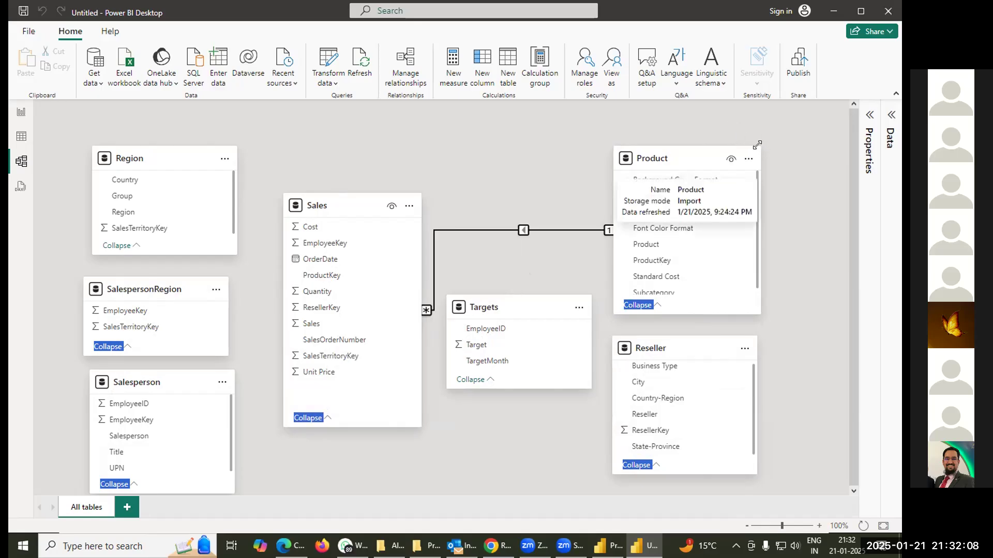
pyautogui.moveTo(756, 138)
pyautogui.mouseDown()
pyautogui.moveTo(749, 126)
pyautogui.moveTo(757, 144)
pyautogui.mouseUp()
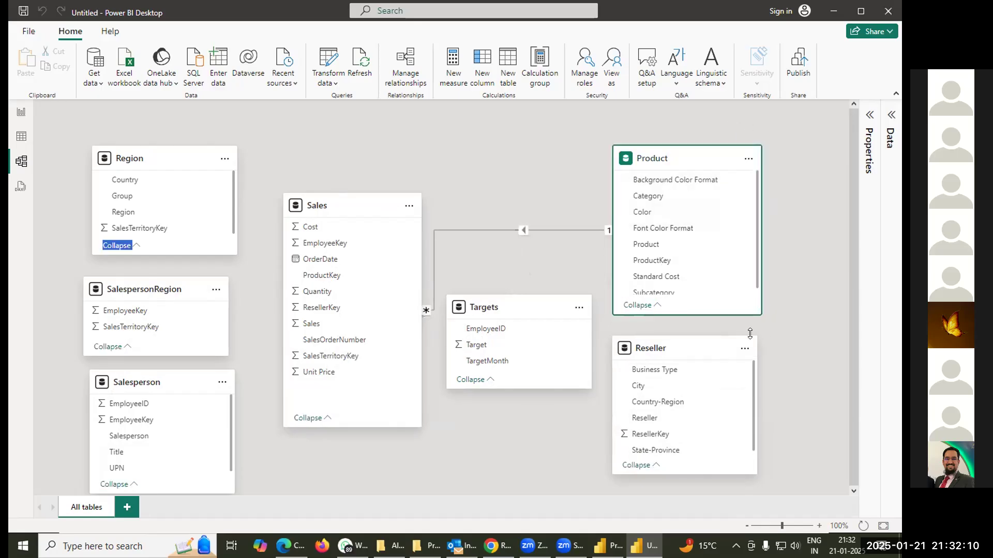
pyautogui.moveTo(753, 475); pyautogui.dragTo(769, 495)
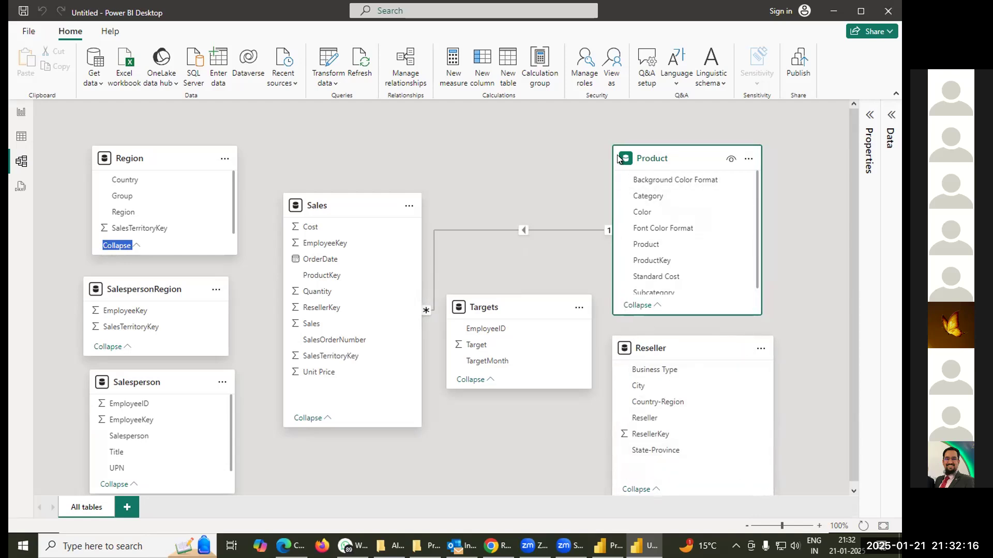
# - Widen the Product card further on both sides and lengthen it to fit the Subcategory field
pyautogui.moveTo(602, 127); pyautogui.dragTo(599, 127)
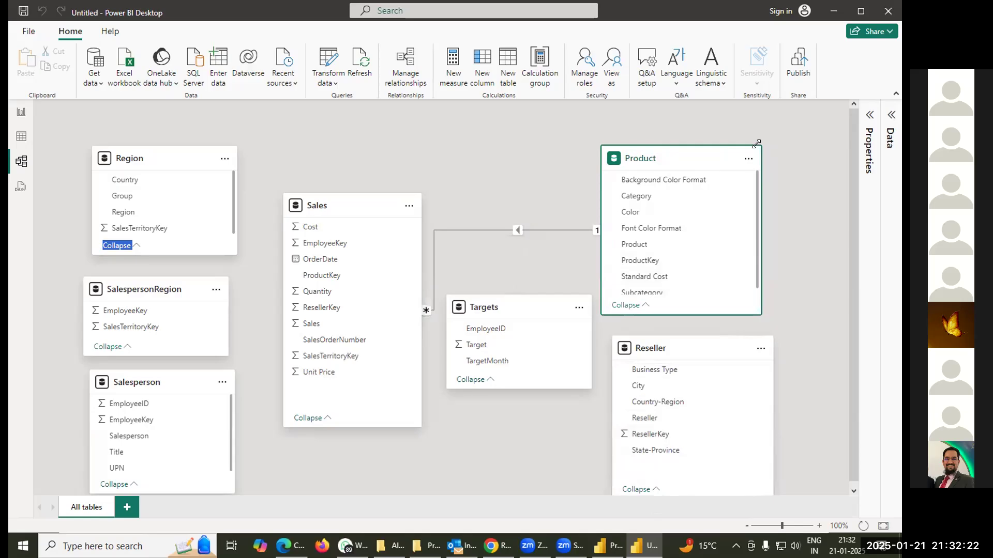
pyautogui.moveTo(762, 146); pyautogui.dragTo(751, 128)
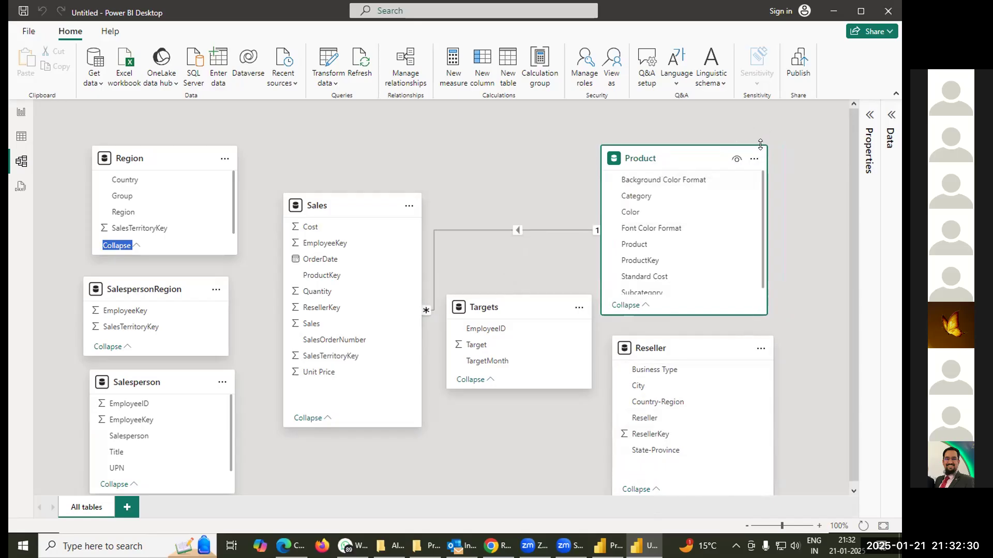
pyautogui.moveTo(763, 145); pyautogui.dragTo(770, 138)
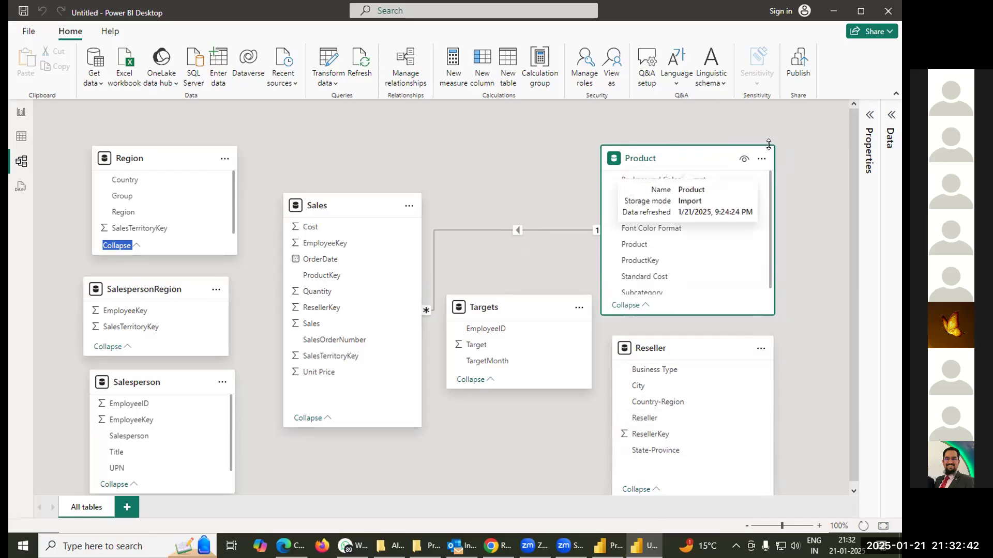
pyautogui.moveTo(773, 144); pyautogui.dragTo(769, 138)
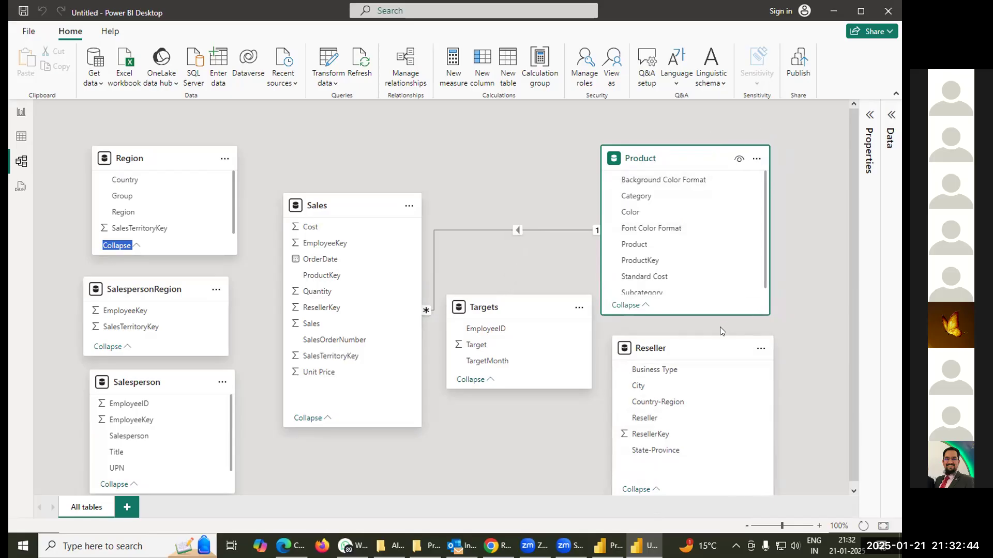
pyautogui.moveTo(721, 308); pyautogui.dragTo(726, 323)
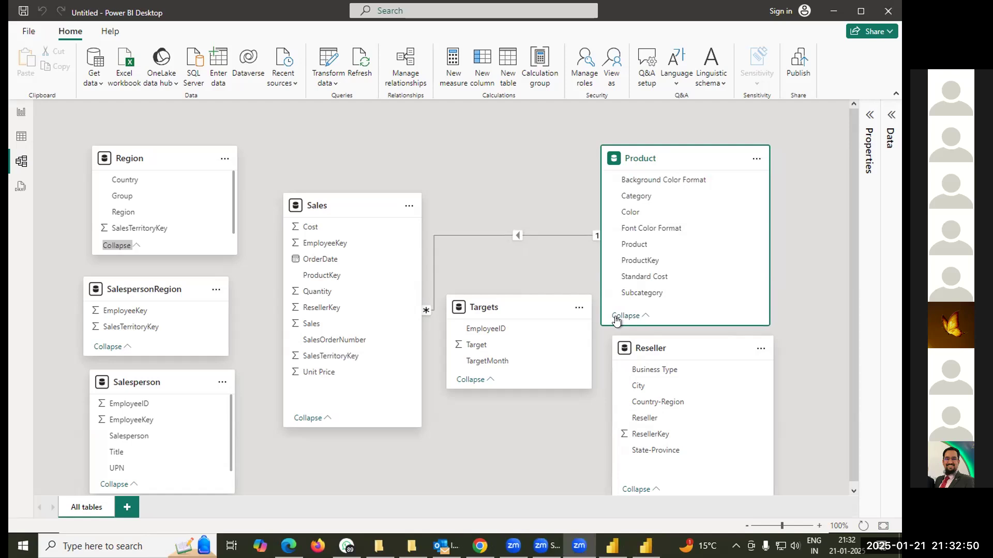
# - Relate Reseller's ResellerKey to Sales' ResellerKey as an active one-to-many relationship with single cross-filter direction
pyautogui.click(557, 449)
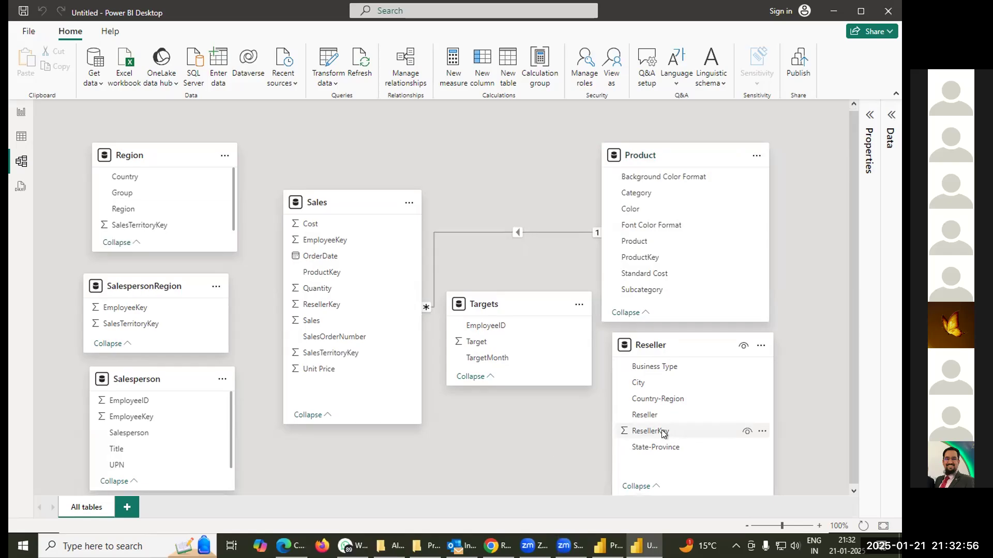
pyautogui.moveTo(656, 431); pyautogui.dragTo(334, 303)
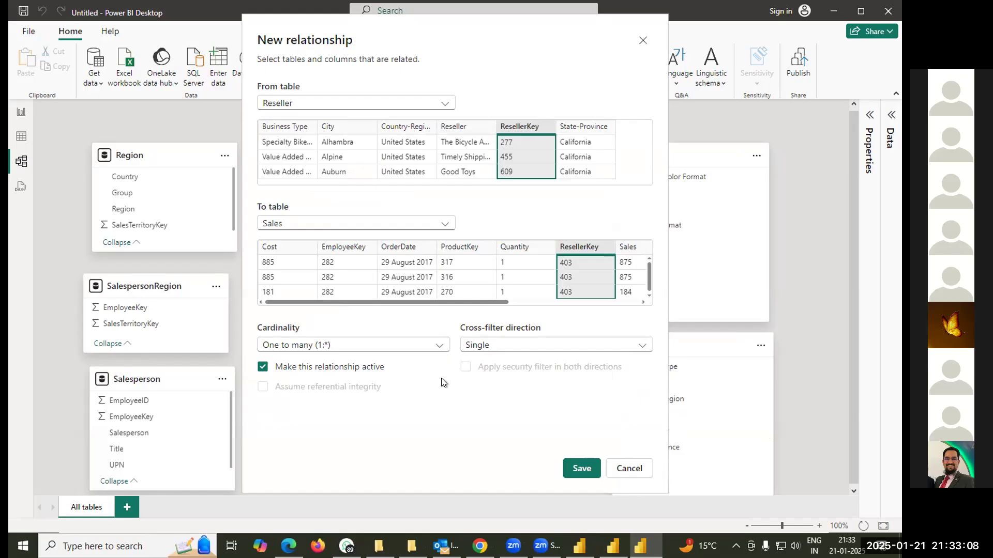
pyautogui.click(584, 467)
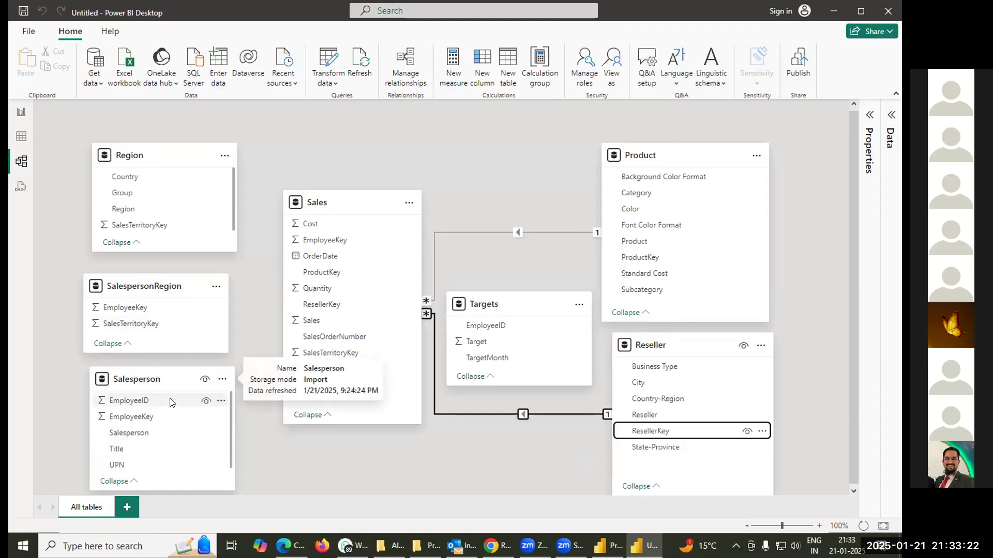
# - Lengthen the Salesperson card slightly and relate its EmployeeKey to Sales' EmployeeKey as an active one-to-many relationship with single cross-filter direction
pyautogui.moveTo(194, 487); pyautogui.dragTo(196, 494)
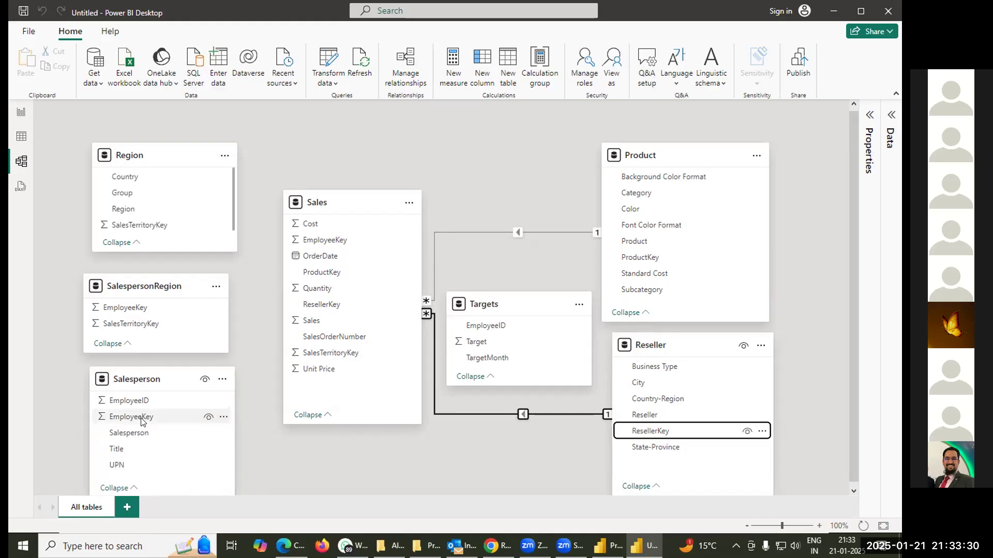
pyautogui.moveTo(142, 422); pyautogui.dragTo(328, 246)
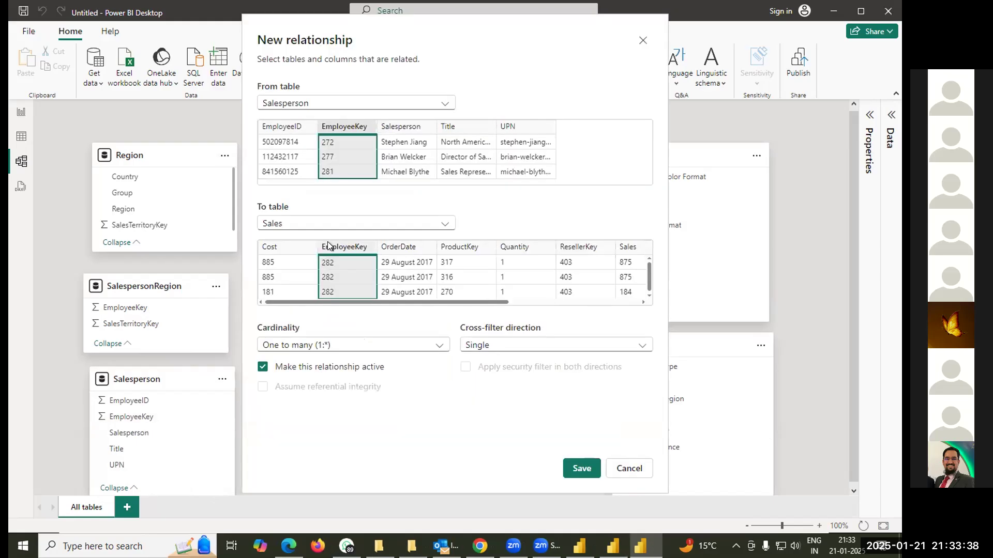
pyautogui.click(580, 468)
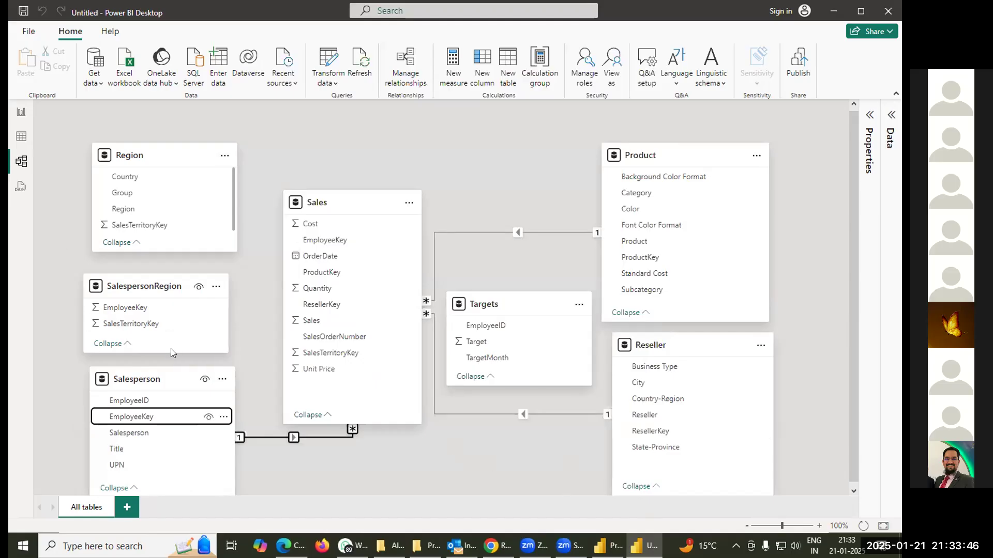
# - Heighten the SalespersonRegion card slightly and relate its SalesTerritoryKey to Sales' SalesTerritoryKey as an active many-to-many relationship with cross-filtering in both directions
pyautogui.moveTo(170, 270); pyautogui.dragTo(171, 261)
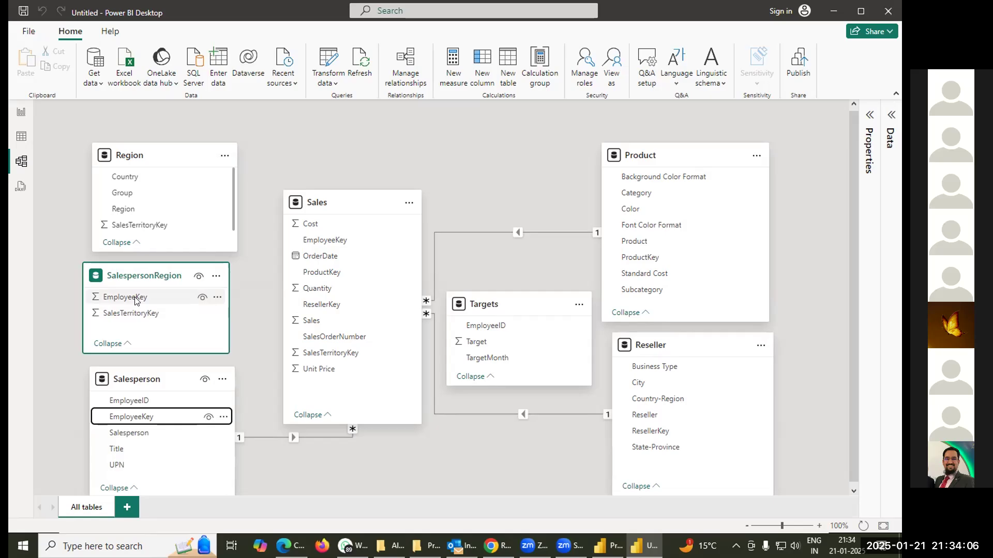
pyautogui.moveTo(131, 314); pyautogui.dragTo(318, 352)
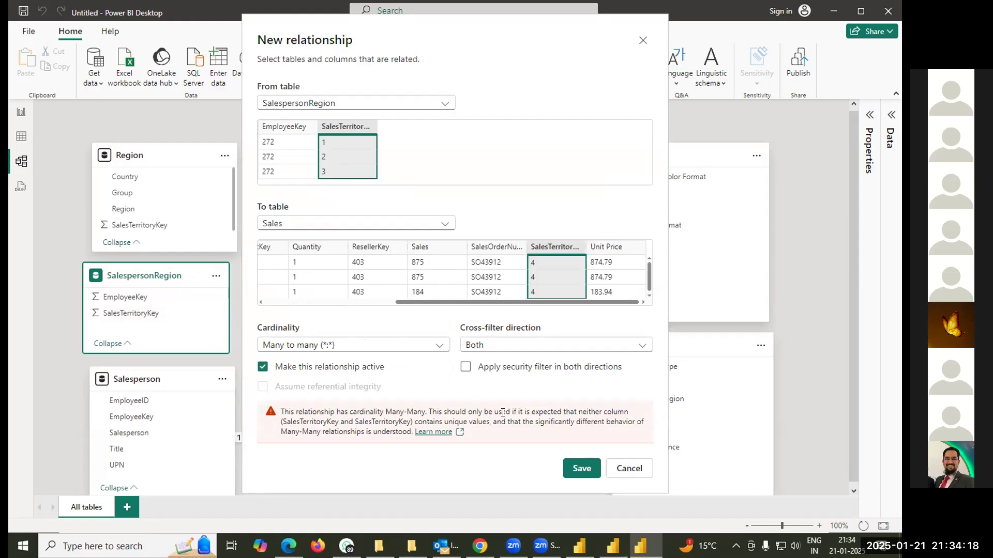
pyautogui.click(572, 469)
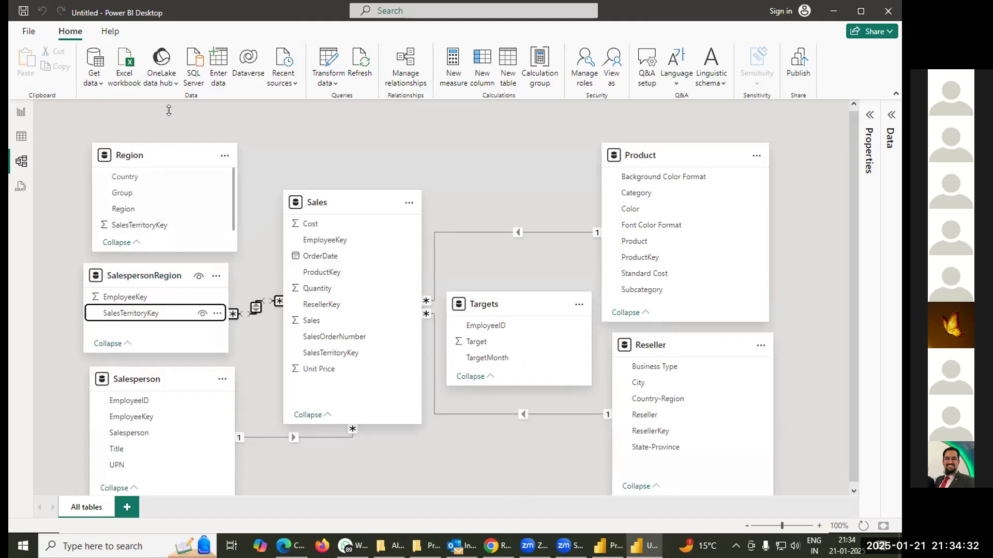
# - Lengthen the Region card to fit its fields and relate its SalesTerritoryKey to Sales' SalesTerritoryKey as an active one-to-many relationship with single cross-filter direction
pyautogui.moveTo(168, 133); pyautogui.dragTo(147, 150)
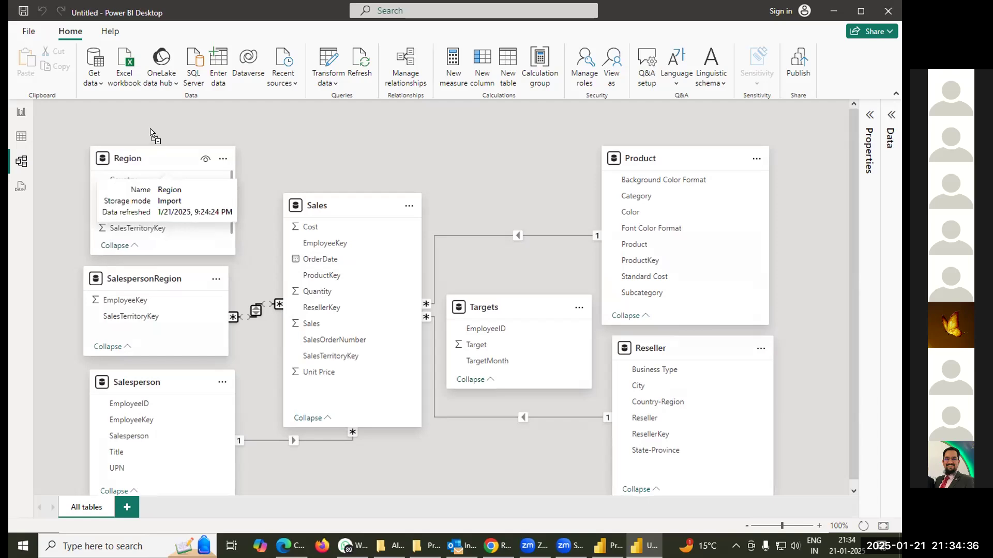
pyautogui.moveTo(172, 249); pyautogui.dragTo(173, 260)
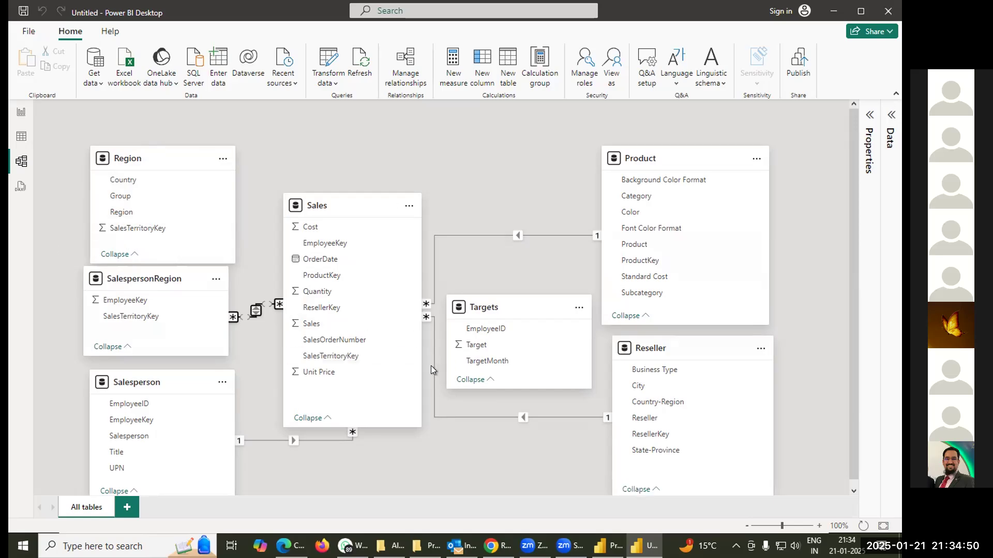
pyautogui.moveTo(169, 228); pyautogui.dragTo(350, 354)
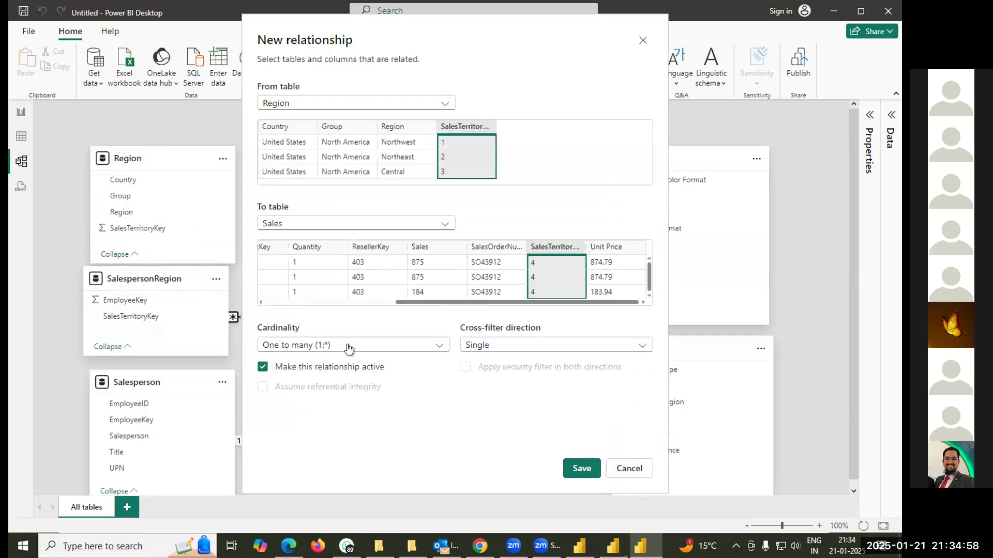
pyautogui.click(582, 468)
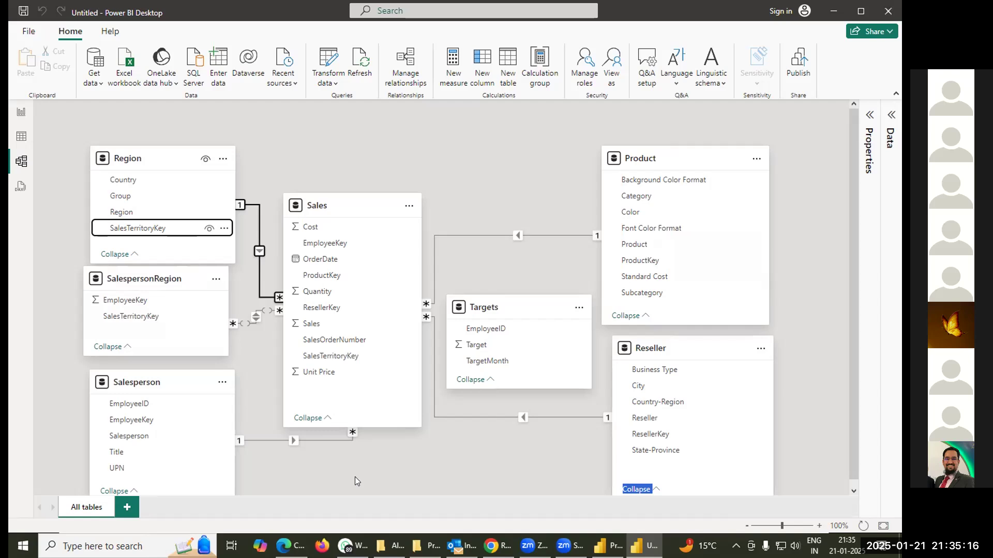
# - Lengthen the Targets card slightly and relate SalespersonRegion's EmployeeKey to Sales' EmployeeKey as an inactive many-to-many relationship with cross-filtering in both directions
pyautogui.moveTo(526, 384); pyautogui.dragTo(530, 396)
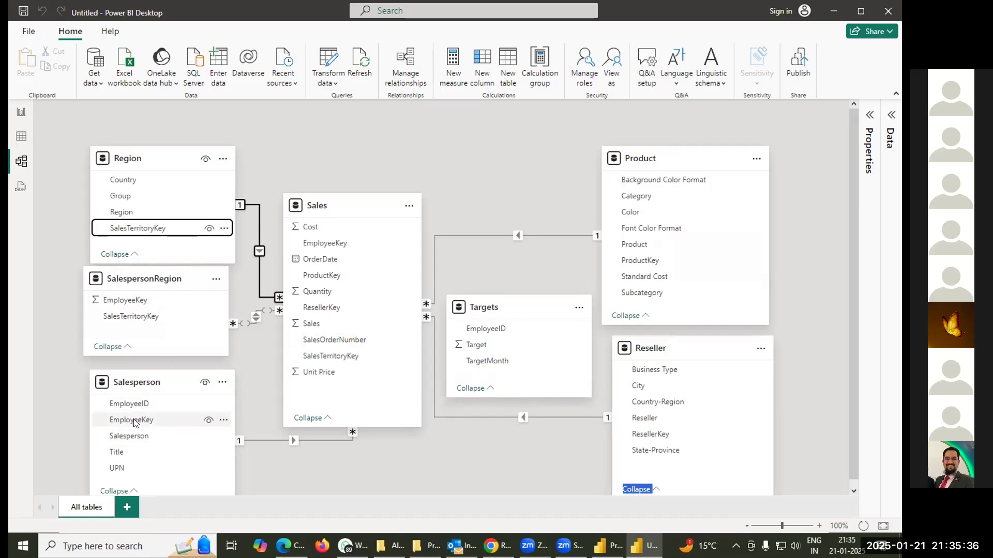
pyautogui.click(135, 317)
pyautogui.click(136, 300)
pyautogui.moveTo(137, 295); pyautogui.dragTo(334, 244)
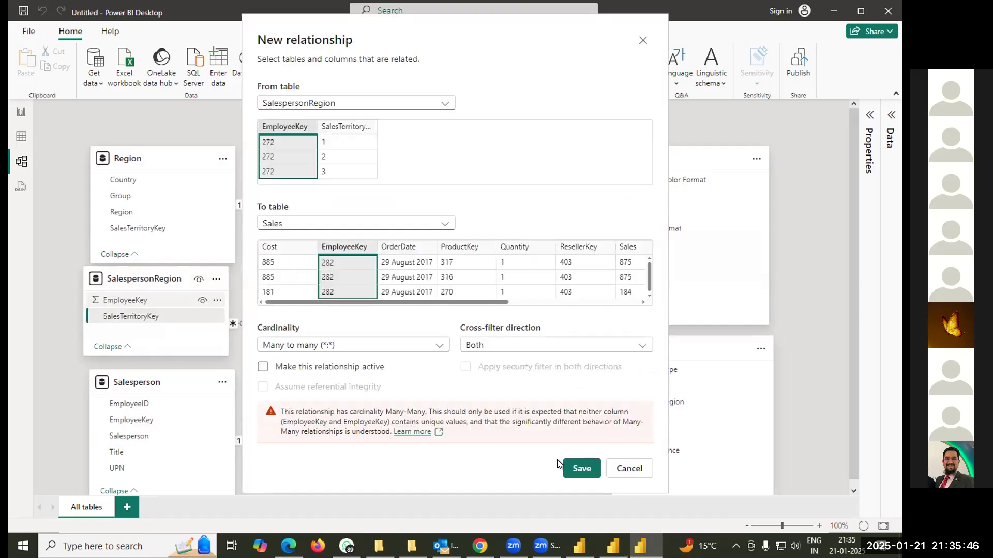
pyautogui.click(580, 468)
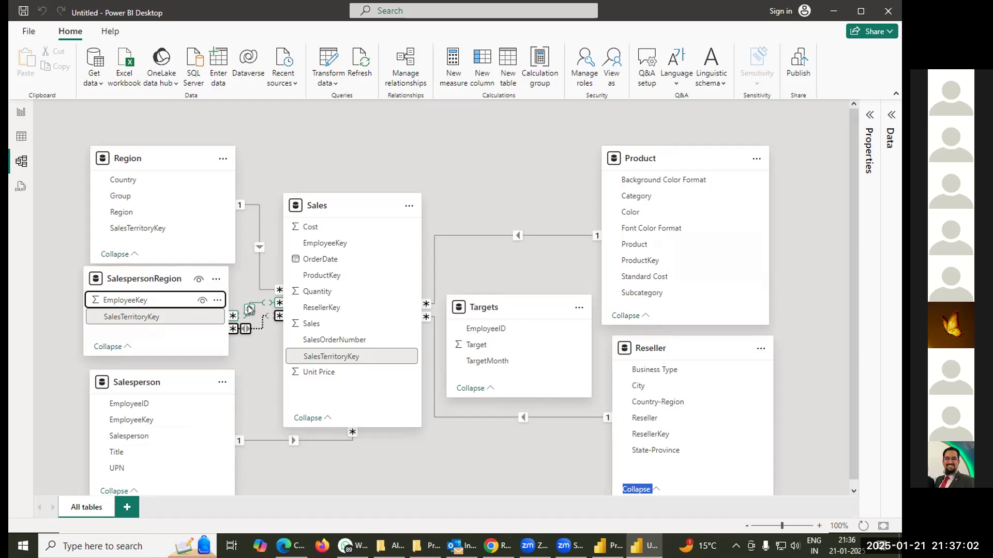
# - Delete the active many-to-many relationship on SalesTerritoryKey between SalespersonRegion and Sales
pyautogui.rightClick(249, 309)
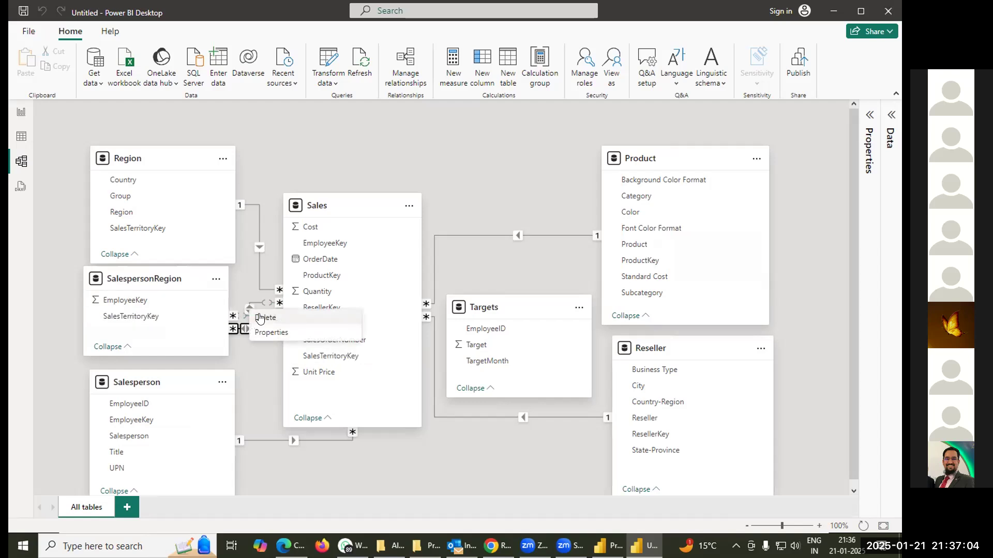
pyautogui.click(259, 316)
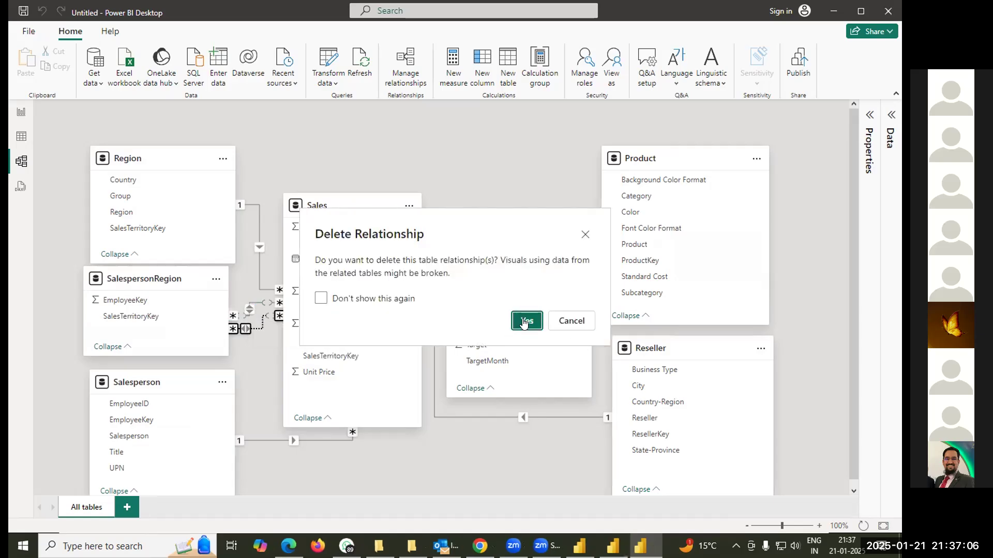
pyautogui.click(524, 322)
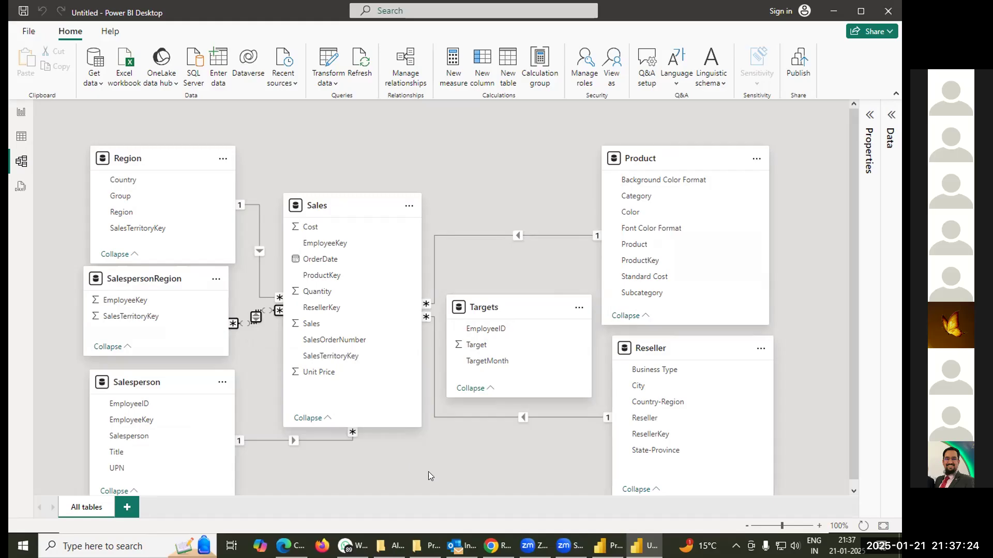
# - Insert a table visual on report Page 1, move it away from the page's upper-left corner and enlarge it
pyautogui.click(21, 115)
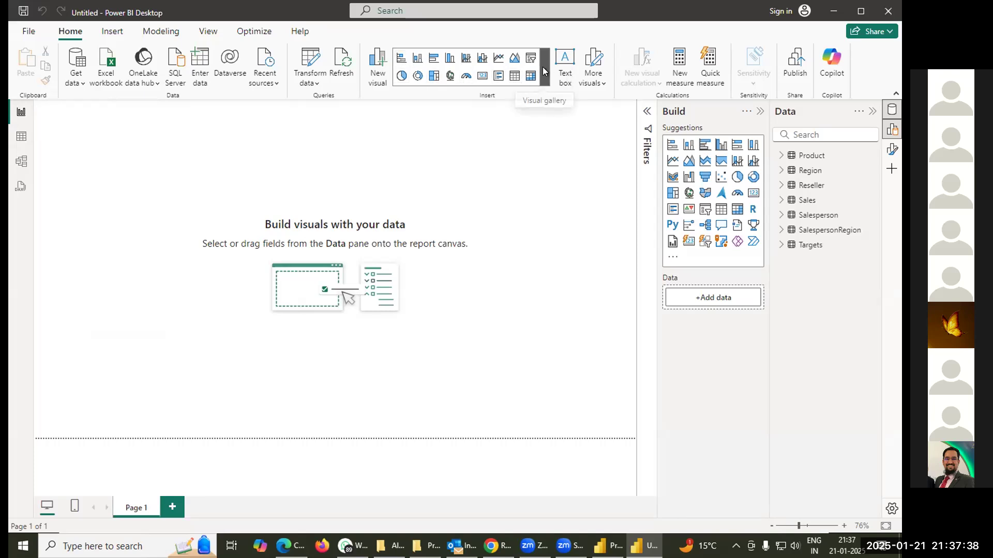
pyautogui.click(512, 78)
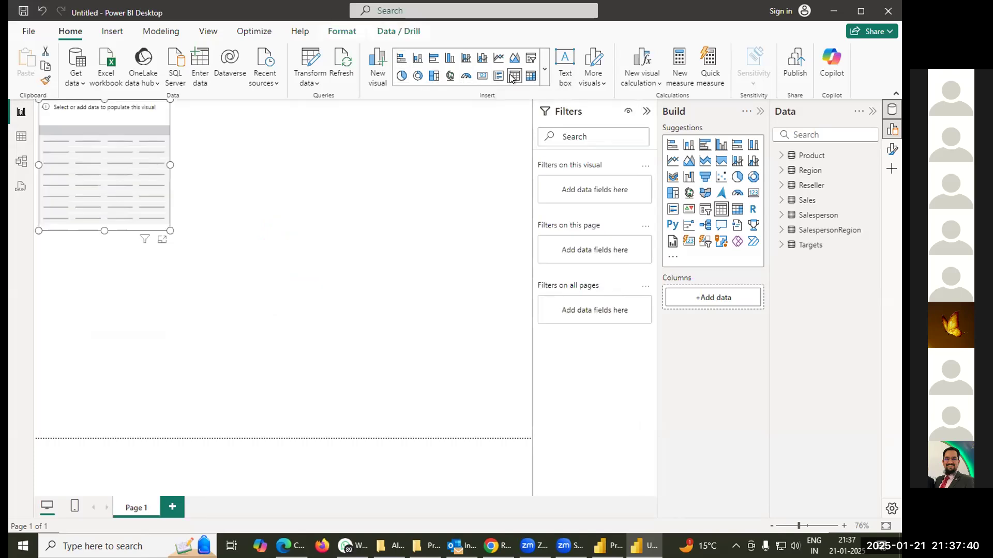
pyautogui.moveTo(113, 125); pyautogui.dragTo(213, 171)
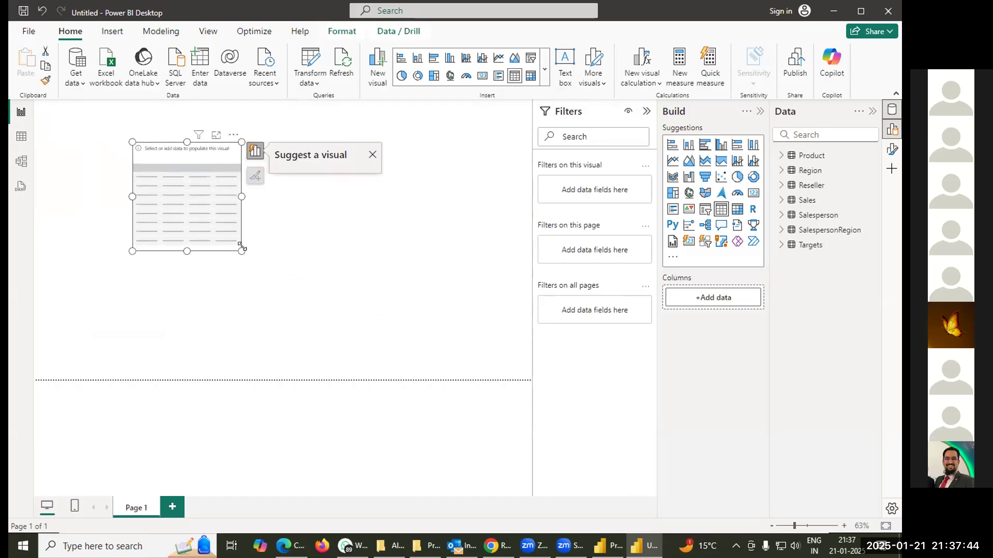
pyautogui.moveTo(241, 251); pyautogui.dragTo(286, 307)
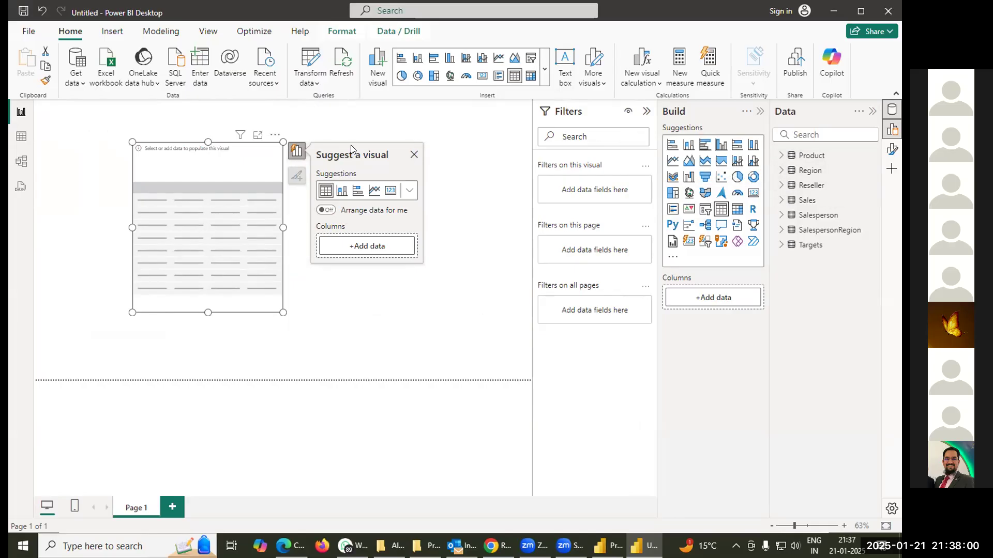
# - Search the data fields for "empl" and add EmployeeKey from the Salesperson table as the visual's first column
pyautogui.click(360, 247)
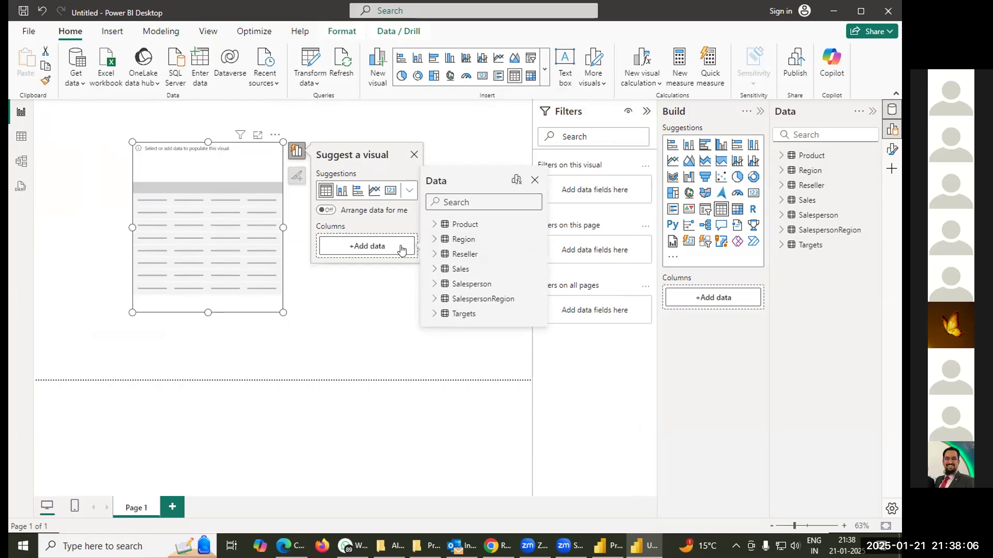
pyautogui.write('eml')
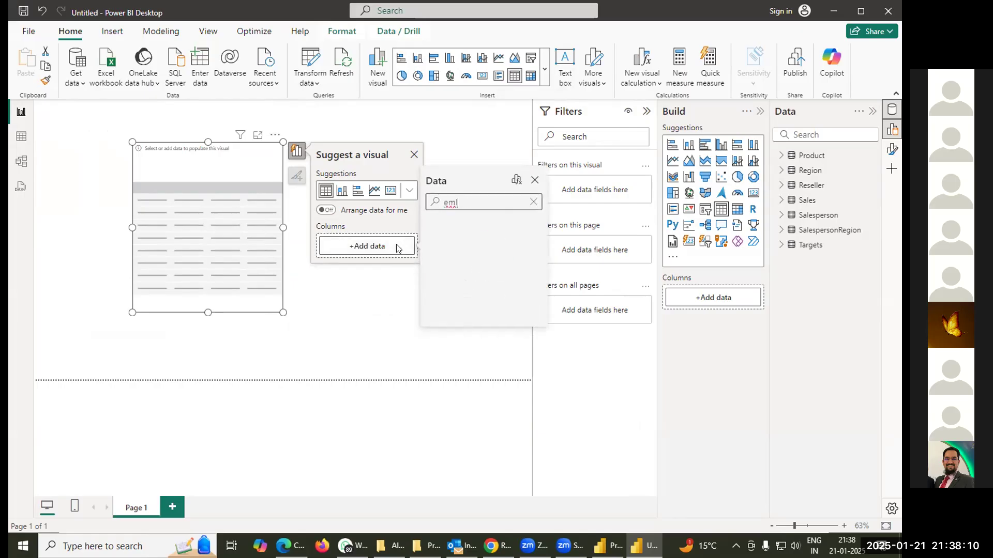
pyautogui.press('BackSpace')
pyautogui.press('BackSpace')
pyautogui.press('BackSpace')
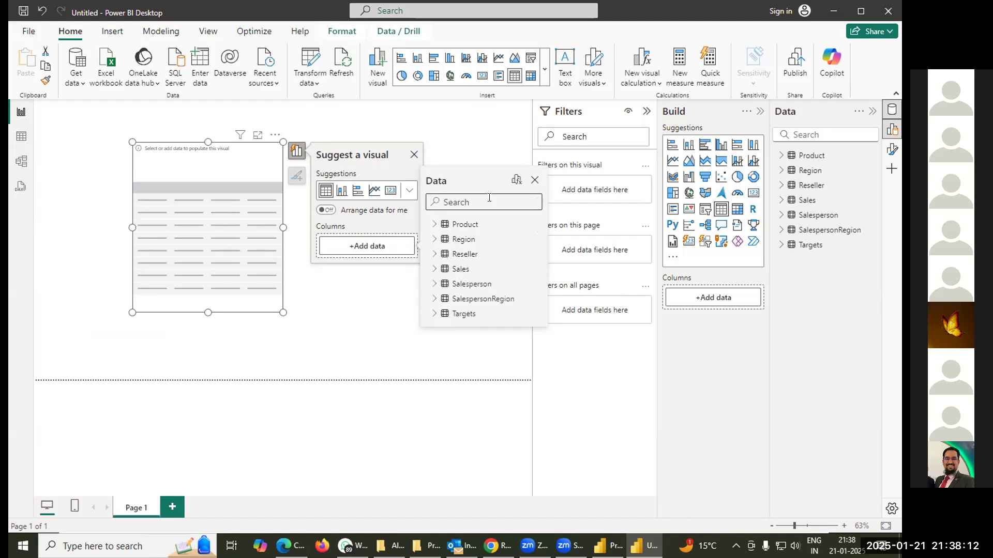
pyautogui.write('empl')
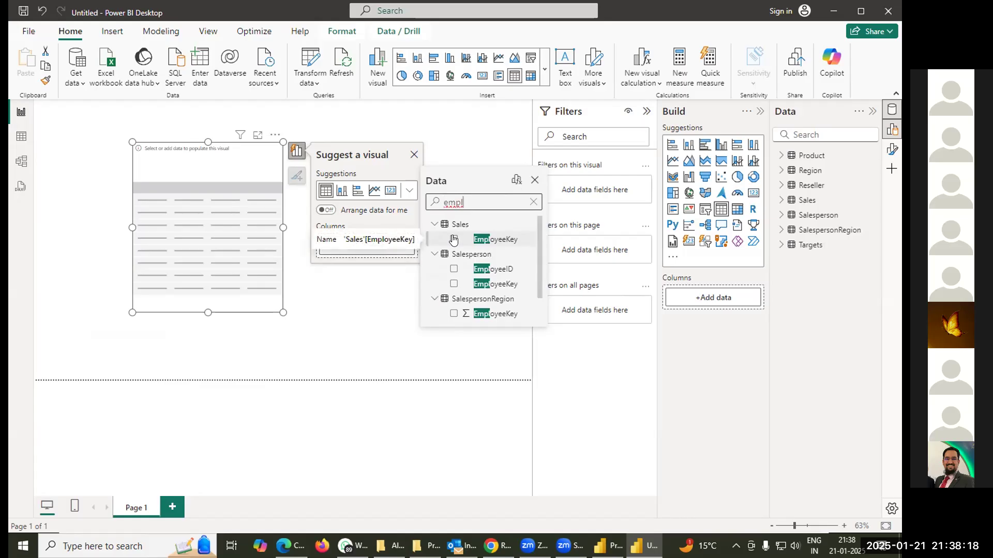
pyautogui.click(453, 284)
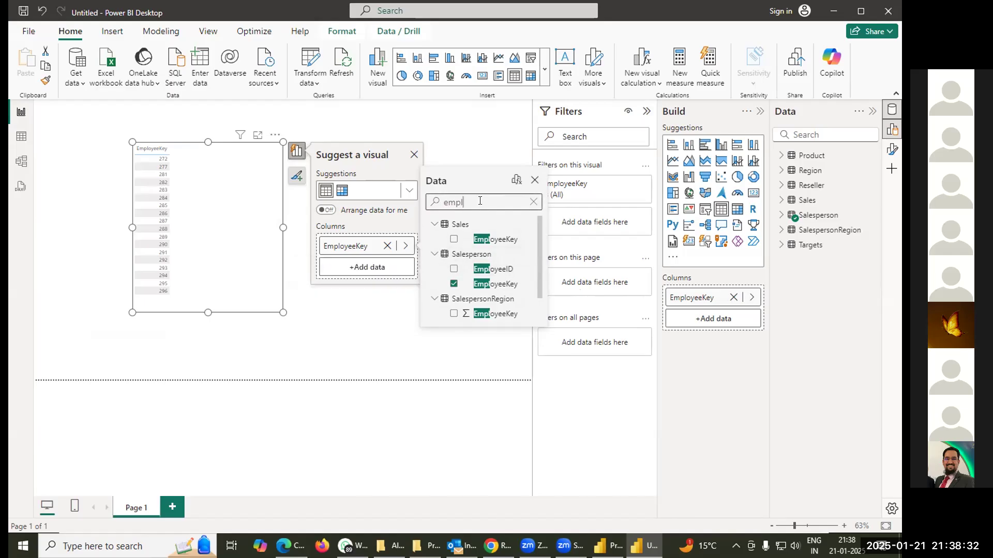
# - Search the data fields for "sales" and add the Sales field from the Sales table as a summed column
pyautogui.press('BackSpace')
pyautogui.press('BackSpace')
pyautogui.press('BackSpace')
pyautogui.press('BackSpace')
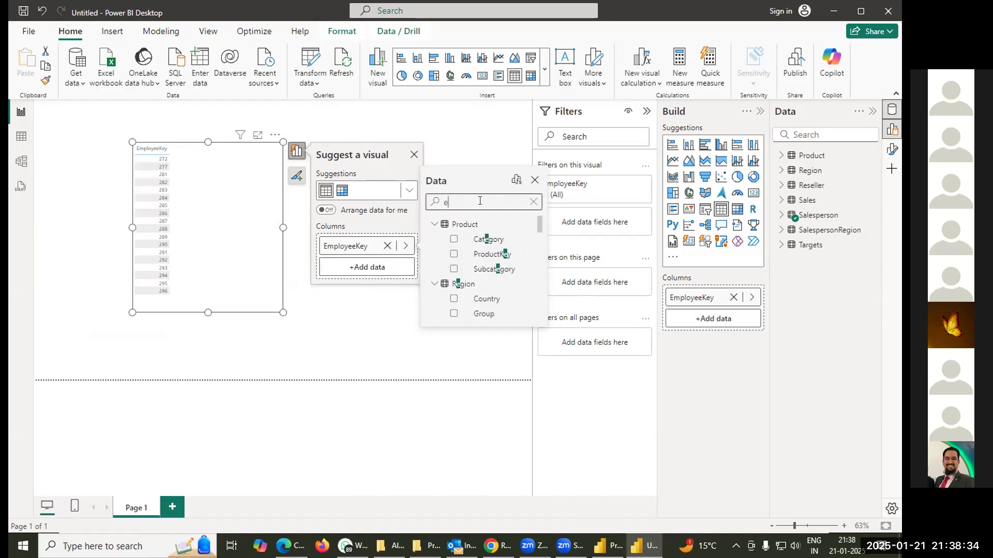
pyautogui.write('sales')
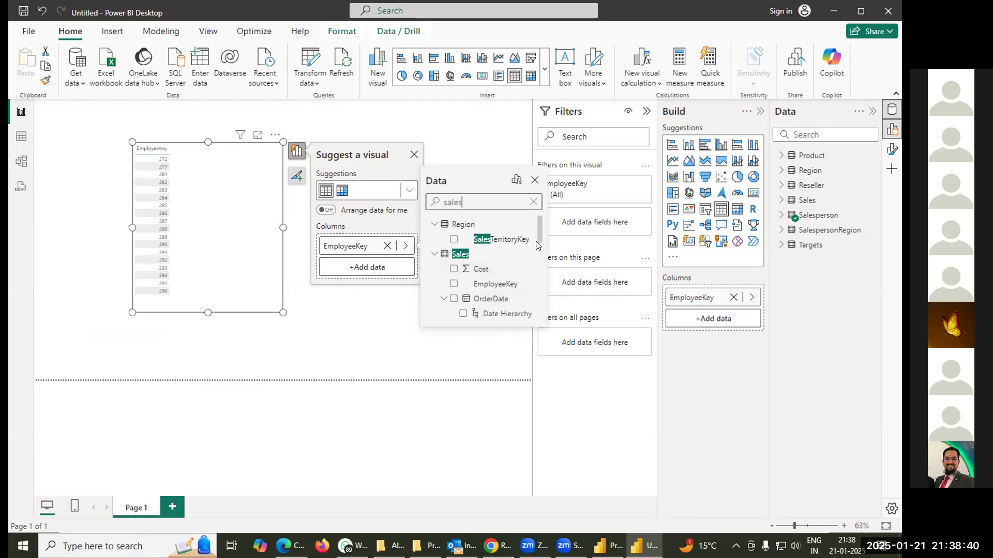
pyautogui.moveTo(539, 235); pyautogui.dragTo(535, 281)
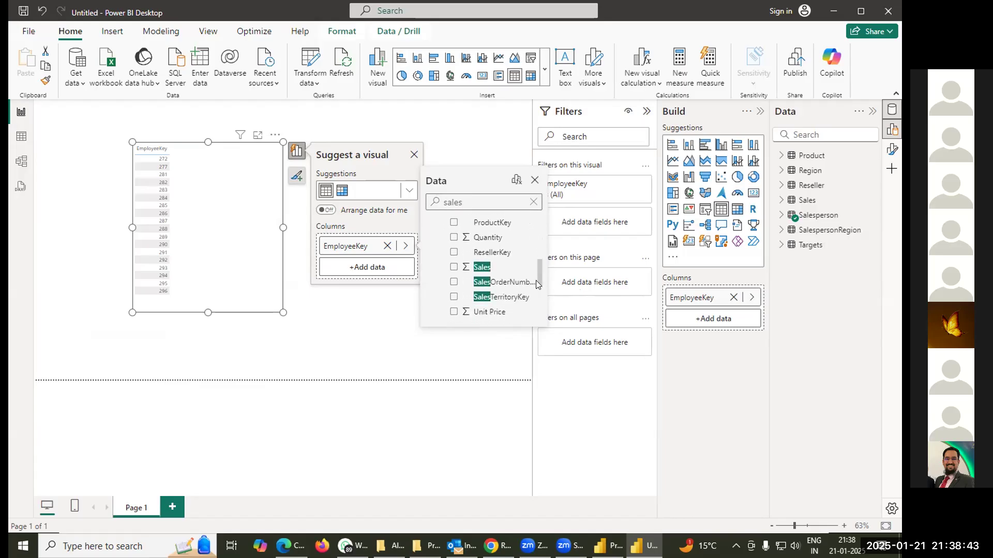
pyautogui.click(453, 268)
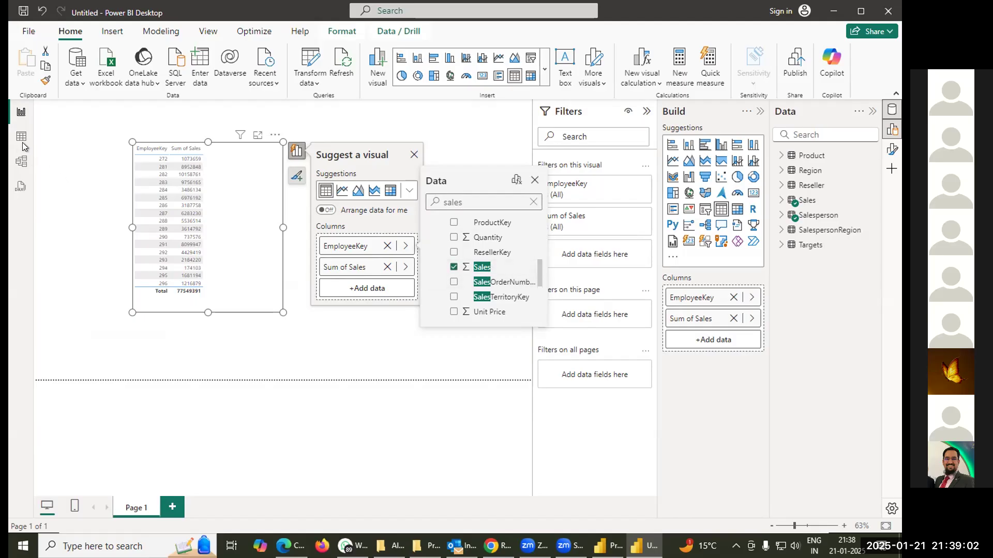
# - Delete the remaining many-to-many relationship between the SalespersonRegion and Sales tables in the model
pyautogui.click(21, 161)
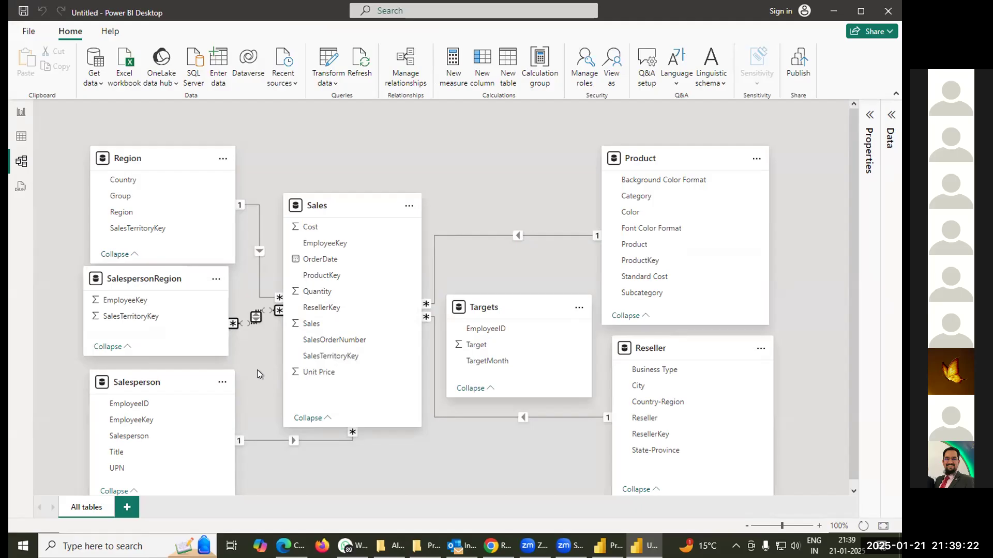
pyautogui.rightClick(254, 320)
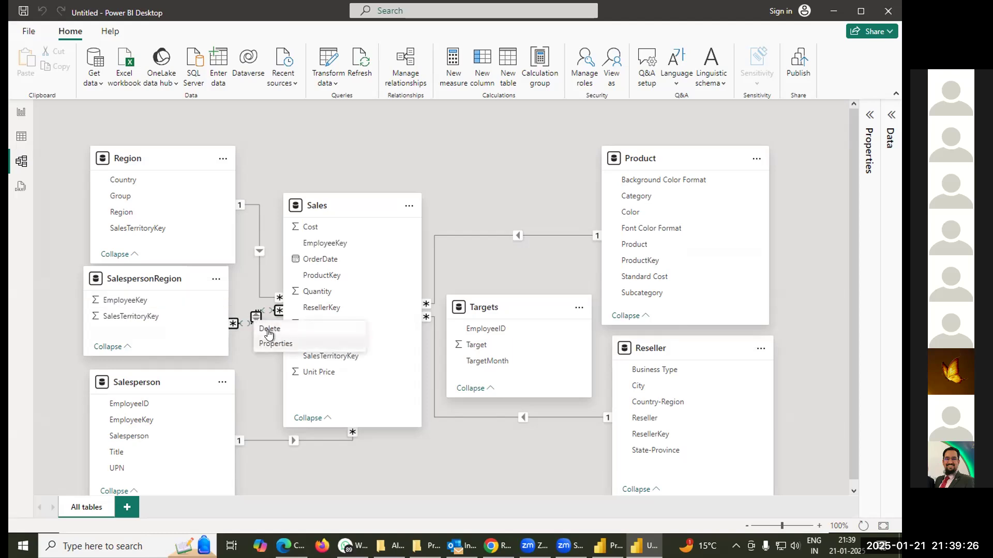
pyautogui.click(267, 329)
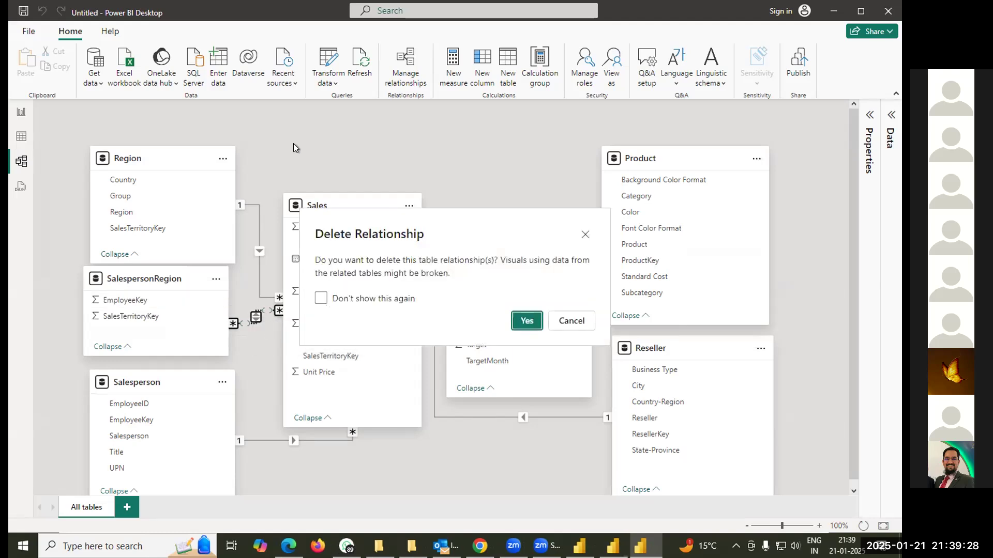
pyautogui.click(527, 321)
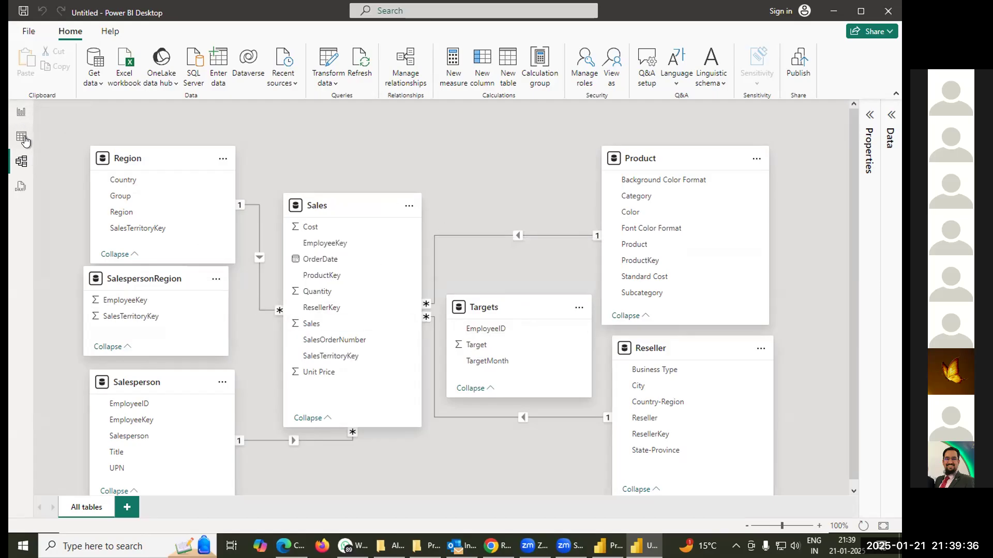
# - Remove the Sum of Sales column from the report's table visual and add Sales from the Sales table again
pyautogui.click(21, 115)
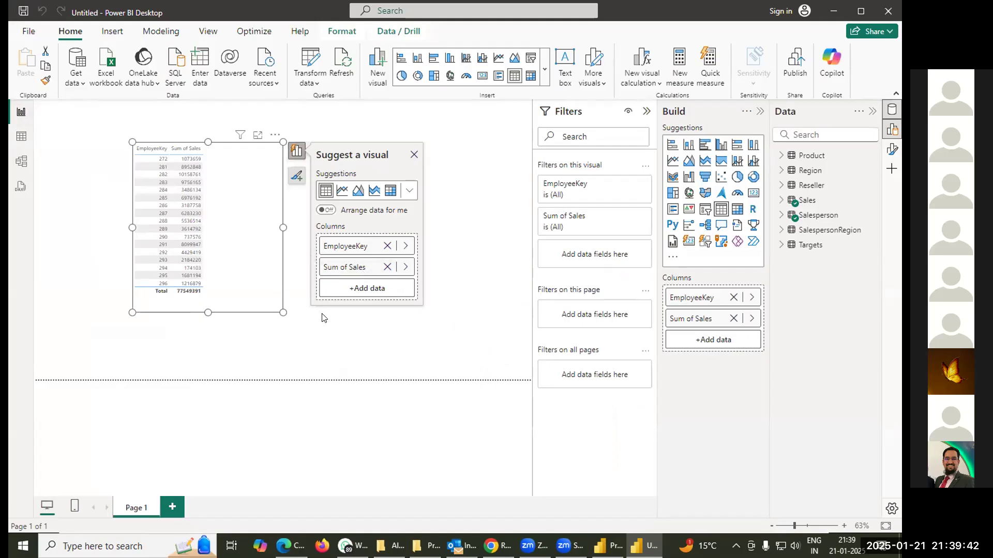
pyautogui.click(386, 267)
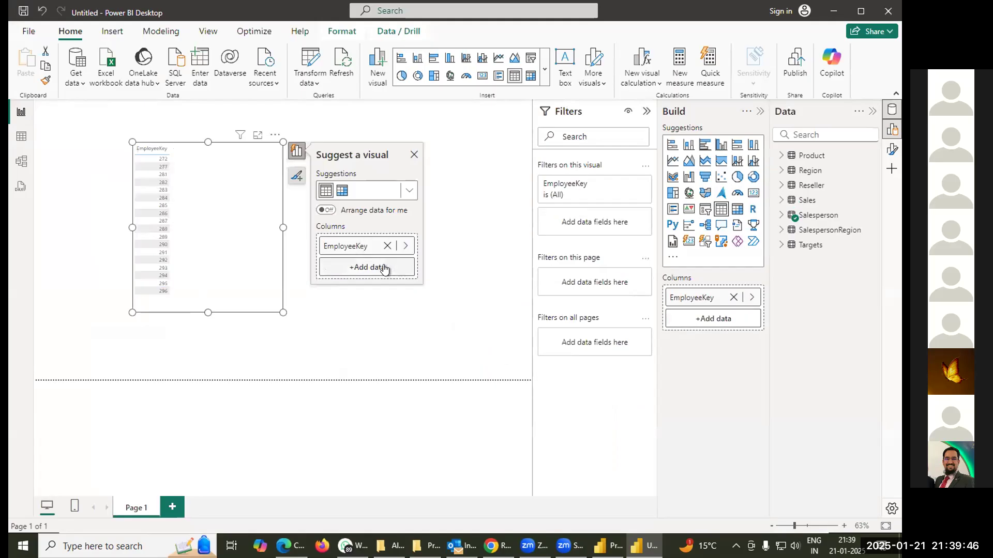
pyautogui.click(378, 268)
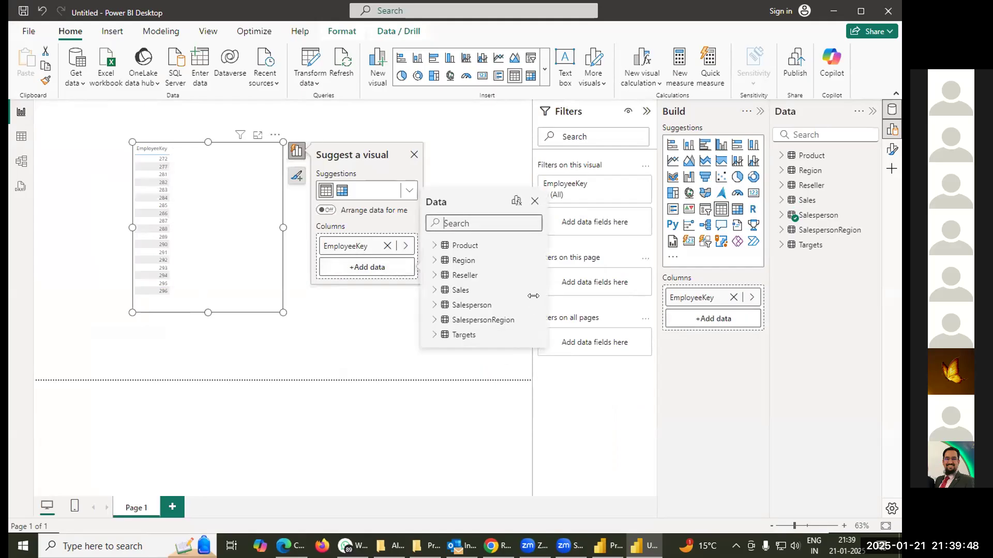
pyautogui.click(434, 291)
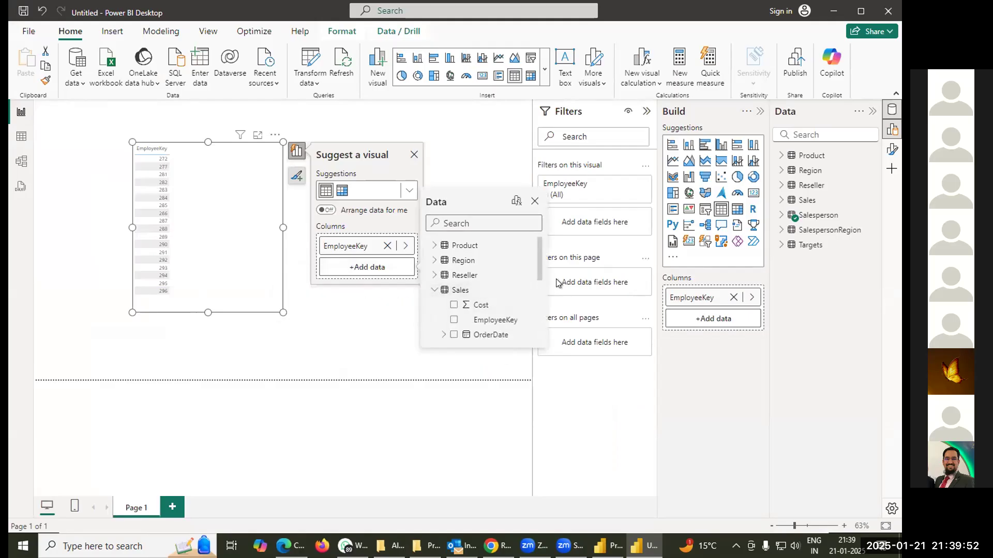
pyautogui.moveTo(538, 273); pyautogui.dragTo(541, 334)
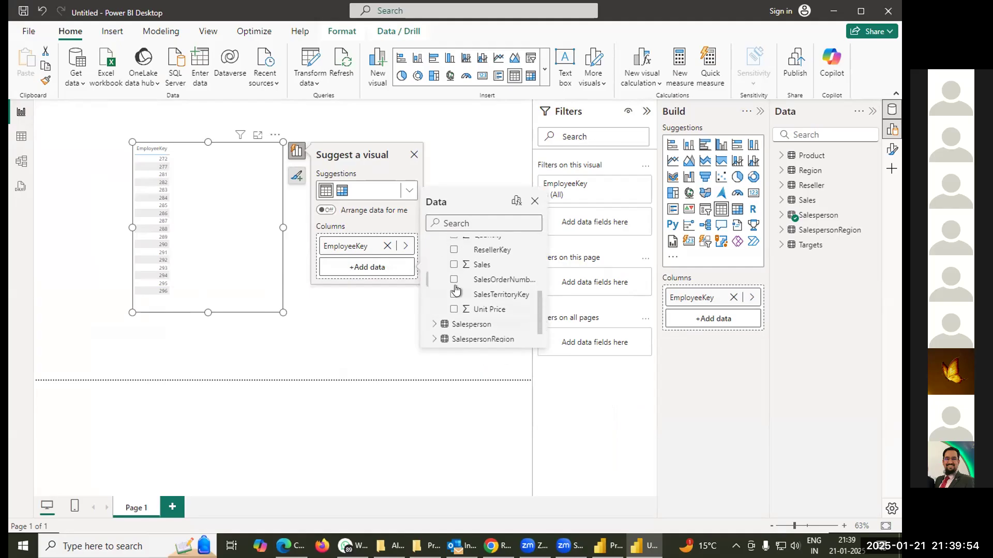
pyautogui.click(453, 265)
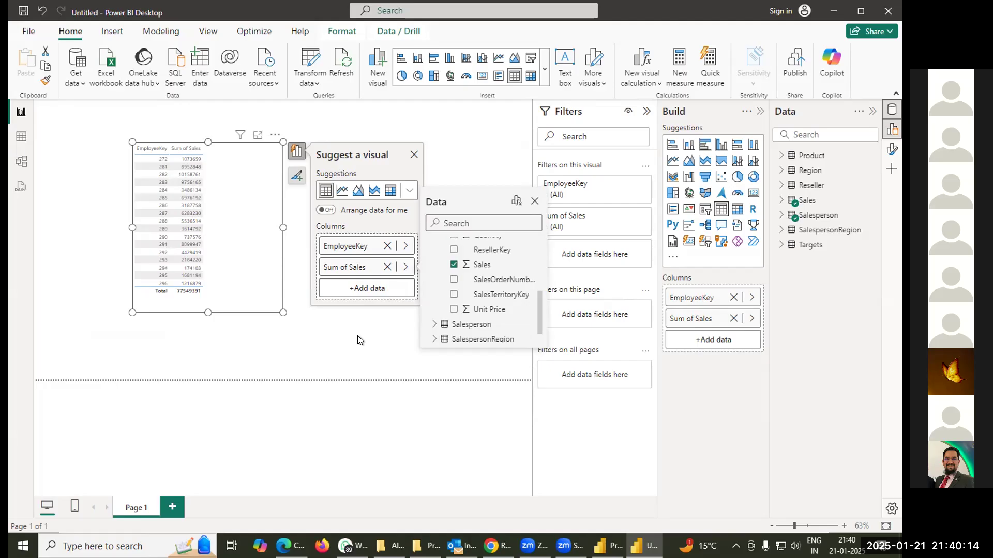
# - Hide the Region table's SalesTerritoryKey field from report view and return to the report page
pyautogui.click(21, 161)
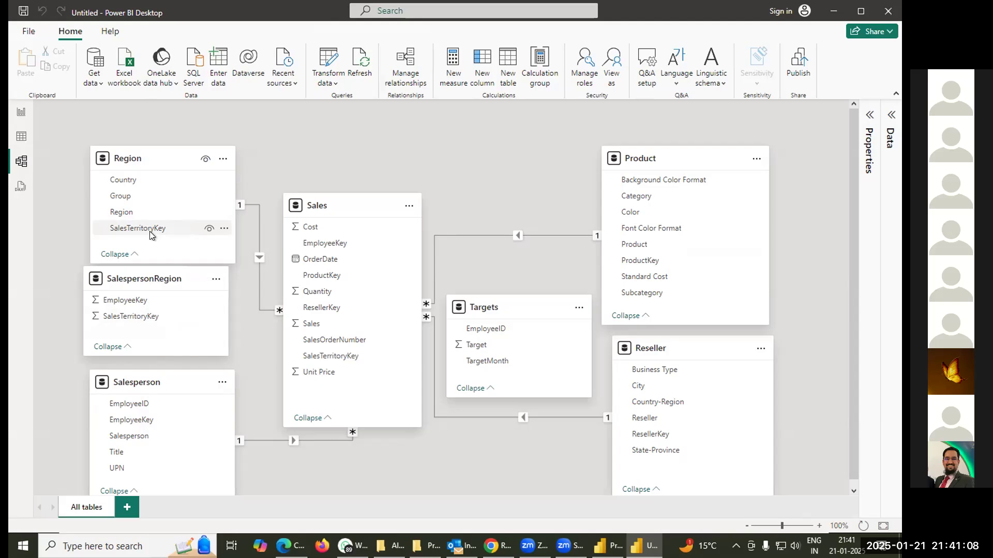
pyautogui.click(208, 229)
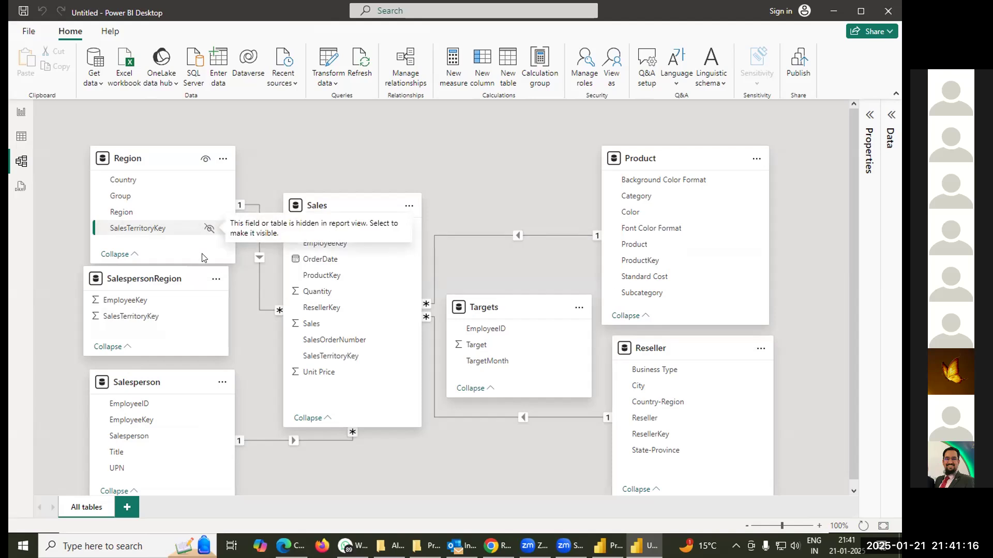
pyautogui.click(19, 115)
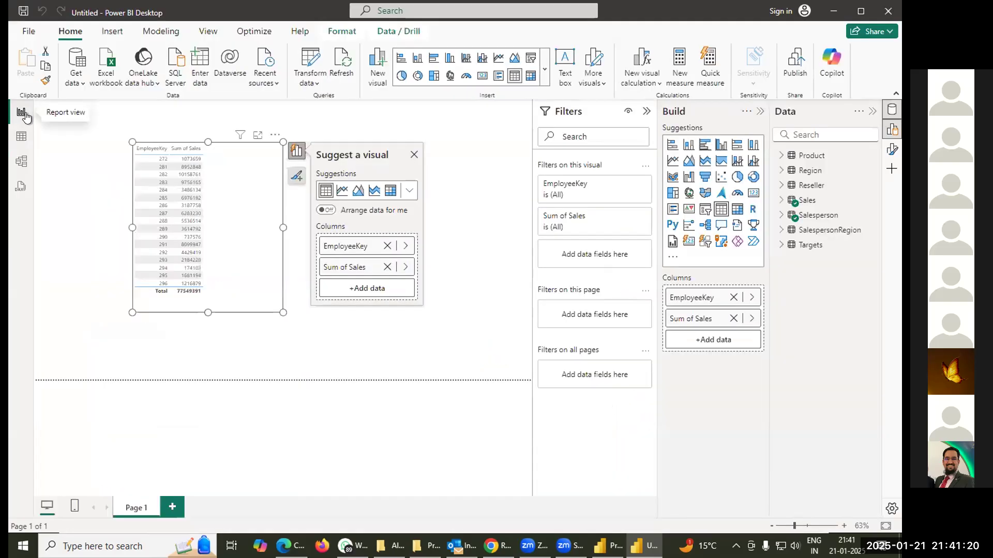
# - Remove EmployeeKey from the table visual and search the addable data fields for "sales" and "regio"
pyautogui.click(385, 246)
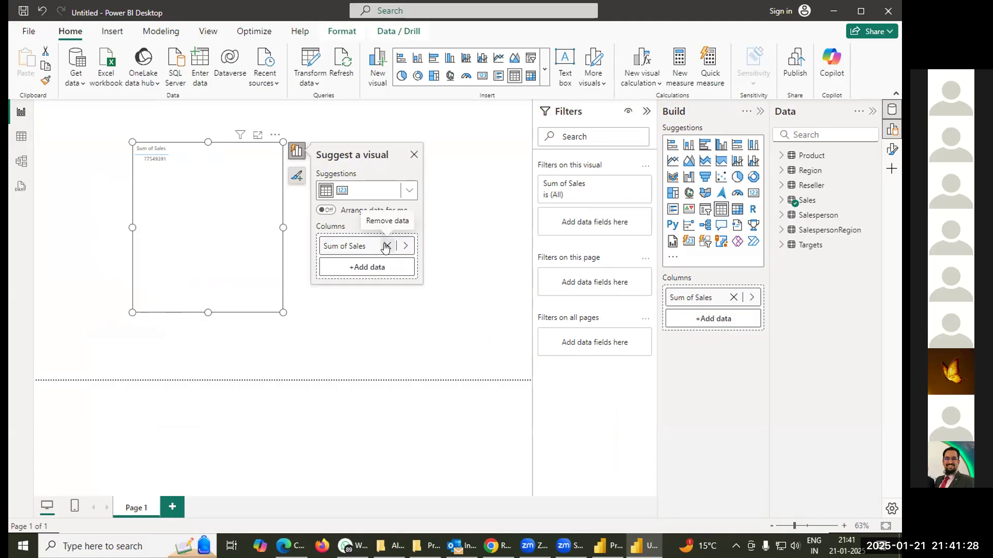
pyautogui.click(383, 267)
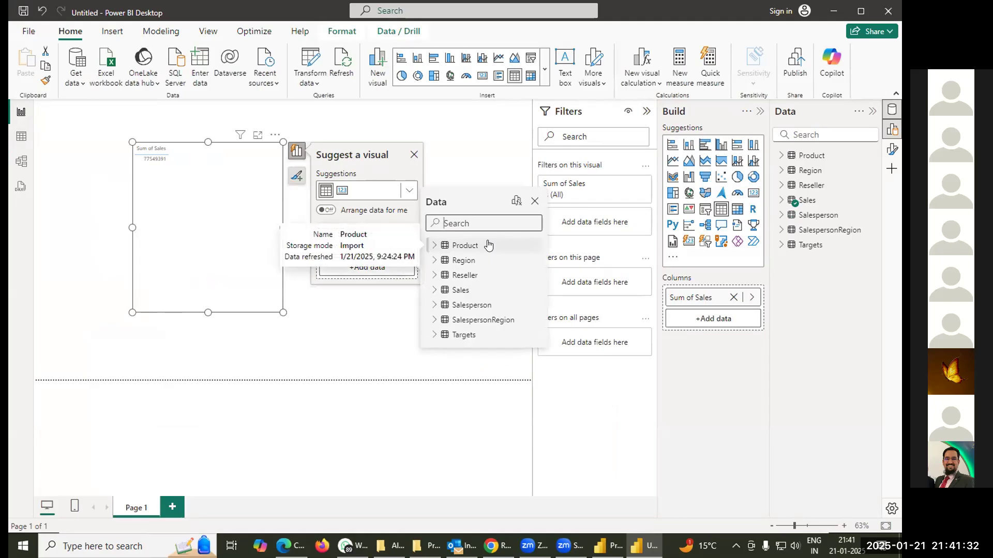
pyautogui.write('sales')
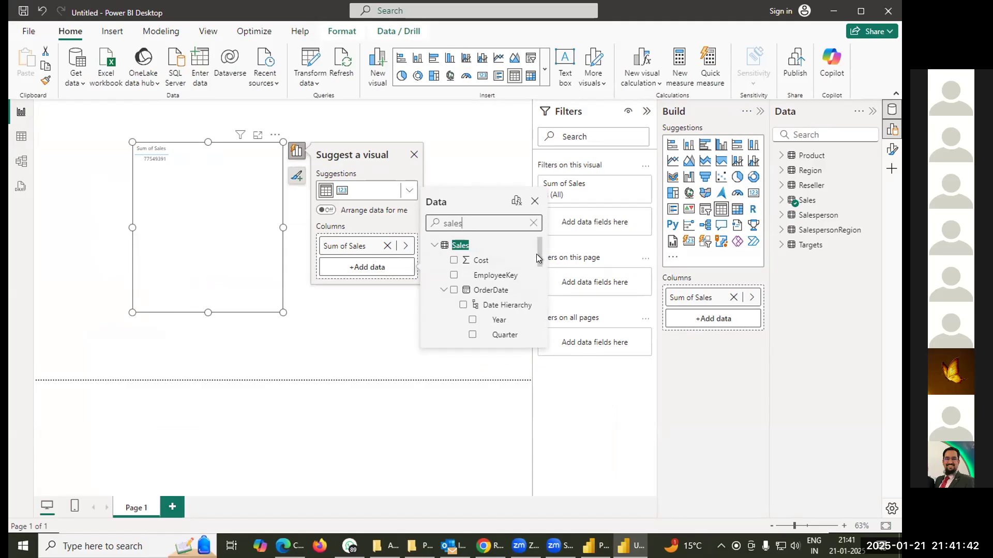
pyautogui.moveTo(539, 254); pyautogui.dragTo(548, 294)
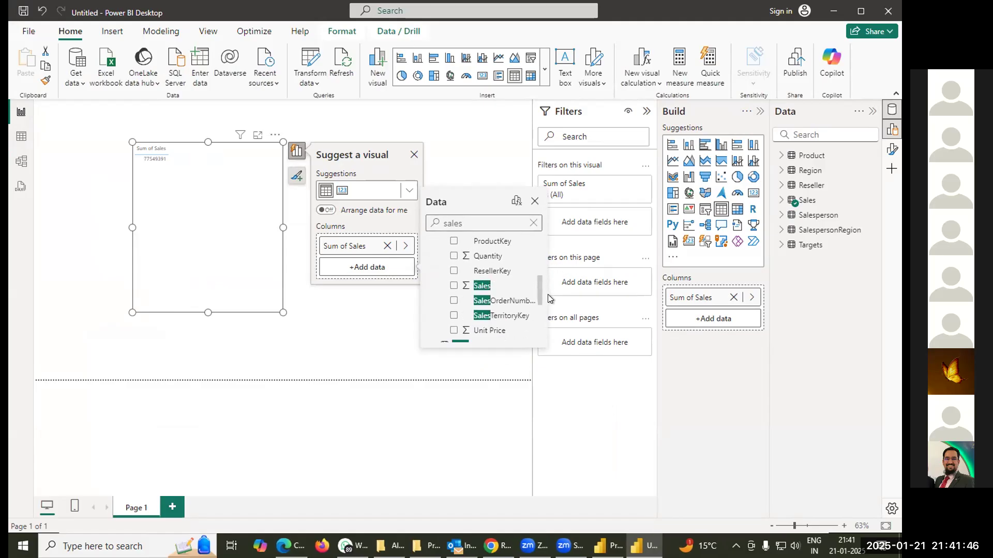
pyautogui.moveTo(548, 294); pyautogui.dragTo(548, 286)
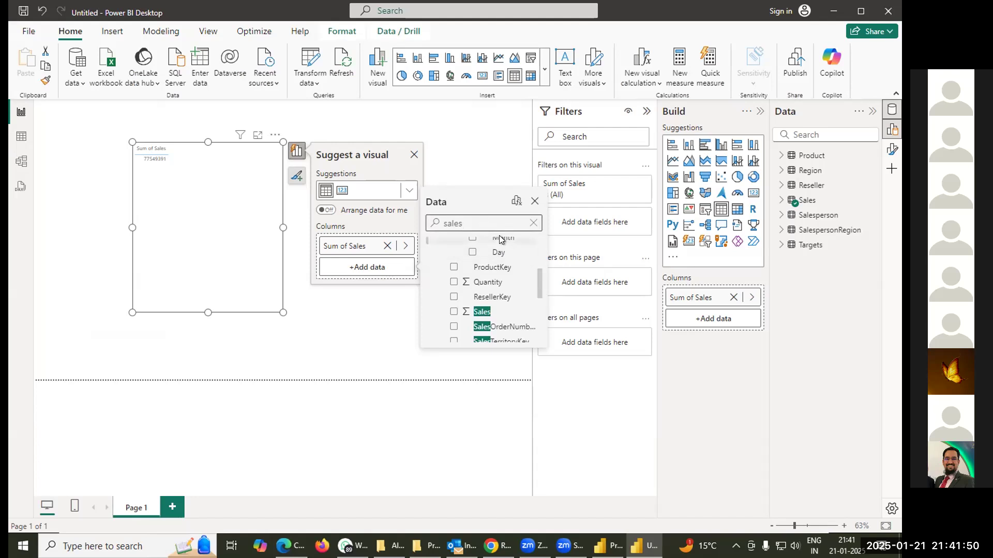
pyautogui.press('BackSpace')
pyautogui.press('BackSpace')
pyautogui.press('BackSpace')
pyautogui.press('BackSpace')
pyautogui.press('BackSpace')
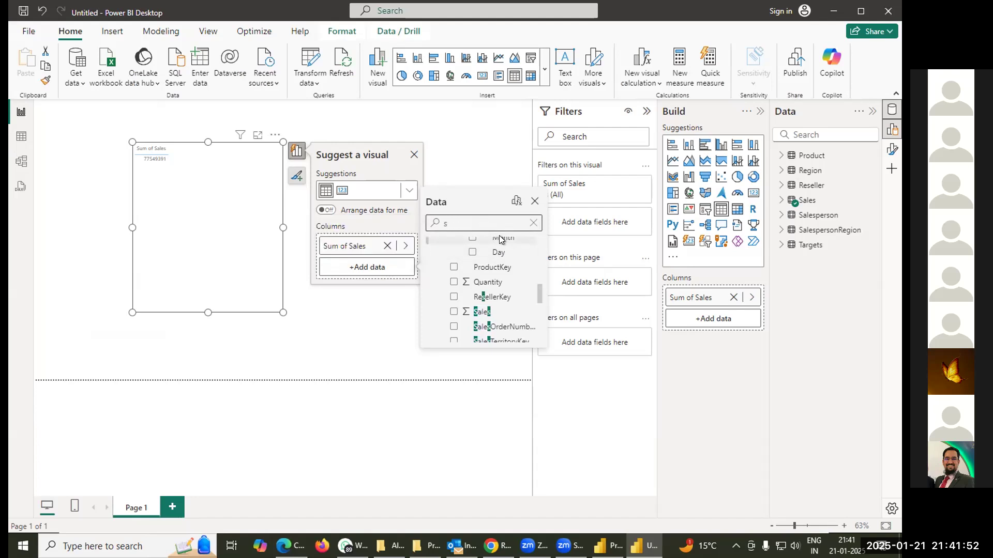
pyautogui.write('regio')
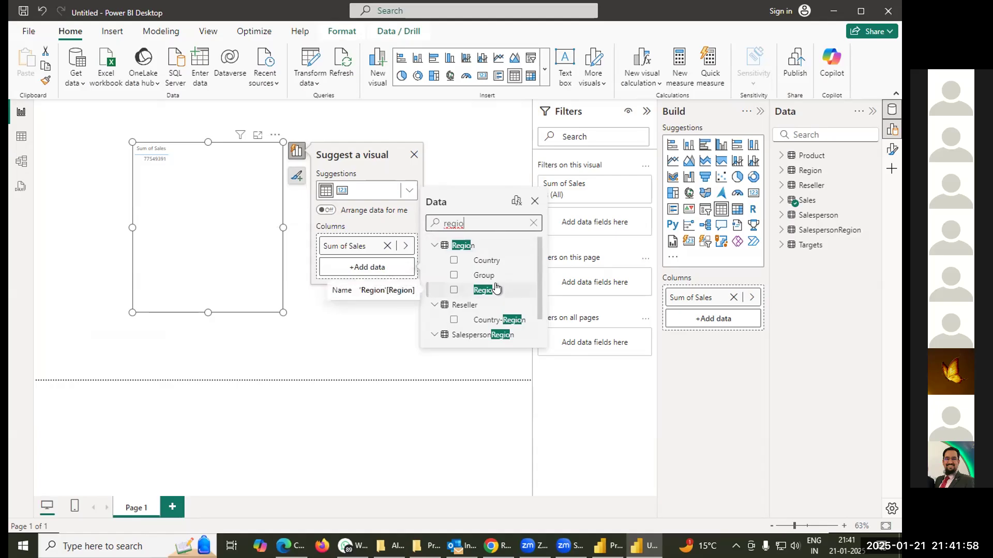
# - Search the data fields for "key" and add SalesTerritoryKey from SalespersonRegion to the table visual
pyautogui.press('BackSpace')
pyautogui.press('BackSpace')
pyautogui.press('BackSpace')
pyautogui.press('BackSpace')
pyautogui.press('BackSpace')
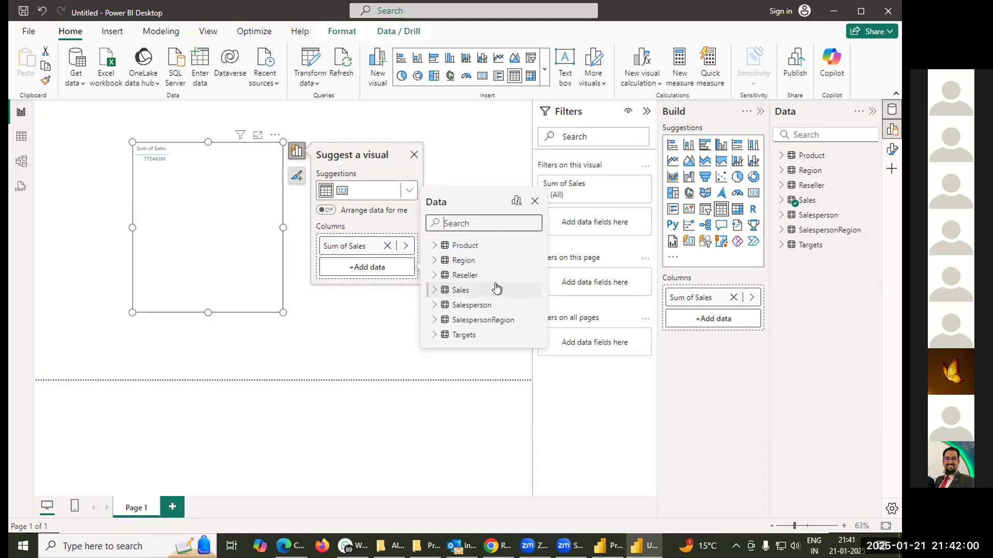
pyautogui.write('key')
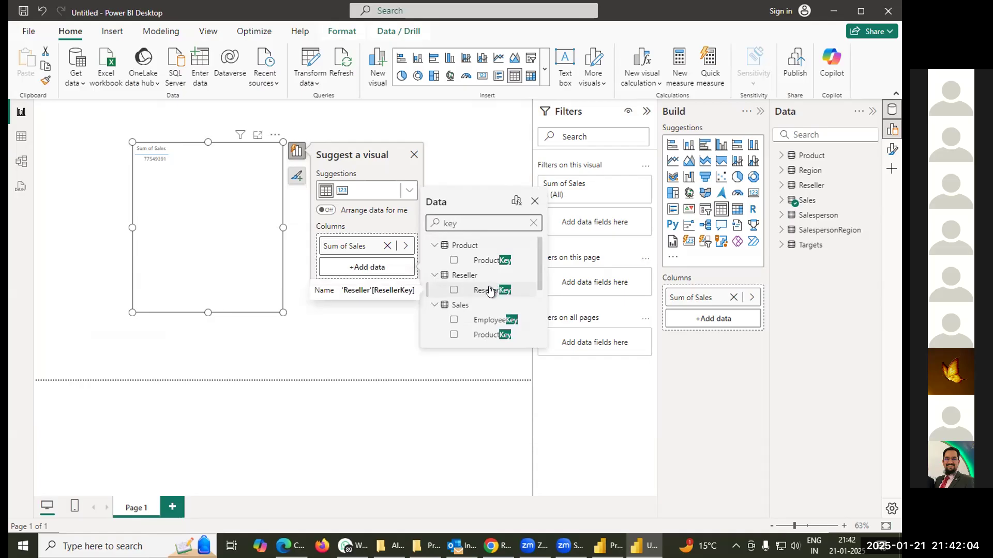
pyautogui.moveTo(536, 277)
pyautogui.mouseDown()
pyautogui.moveTo(545, 340)
pyautogui.moveTo(539, 268)
pyautogui.mouseUp()
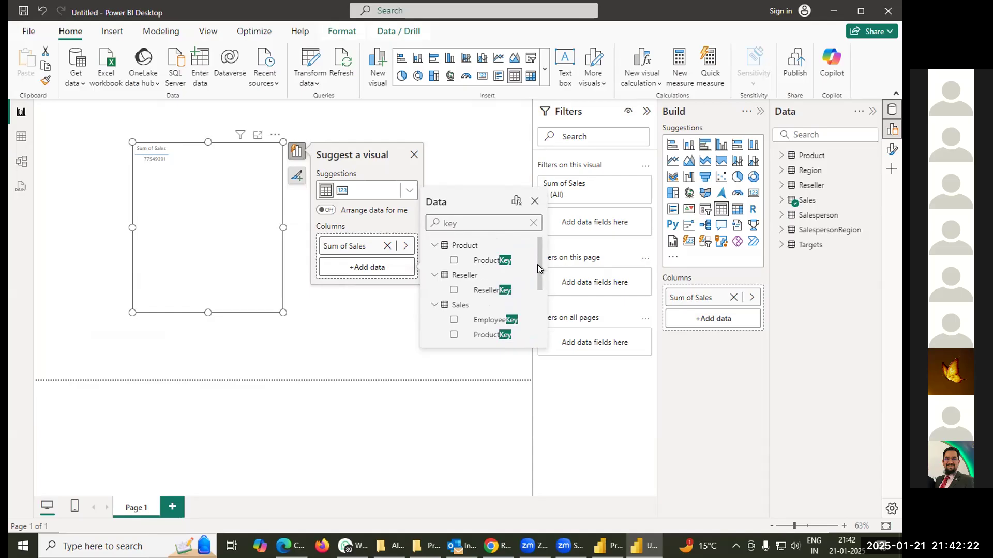
pyautogui.moveTo(535, 275); pyautogui.dragTo(539, 333)
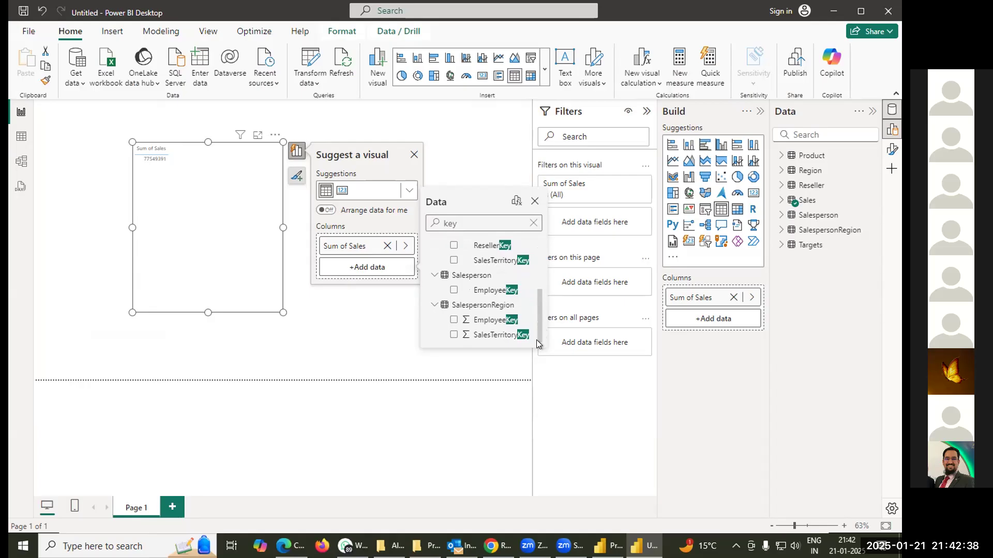
pyautogui.click(453, 335)
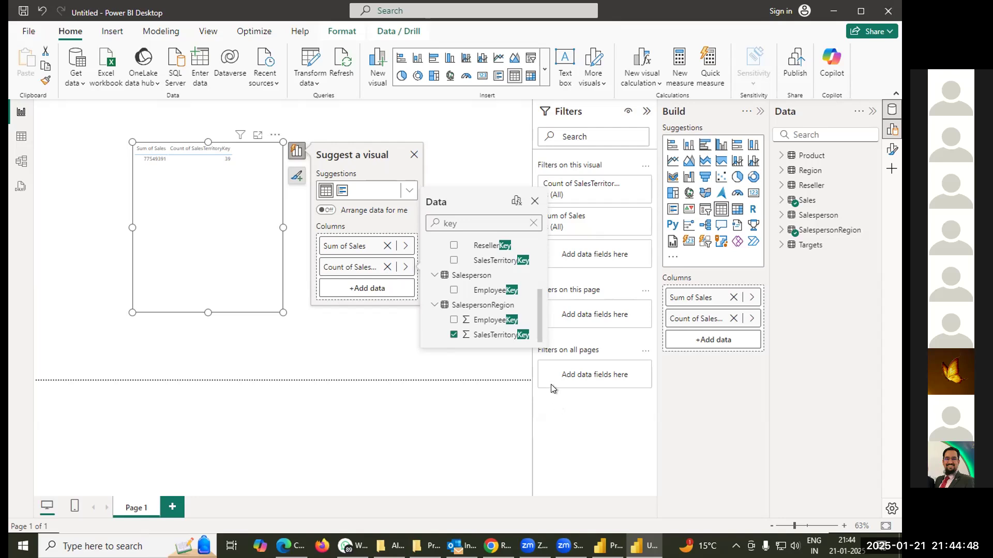
# - Check the summarization options of the SalesTerritoryKey column and remove that column from the table visual
pyautogui.click(405, 267)
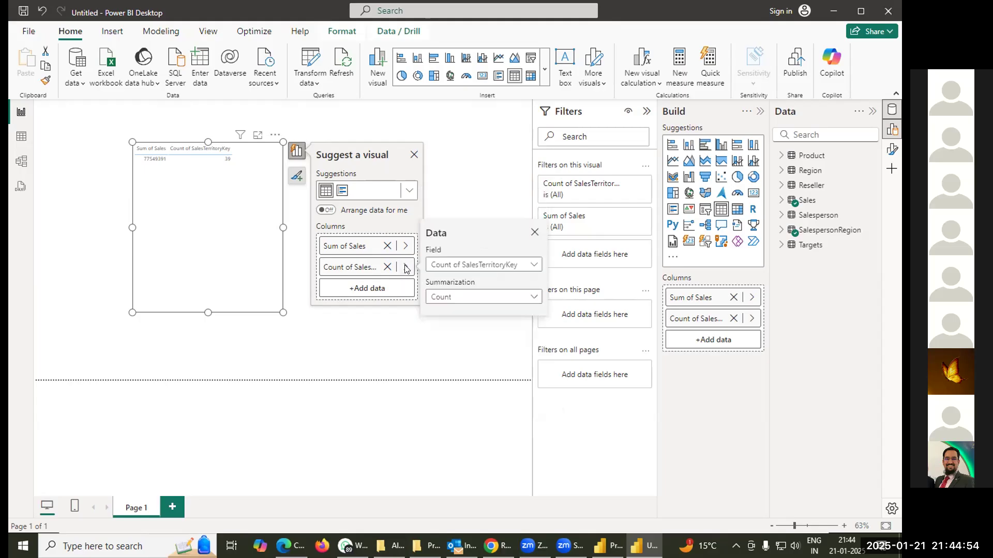
pyautogui.click(532, 299)
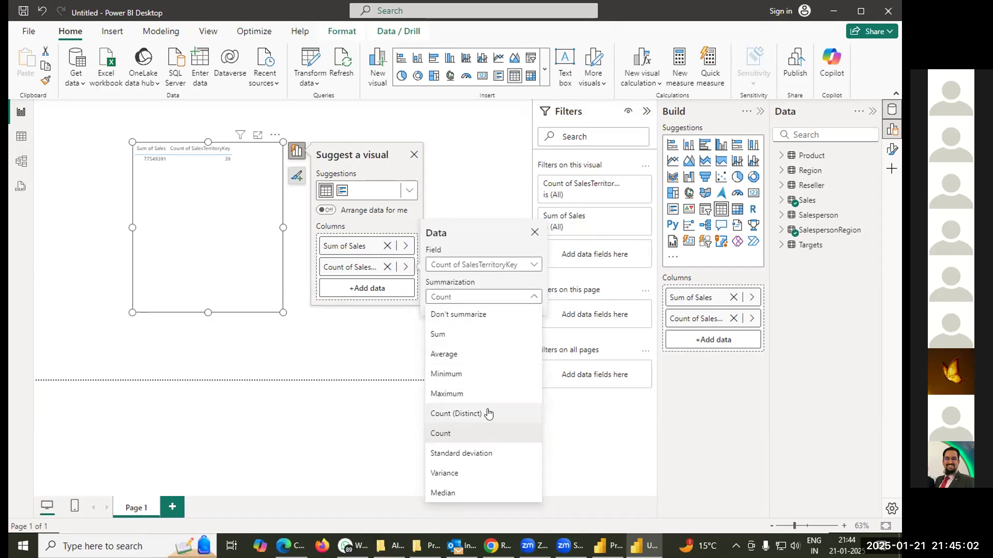
pyautogui.click(375, 357)
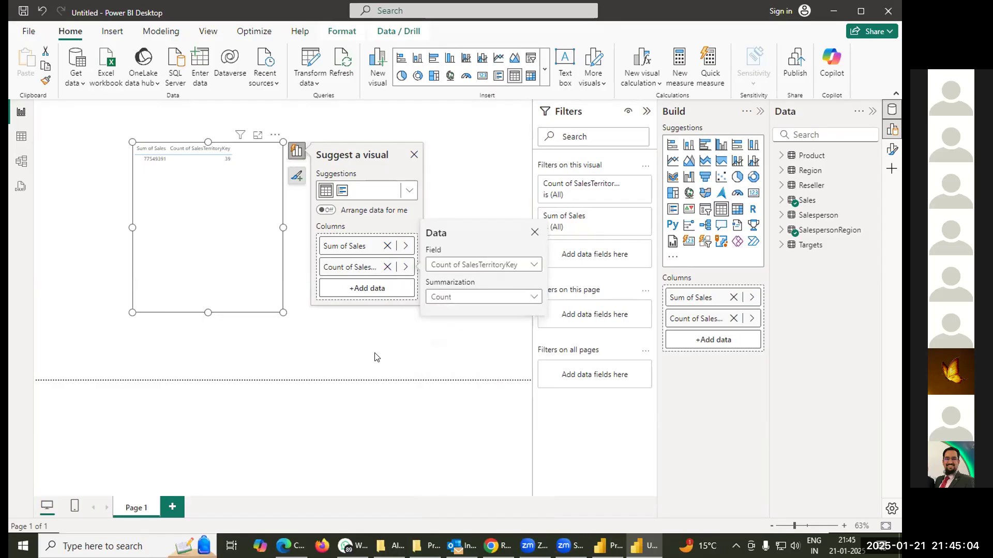
pyautogui.click(535, 232)
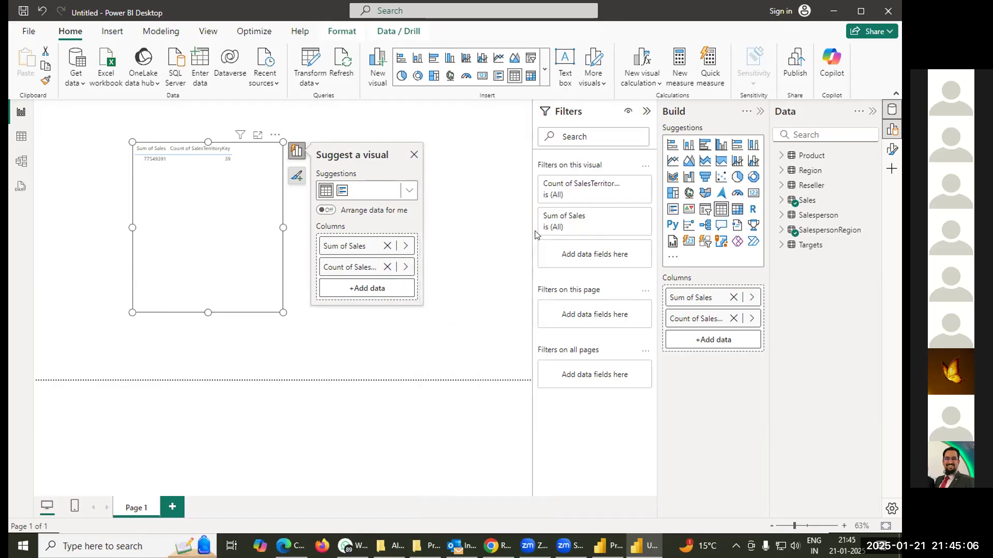
pyautogui.click(387, 267)
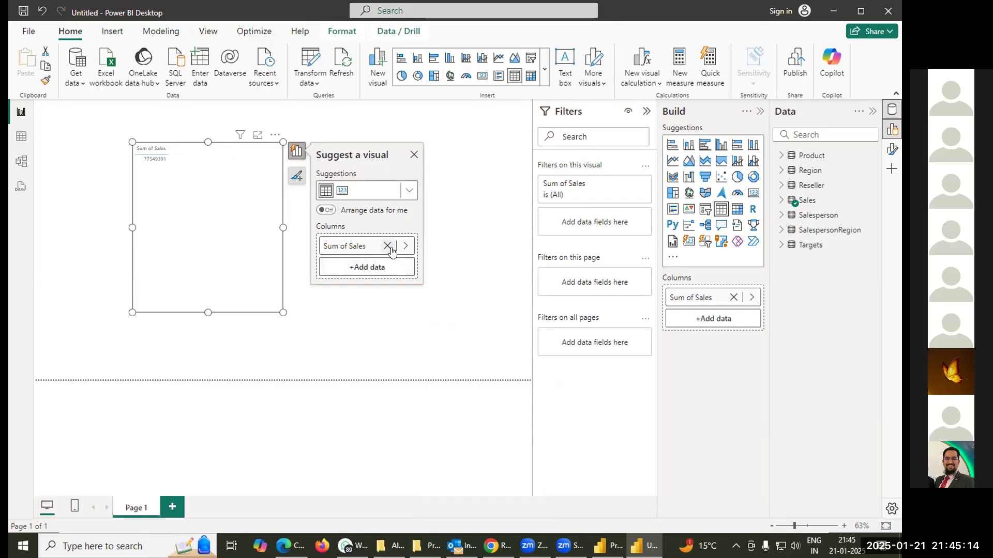
# - Add SalespersonRegion's SalesTerritoryKey again through a search for "key", and take it back out of the table visual
pyautogui.click(392, 267)
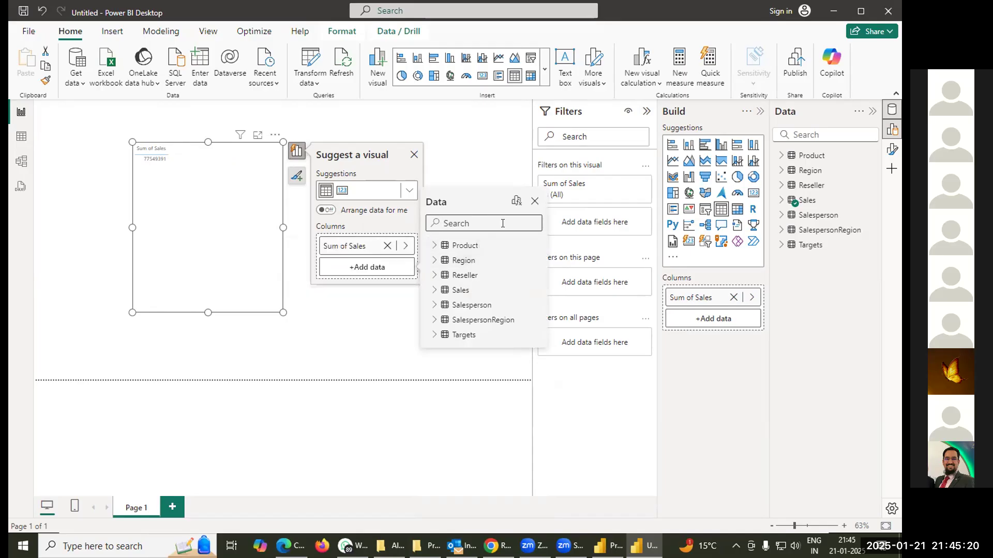
pyautogui.write('key')
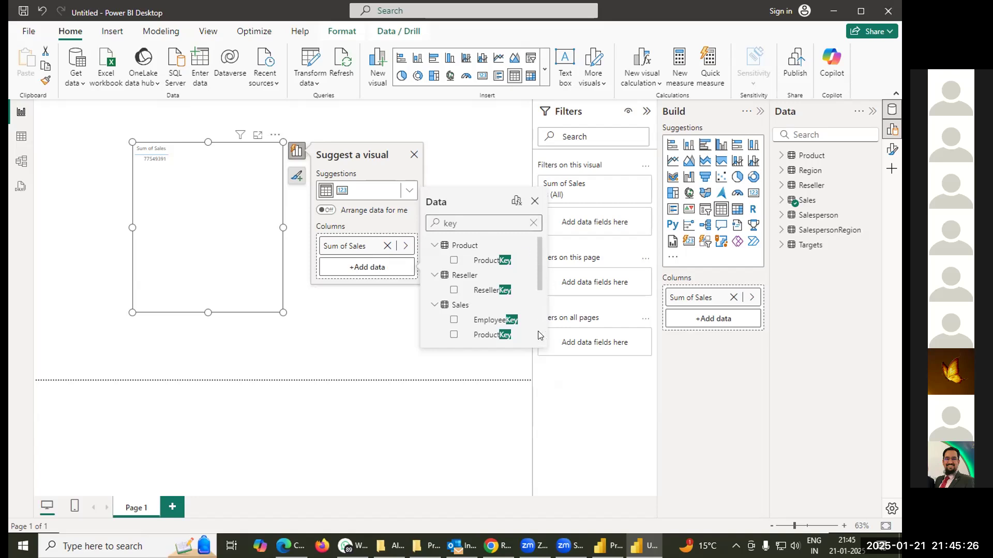
pyautogui.moveTo(538, 287); pyautogui.dragTo(539, 351)
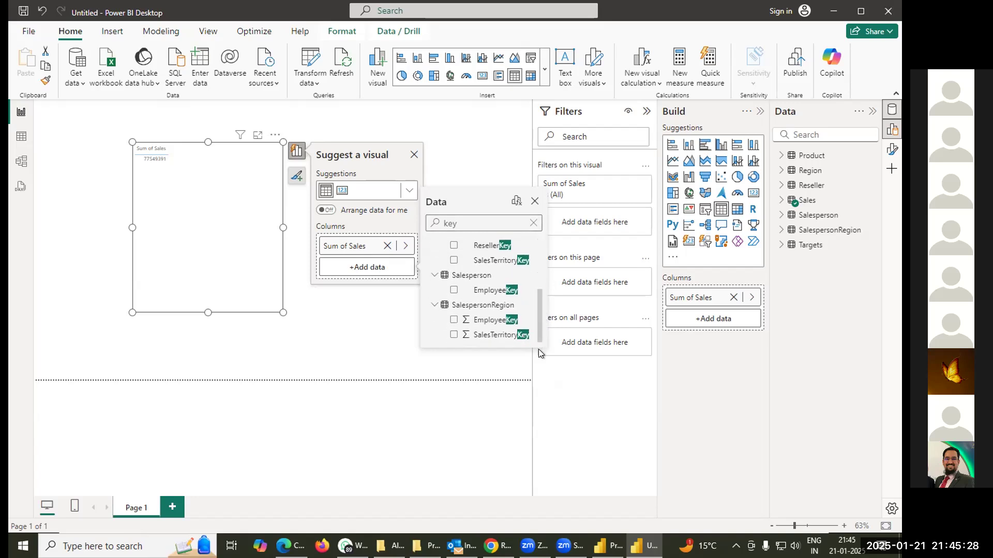
pyautogui.click(453, 335)
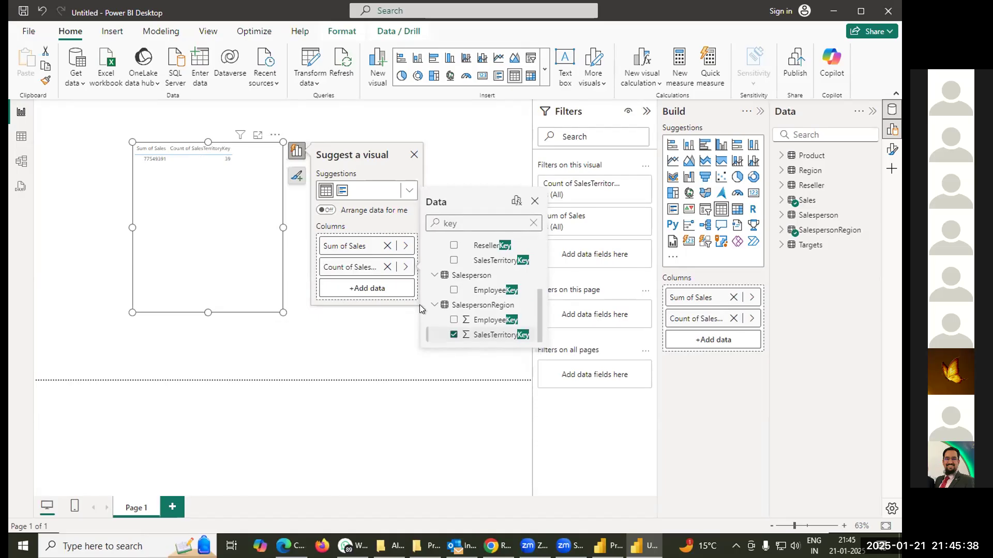
pyautogui.click(386, 267)
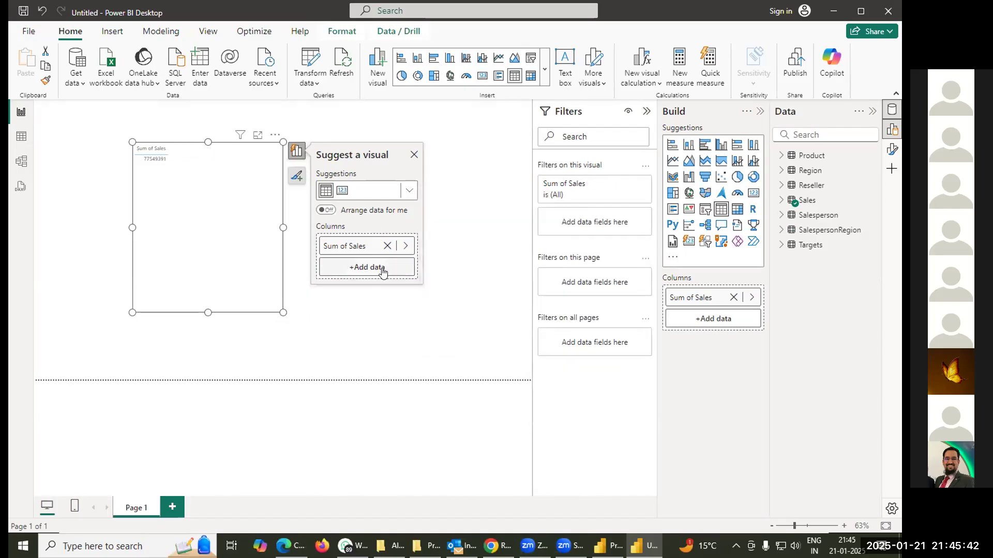
# - Search the data fields for "key", add SalesTerritoryKey from Sales to the table visual, and take it back out
pyautogui.click(386, 271)
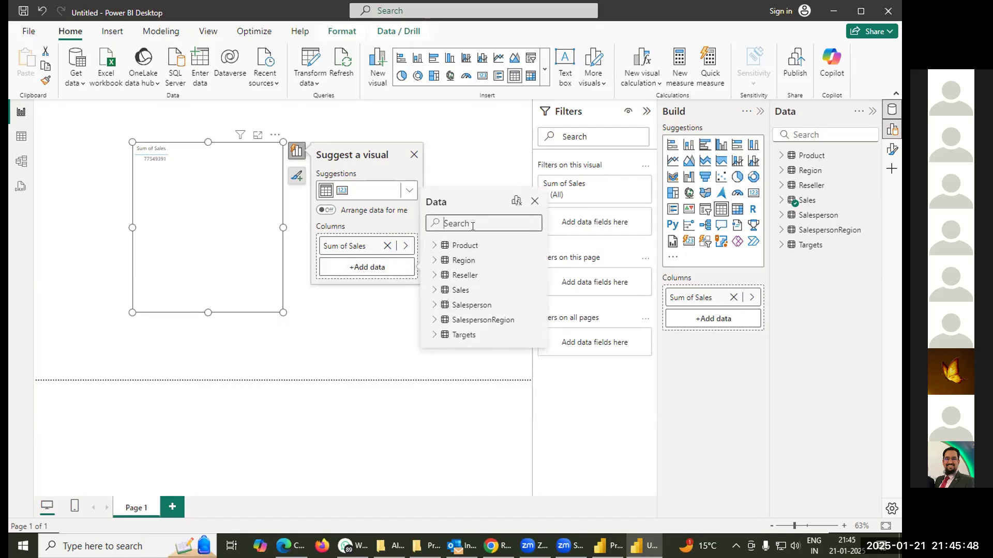
pyautogui.write('key')
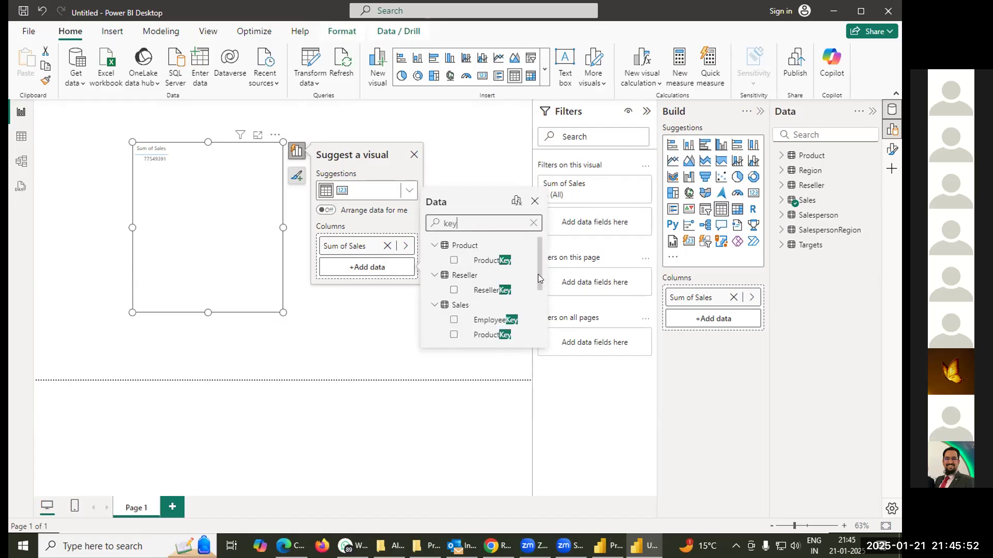
pyautogui.scroll(-3, 537, 279)
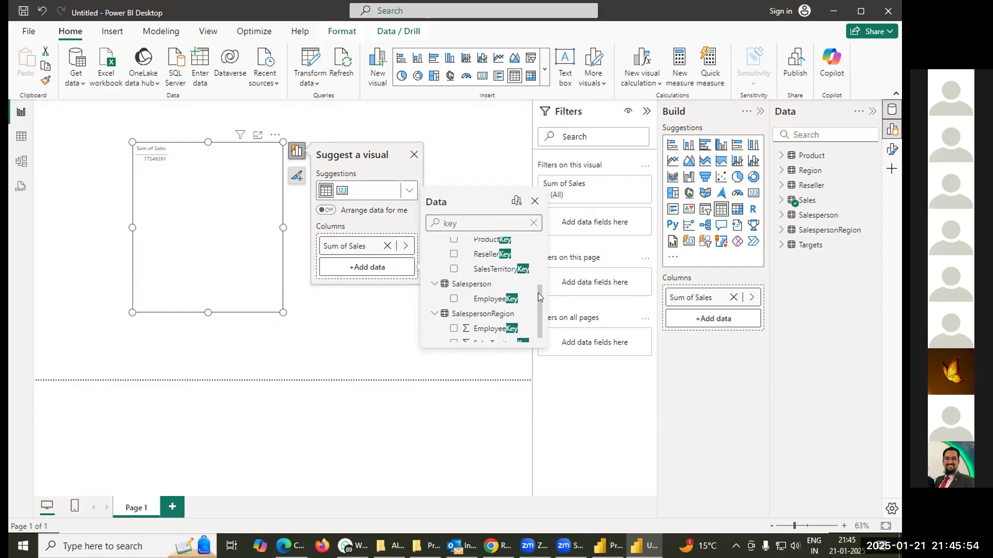
pyautogui.scroll(-1, 538, 294)
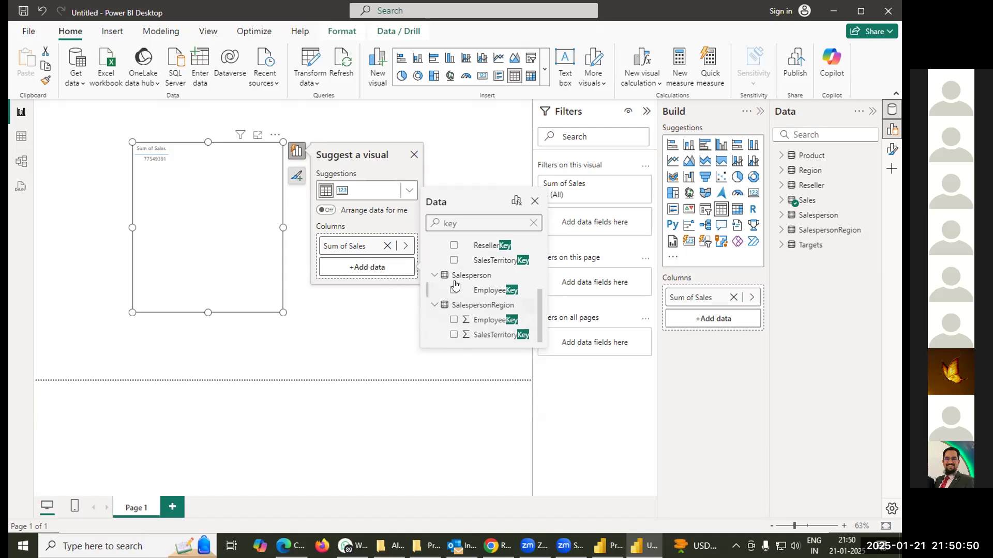
pyautogui.click(454, 261)
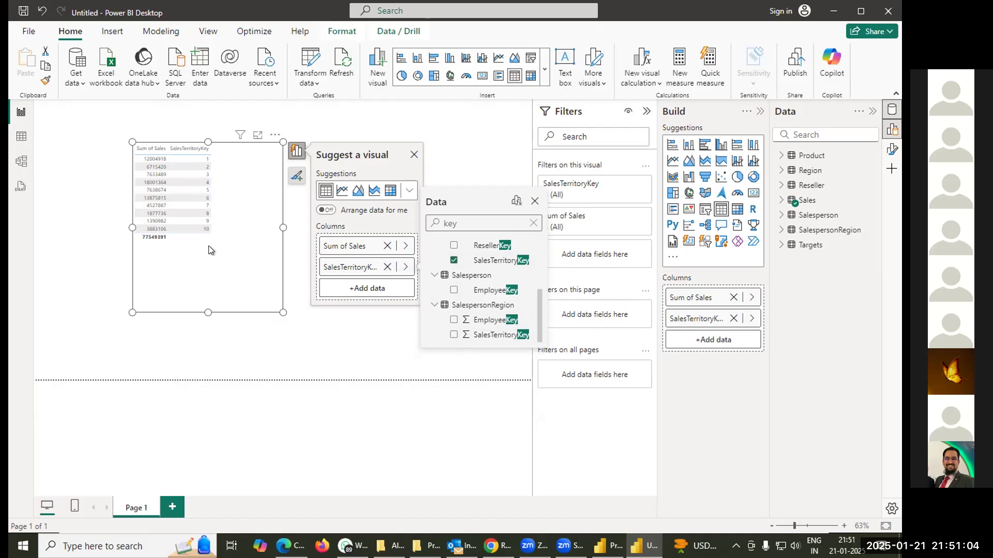
pyautogui.click(387, 267)
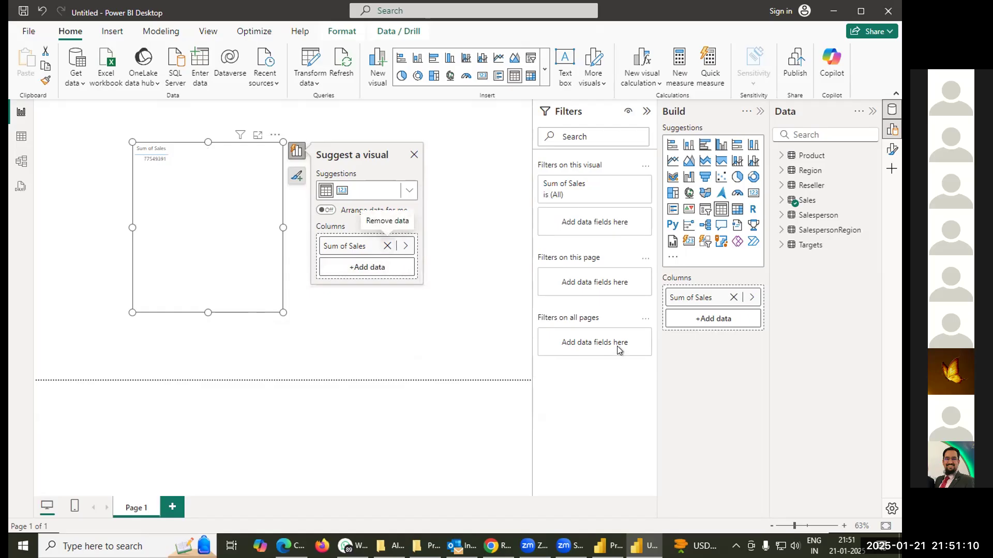
# - Browse the Region, Salesperson and SalespersonRegion fields and add SalespersonRegion's SalesTerritoryKey to the table visual beside Sum of Sales
pyautogui.click(388, 267)
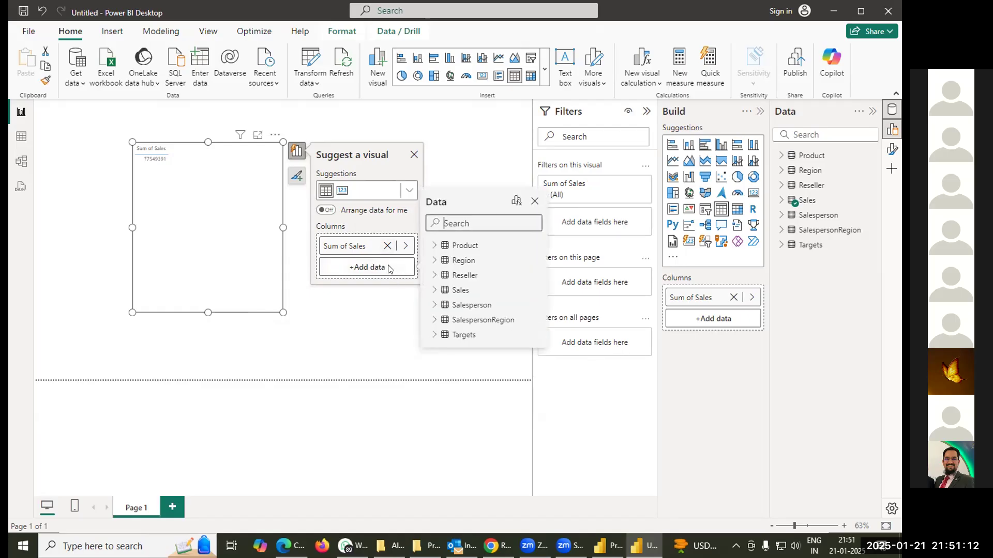
pyautogui.click(434, 261)
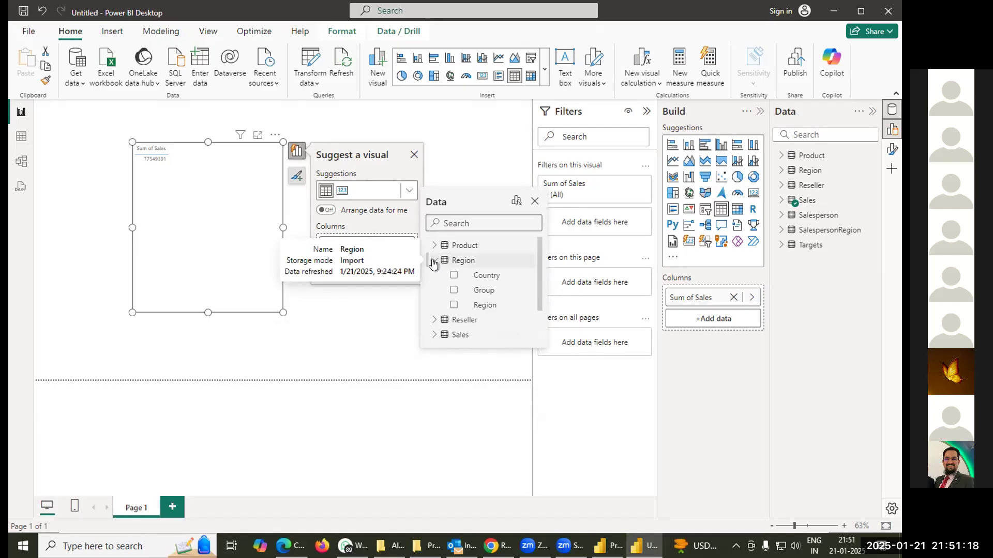
pyautogui.click(433, 261)
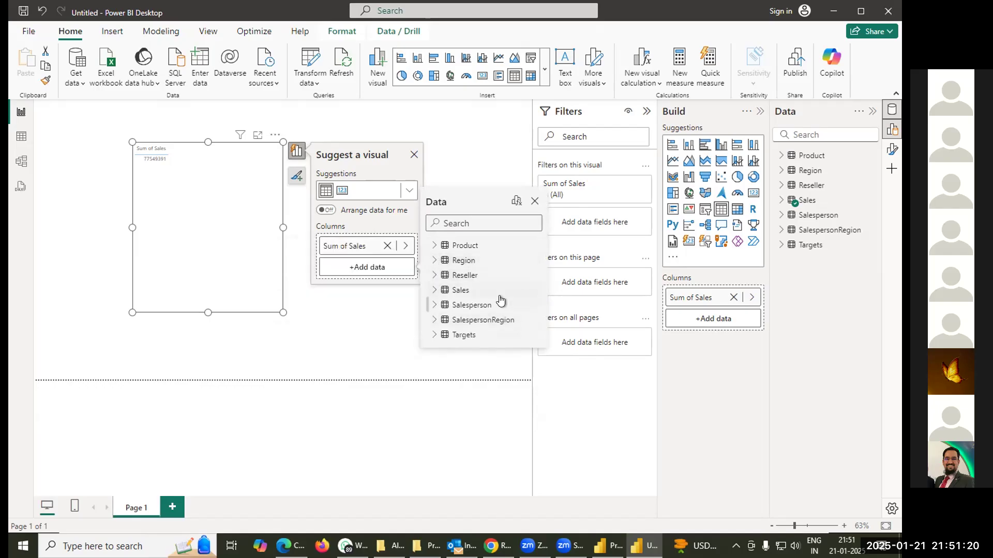
pyautogui.click(434, 305)
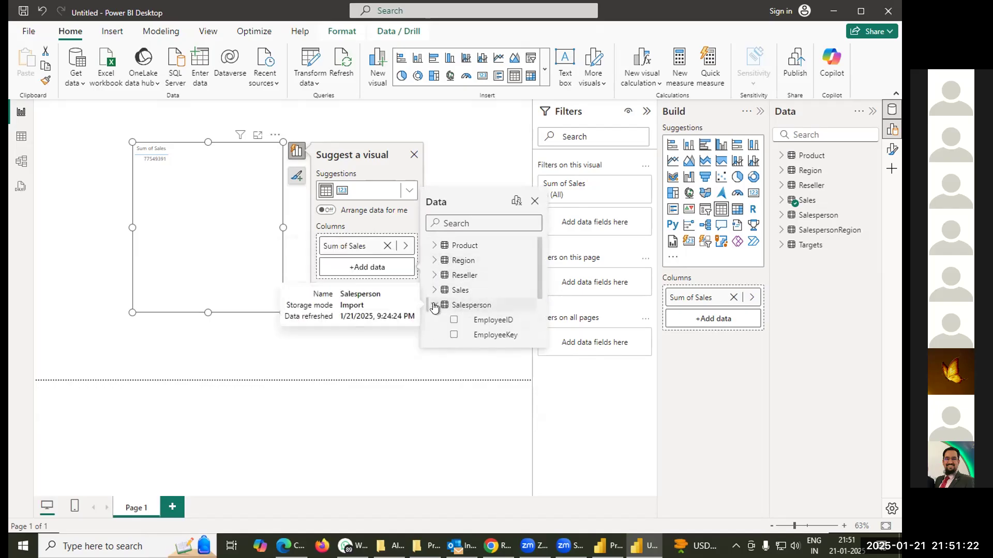
pyautogui.moveTo(537, 280); pyautogui.dragTo(548, 341)
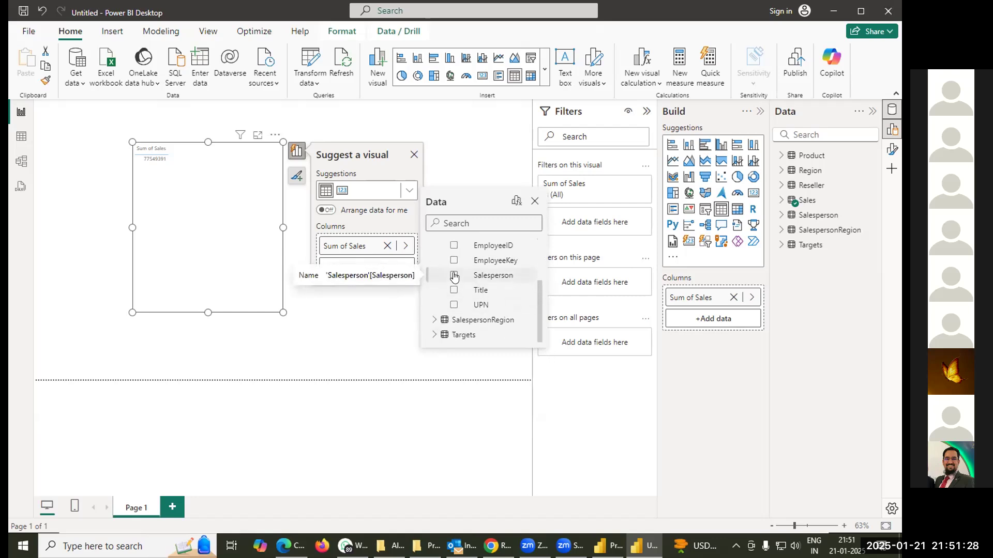
pyautogui.click(434, 320)
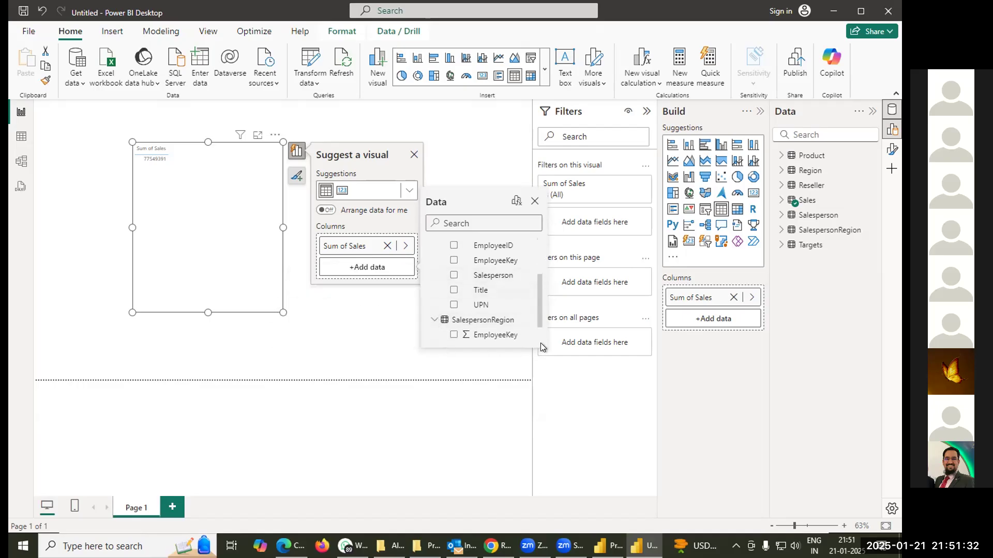
pyautogui.scroll(-1, 496, 326)
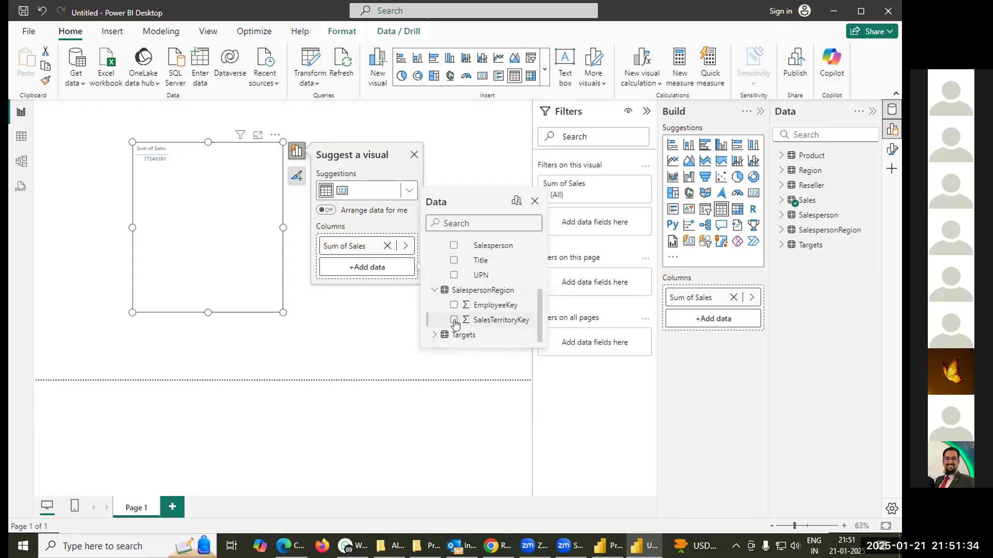
pyautogui.click(454, 320)
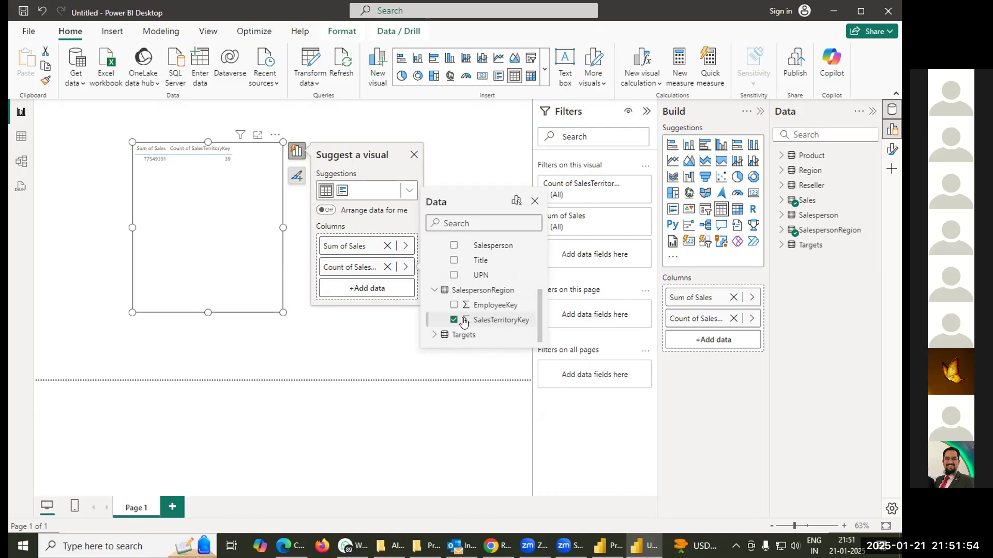
pyautogui.click(463, 321)
pyautogui.click(464, 321)
# - Look at the Product table's data, return to the report, and select the Salesperson, SalespersonRegion and Sales tables in turn
pyautogui.click(21, 136)
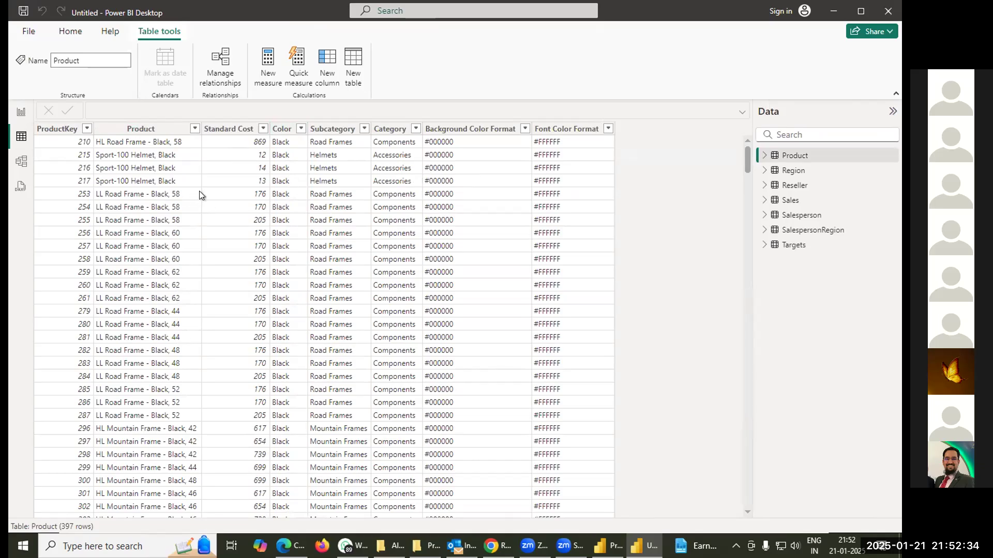
pyautogui.click(21, 114)
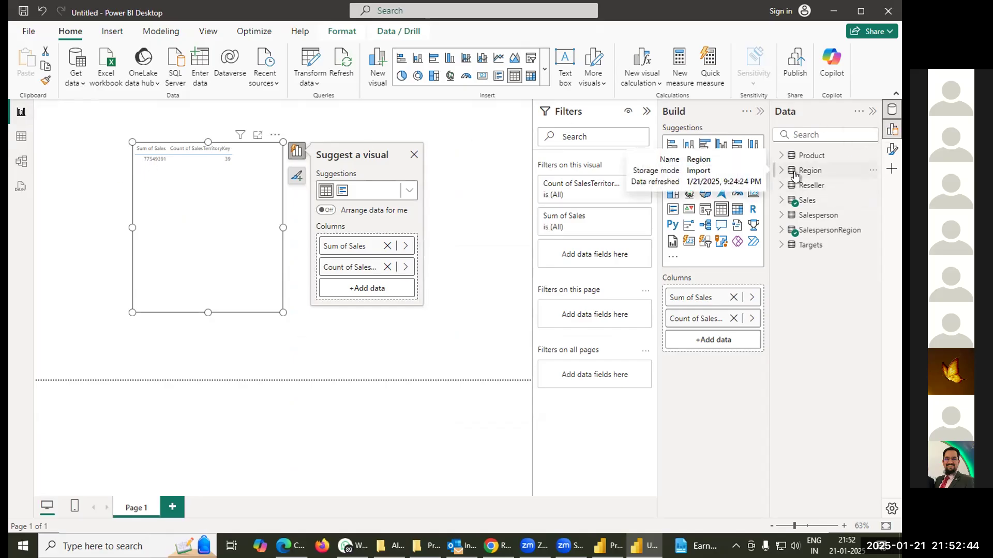
pyautogui.moveTo(800, 218)
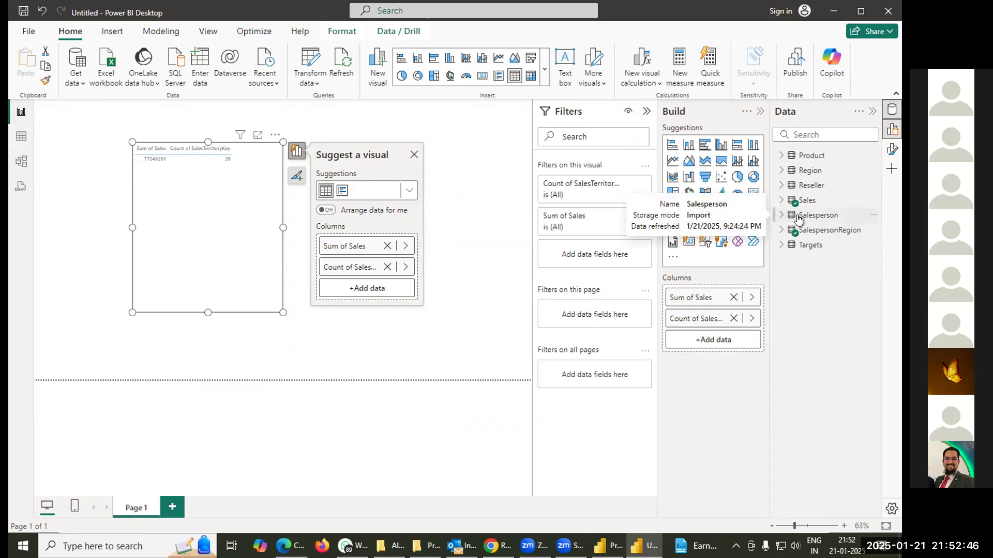
pyautogui.click(804, 216)
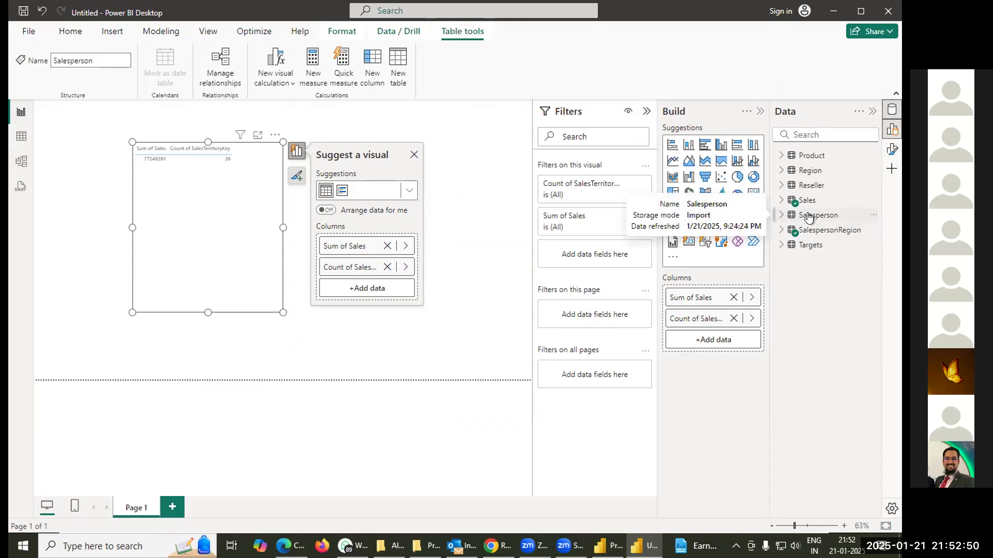
pyautogui.click(819, 234)
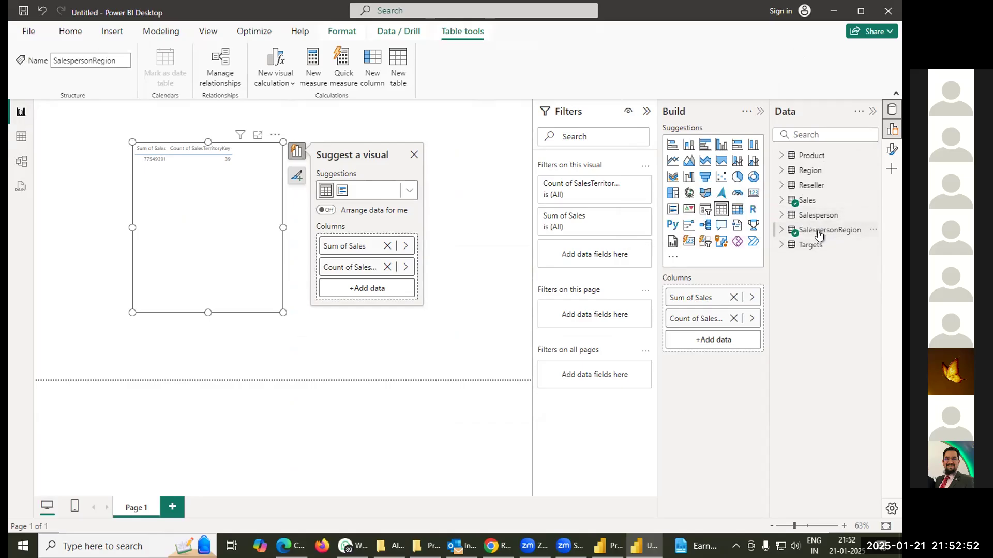
pyautogui.click(798, 202)
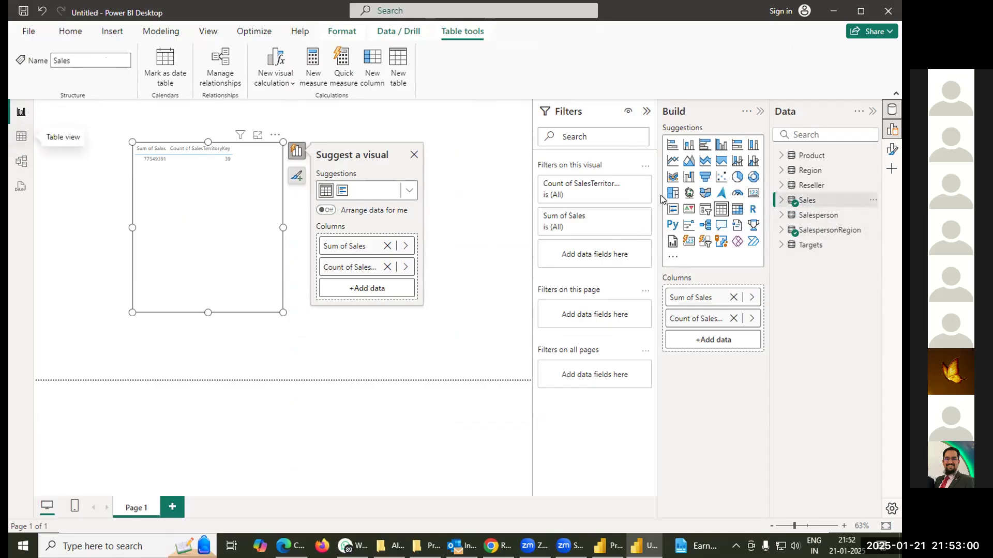
pyautogui.click(817, 234)
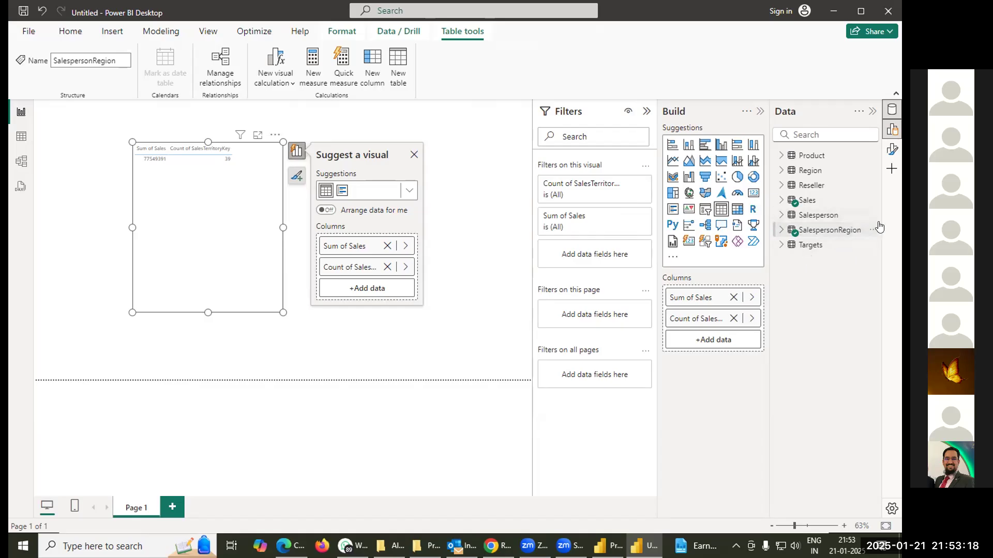
# - Check the options available for the SalespersonRegion table and compare the report with the table data view
pyautogui.click(21, 137)
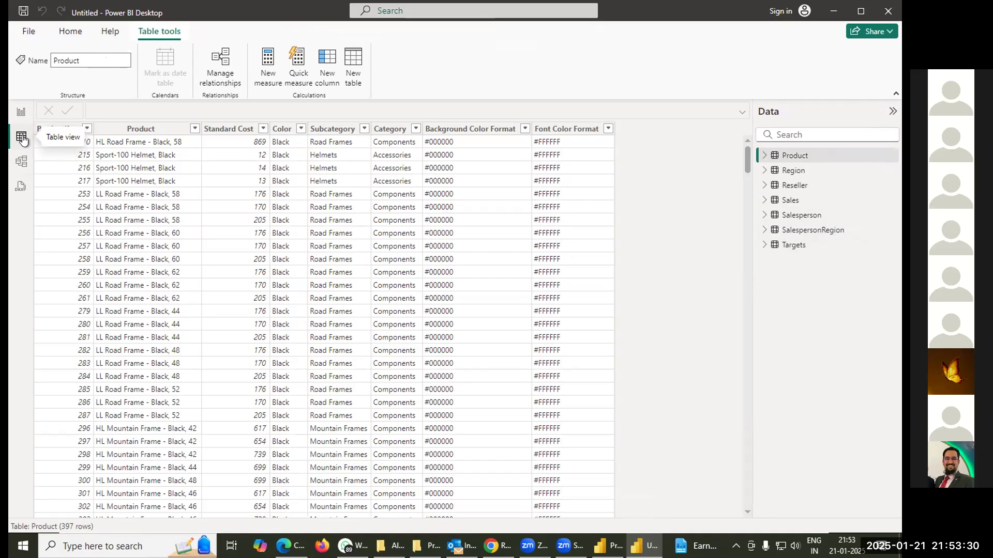
pyautogui.click(21, 112)
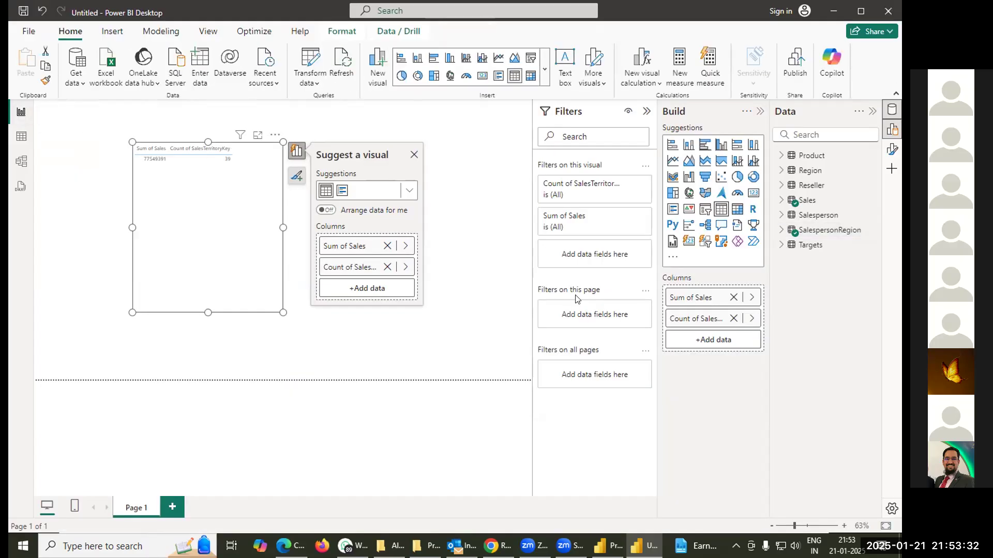
pyautogui.click(829, 231)
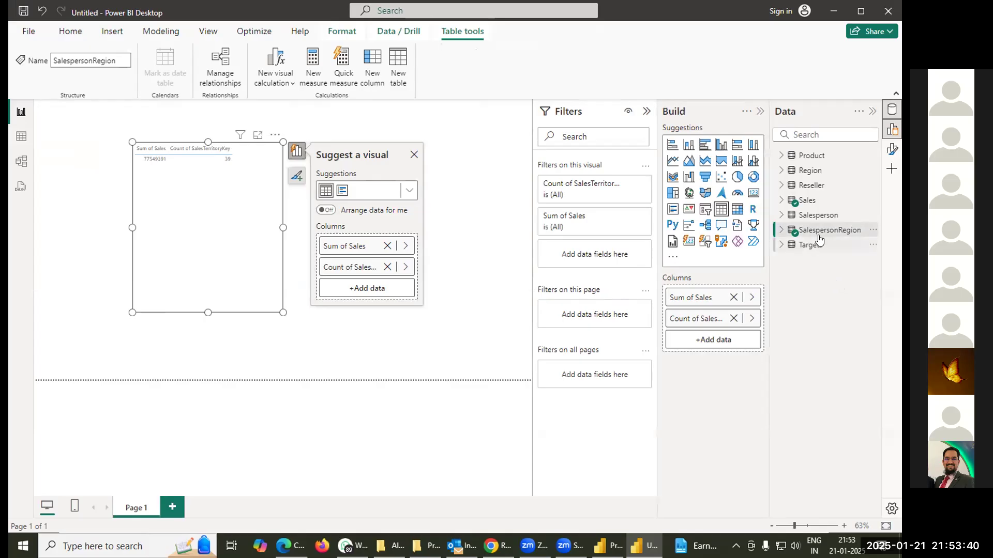
pyautogui.click(873, 230)
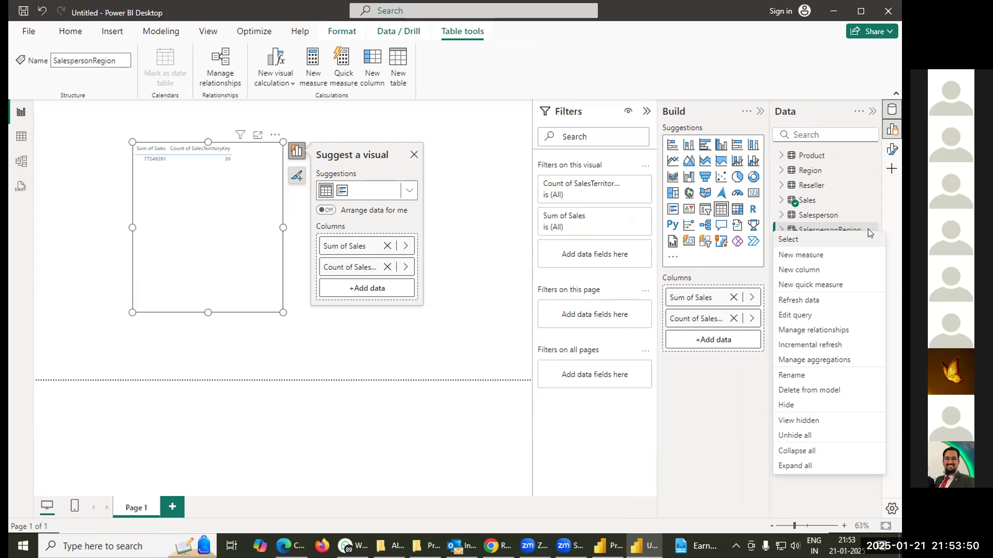
pyautogui.click(20, 138)
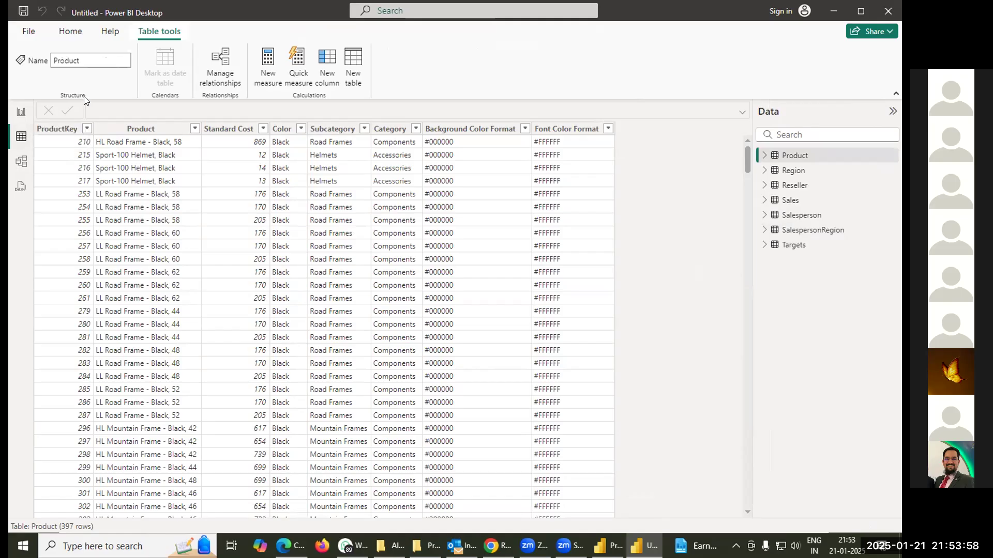
pyautogui.click(18, 114)
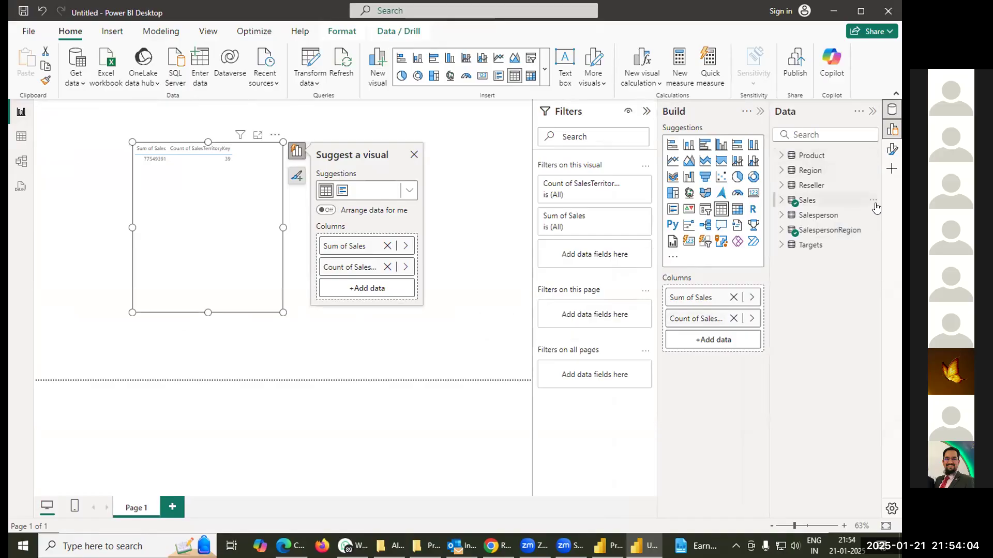
# - Remove Sum of Sales and Count of SalesTerritoryKey from the table visual
pyautogui.click(793, 202)
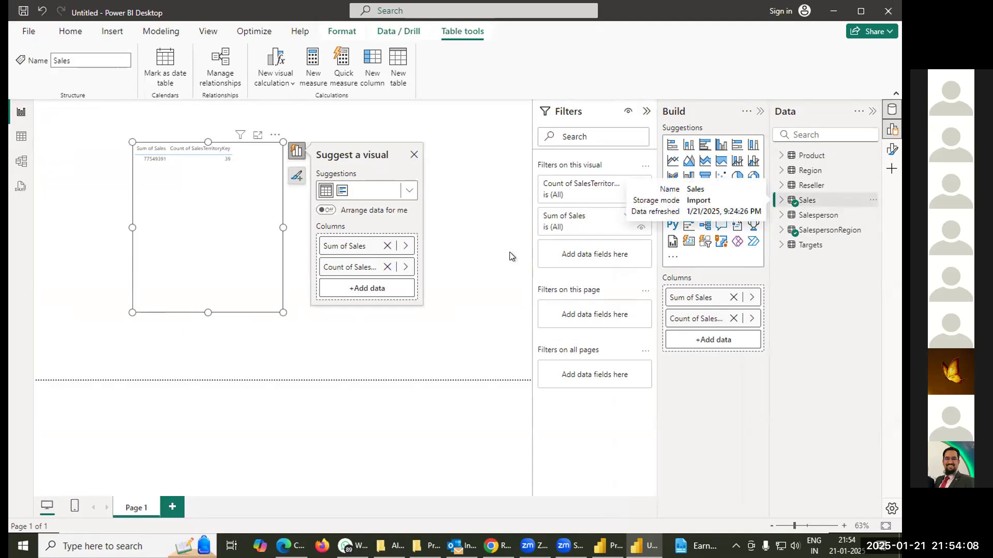
pyautogui.click(386, 246)
pyautogui.click(381, 269)
pyautogui.click(385, 246)
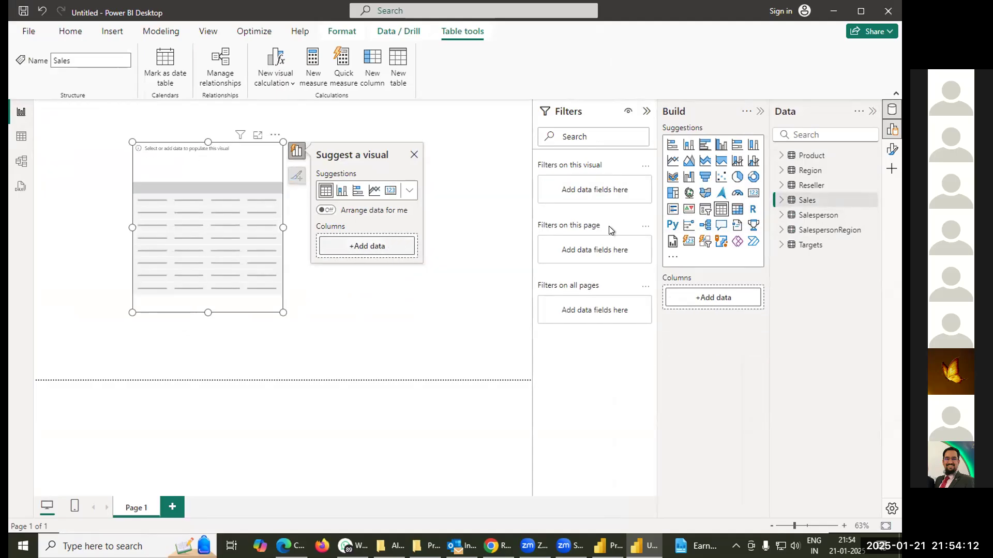
# - Expand the SalespersonRegion table and add its SalesTerritoryKey to the empty table visual
pyautogui.click(829, 232)
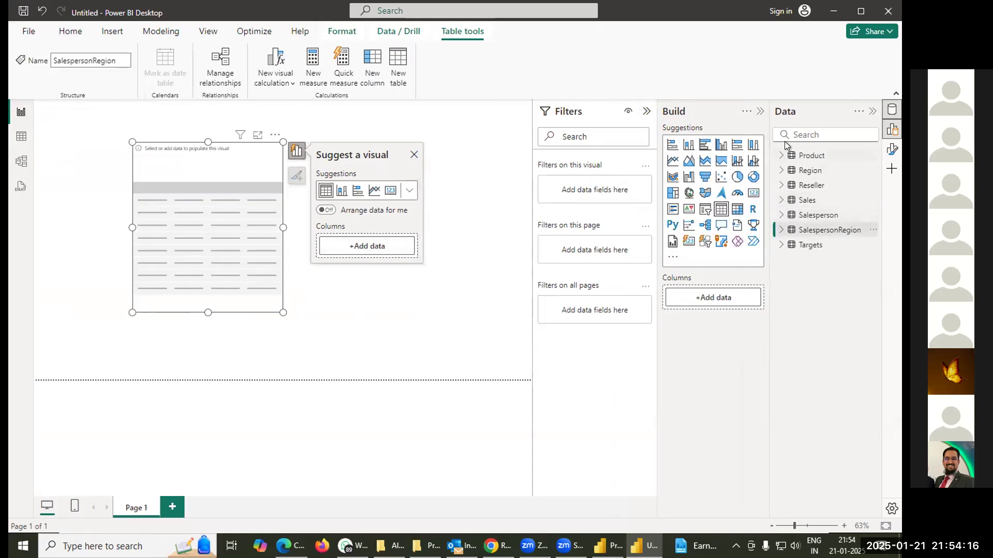
pyautogui.click(781, 230)
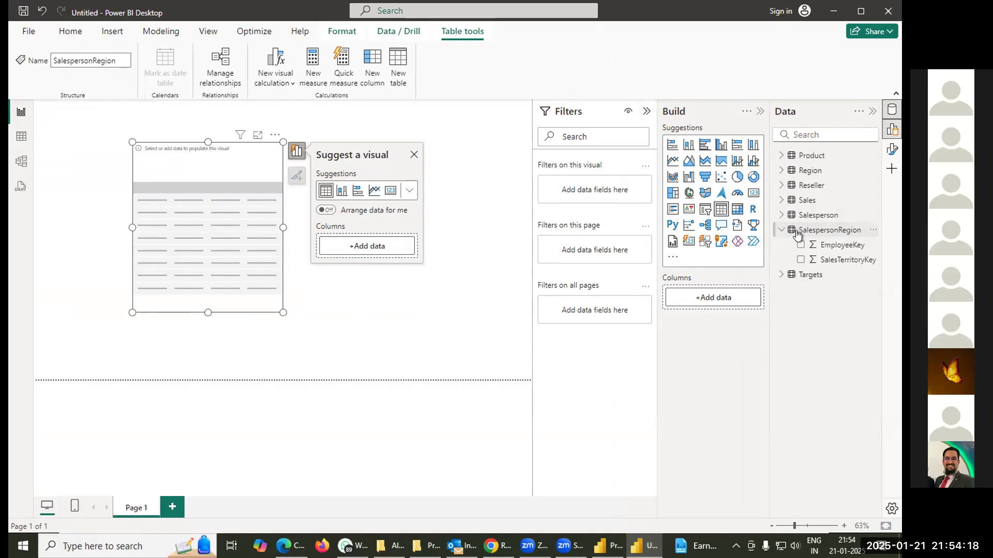
pyautogui.click(801, 259)
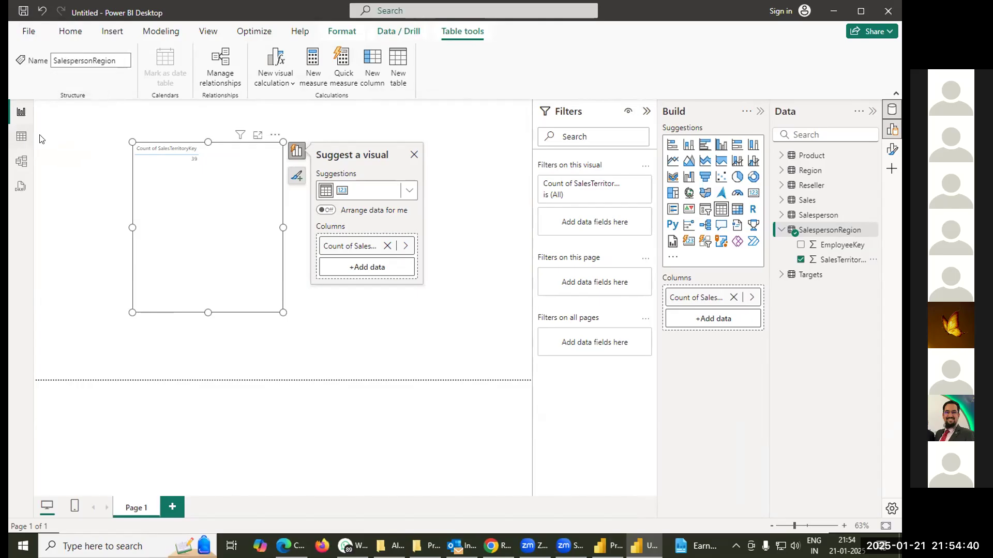
# - Set the default summarization of the SalesTerritoryKey column in the SalespersonRegion table to Don't summarize
pyautogui.click(21, 138)
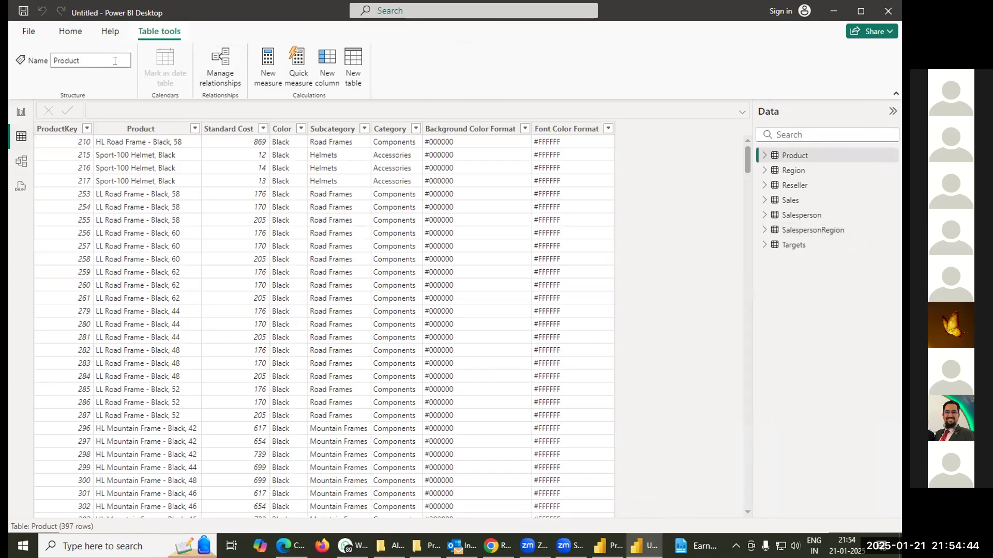
pyautogui.click(82, 59)
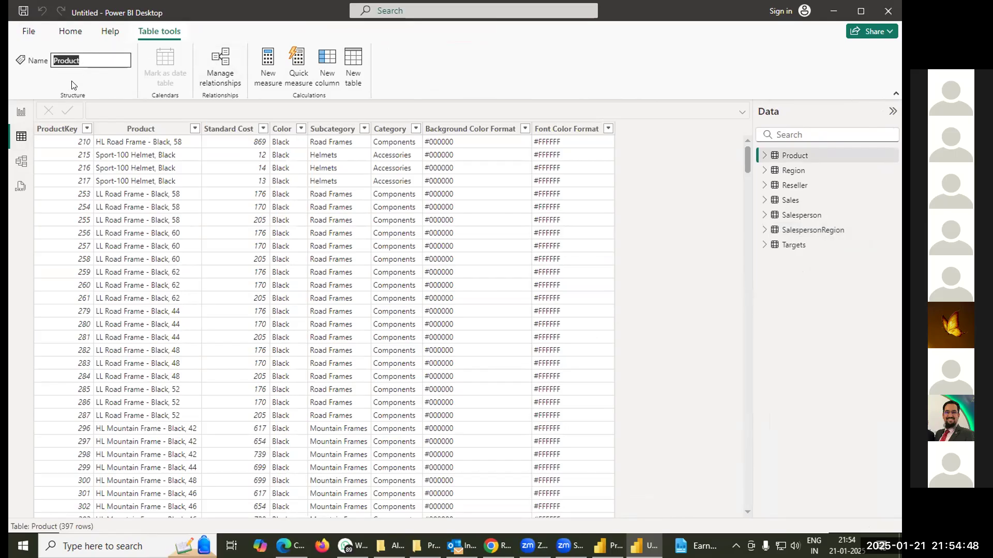
pyautogui.write('S')
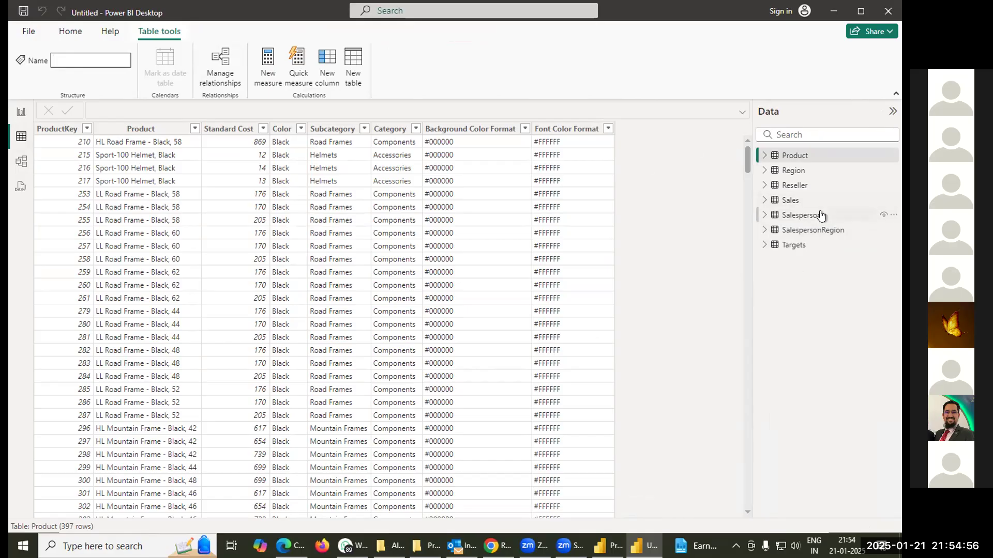
pyautogui.click(797, 234)
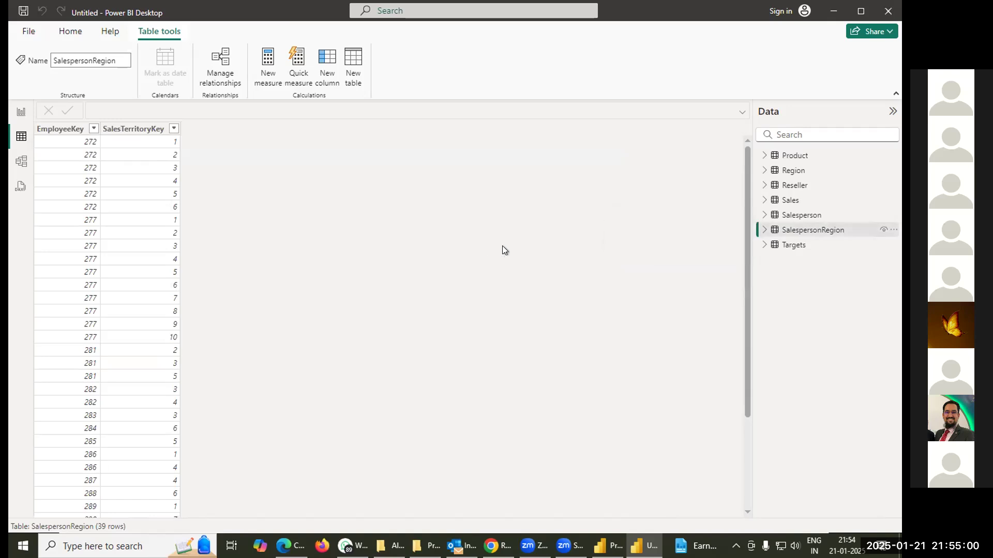
pyautogui.click(135, 129)
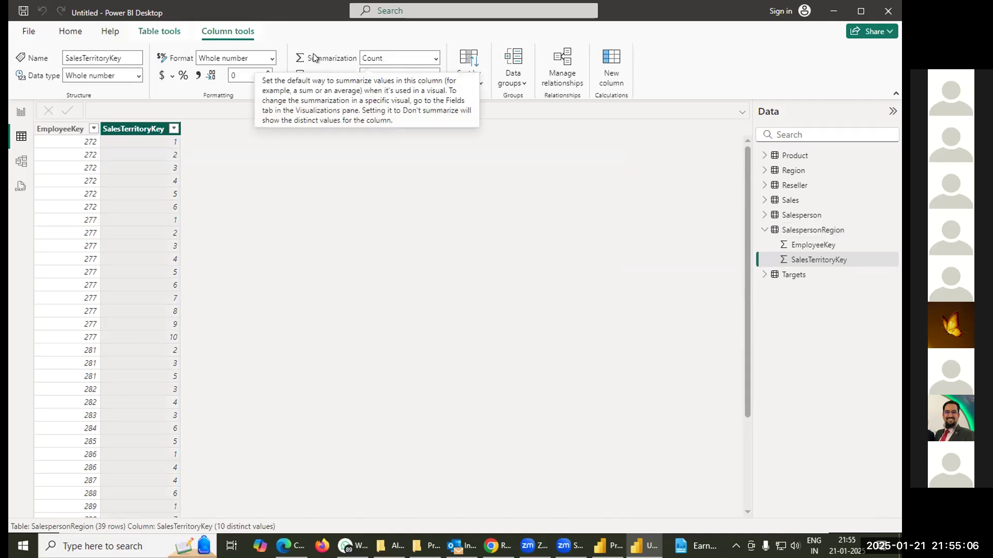
pyautogui.click(436, 59)
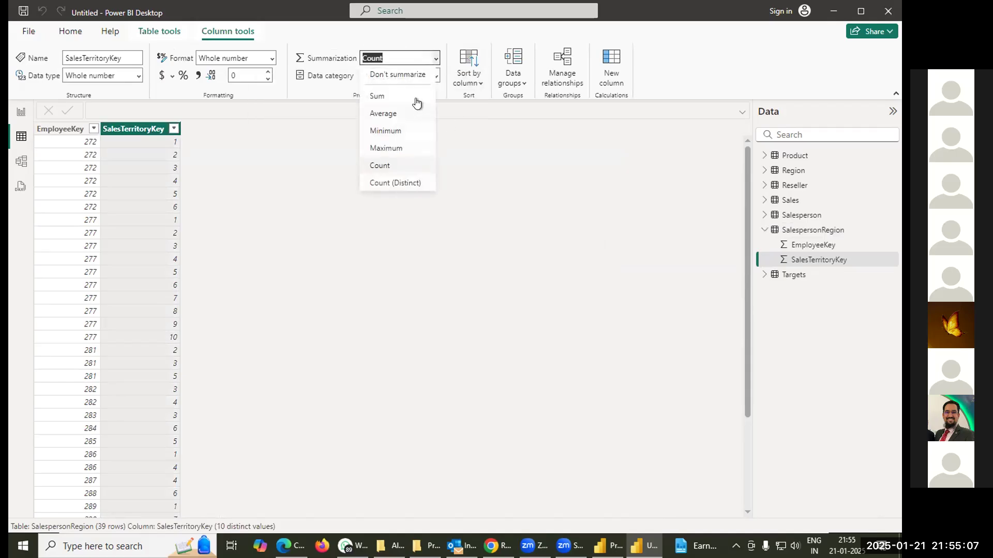
pyautogui.click(392, 75)
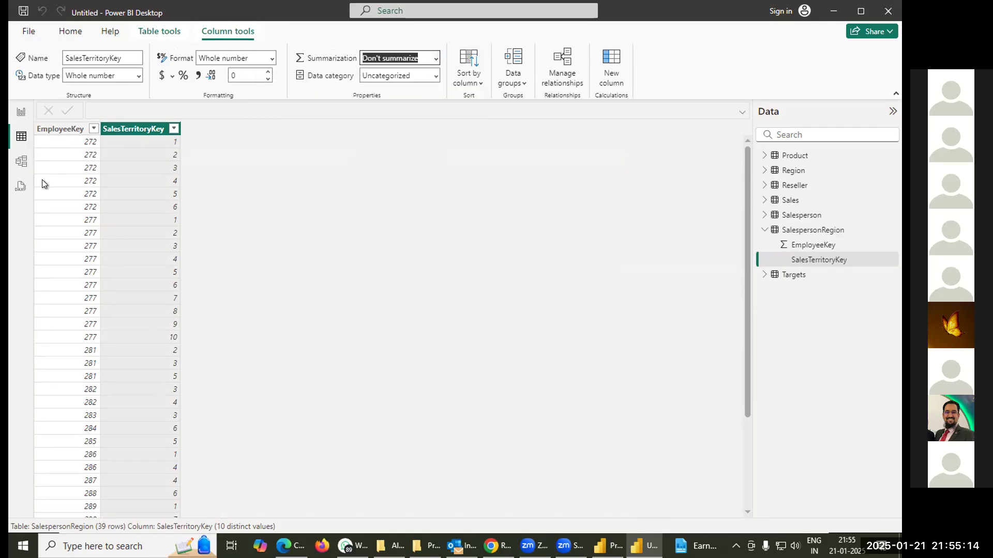
pyautogui.click(59, 129)
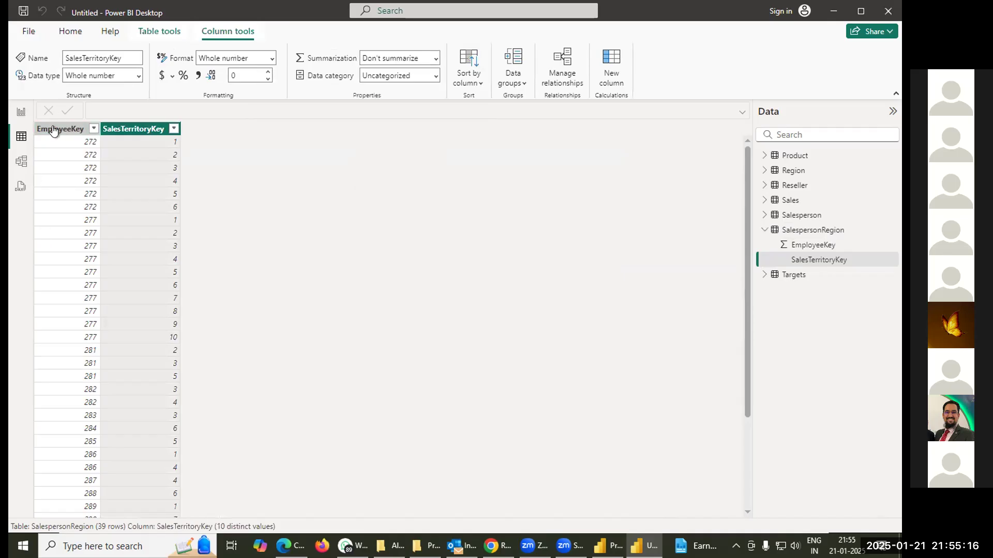
# - Replace Count of SalesTerritoryKey in the report's table visual with the unsummarized SalesTerritoryKey from SalespersonRegion
pyautogui.click(21, 112)
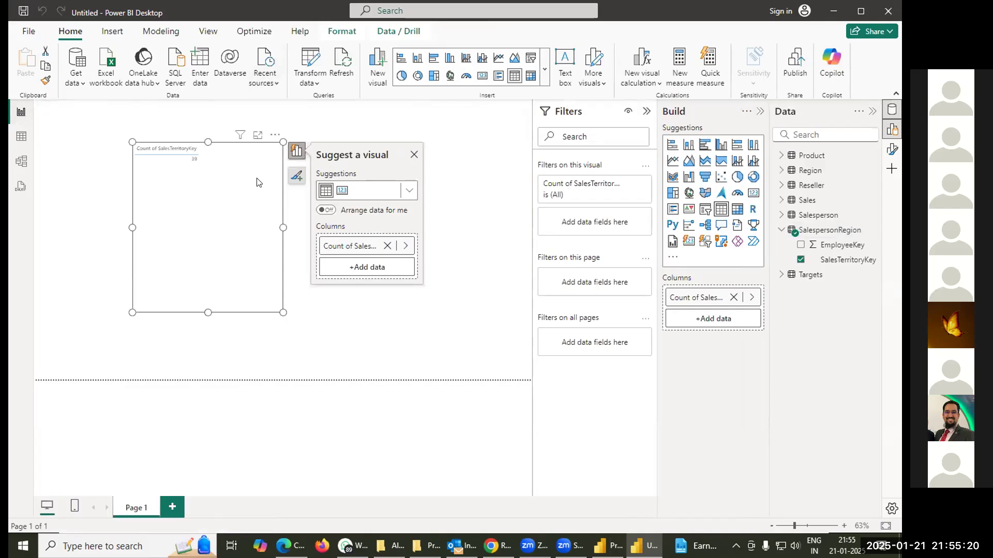
pyautogui.click(387, 246)
pyautogui.click(379, 247)
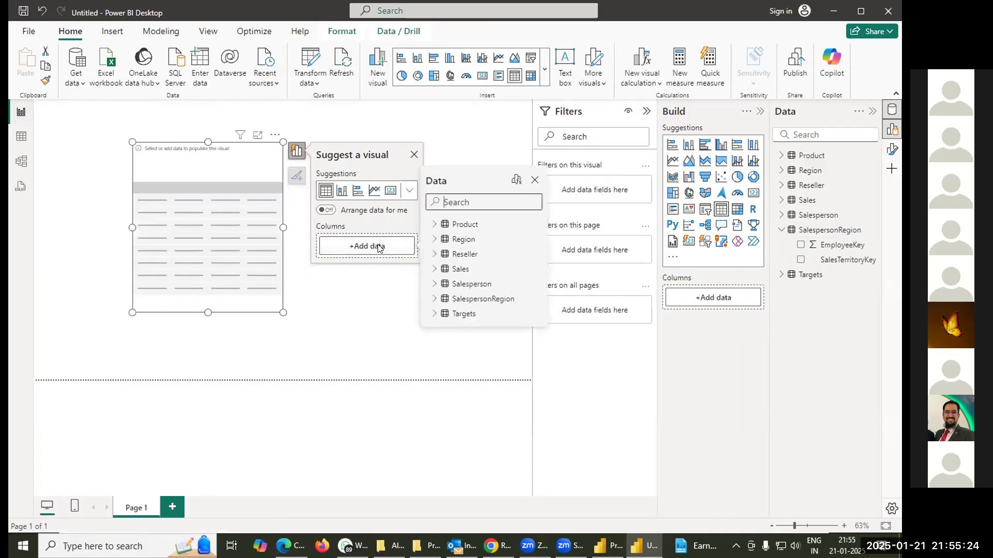
pyautogui.click(430, 300)
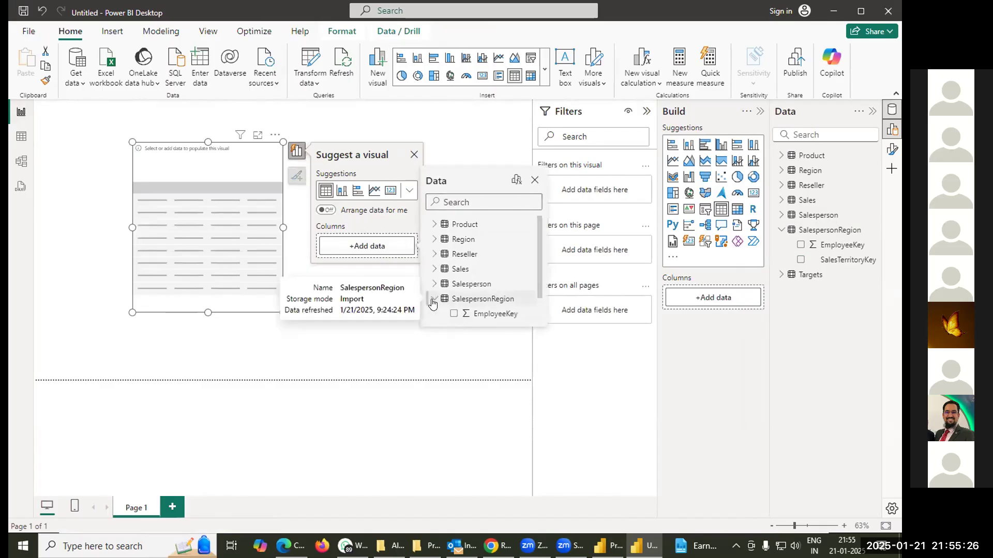
pyautogui.moveTo(541, 283); pyautogui.dragTo(542, 314)
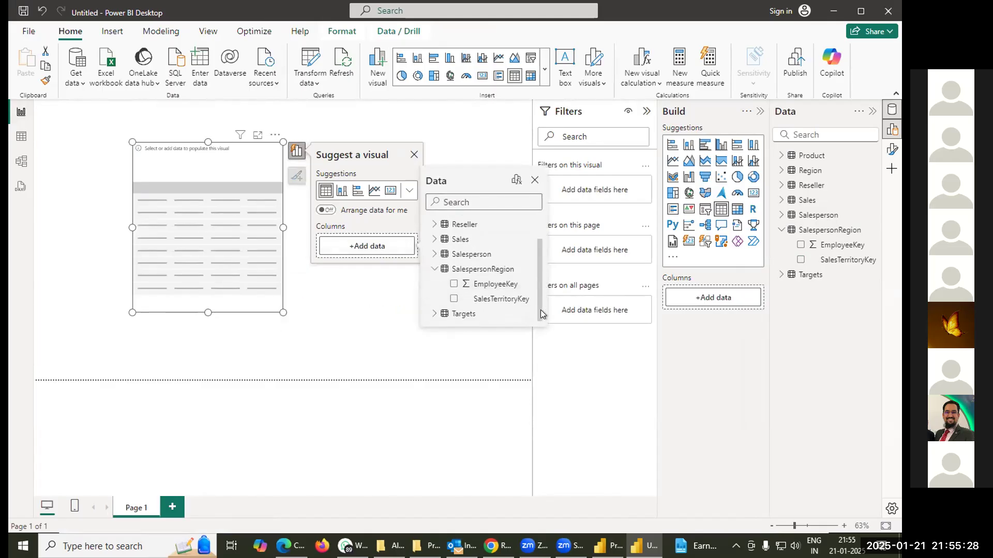
pyautogui.click(454, 298)
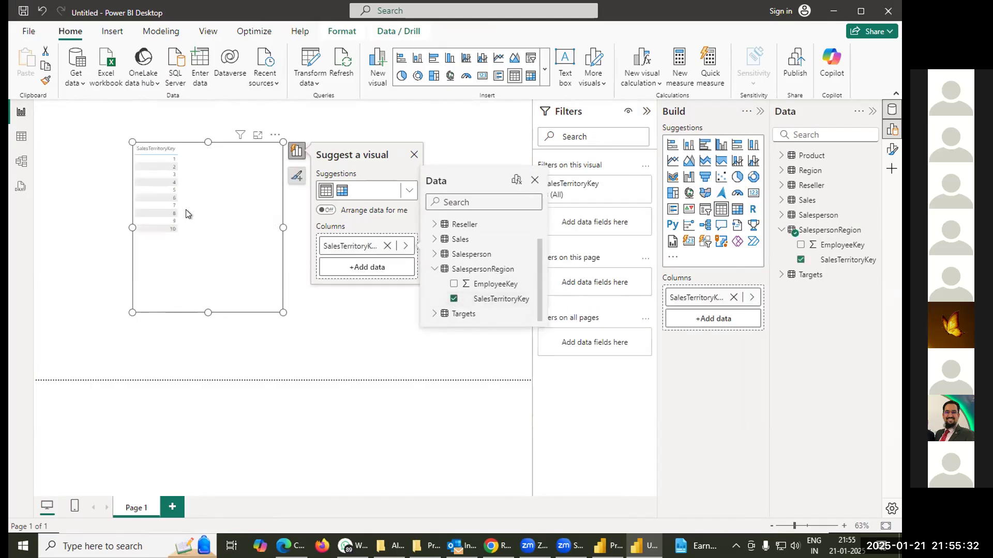
# - Add EmployeeKey from SalespersonRegion to the table visual and set its summarization to Don't summarize
pyautogui.click(454, 284)
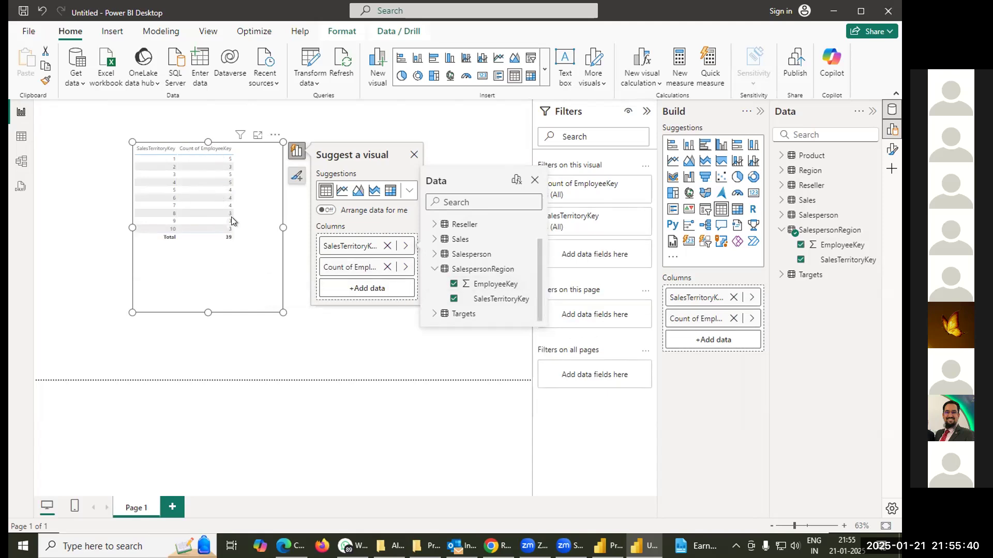
pyautogui.click(404, 267)
pyautogui.click(469, 298)
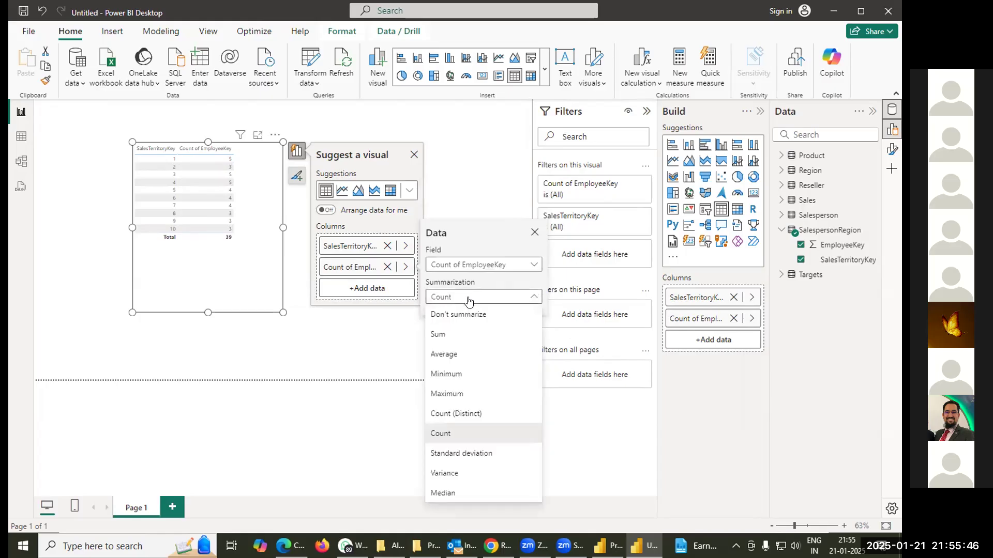
pyautogui.click(461, 314)
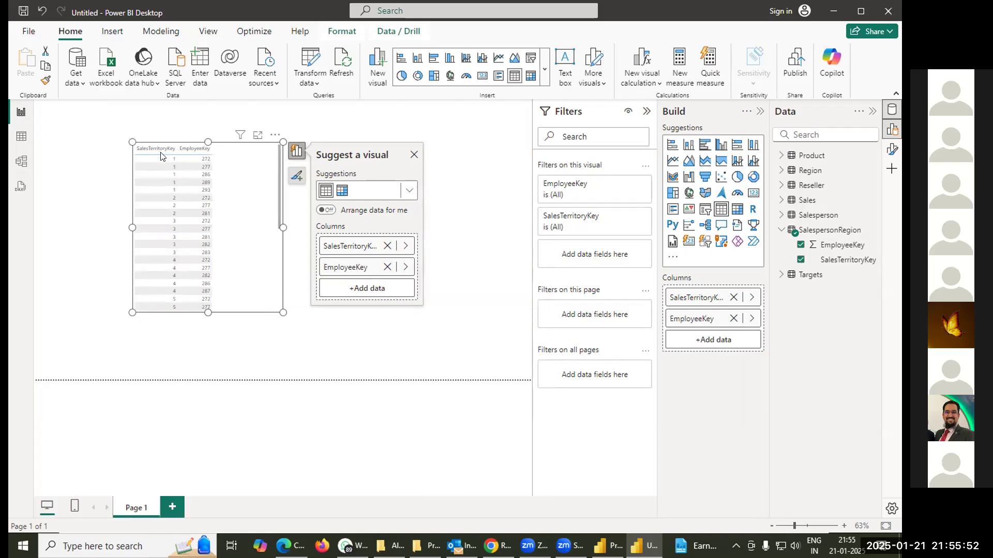
pyautogui.click(205, 166)
# - Search the fields for "sales" and add the Sales field from the Sales table to the table visual
pyautogui.click(363, 289)
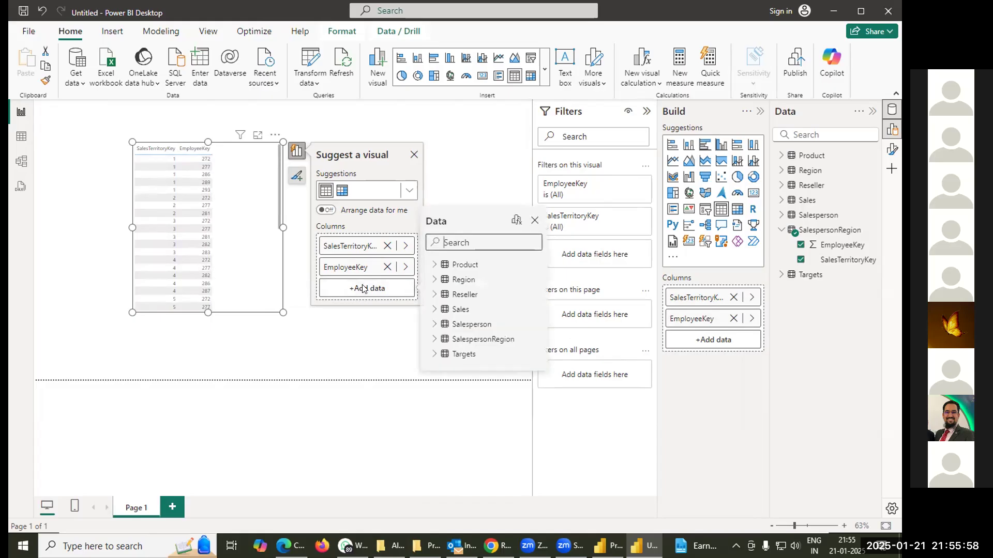
pyautogui.write('sales')
pyautogui.scroll(-8, 510, 323)
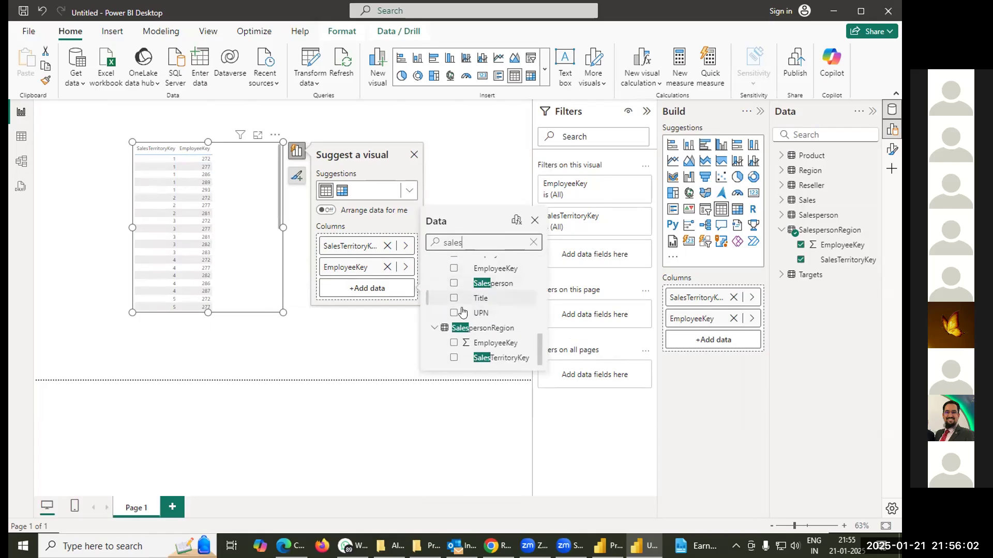
pyautogui.scroll(5, 463, 312)
pyautogui.click(454, 312)
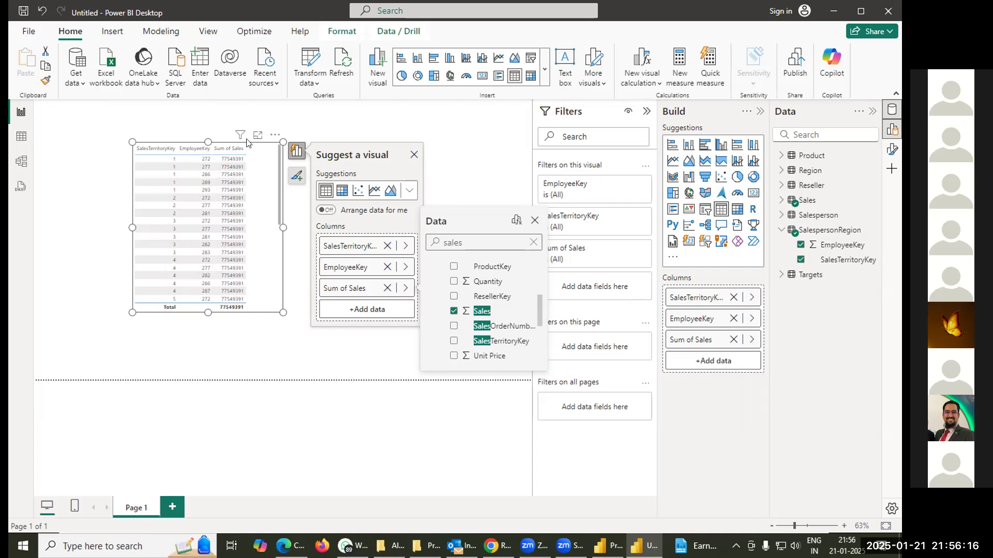
# - Check how SalespersonRegion is related in the model diagram, and remove SalesTerritoryKey from the report's table visual
pyautogui.click(21, 162)
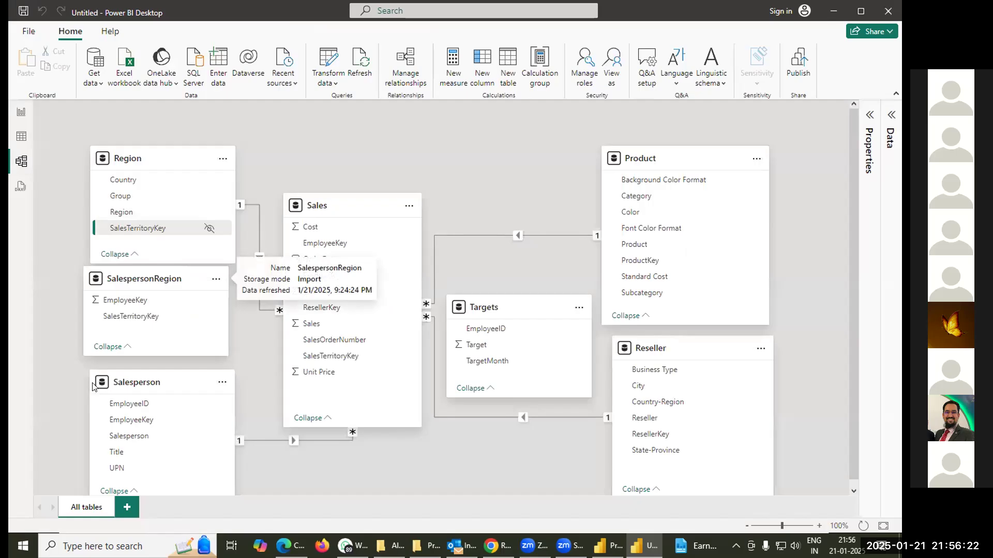
pyautogui.scroll(-1, 101, 405)
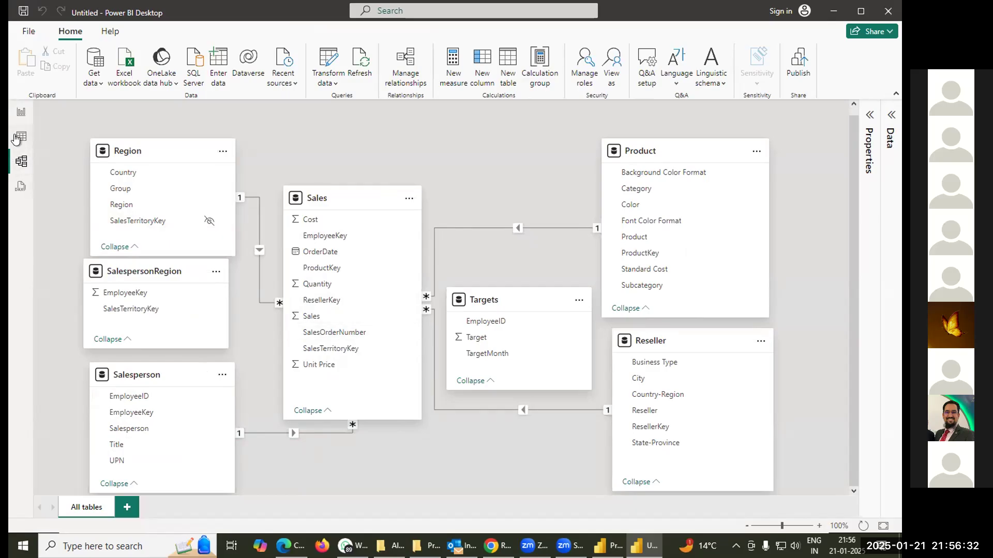
pyautogui.click(21, 112)
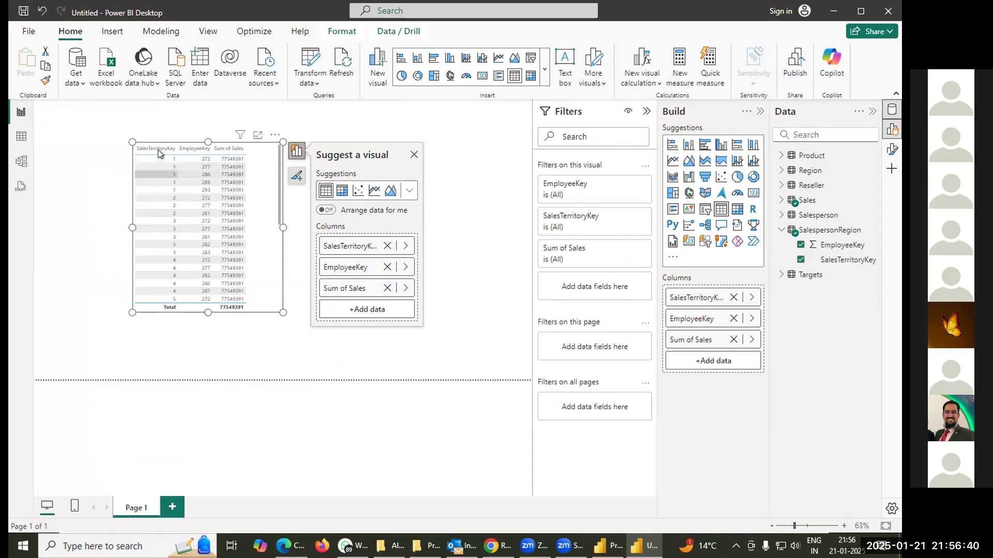
pyautogui.click(387, 246)
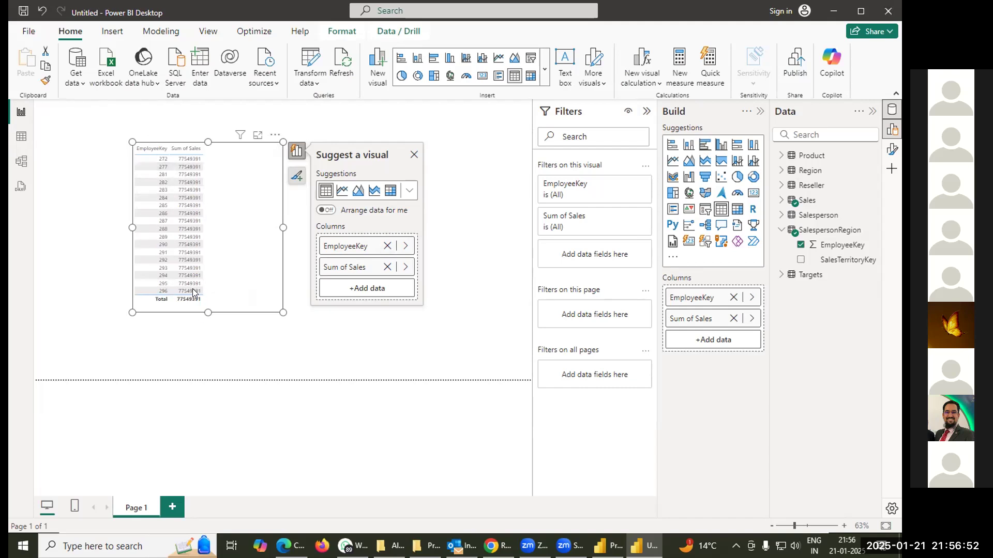
# - Compare the Sales, Salesperson and SalespersonRegion relationships in the model diagram with the EmployeeKey sales results in the report
pyautogui.click(21, 161)
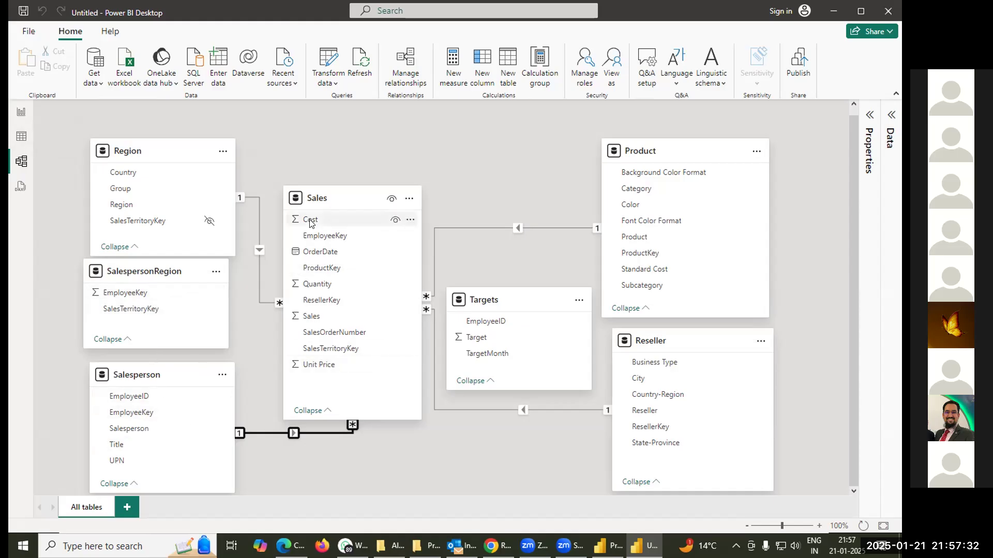
pyautogui.click(20, 111)
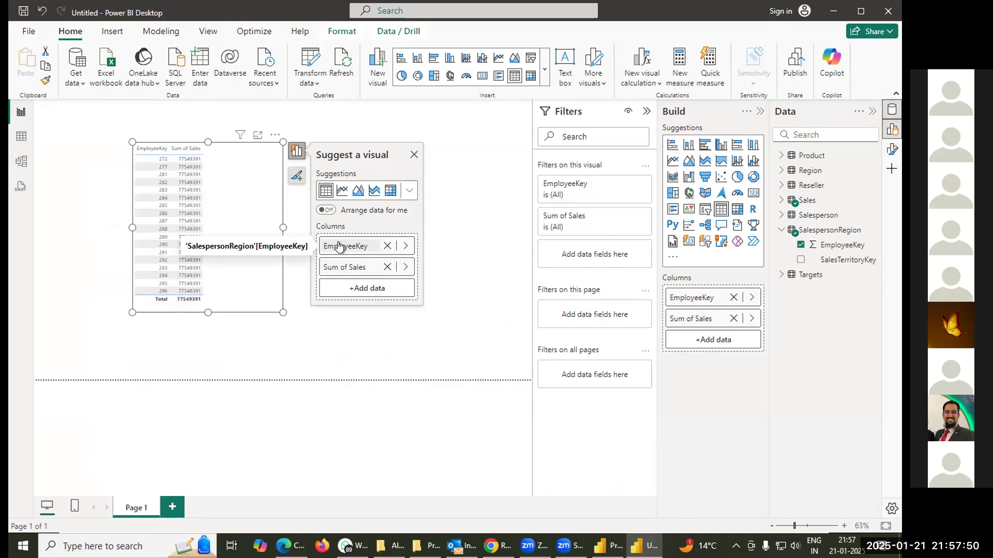
pyautogui.click(21, 162)
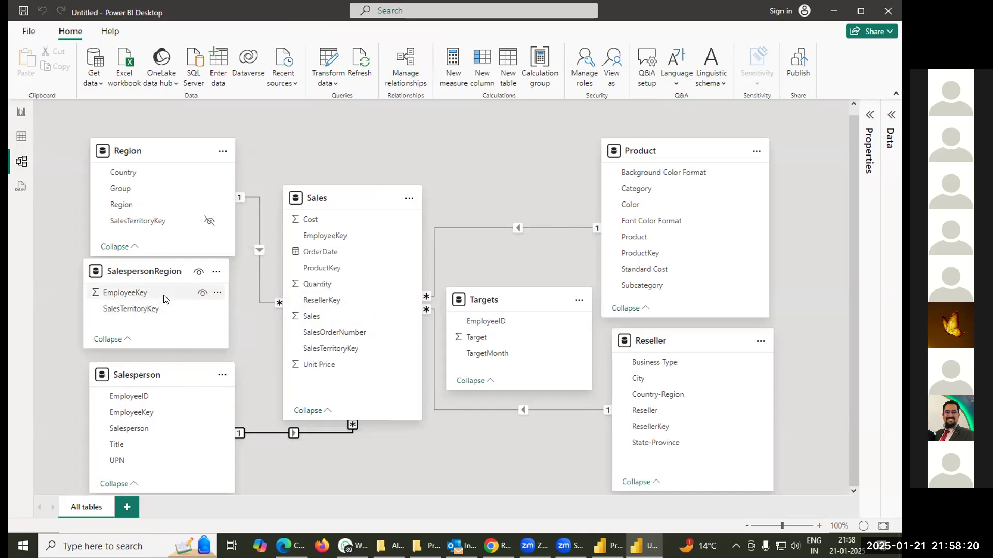
pyautogui.click(21, 113)
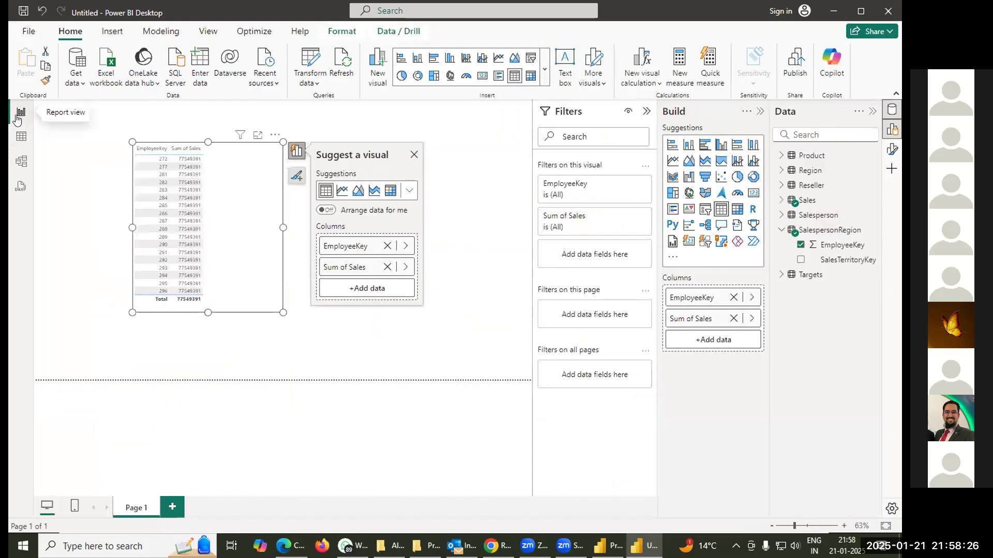
# - Remove EmployeeKey from the table visual and add it again from SalespersonRegion after Sum of Sales
pyautogui.click(386, 246)
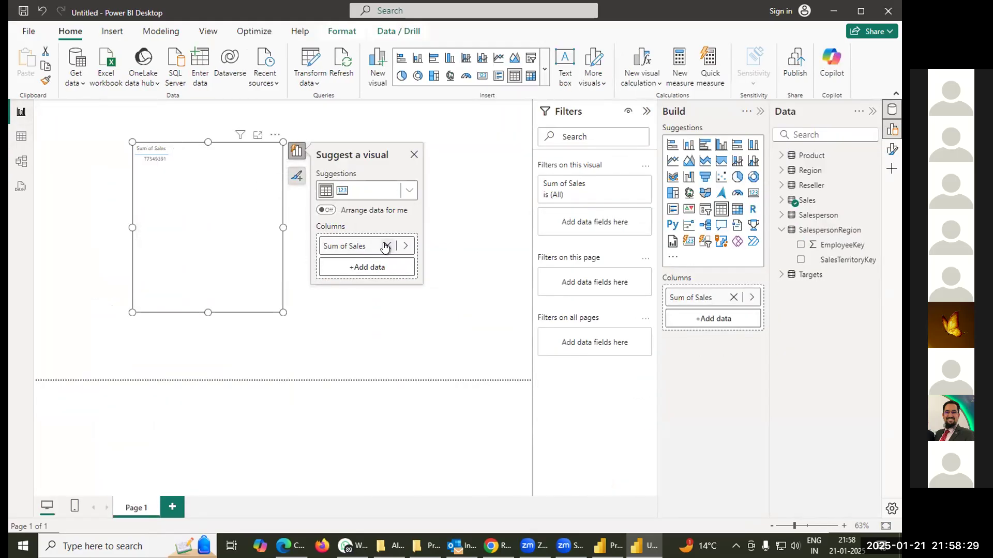
pyautogui.click(362, 269)
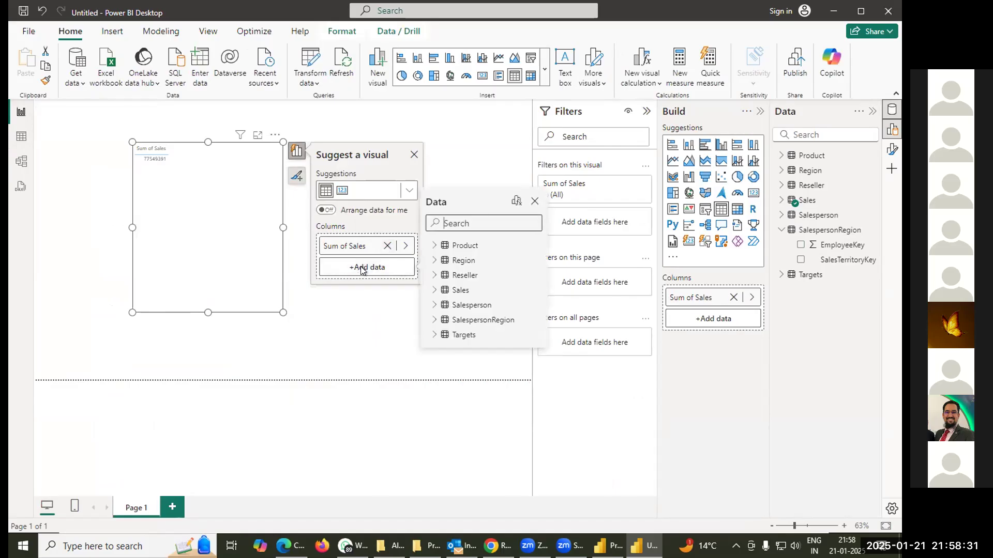
pyautogui.click(434, 305)
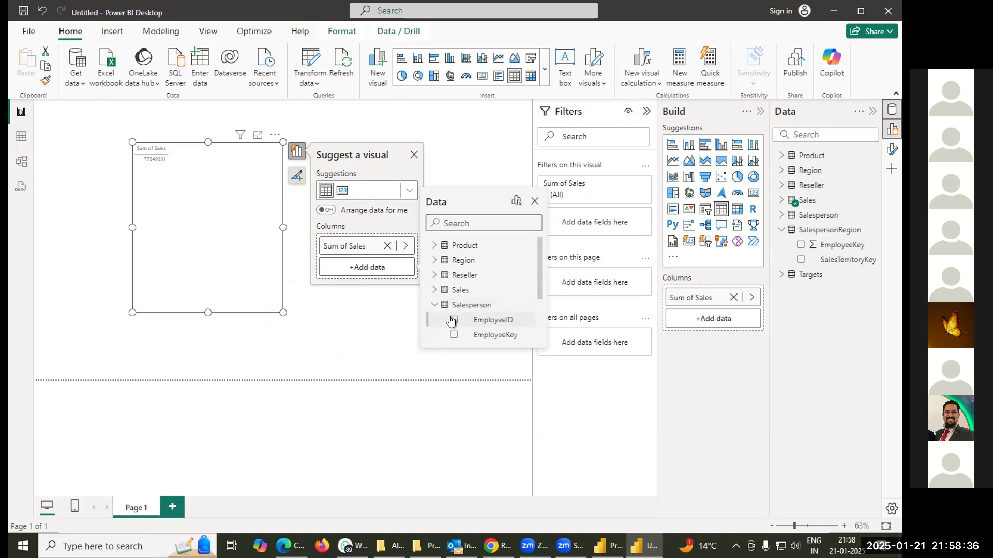
pyautogui.click(434, 305)
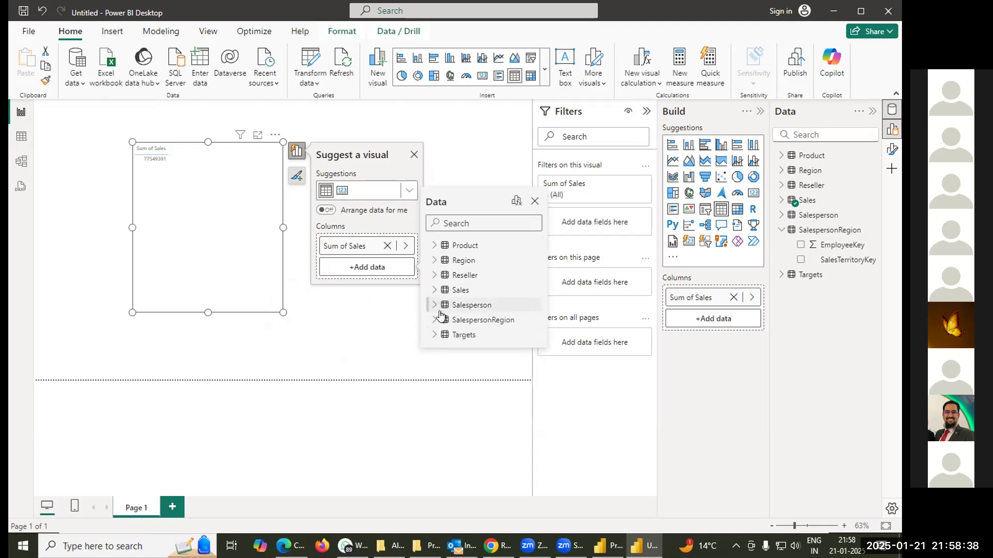
pyautogui.click(434, 322)
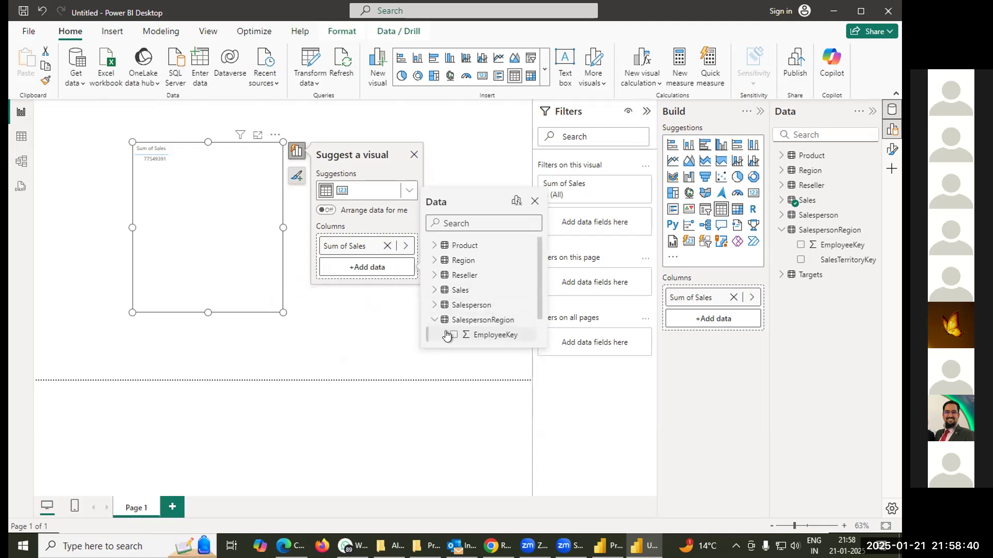
pyautogui.click(447, 335)
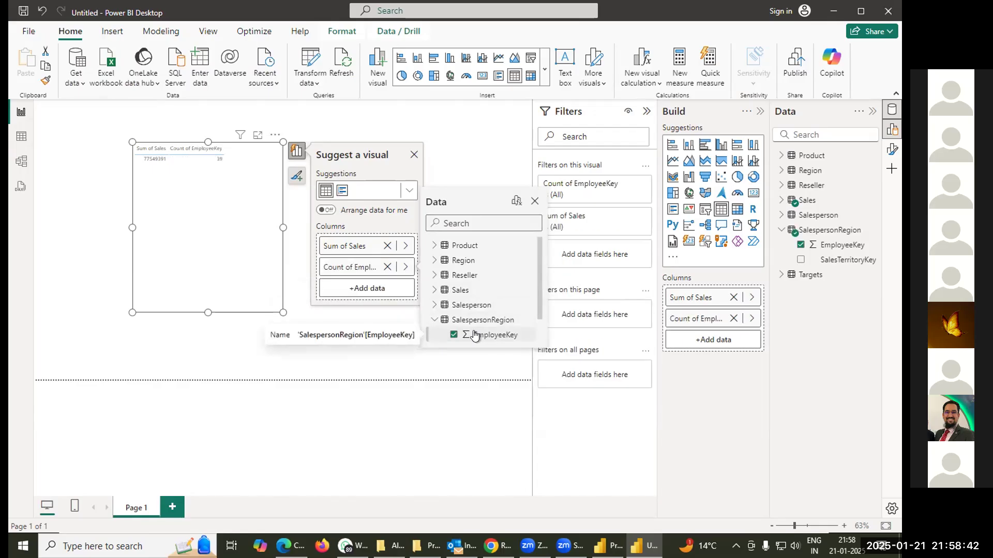
pyautogui.click(471, 335)
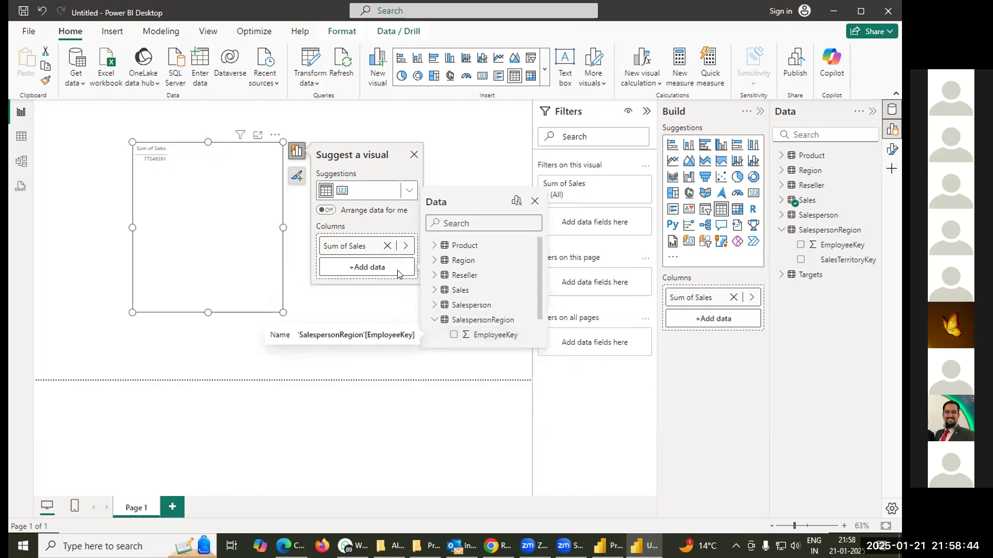
pyautogui.click(453, 336)
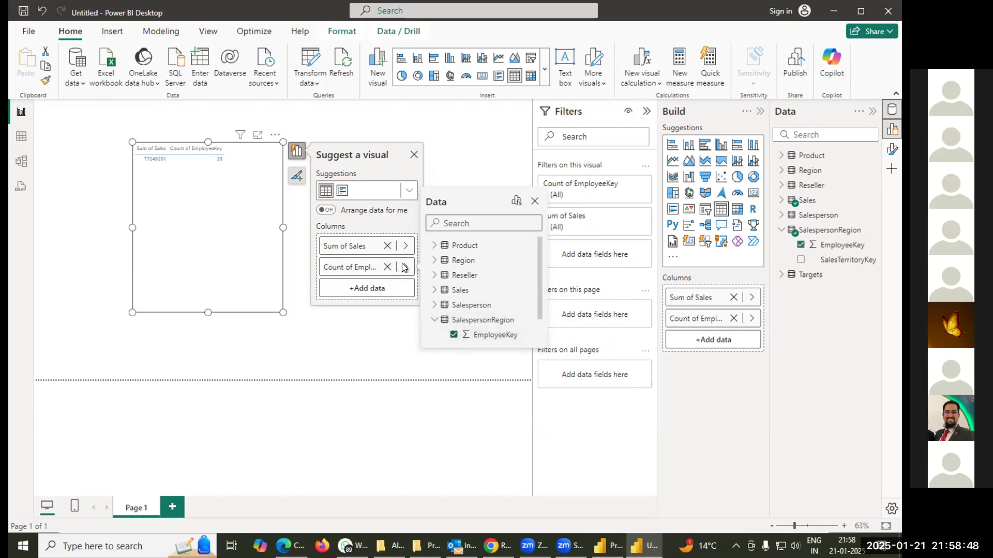
# - Set the summarization of the SalespersonRegion EmployeeKey column in the table visual to Don't summarize
pyautogui.click(405, 267)
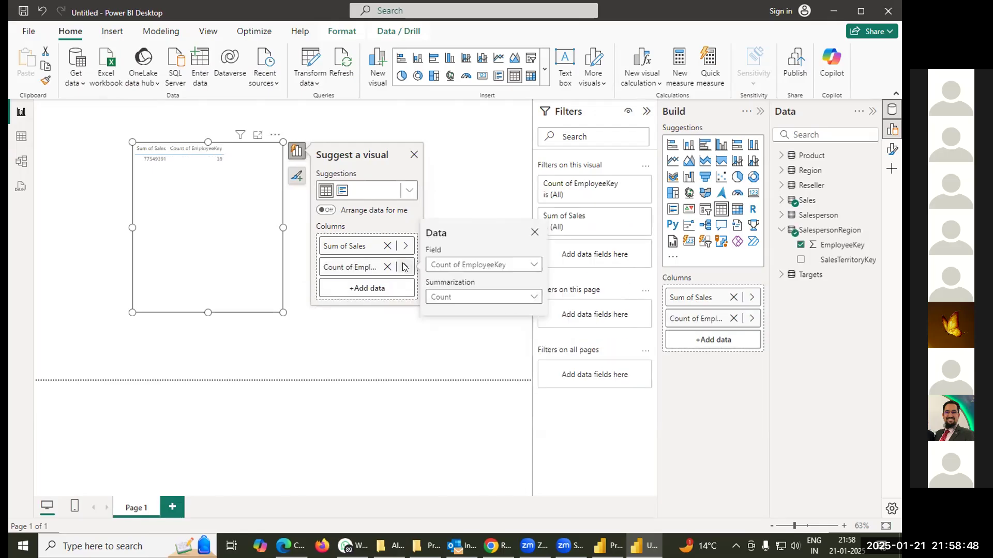
pyautogui.click(451, 265)
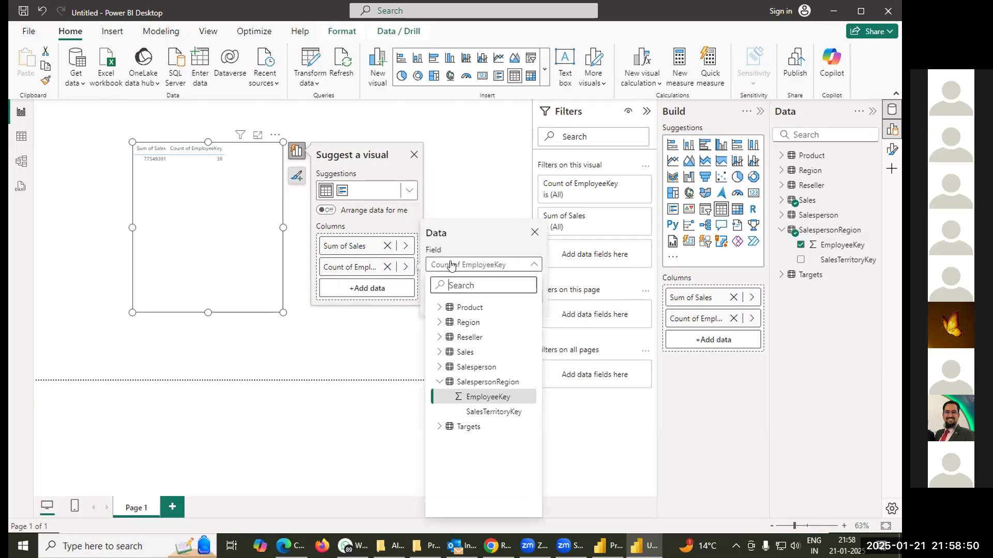
pyautogui.click(491, 243)
pyautogui.click(484, 297)
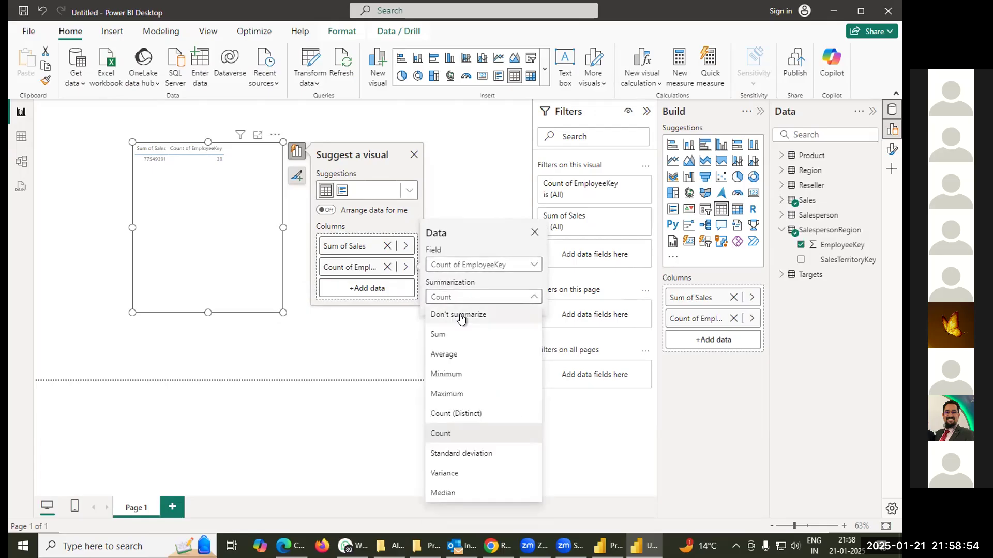
pyautogui.click(461, 317)
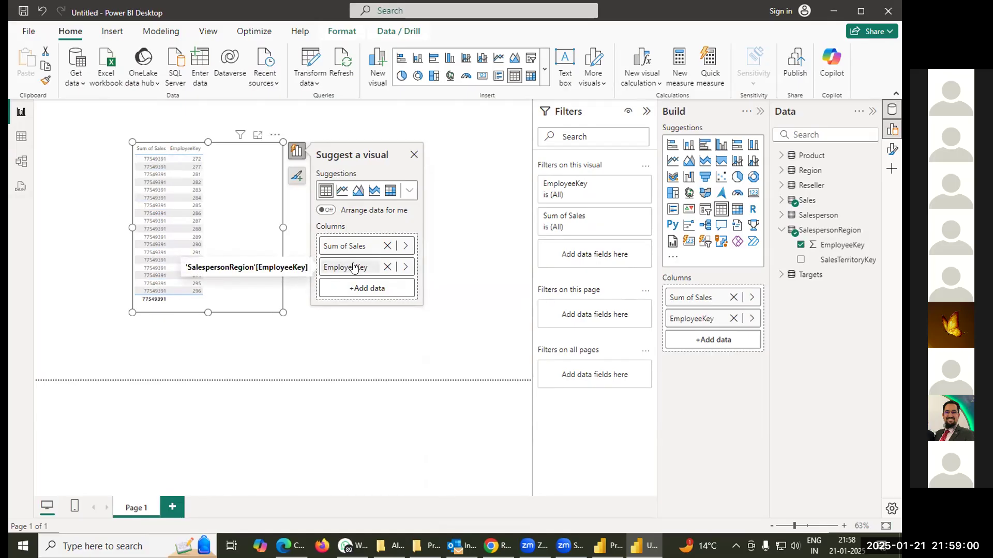
# - Replace the SalespersonRegion EmployeeKey column in the table visual with EmployeeKey from the Salesperson table
pyautogui.click(385, 267)
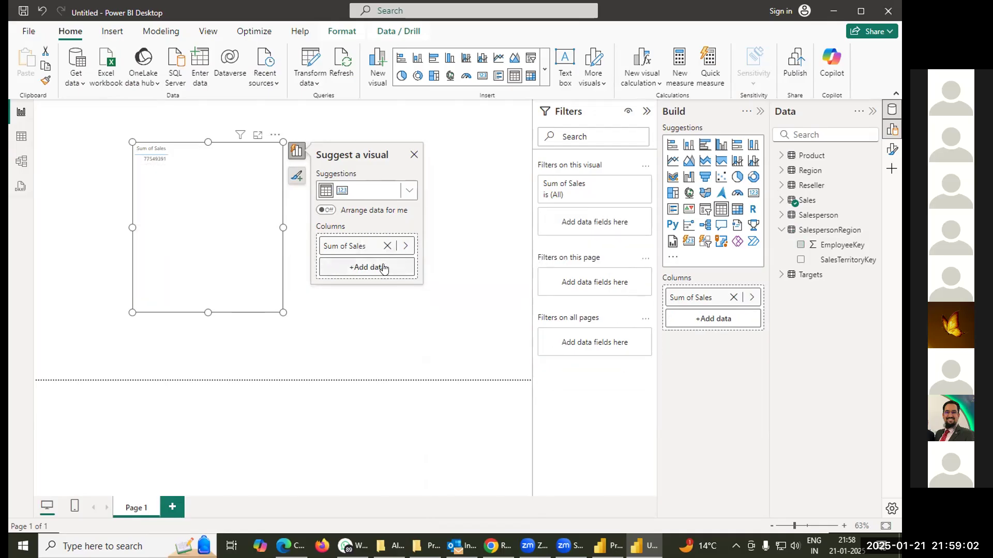
pyautogui.click(377, 268)
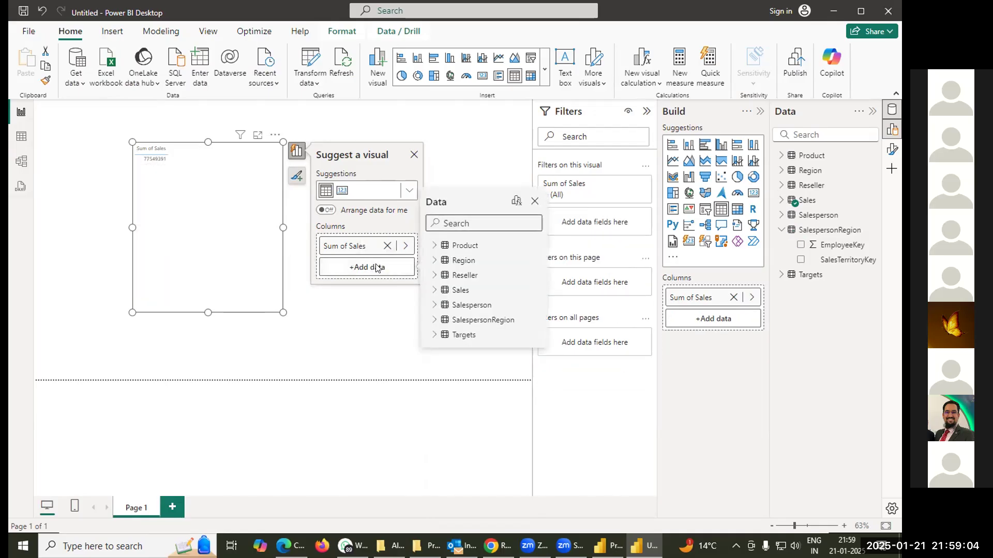
pyautogui.click(433, 305)
pyautogui.click(434, 305)
pyautogui.click(434, 305)
pyautogui.click(453, 320)
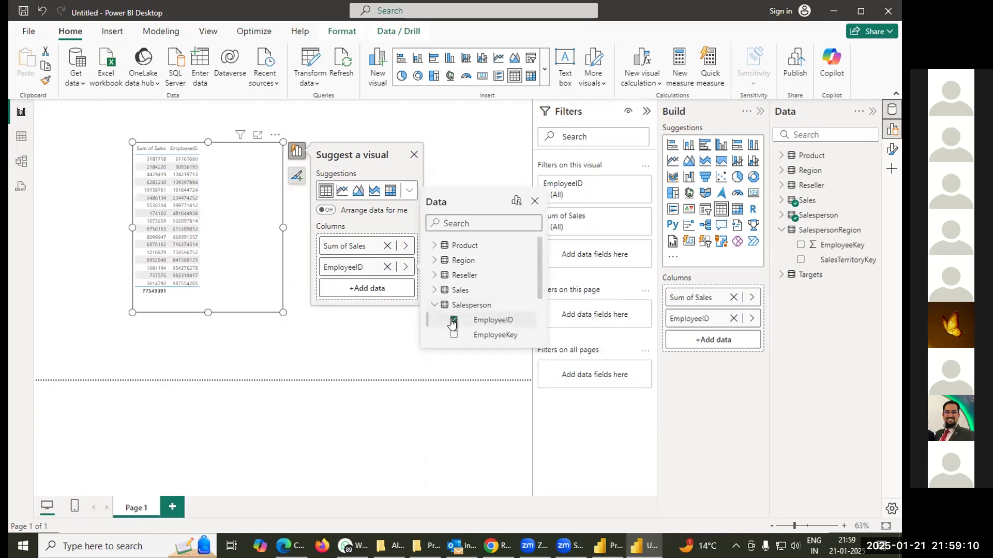
pyautogui.click(454, 320)
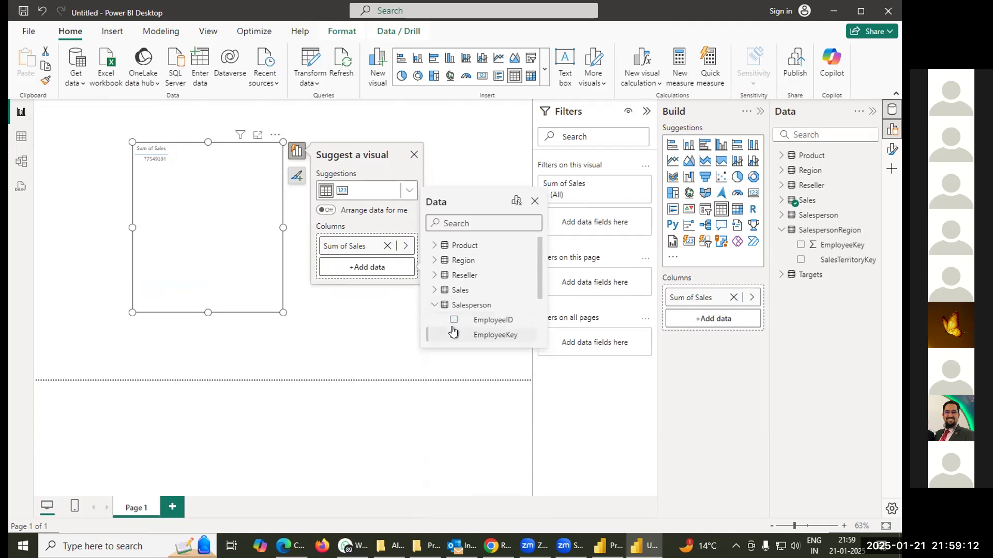
pyautogui.click(453, 335)
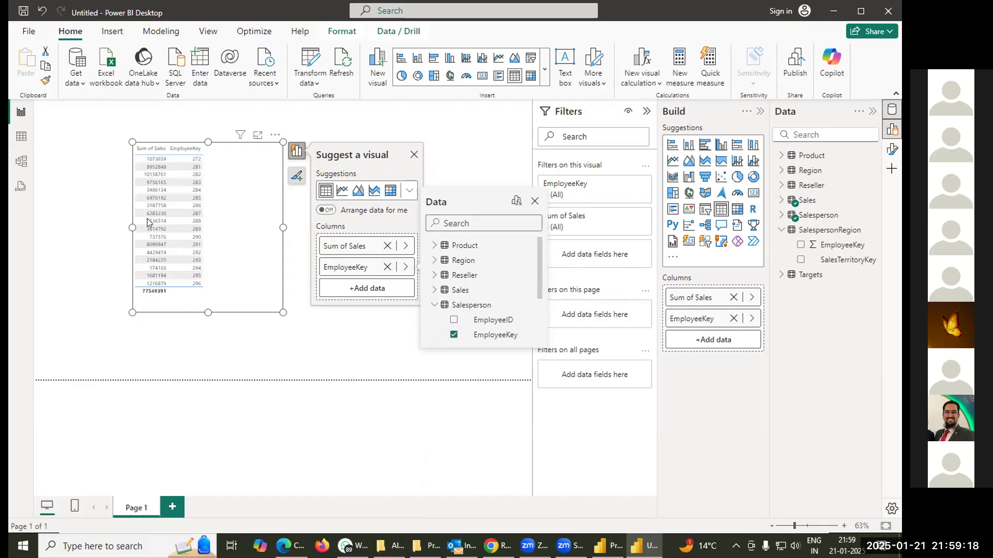
# - Place EmployeeKey before Sum of Sales in the table visual and resize the visual to fit closely around its two columns
pyautogui.click(344, 270)
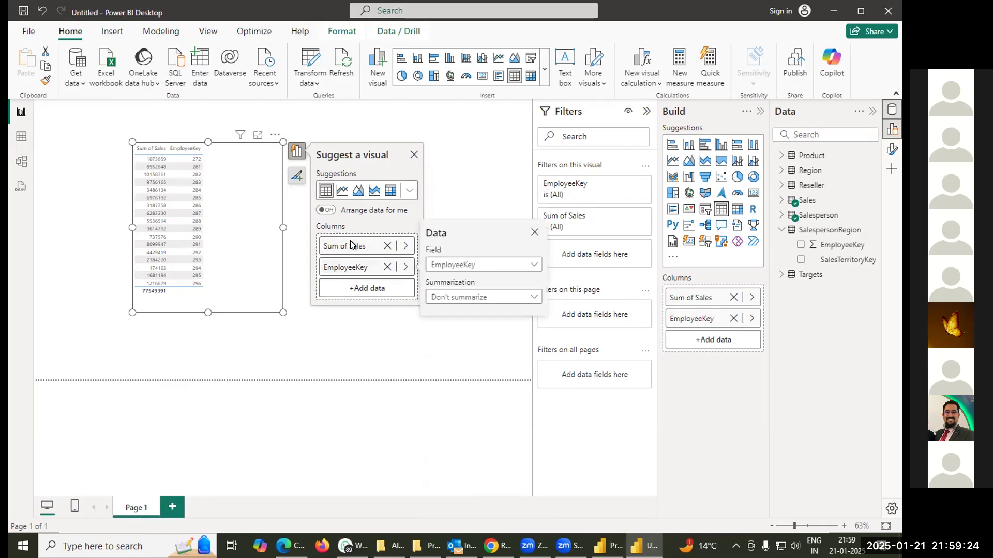
pyautogui.moveTo(354, 243); pyautogui.dragTo(357, 285)
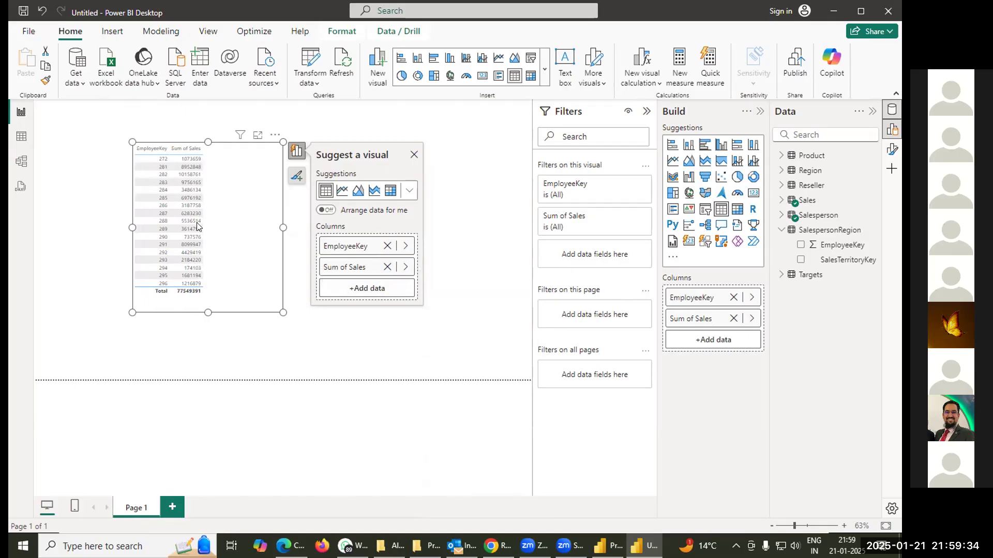
pyautogui.moveTo(282, 313); pyautogui.dragTo(298, 329)
pyautogui.moveTo(132, 143); pyautogui.dragTo(92, 118)
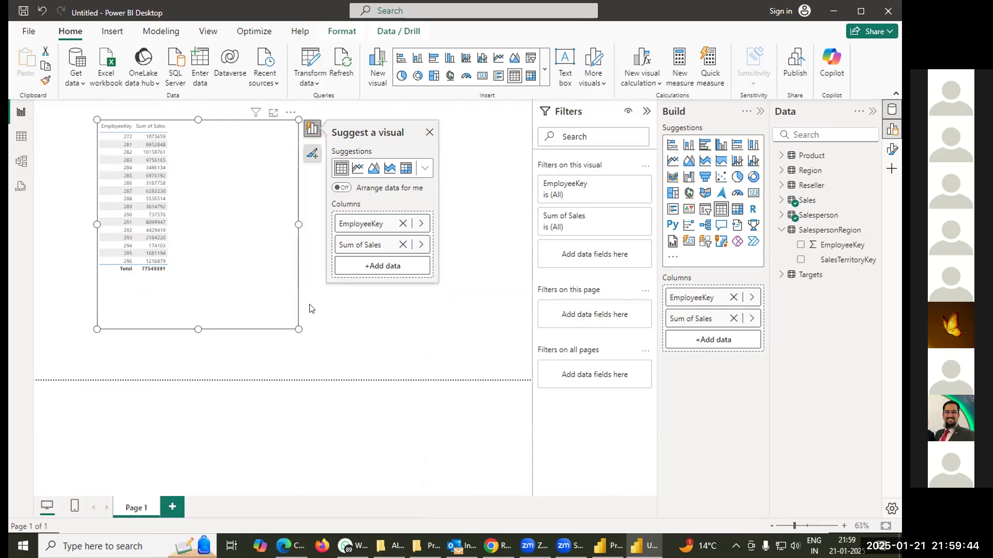
pyautogui.moveTo(294, 326); pyautogui.dragTo(180, 303)
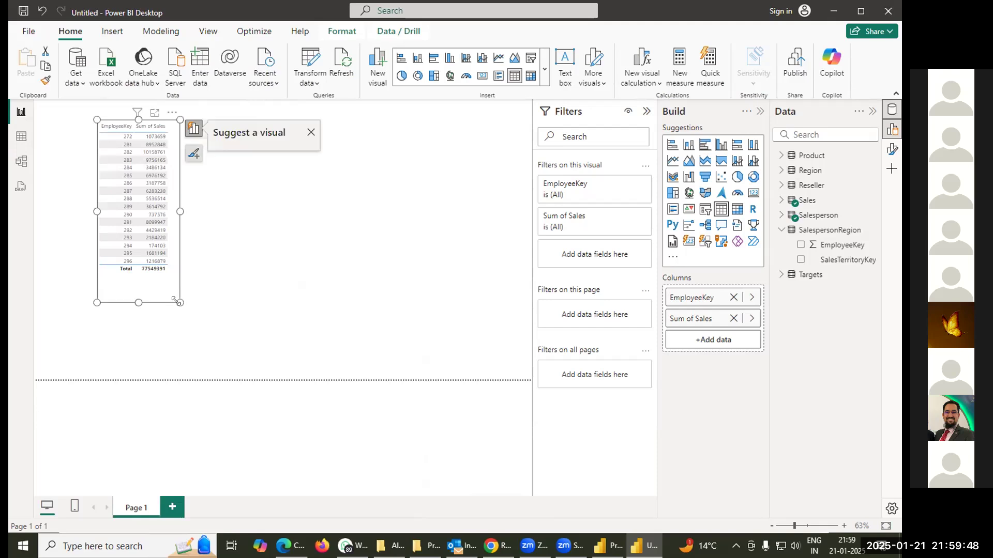
# - Inspect the Salesperson-to-Sales relationship in the model diagram and the SalespersonRegion rows in the data table, and return to the report
pyautogui.click(290, 434)
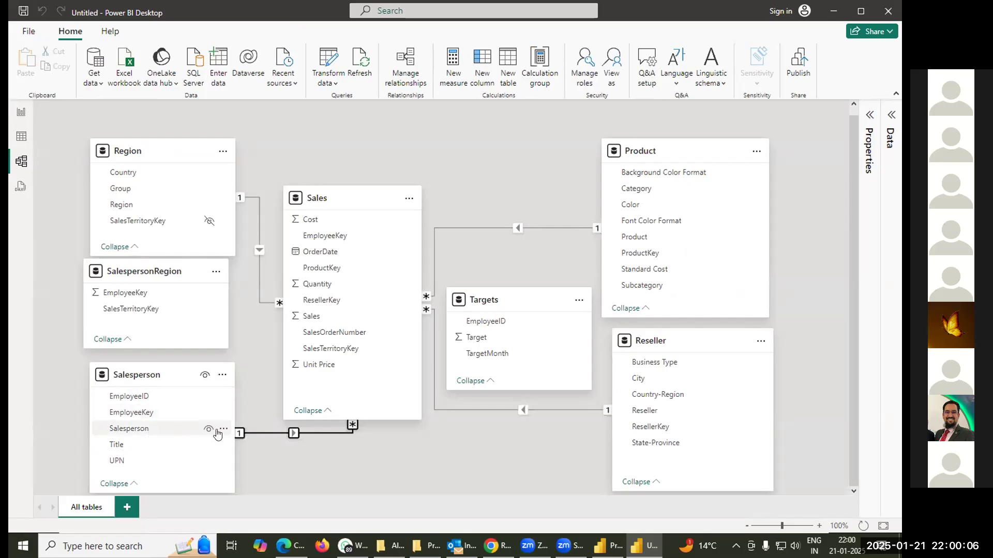
pyautogui.click(21, 134)
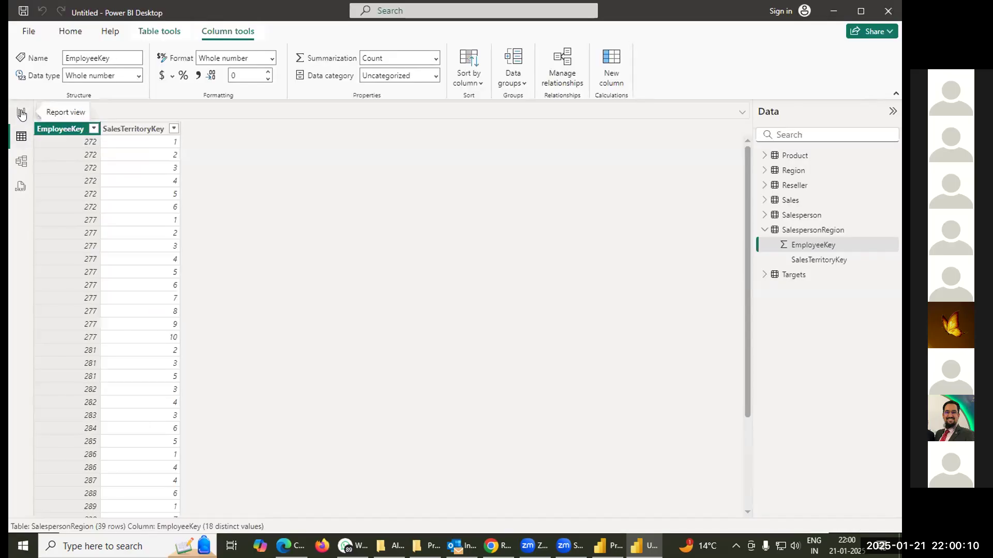
pyautogui.click(21, 113)
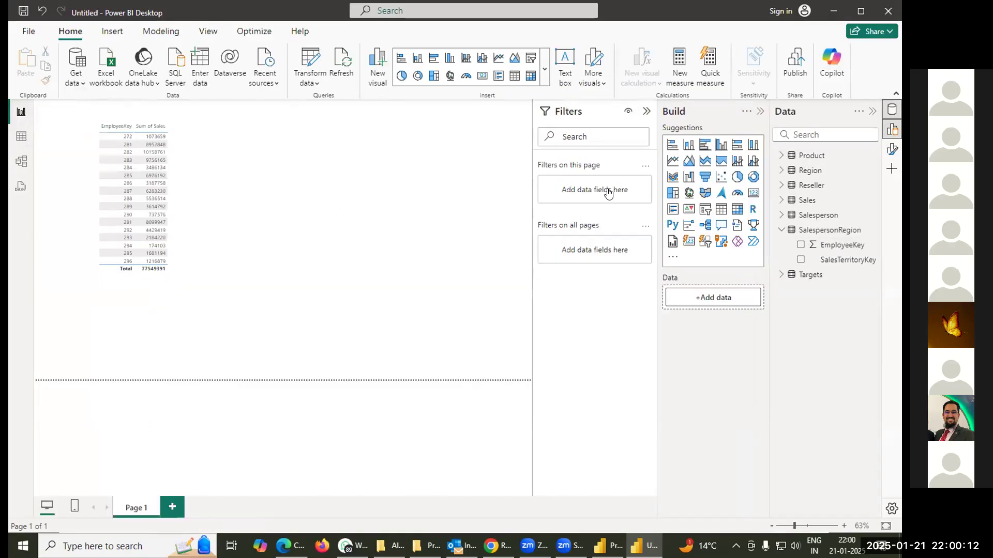
# - Search the fields for "sales", add Salesperson from the Salesperson table to the table visual, and widen the visual to show the new column
pyautogui.click(161, 164)
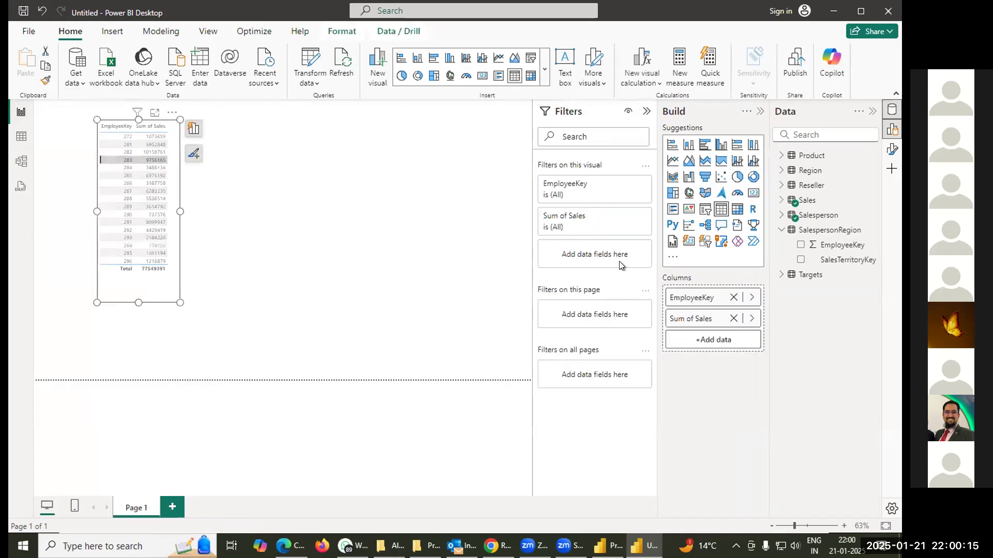
pyautogui.click(686, 339)
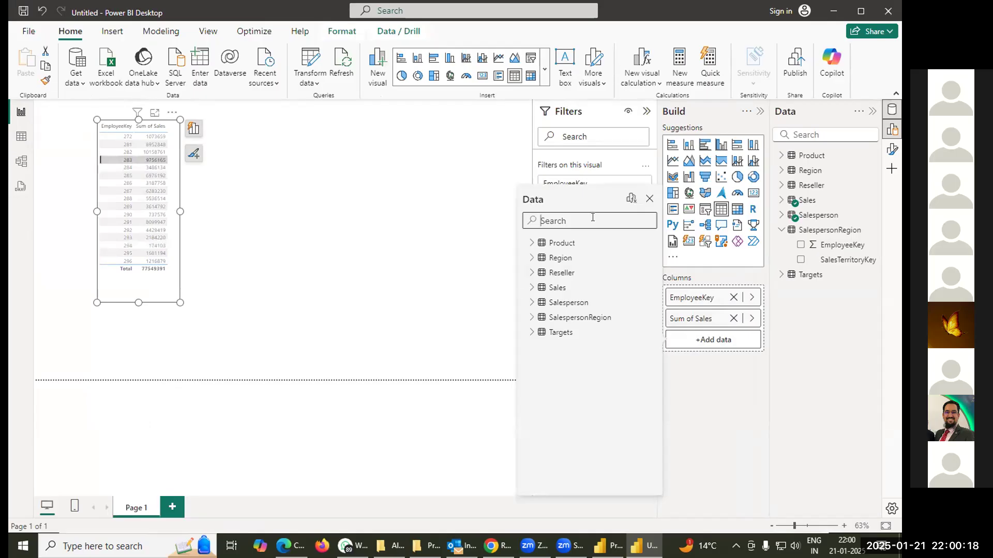
pyautogui.write('sales')
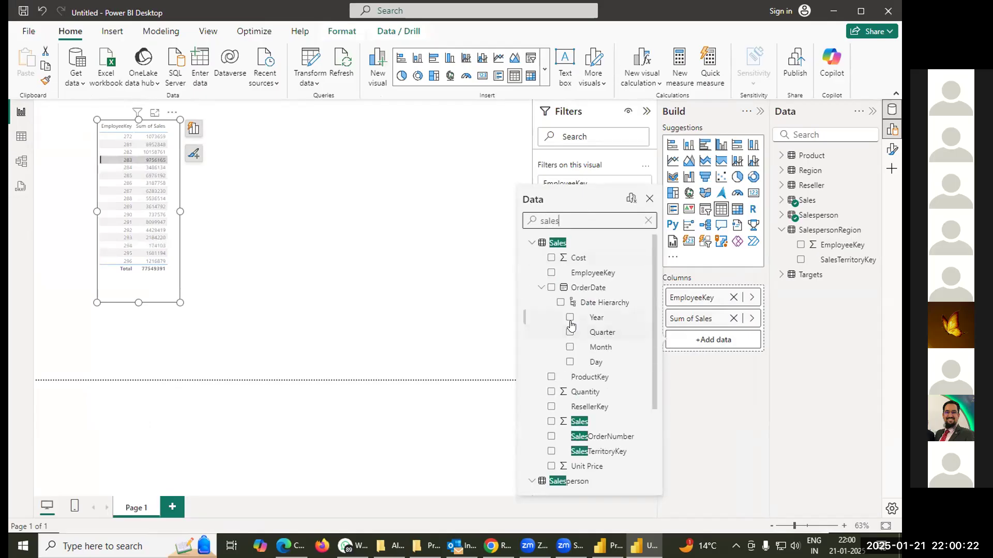
pyautogui.scroll(-3, 611, 393)
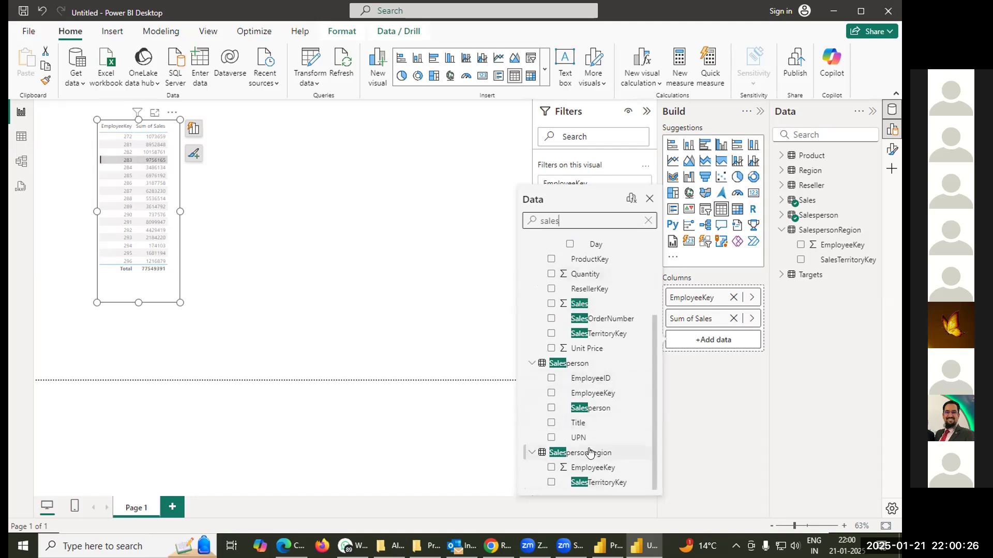
pyautogui.click(551, 409)
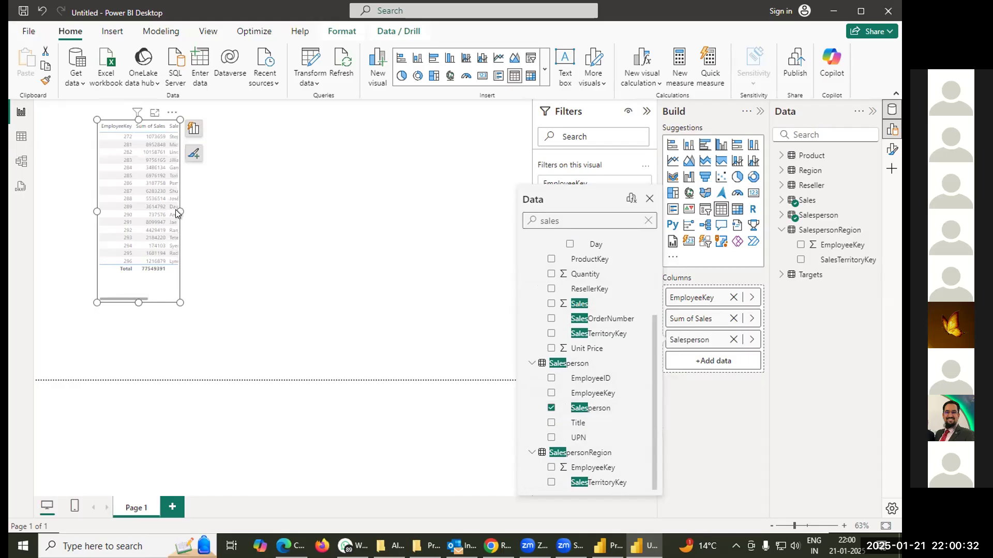
pyautogui.click(252, 228)
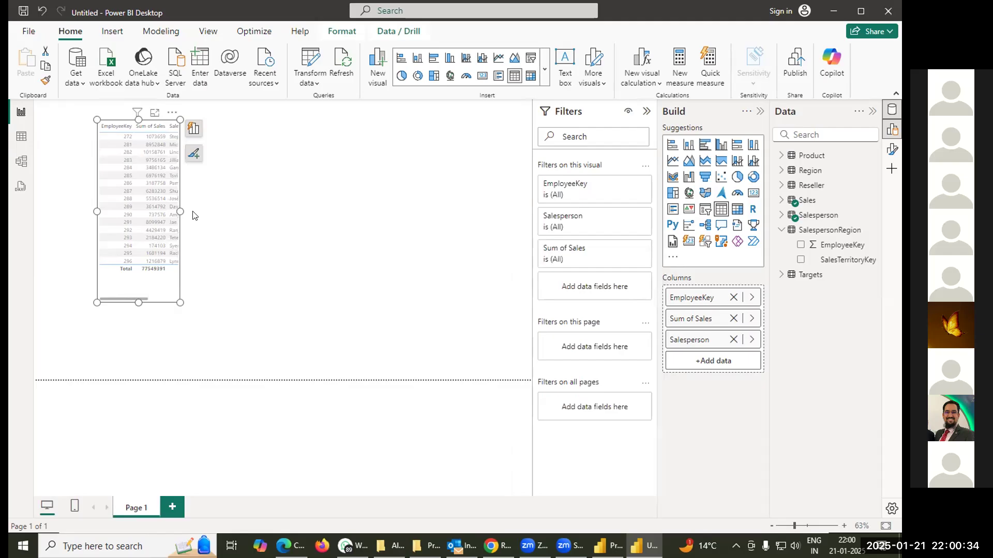
pyautogui.moveTo(178, 211); pyautogui.dragTo(272, 217)
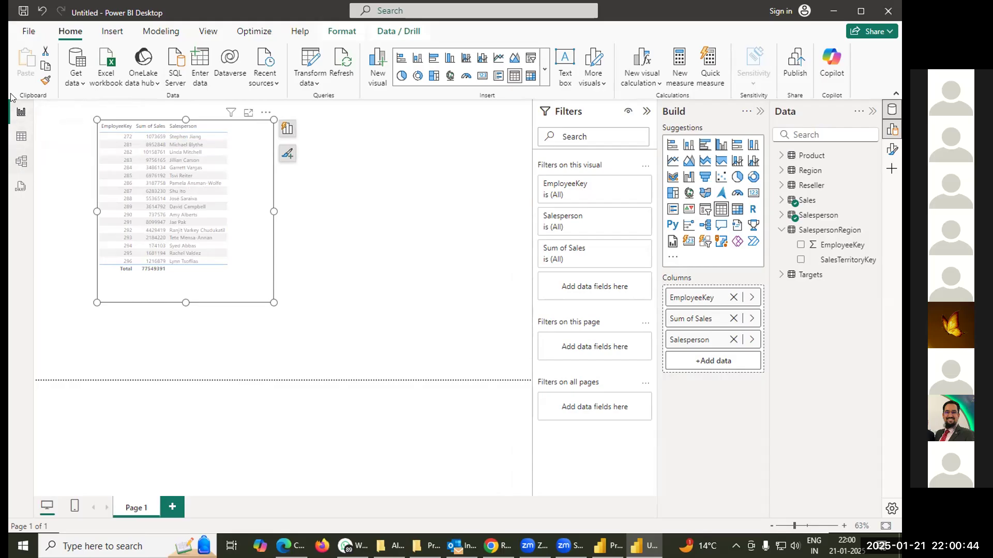
# - Create an active many-to-many relationship between SalesTerritoryKey in SalespersonRegion and SalesTerritoryKey in Sales, with cross-filter direction Both
pyautogui.click(21, 161)
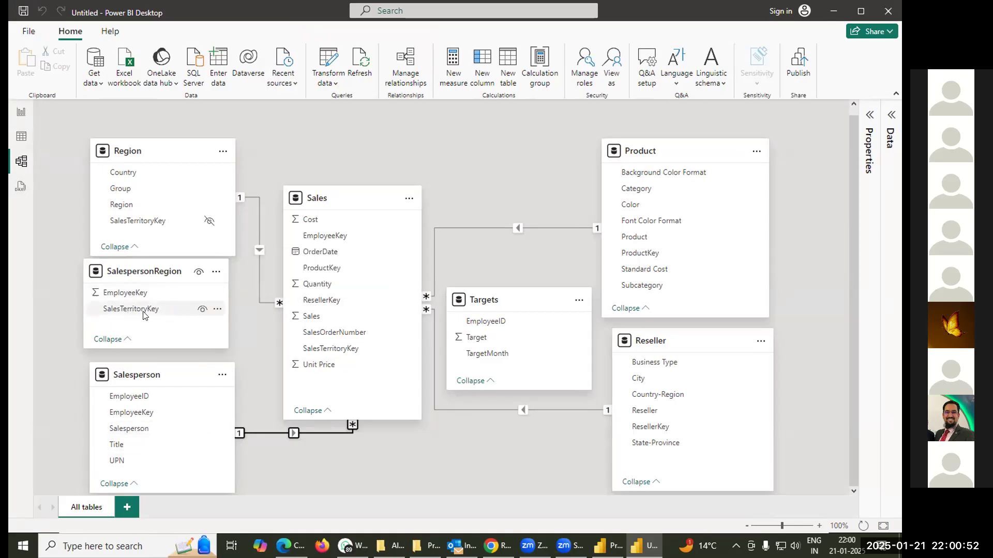
pyautogui.moveTo(144, 314); pyautogui.dragTo(343, 348)
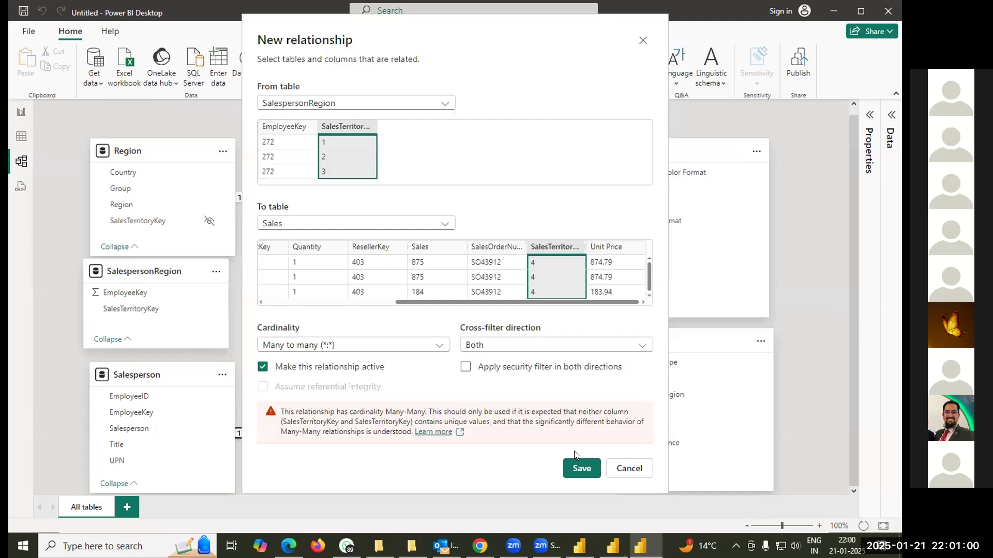
pyautogui.click(576, 467)
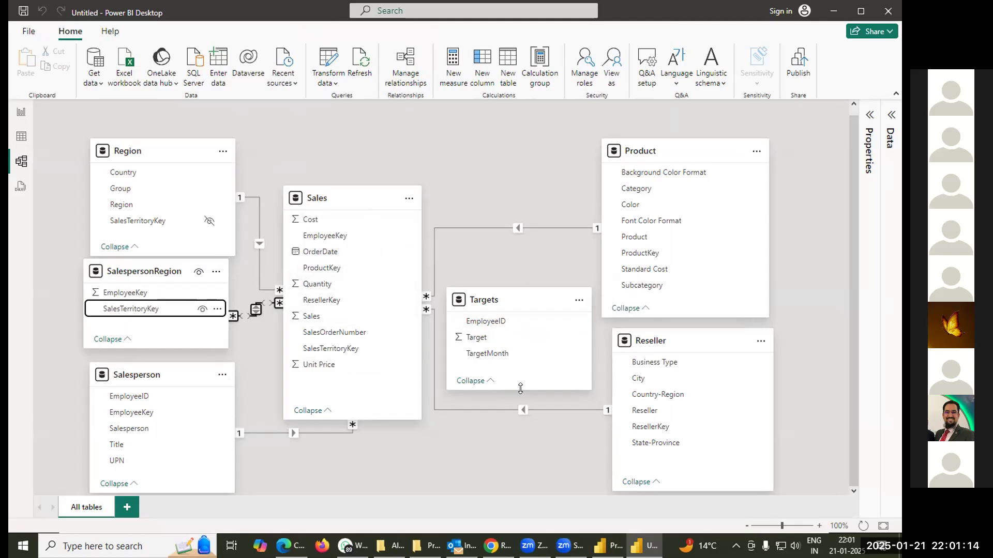
# - Create an active one-to-many relationship from EmployeeID in Salesperson to EmployeeID in Targets, with Single cross-filter direction
pyautogui.click(500, 323)
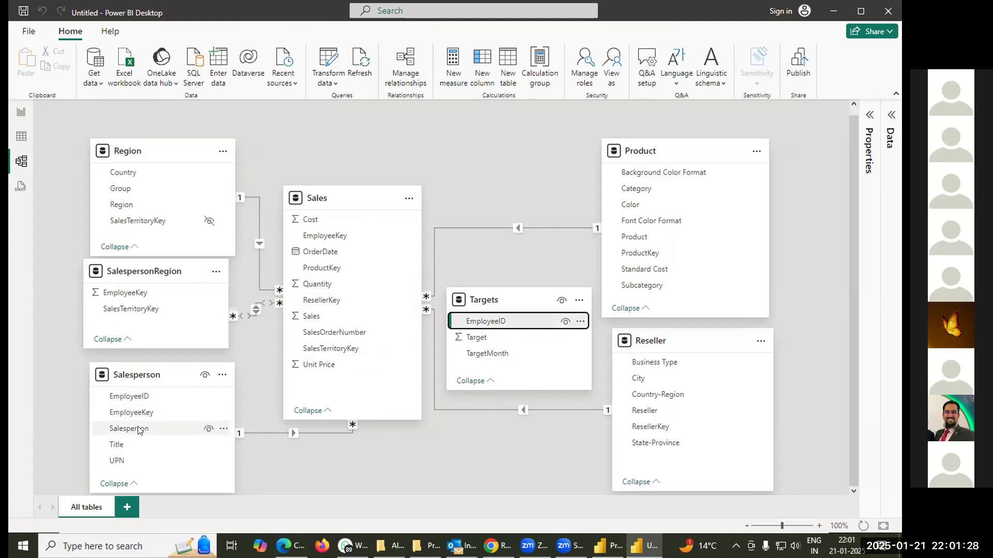
pyautogui.moveTo(120, 389); pyautogui.dragTo(522, 318)
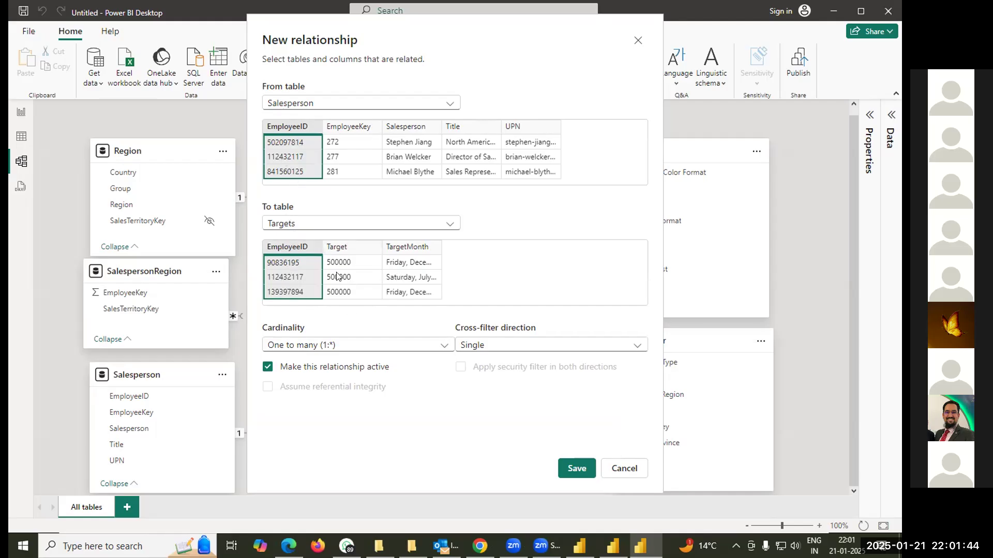
pyautogui.click(575, 468)
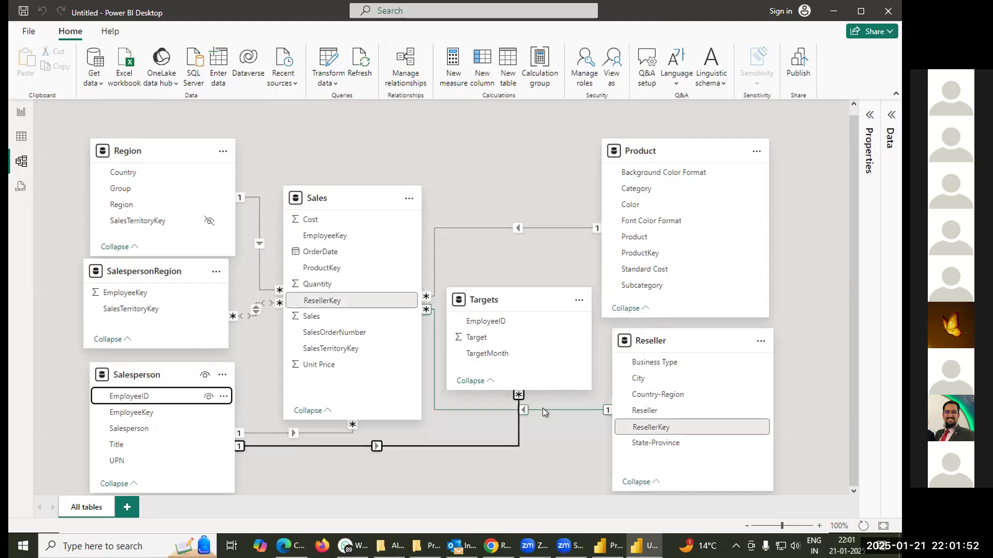
pyautogui.click(546, 442)
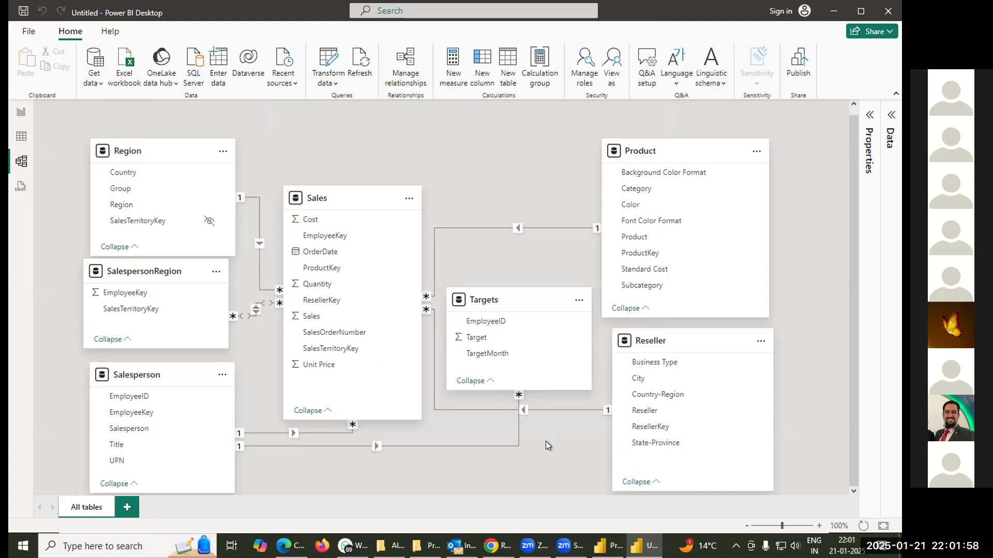
# - Review the Targets and Salesperson tables in the model diagram against the salesperson sales table in the report
pyautogui.click(21, 113)
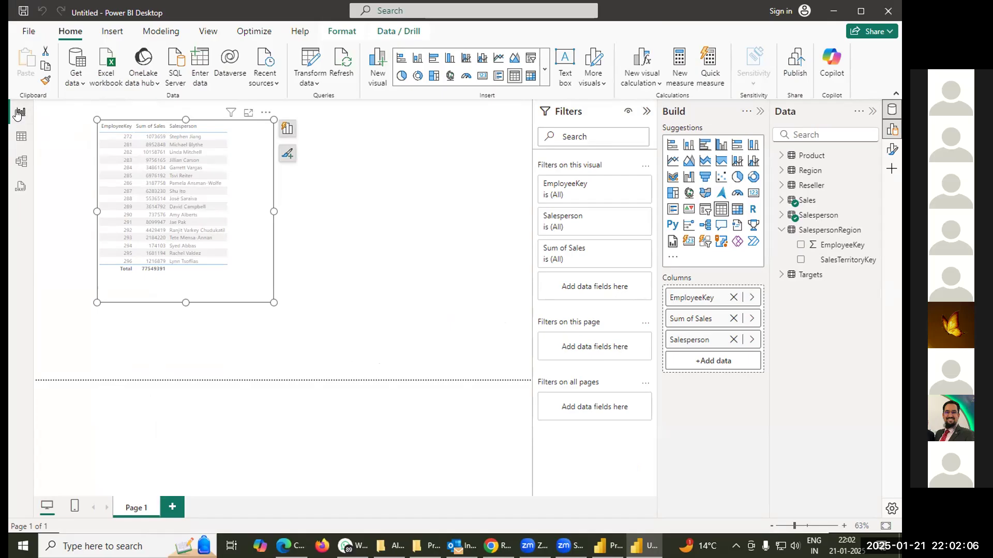
pyautogui.click(22, 164)
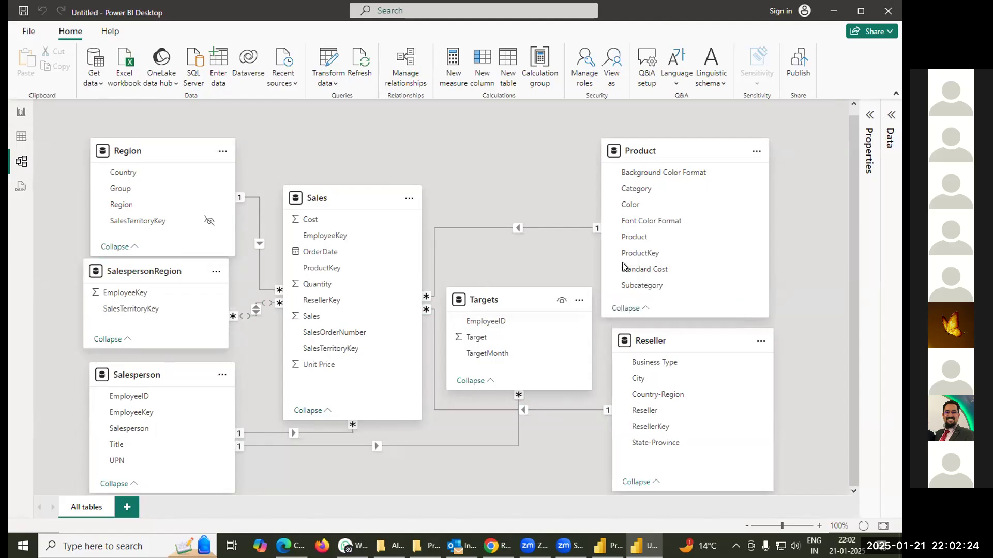
pyautogui.click(521, 303)
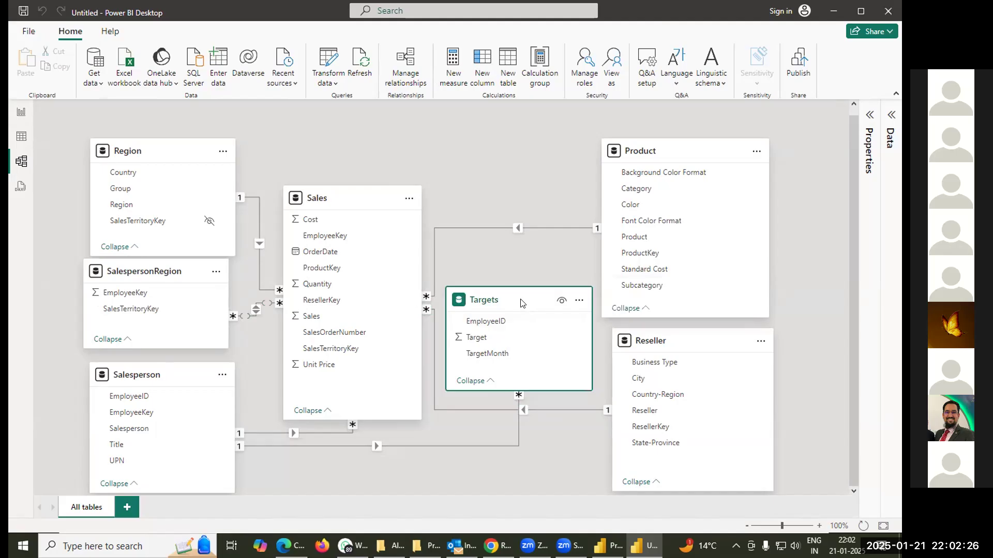
pyautogui.click(171, 371)
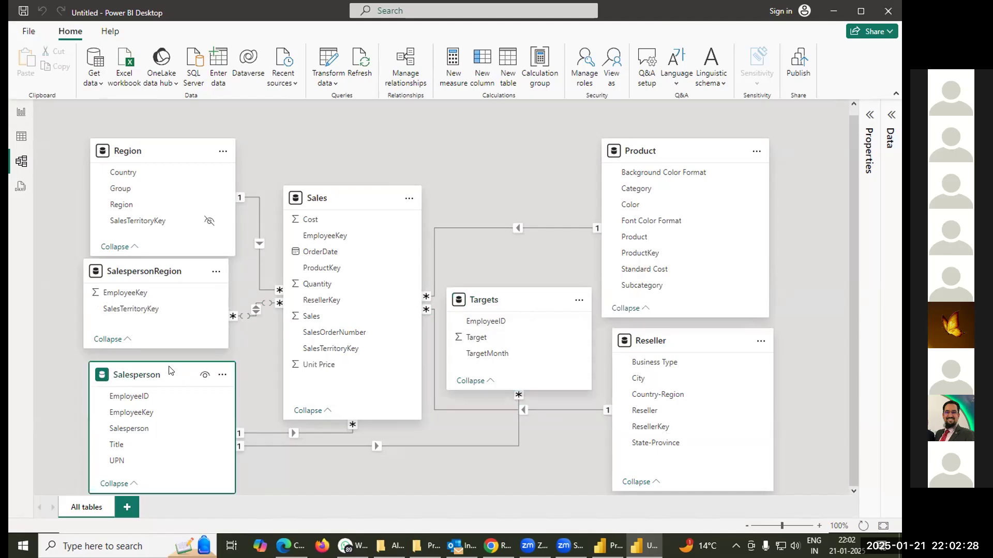
pyautogui.click(21, 114)
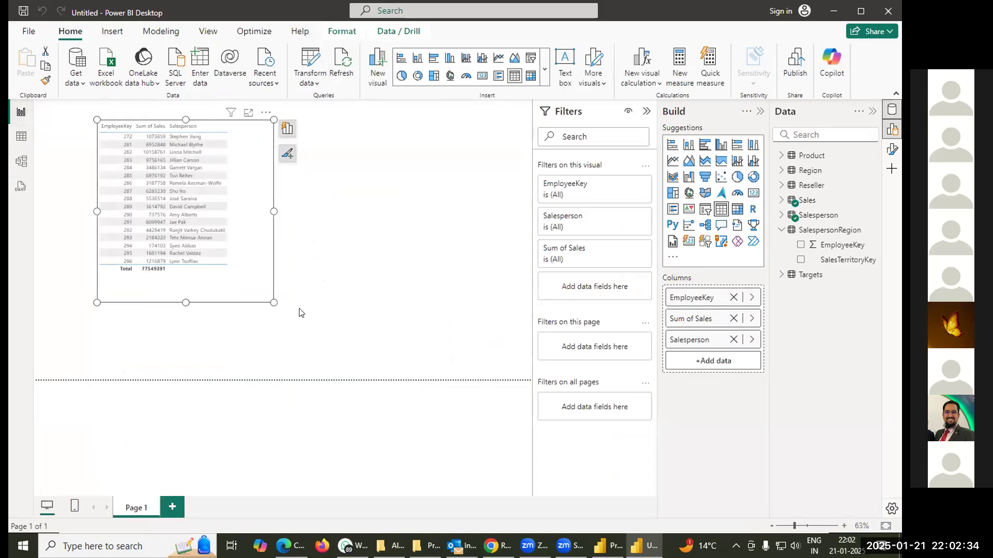
# - Delete the salesperson sales table visual, insert a clustered bar chart, and enlarge it across most of the report page
pyautogui.press('Delete')
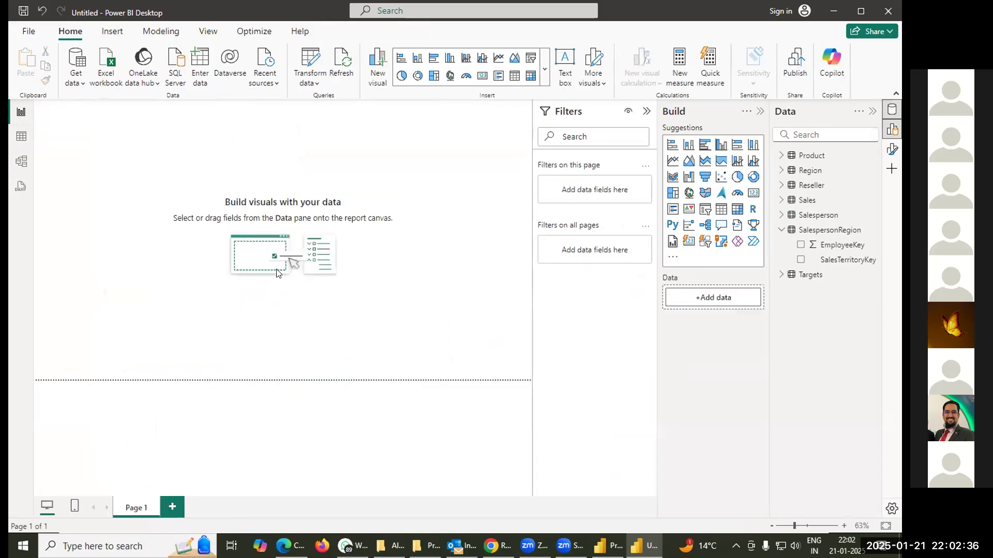
pyautogui.click(542, 69)
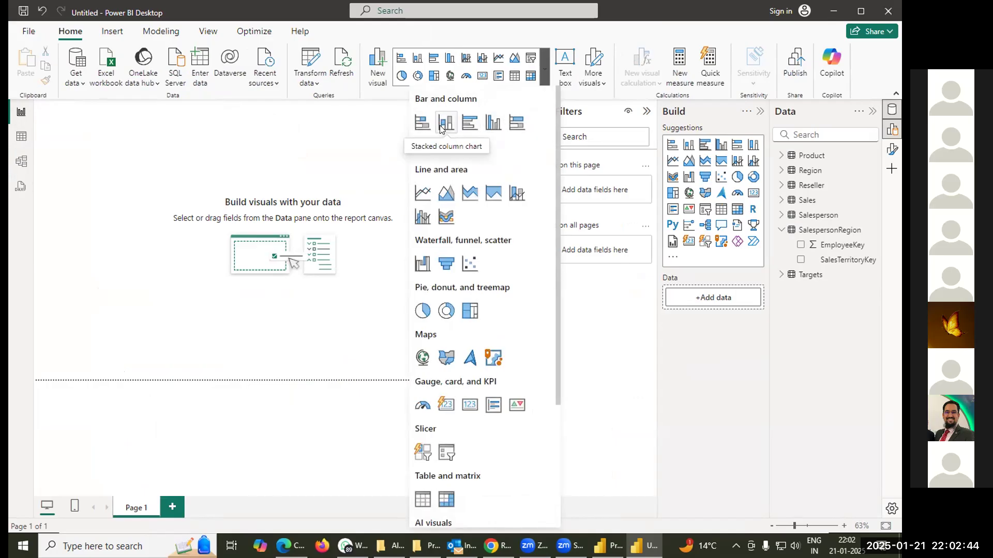
pyautogui.click(468, 124)
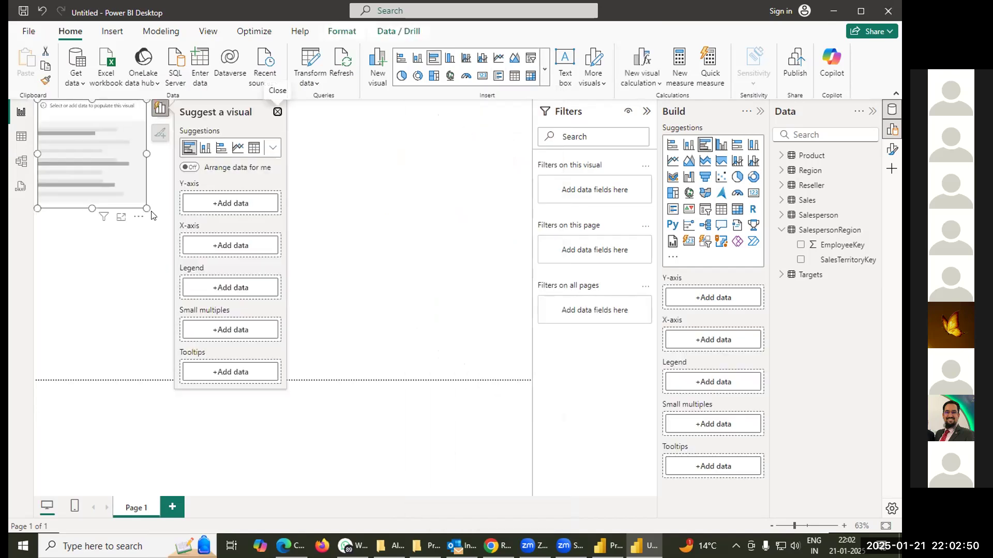
pyautogui.moveTo(147, 208); pyautogui.dragTo(429, 398)
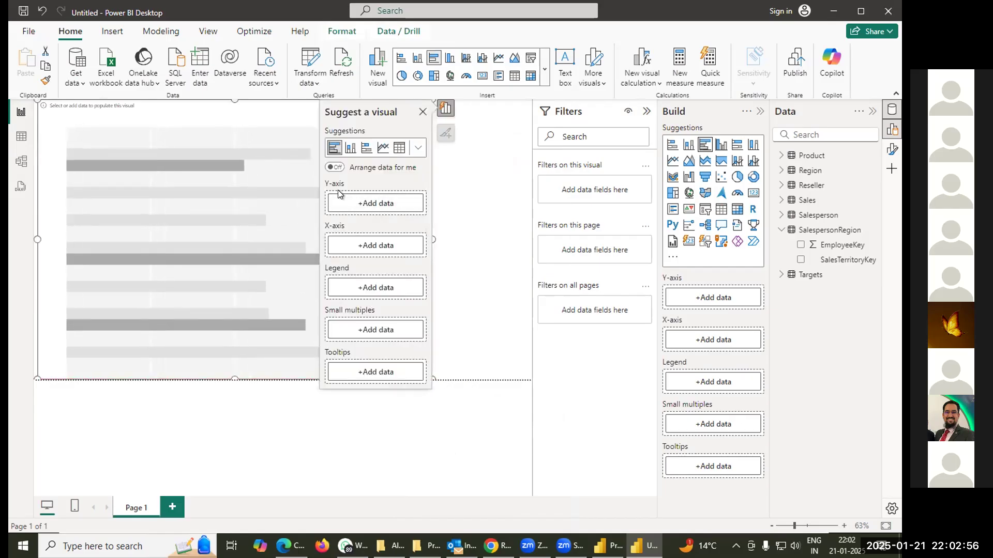
# - Put EmployeeKey from Salesperson on the chart's Y-axis and Sales from the Sales table on its X-axis, then widen the chart to the page edge
pyautogui.click(358, 205)
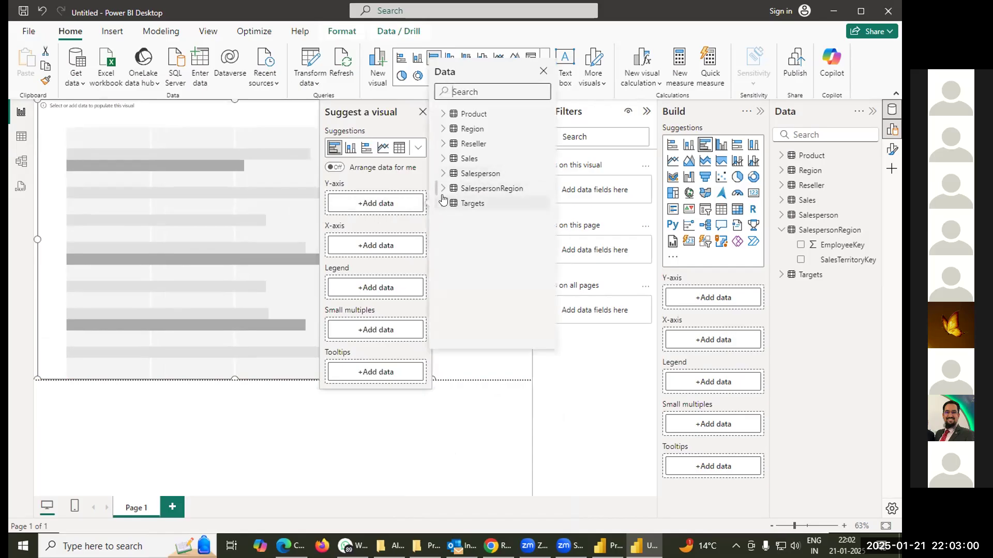
pyautogui.click(443, 172)
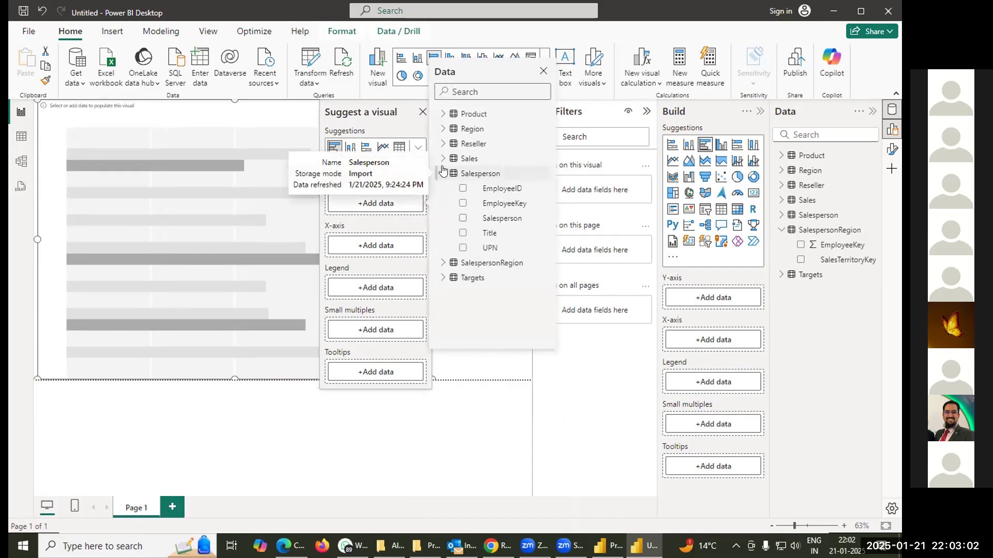
pyautogui.click(462, 204)
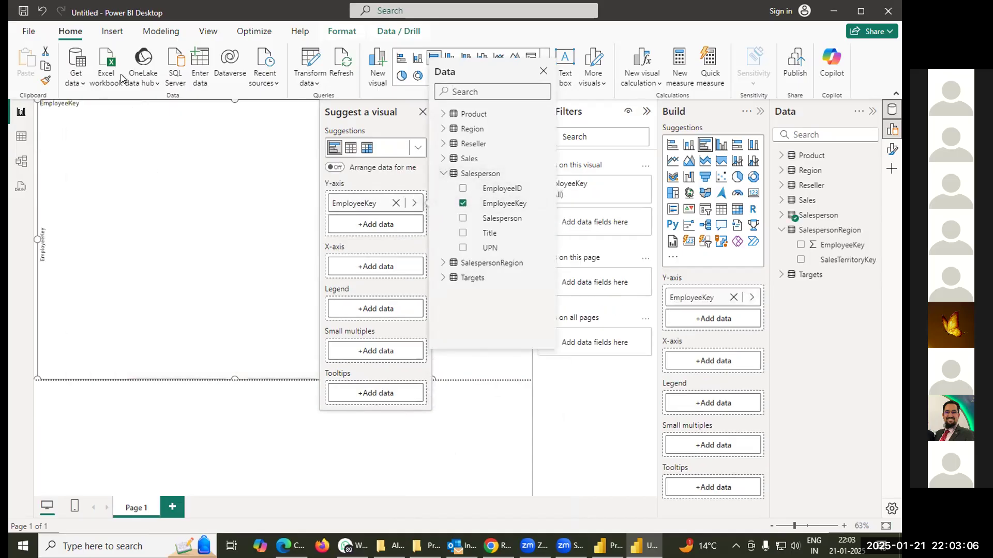
pyautogui.click(360, 270)
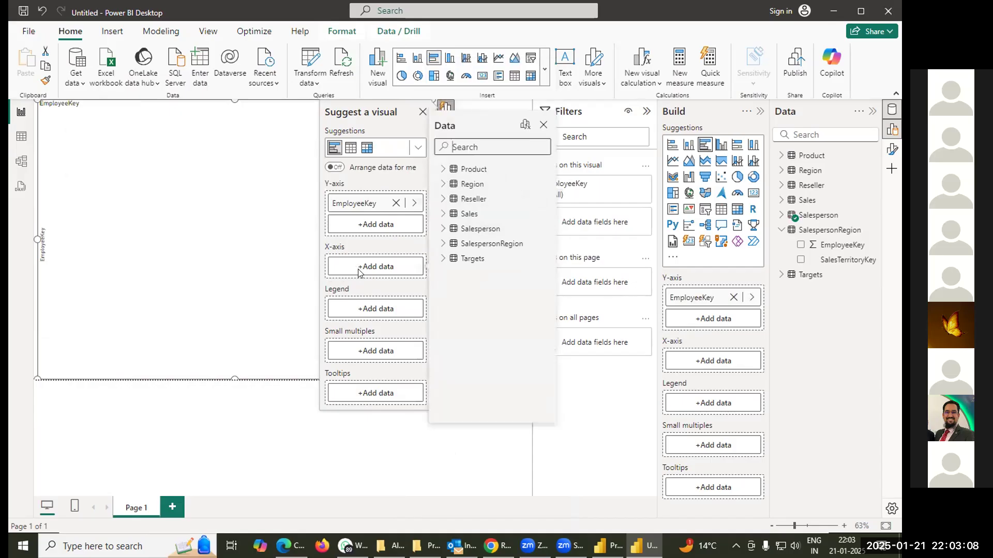
pyautogui.click(443, 214)
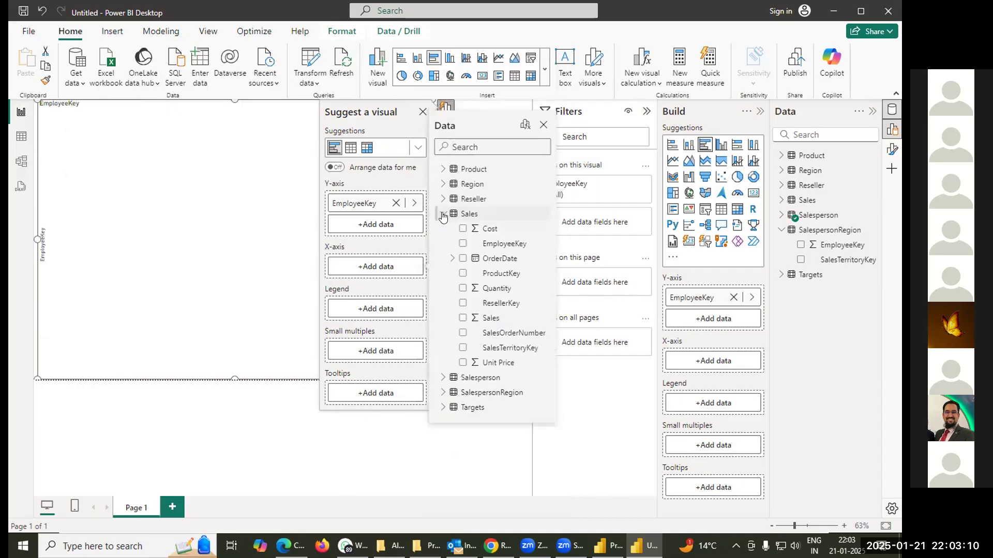
pyautogui.click(463, 318)
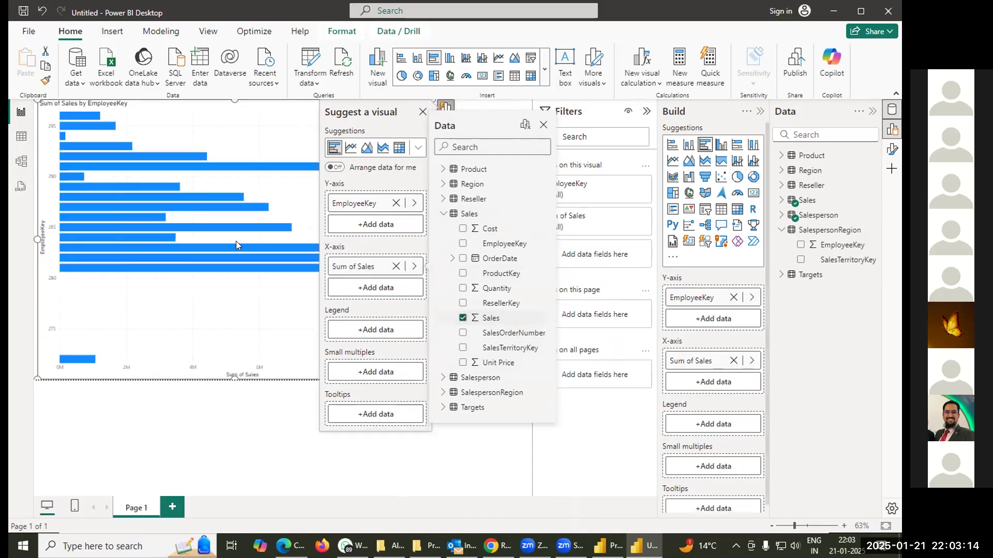
pyautogui.click(423, 112)
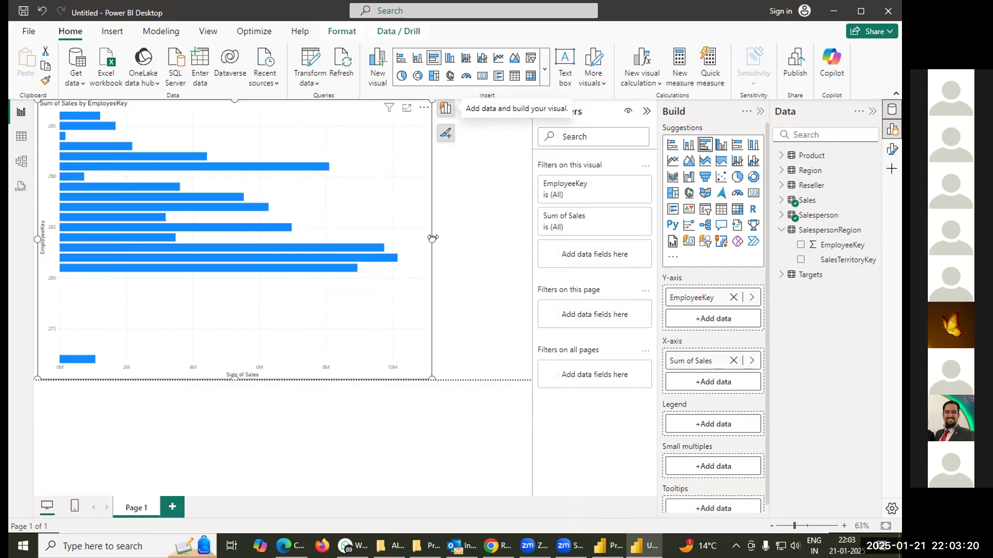
pyautogui.moveTo(433, 237); pyautogui.dragTo(531, 256)
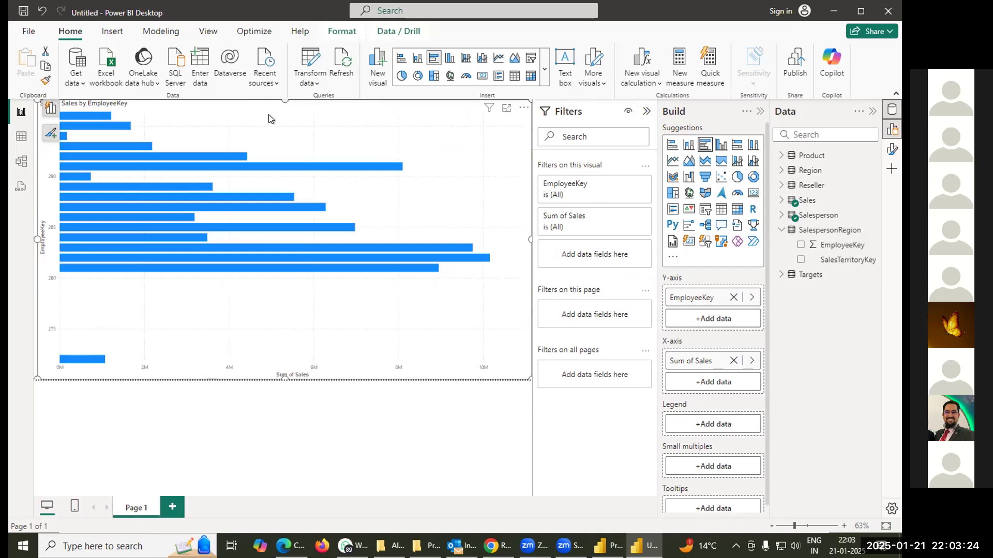
pyautogui.moveTo(486, 110)
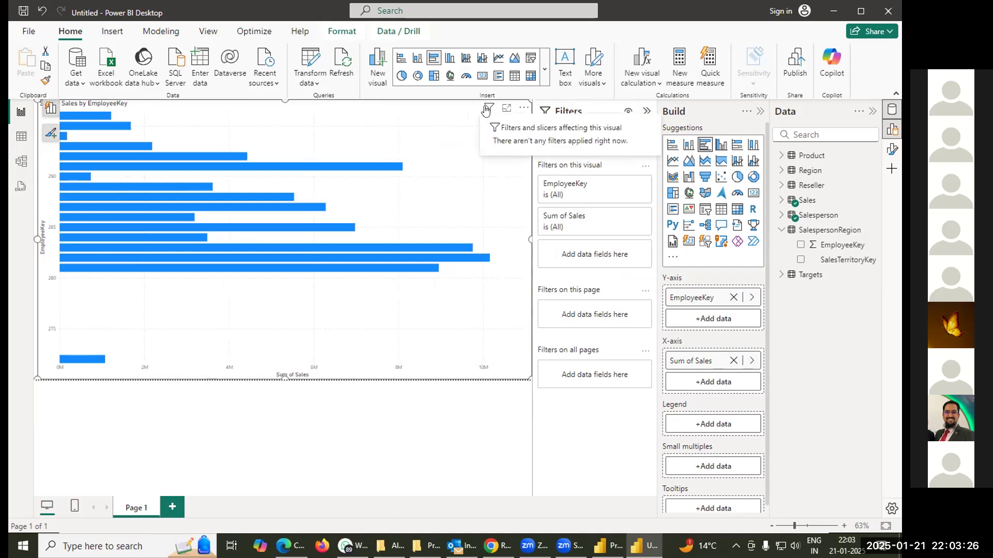
pyautogui.click(523, 108)
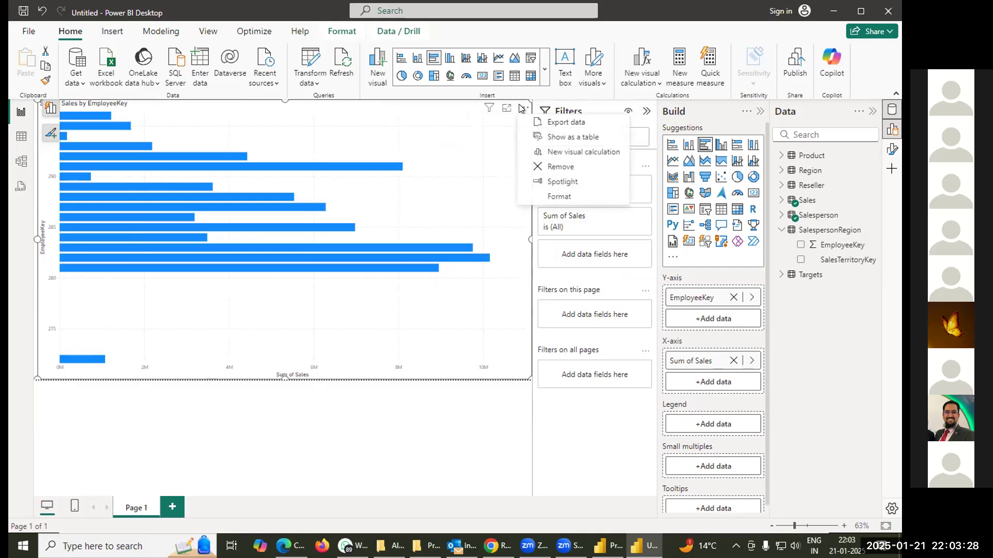
pyautogui.rightClick(479, 117)
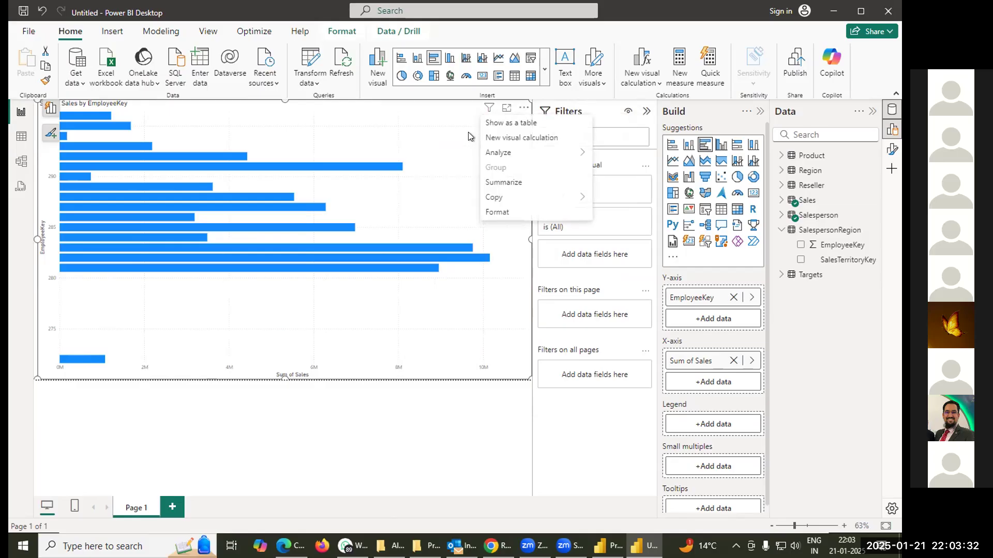
pyautogui.moveTo(526, 151)
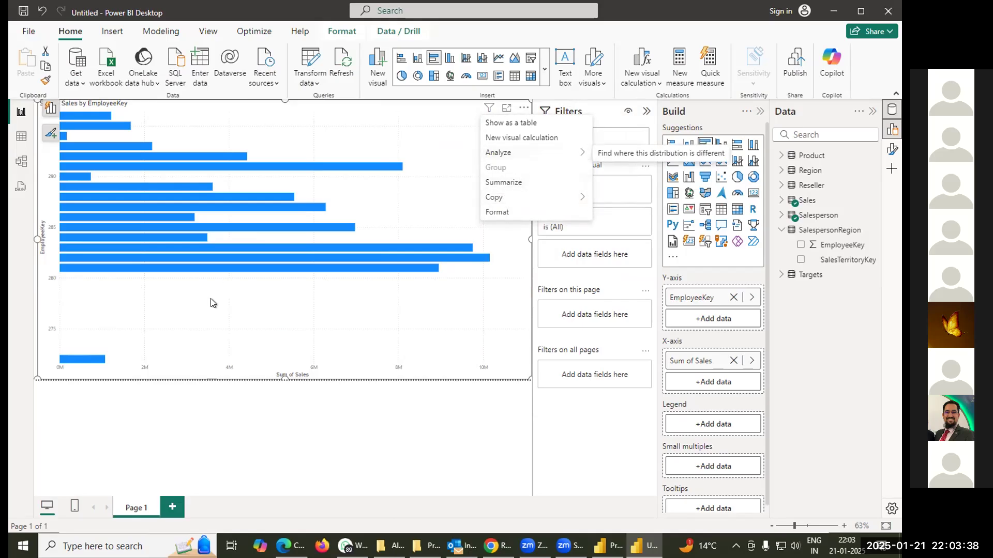
pyautogui.click(95, 314)
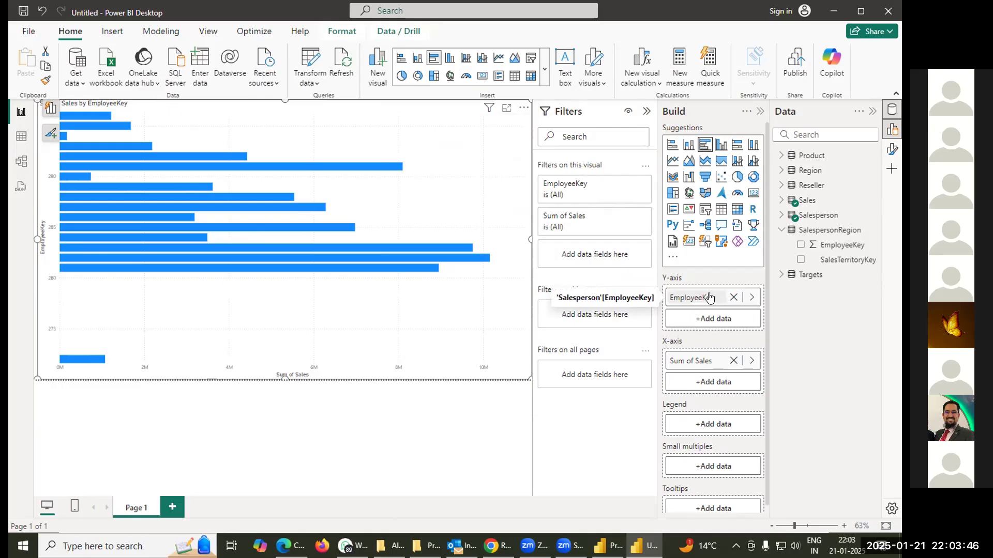
# - Add Target from the Targets table to the bar chart's X-axis alongside Sum of Sales
pyautogui.click(752, 361)
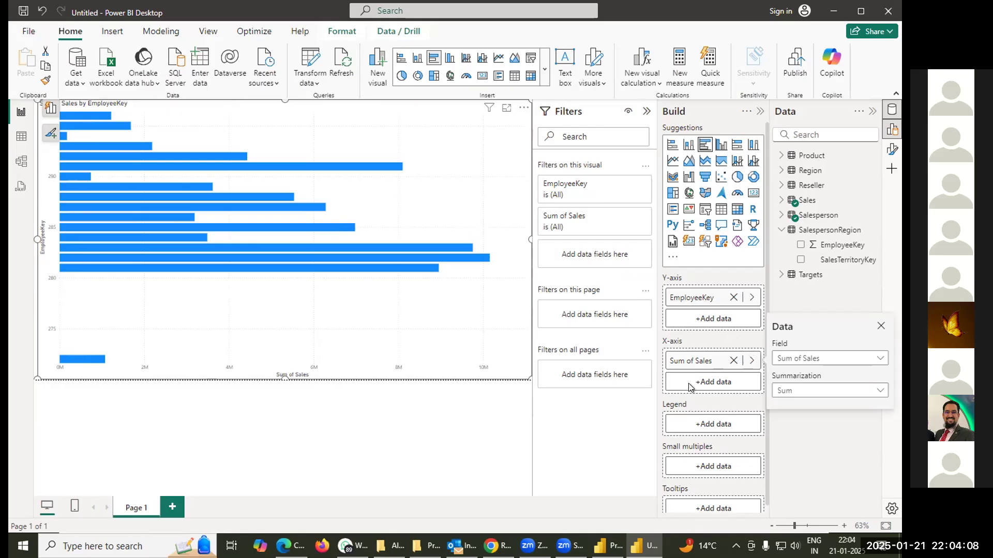
pyautogui.click(705, 383)
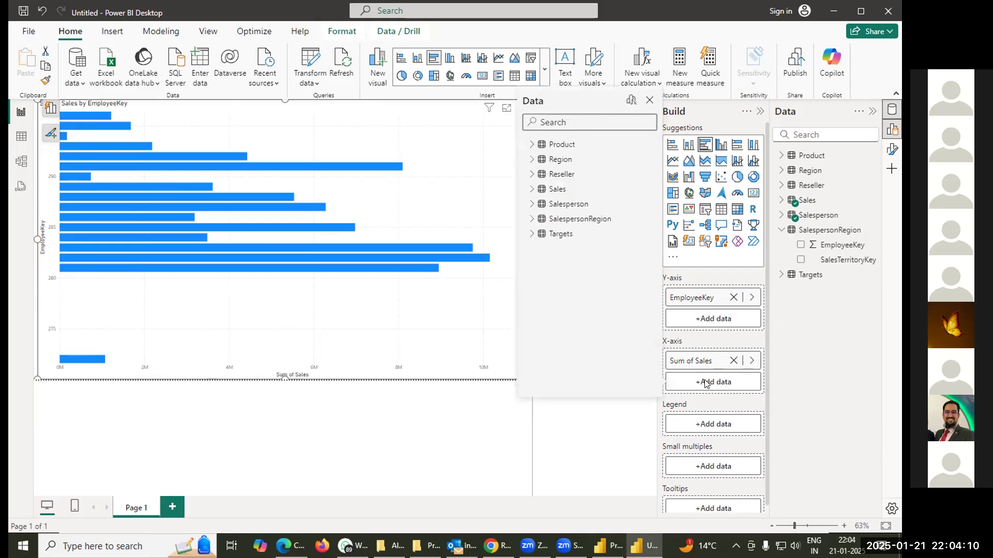
pyautogui.click(532, 234)
pyautogui.click(551, 264)
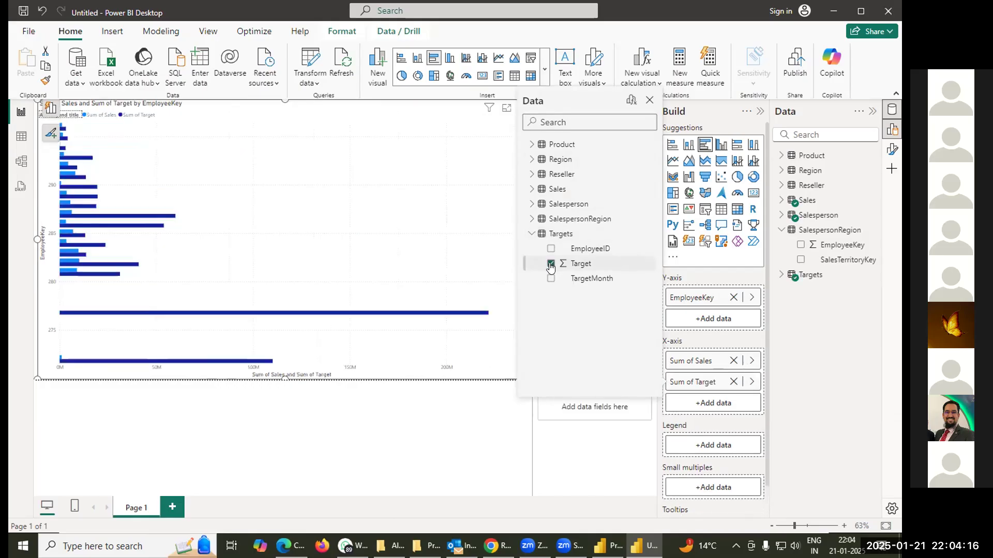
pyautogui.click(649, 101)
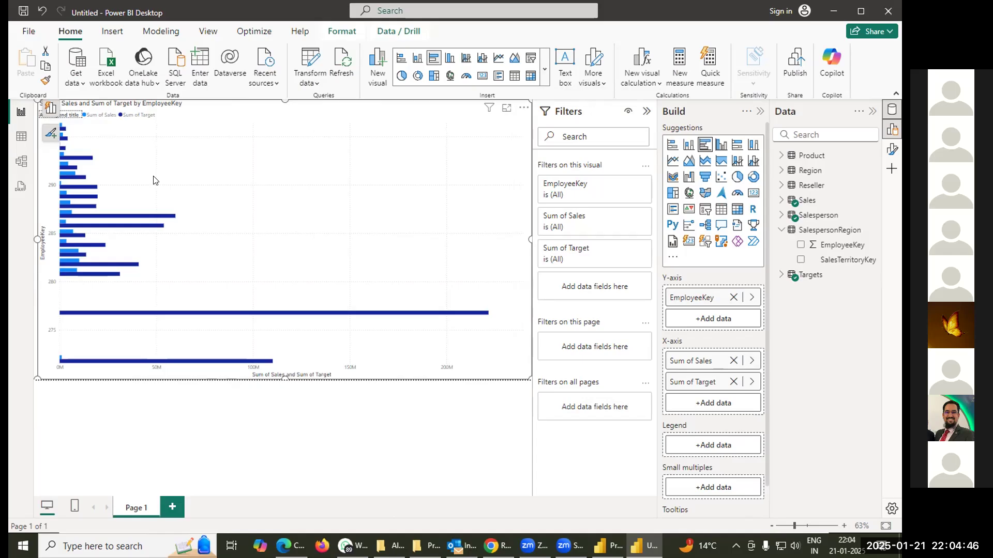
# - Narrow the bar chart to under half the page width and insert an empty table visual beside it
pyautogui.moveTo(531, 256); pyautogui.dragTo(452, 262)
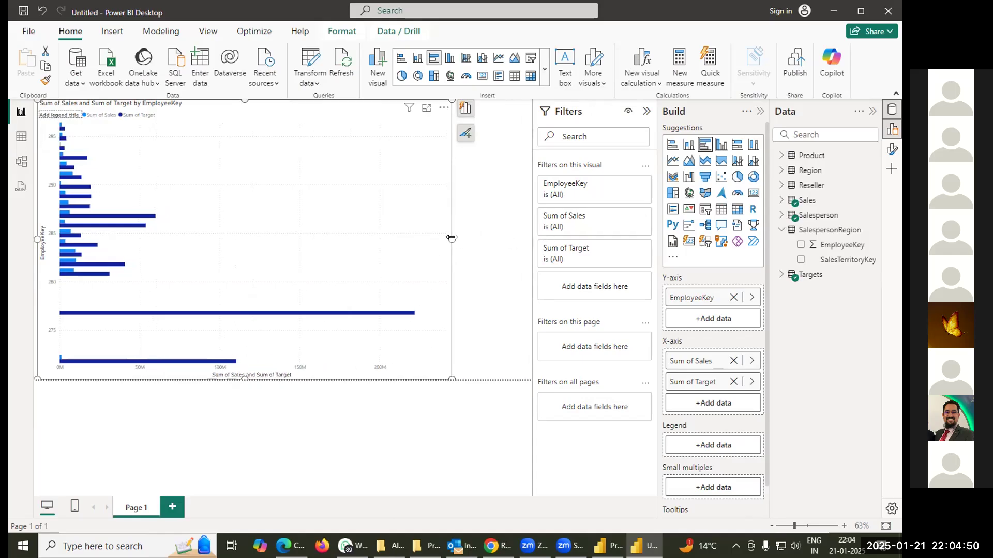
pyautogui.moveTo(451, 238); pyautogui.dragTo(231, 256)
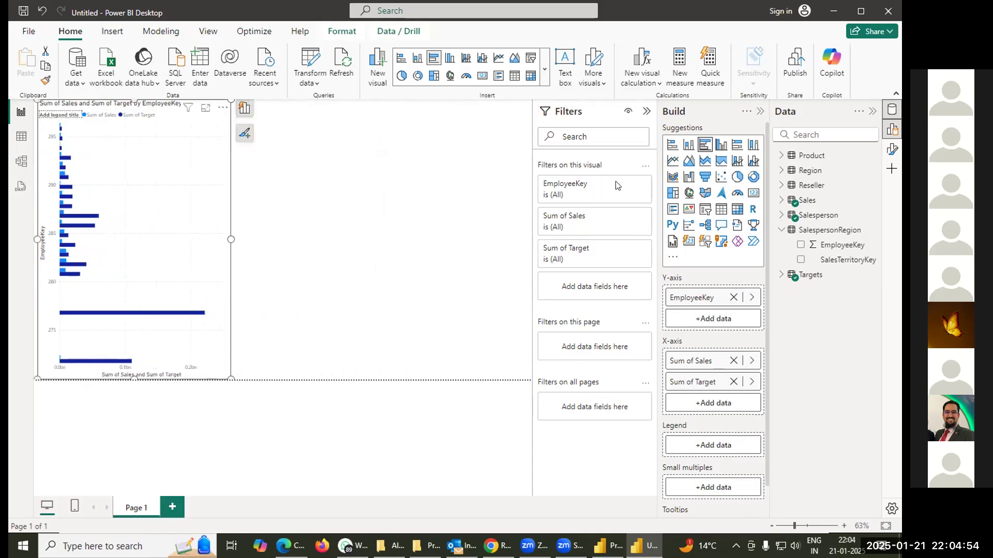
pyautogui.click(406, 187)
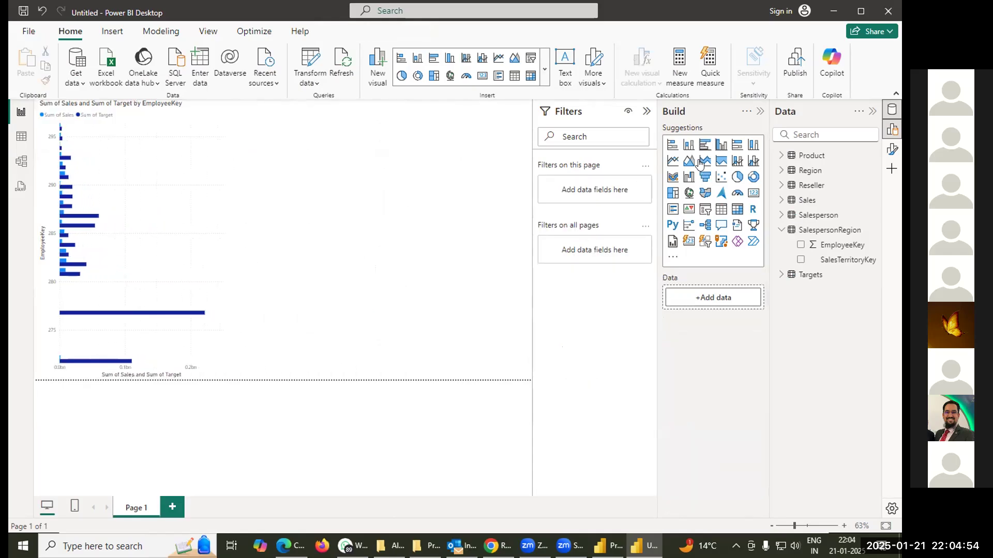
pyautogui.click(515, 76)
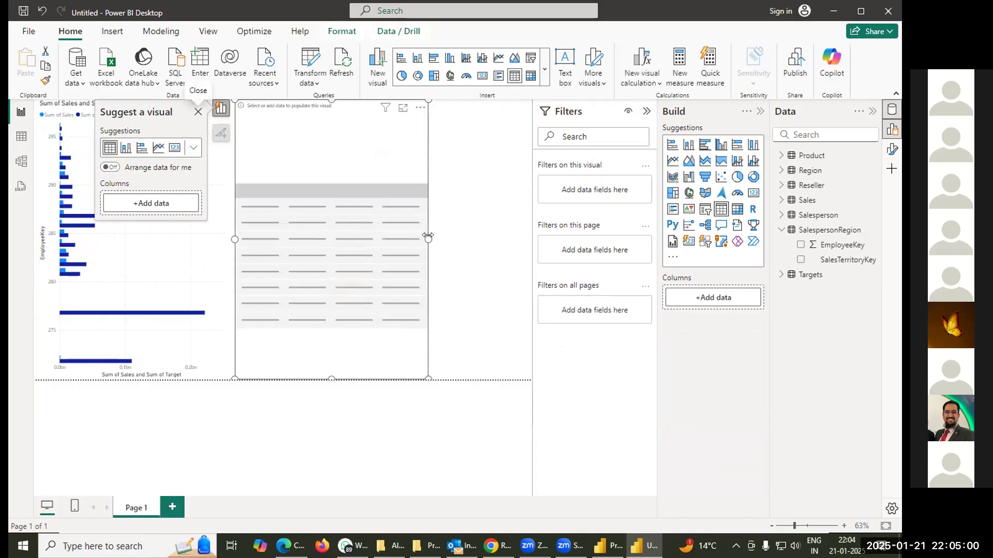
# - Create a new visual from the EmployeeKey field of the Salesperson table in the free canvas area beside the empty table visual
pyautogui.click(483, 257)
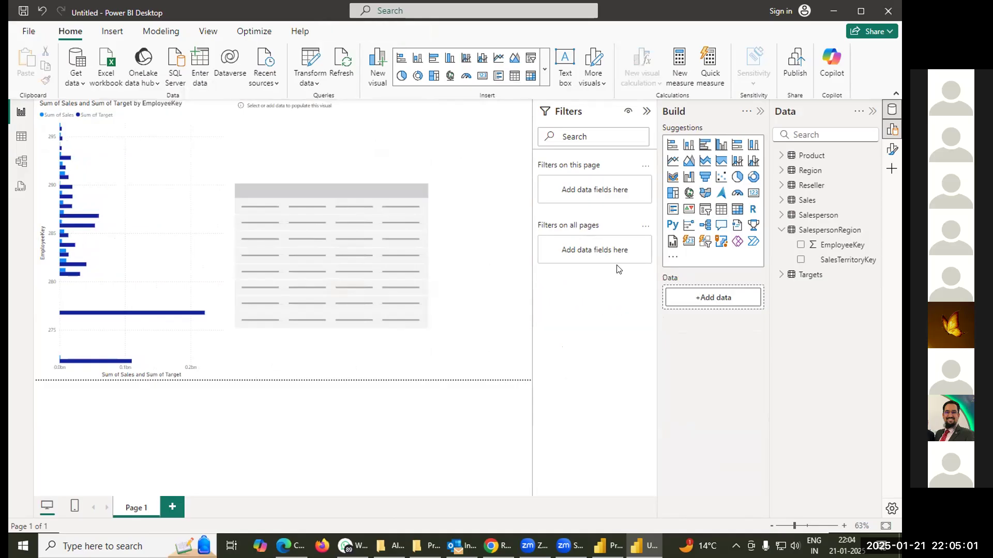
pyautogui.click(709, 296)
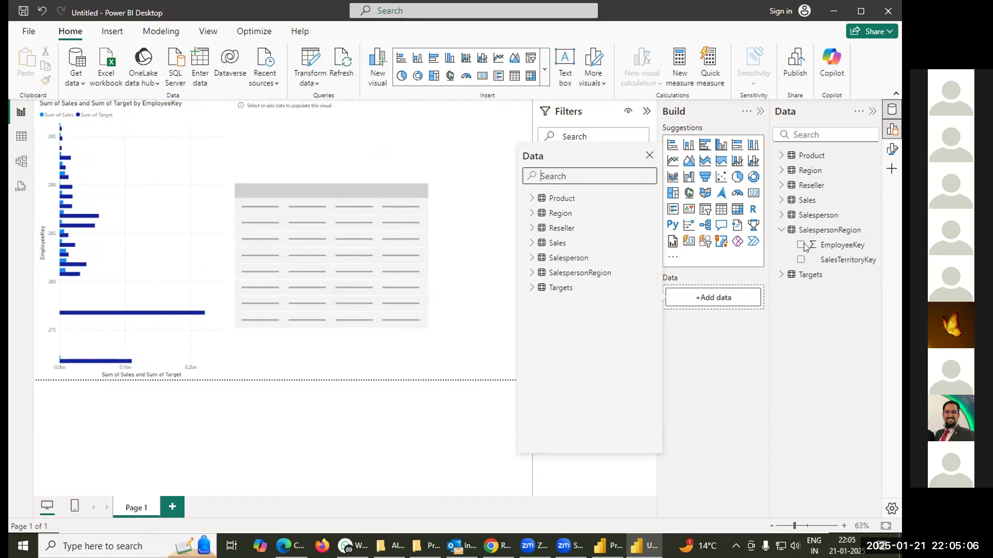
pyautogui.click(781, 215)
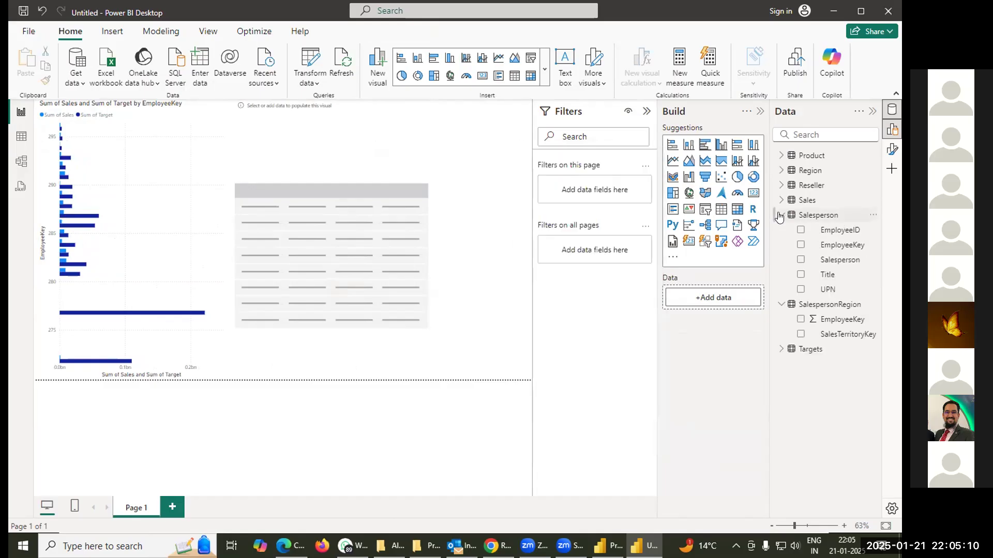
pyautogui.click(800, 245)
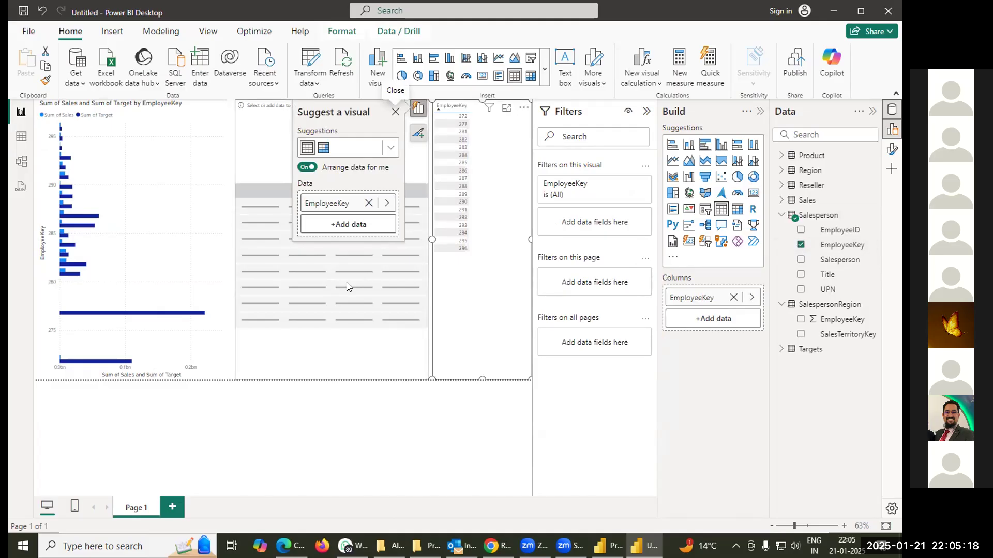
# - Delete the empty table visual and widen the EmployeeKey table toward the bar chart to fill the freed space
pyautogui.press('Delete')
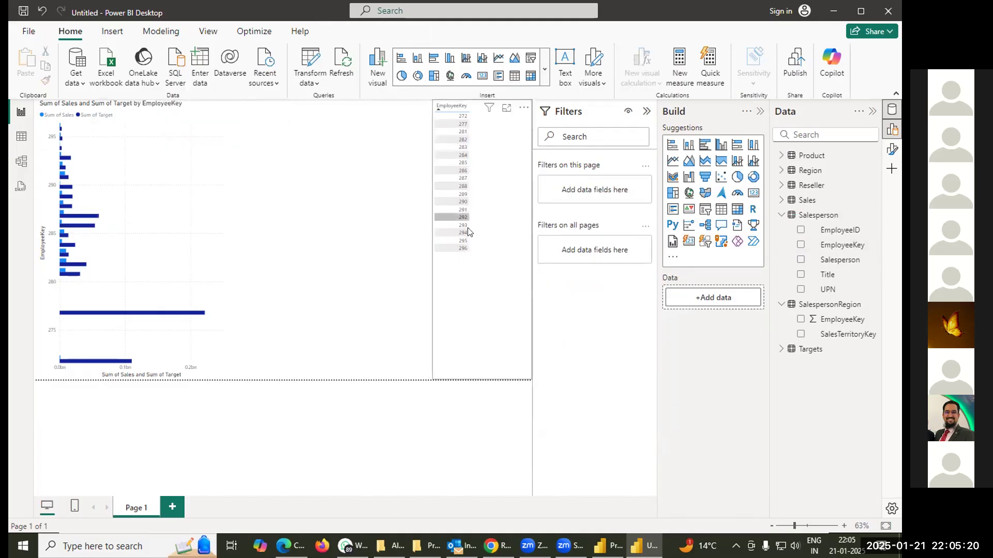
pyautogui.click(454, 218)
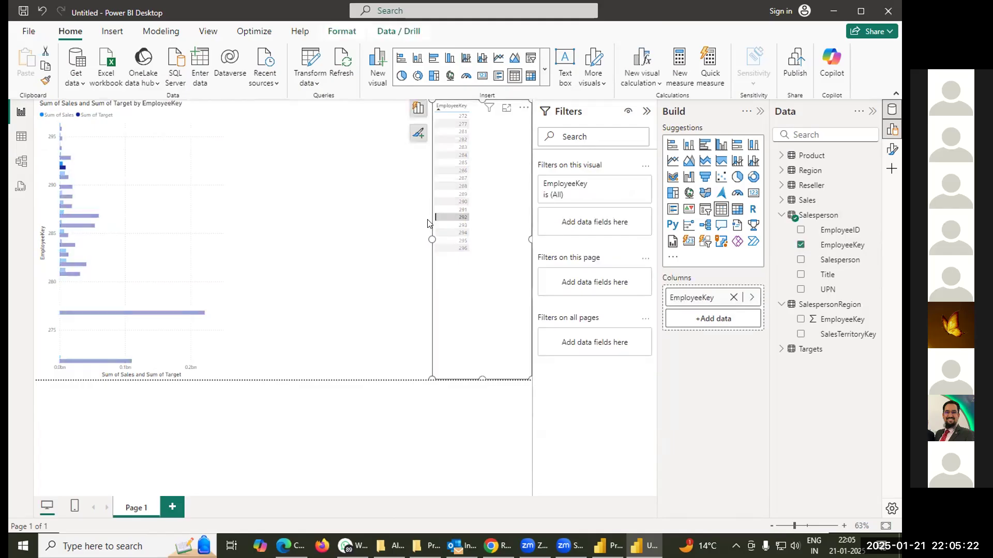
pyautogui.moveTo(433, 237); pyautogui.dragTo(266, 228)
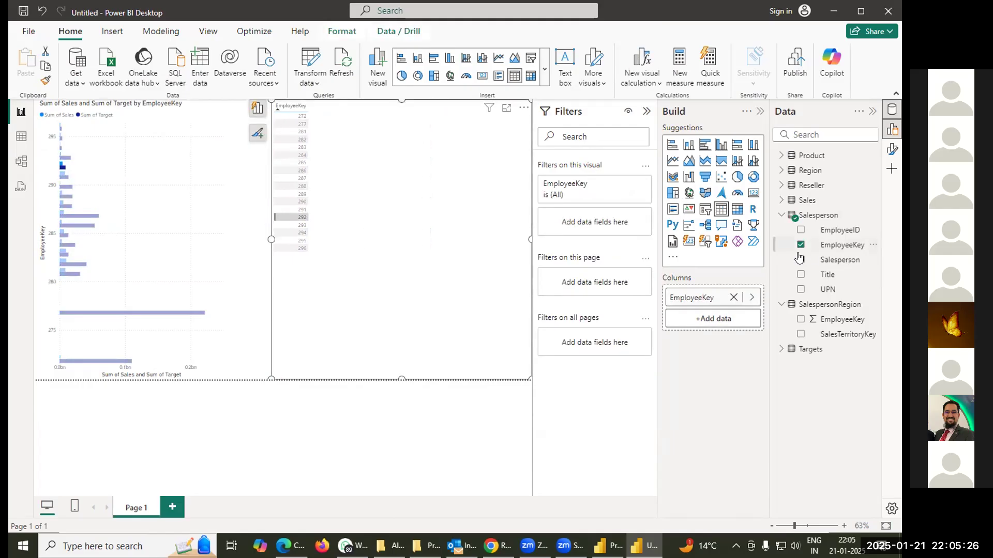
# - Add Sales from the Sales table and Target from the Targets table to the EmployeeKey visual, displaying it as a table
pyautogui.click(781, 200)
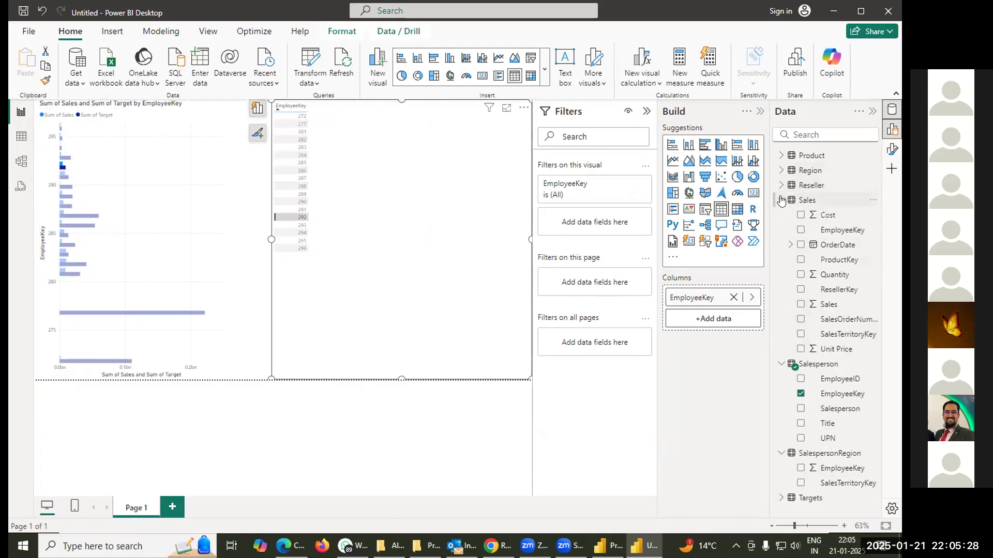
pyautogui.click(801, 304)
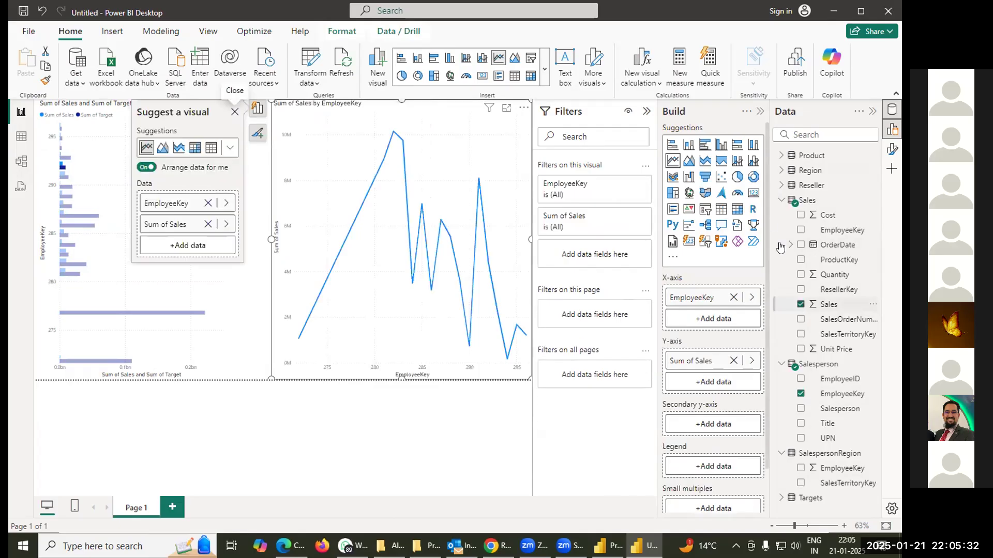
pyautogui.click(780, 202)
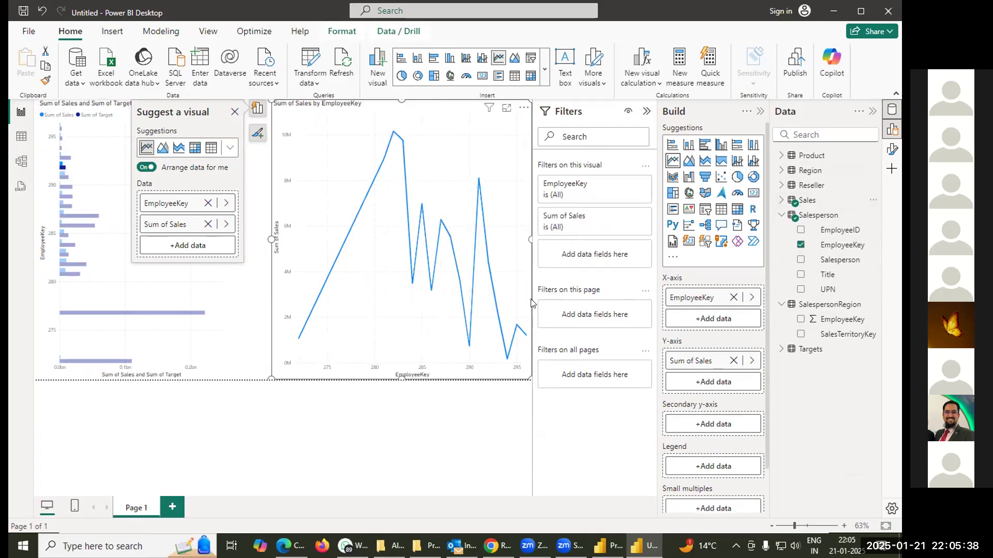
pyautogui.click(513, 76)
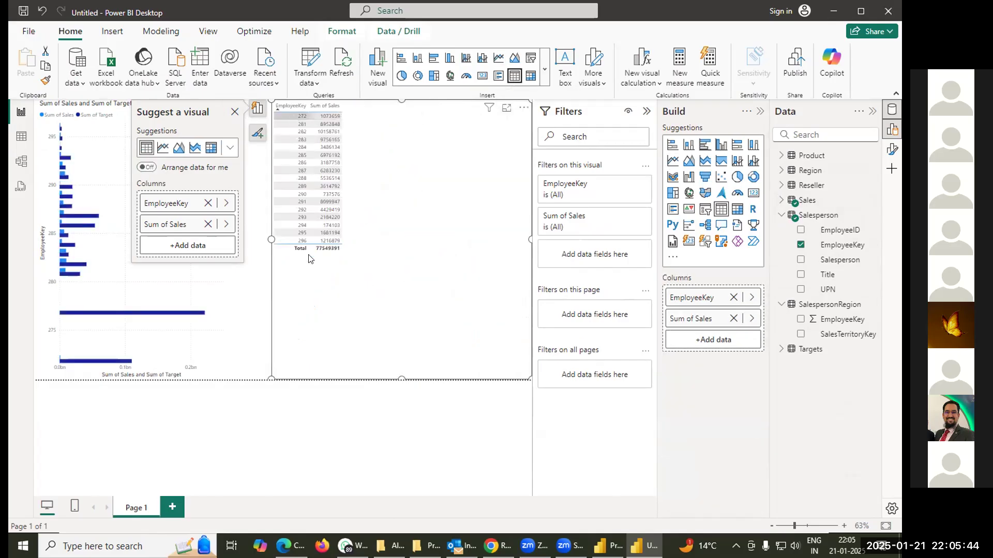
pyautogui.click(781, 350)
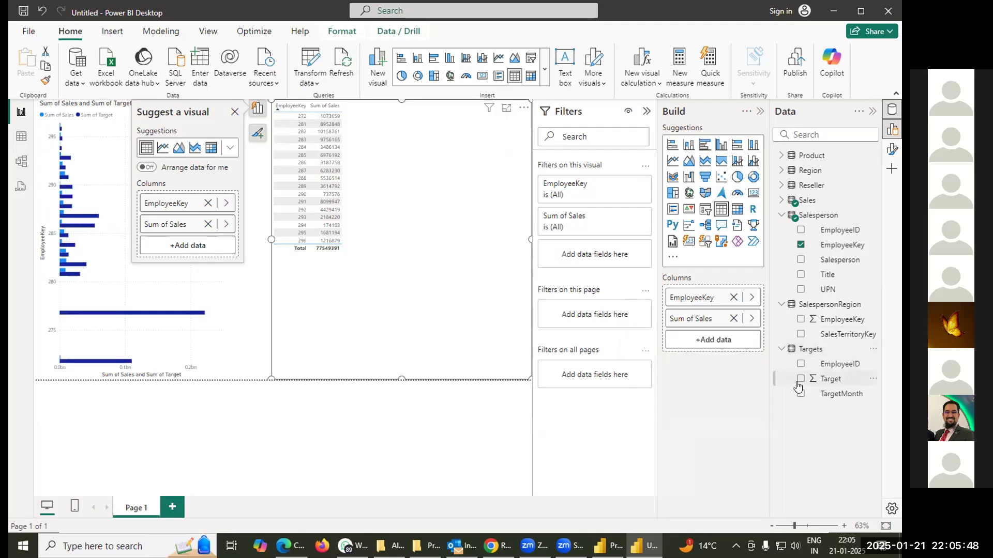
pyautogui.click(800, 380)
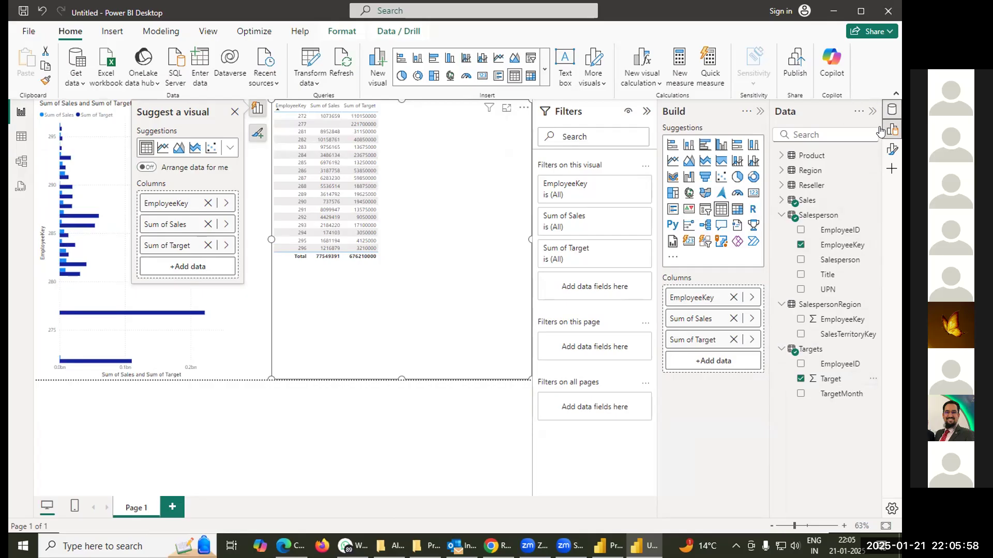
# - Set the font size of the table visual's values to 18
pyautogui.click(892, 150)
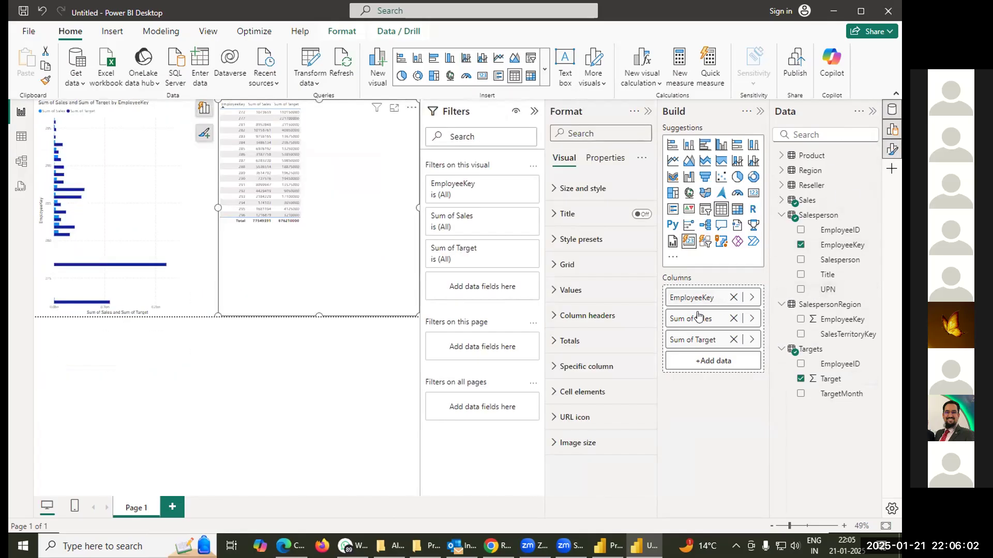
pyautogui.click(892, 150)
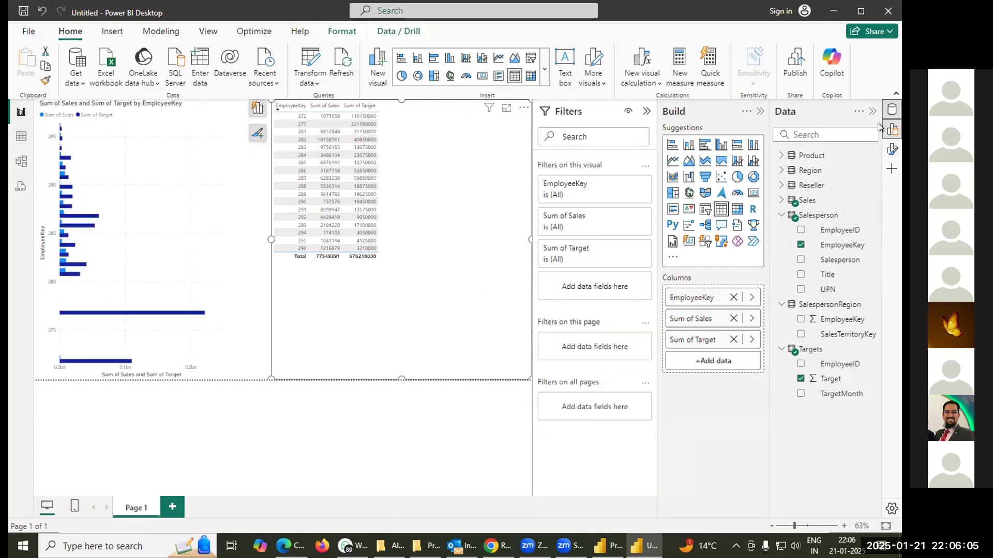
pyautogui.click(892, 150)
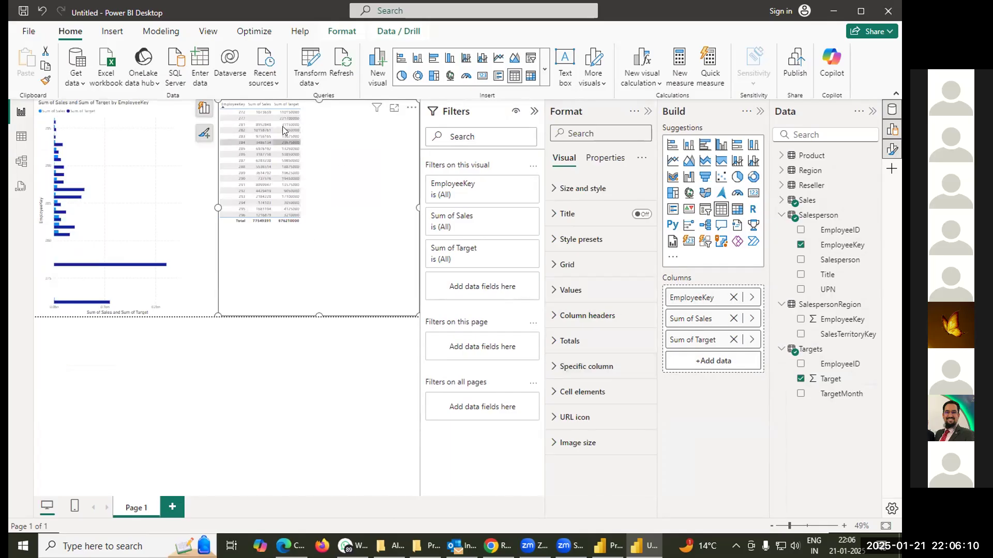
pyautogui.click(554, 292)
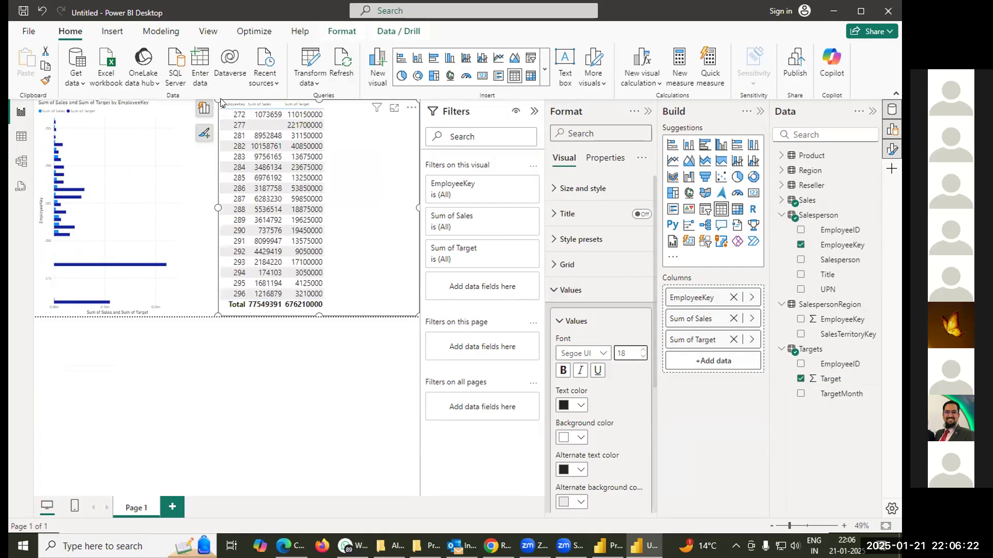
pyautogui.click(558, 322)
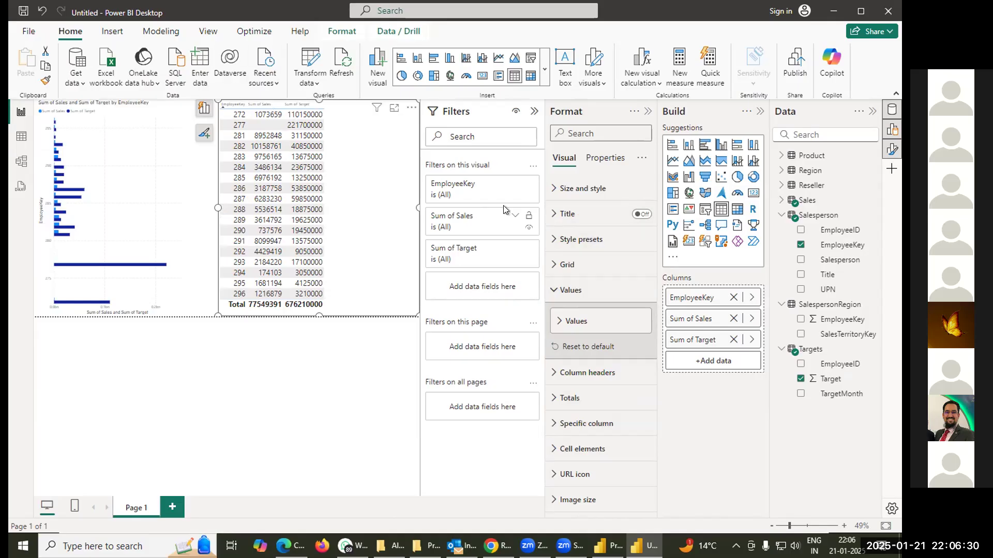
# - Format the table visual's column header text as bold with font size 14
pyautogui.click(552, 373)
pyautogui.scroll(-4, 606, 389)
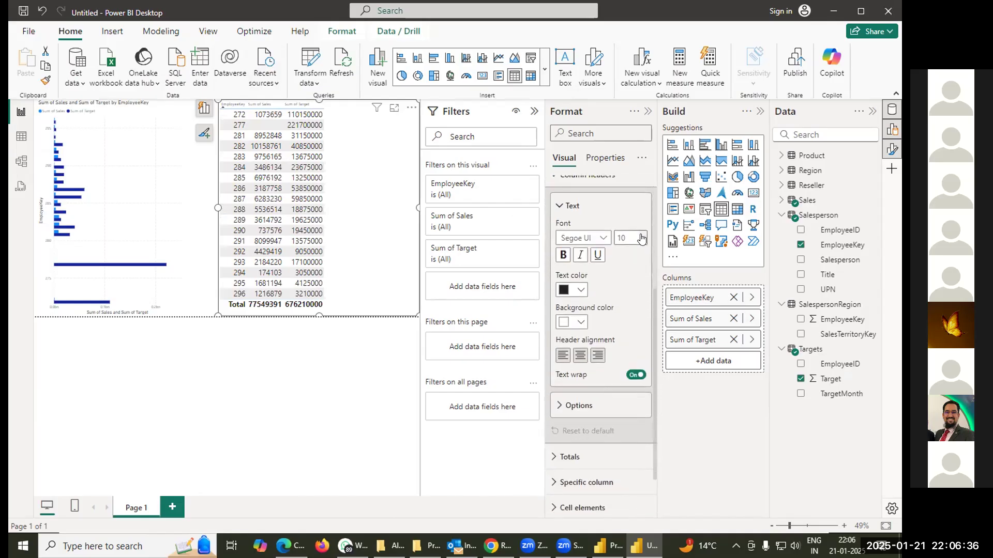
pyautogui.click(641, 235)
pyautogui.click(641, 235)
pyautogui.click(563, 255)
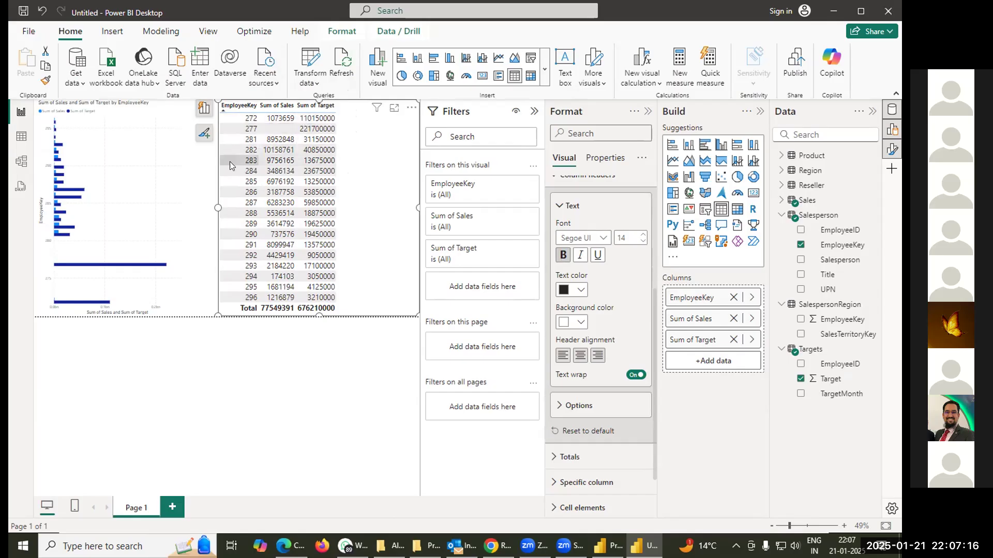
# - Check the relationships in the data model and set the table visual's Target column to Don't summarize
pyautogui.click(18, 164)
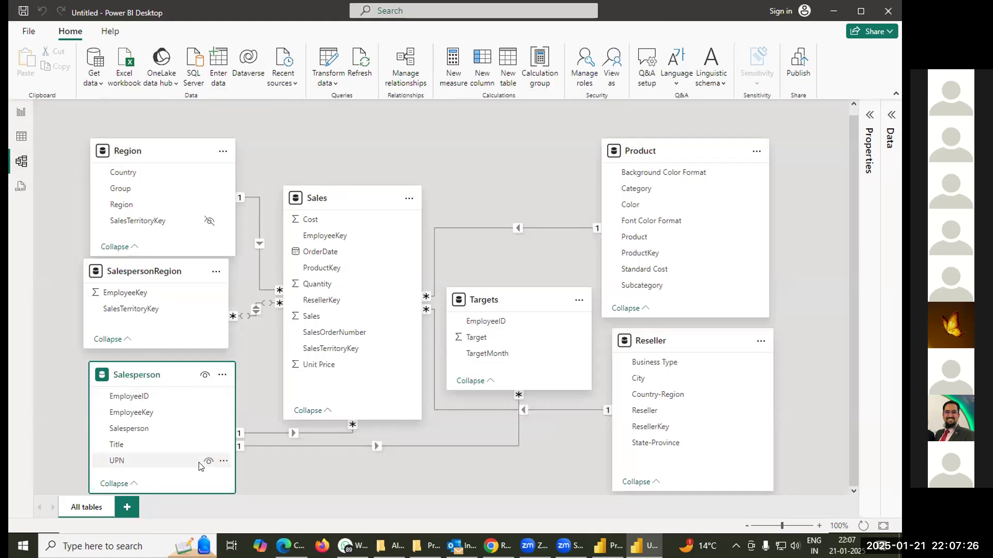
pyautogui.click(20, 113)
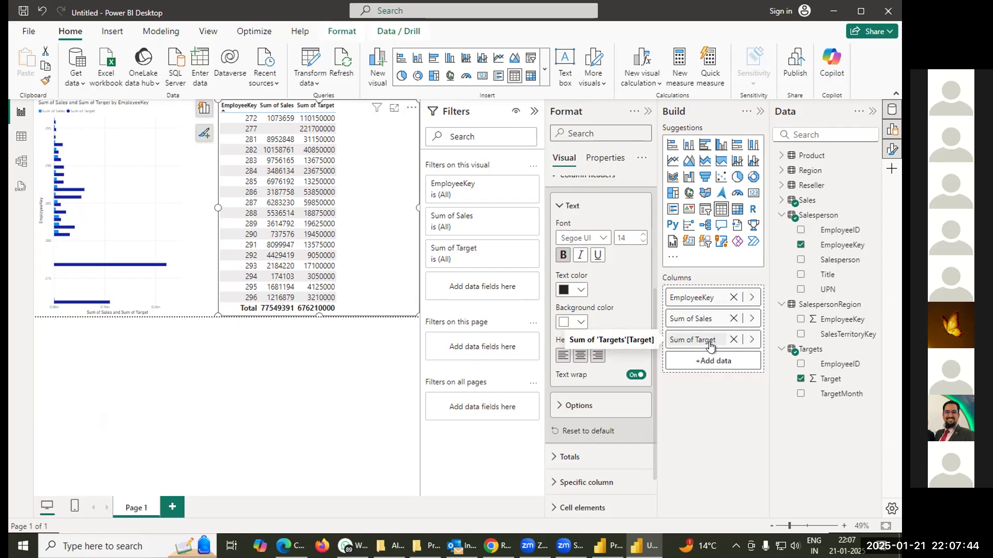
pyautogui.click(753, 339)
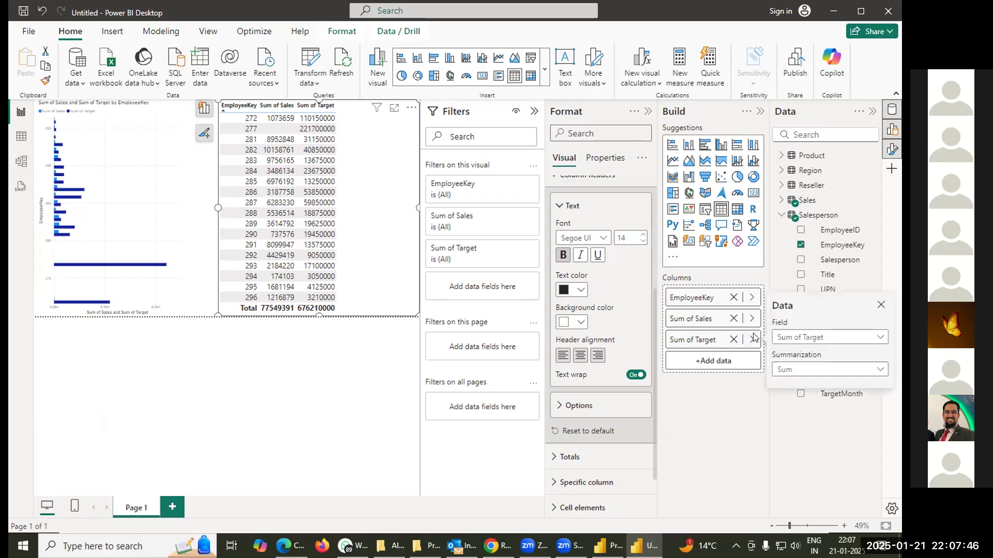
pyautogui.click(790, 370)
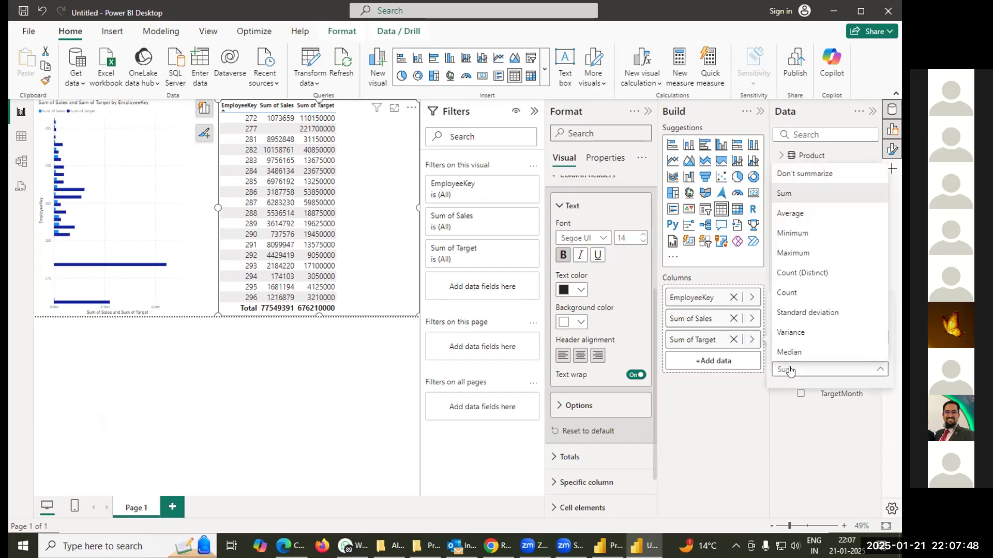
pyautogui.click(798, 175)
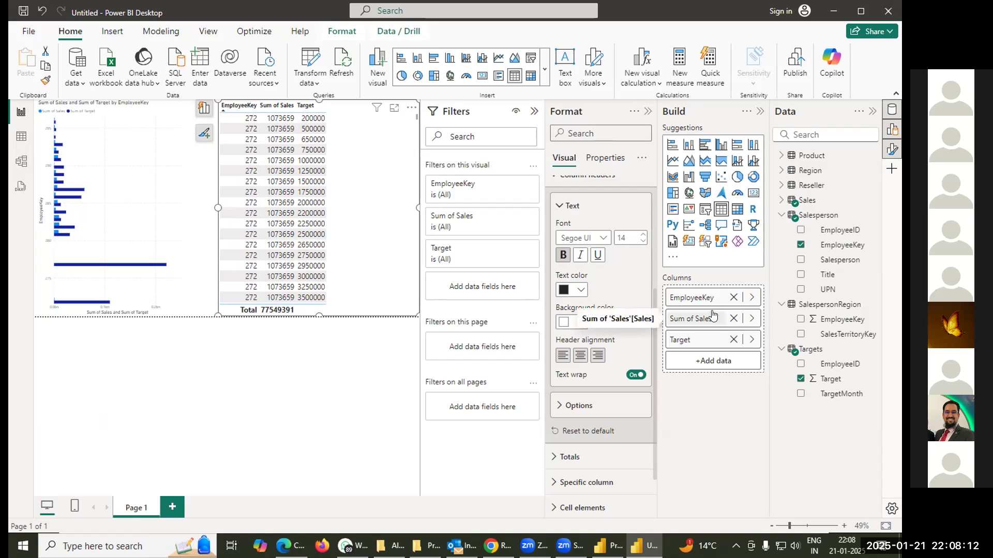
# - Set the summarization of the table visual's Sales column to Don't summarize
pyautogui.click(750, 319)
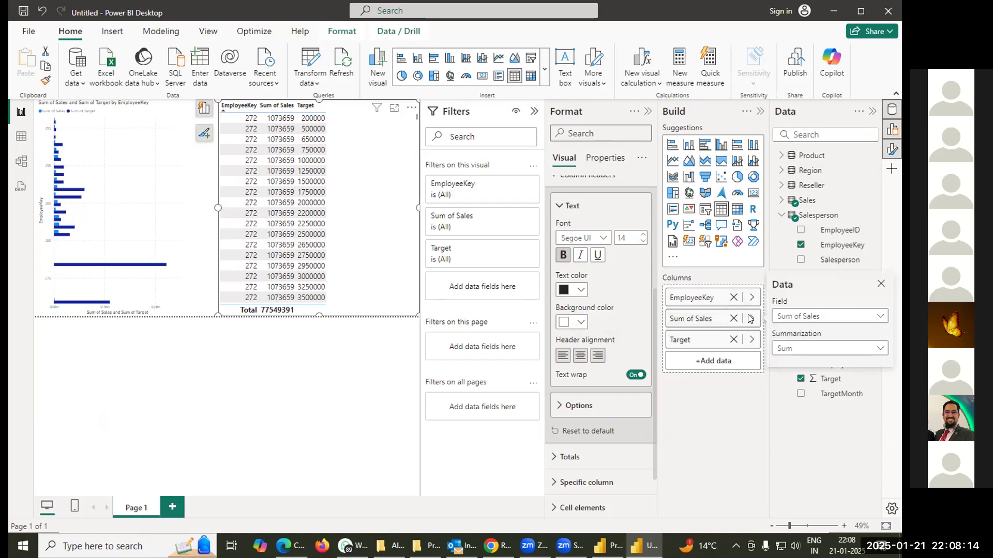
pyautogui.click(795, 348)
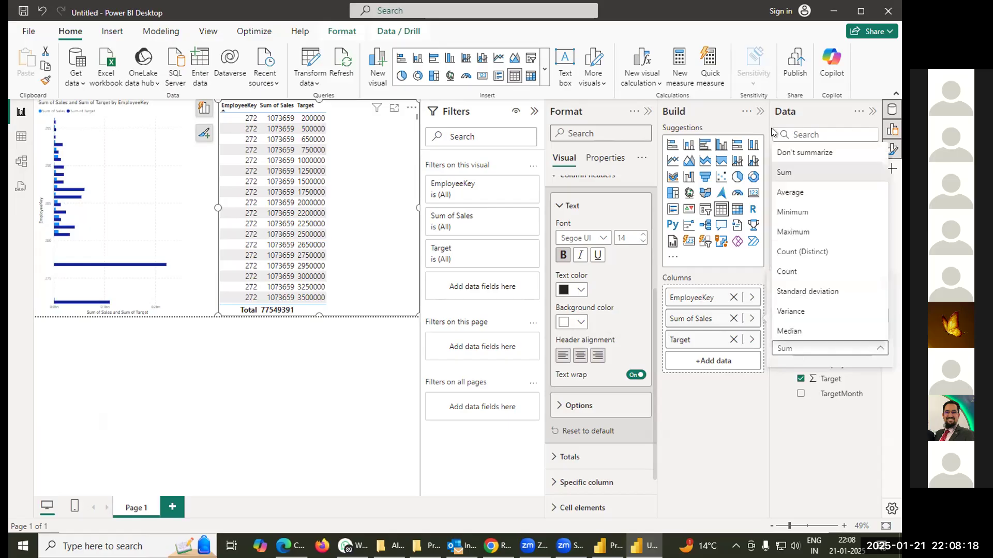
pyautogui.click(789, 153)
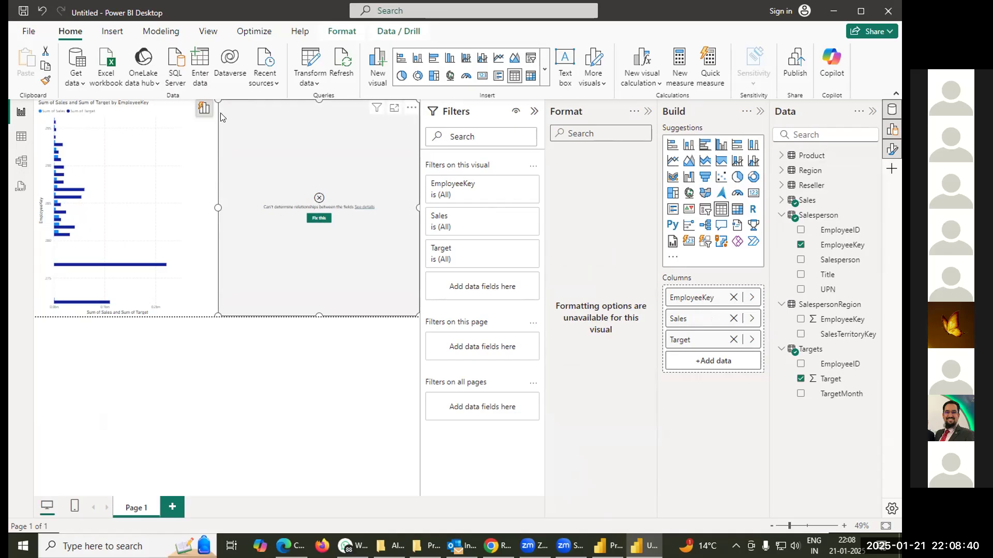
# - Show the data of the Targets table and check the TargetMonth column's grouping and data category options
pyautogui.click(19, 139)
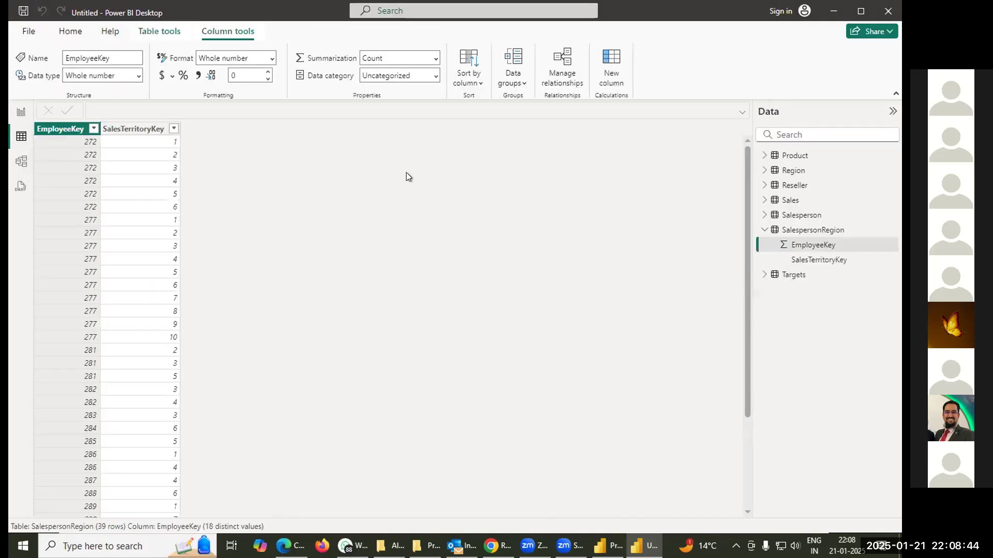
pyautogui.click(781, 276)
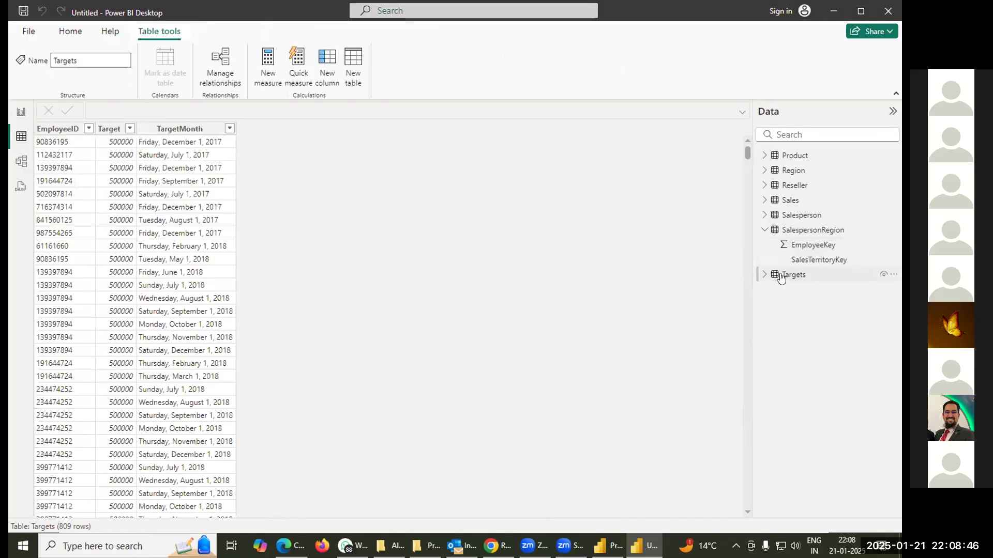
pyautogui.click(169, 133)
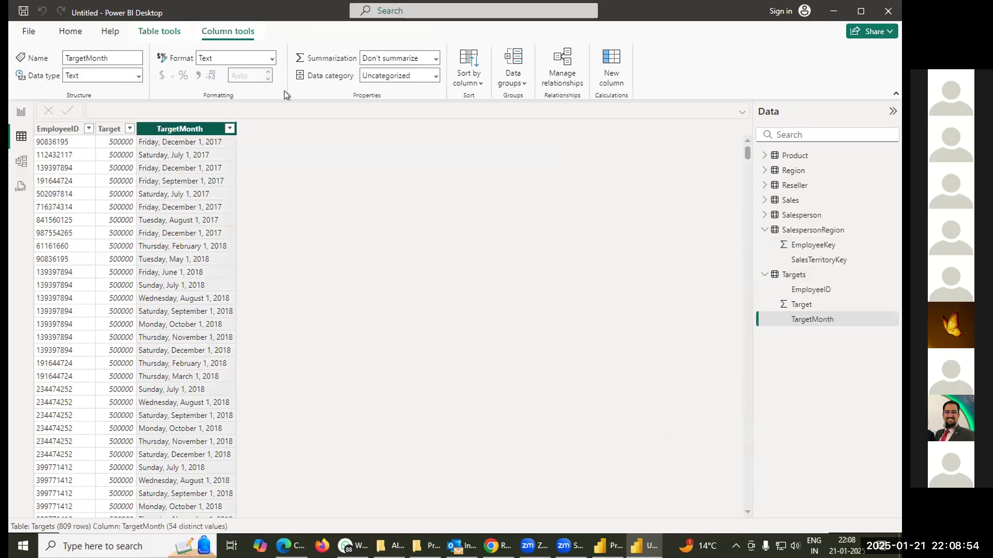
pyautogui.click(517, 78)
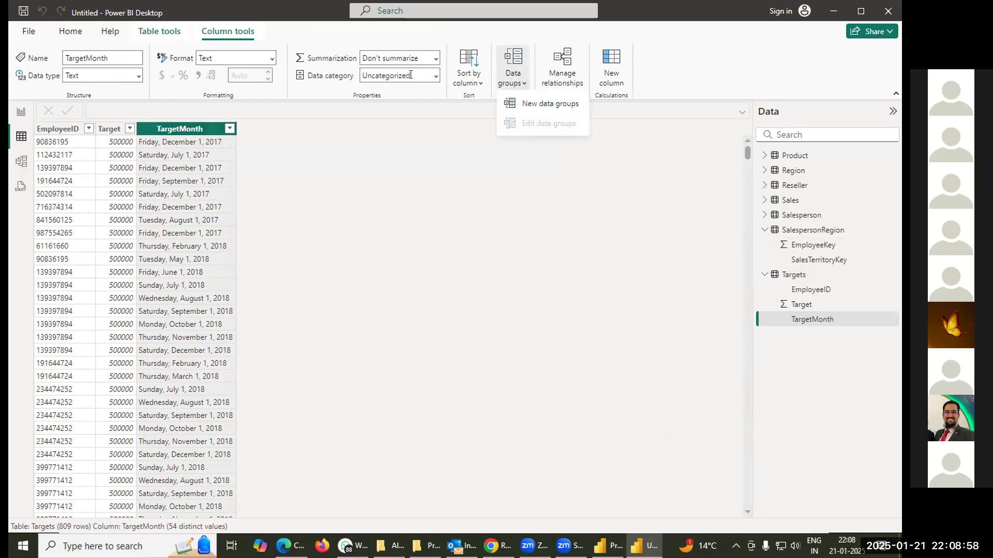
pyautogui.click(431, 77)
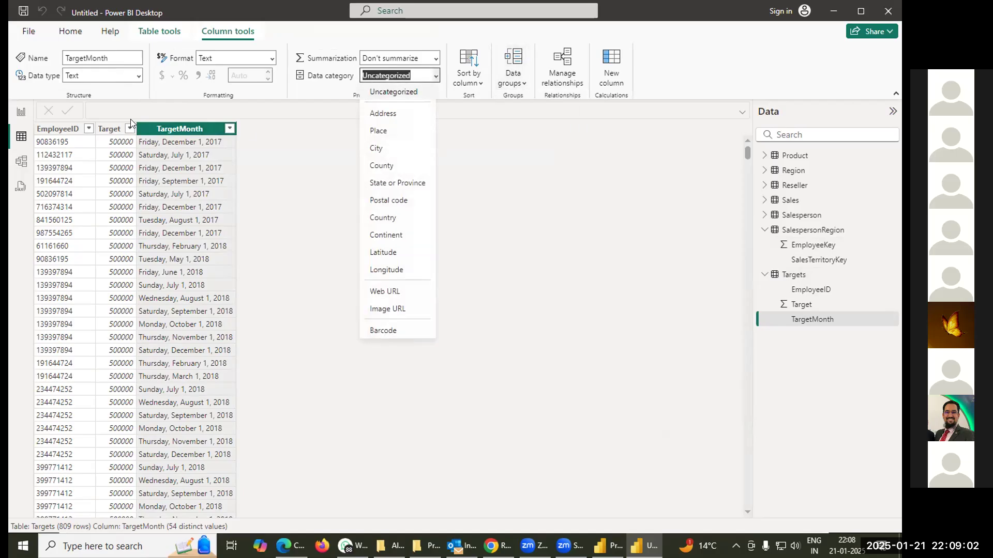
pyautogui.click(185, 130)
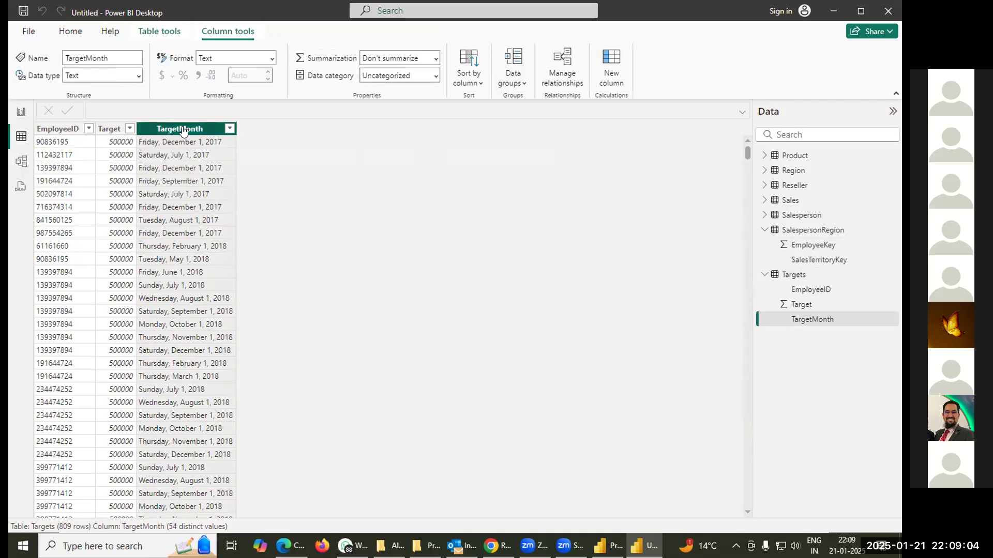
# - Try to change the TargetMonth column's data type to Date in the Targets table
pyautogui.click(138, 77)
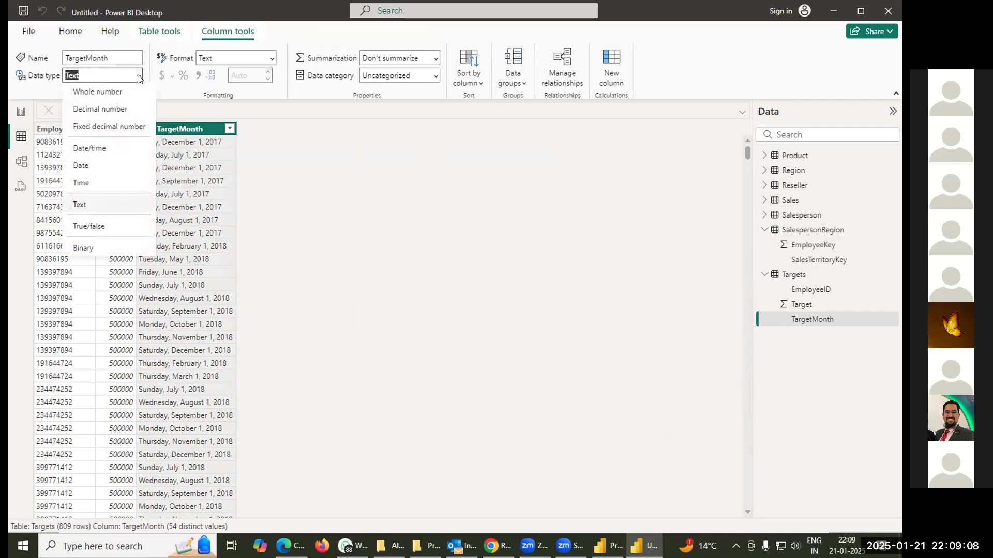
pyautogui.click(90, 166)
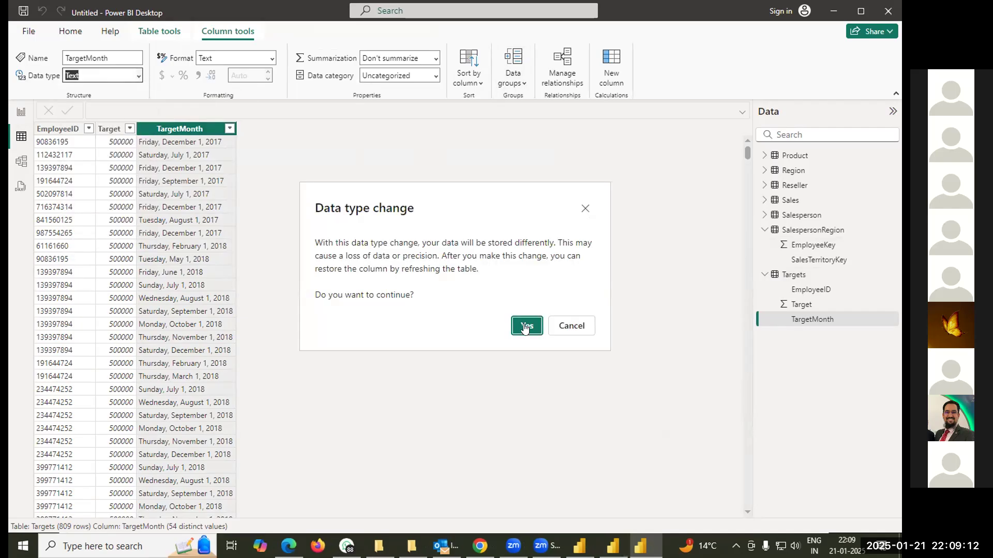
pyautogui.click(527, 327)
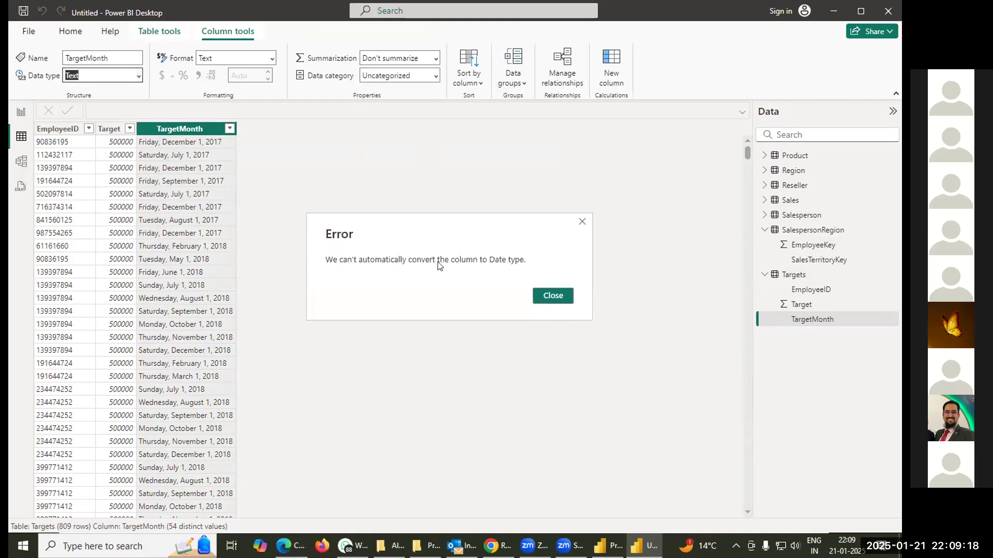
pyautogui.click(555, 297)
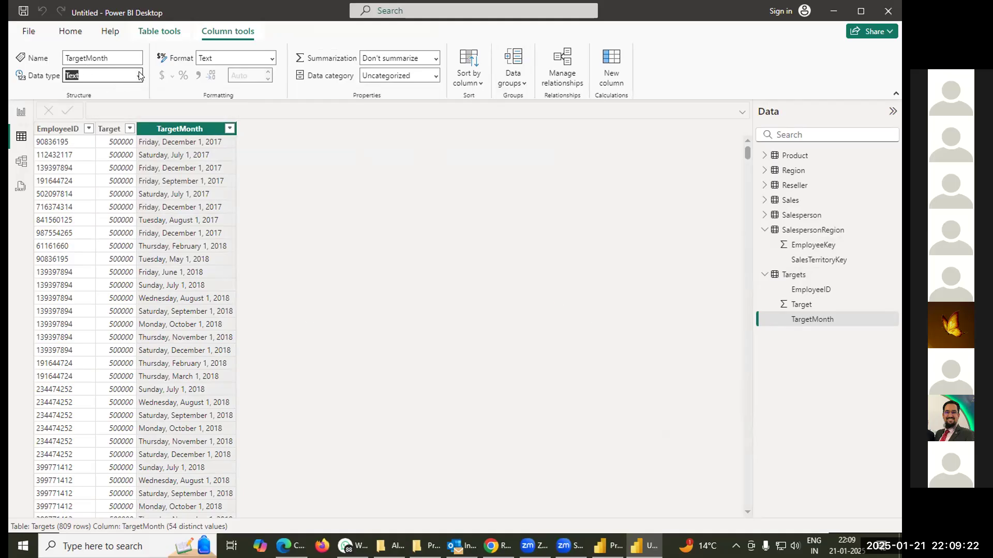
# - Check the TargetMonth column's format and try to change its data type to Date/time
pyautogui.click(271, 59)
pyautogui.click(271, 59)
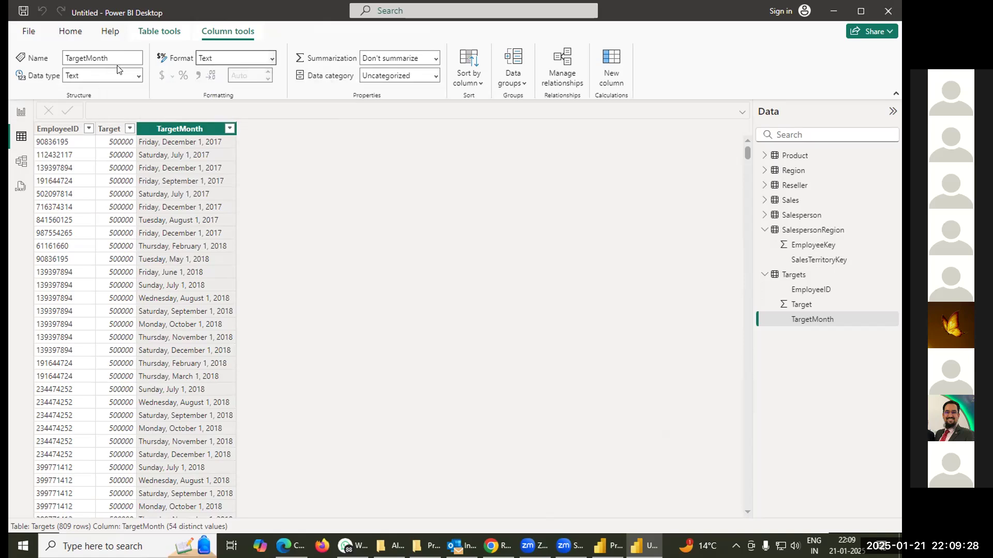
pyautogui.click(139, 77)
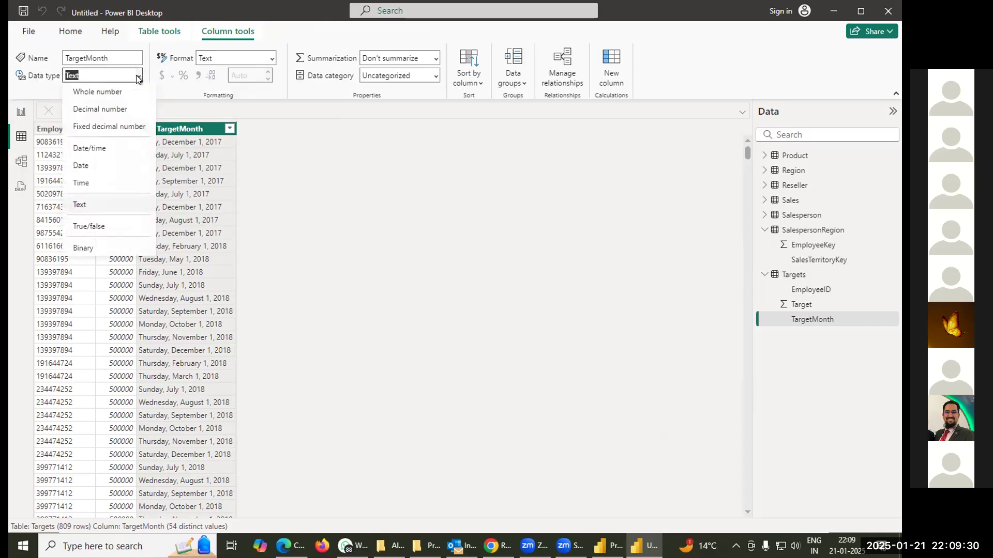
pyautogui.click(99, 149)
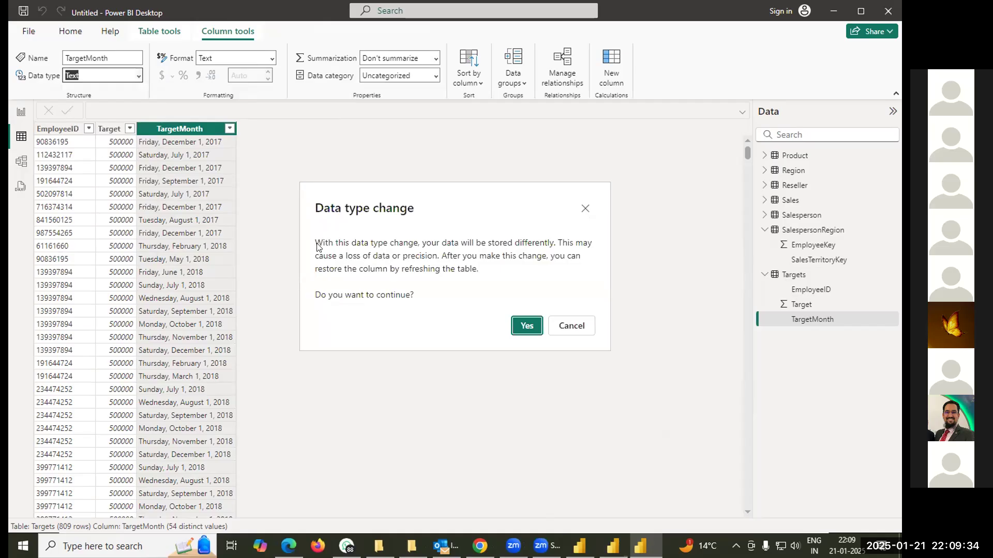
pyautogui.click(523, 326)
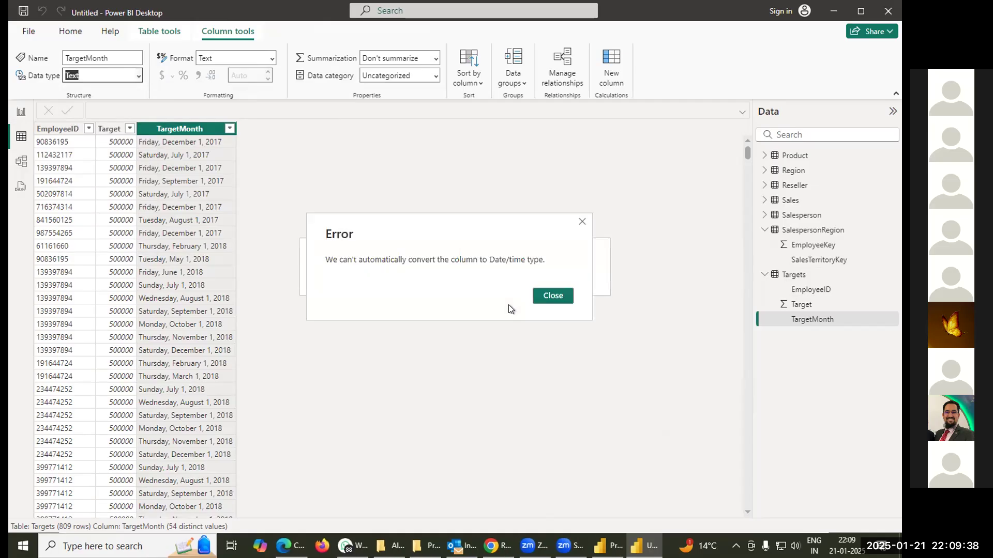
pyautogui.click(541, 293)
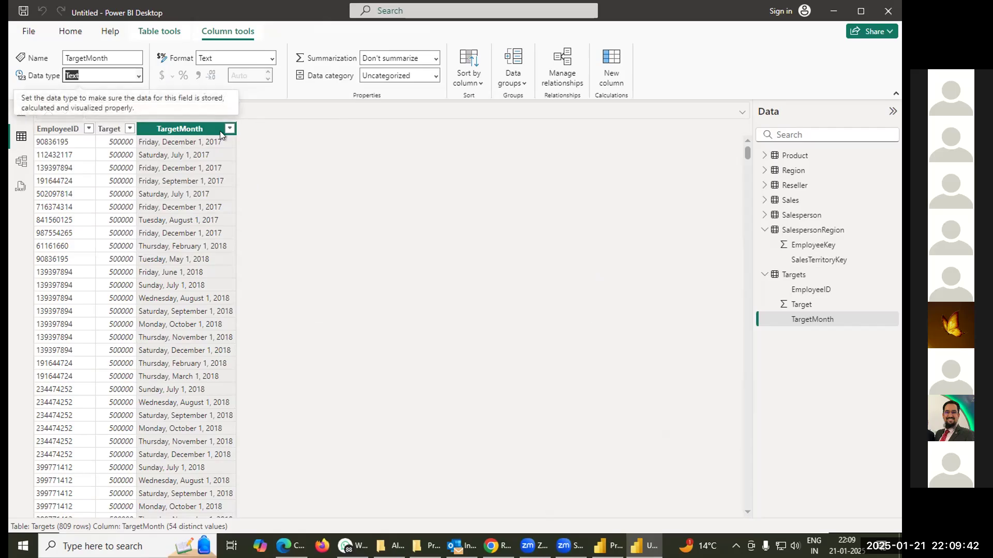
# - Try again to convert the TargetMonth column to the Date data type
pyautogui.click(136, 75)
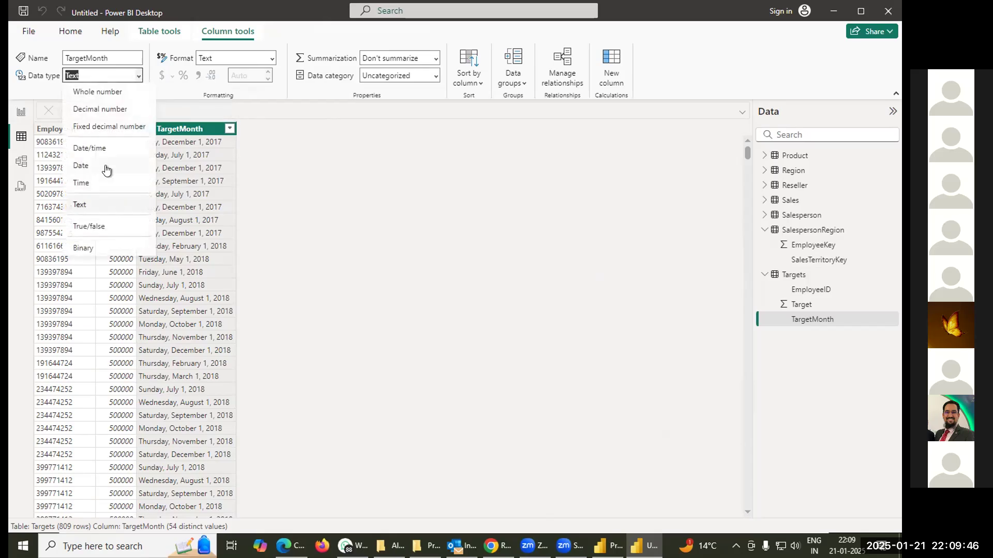
pyautogui.click(109, 167)
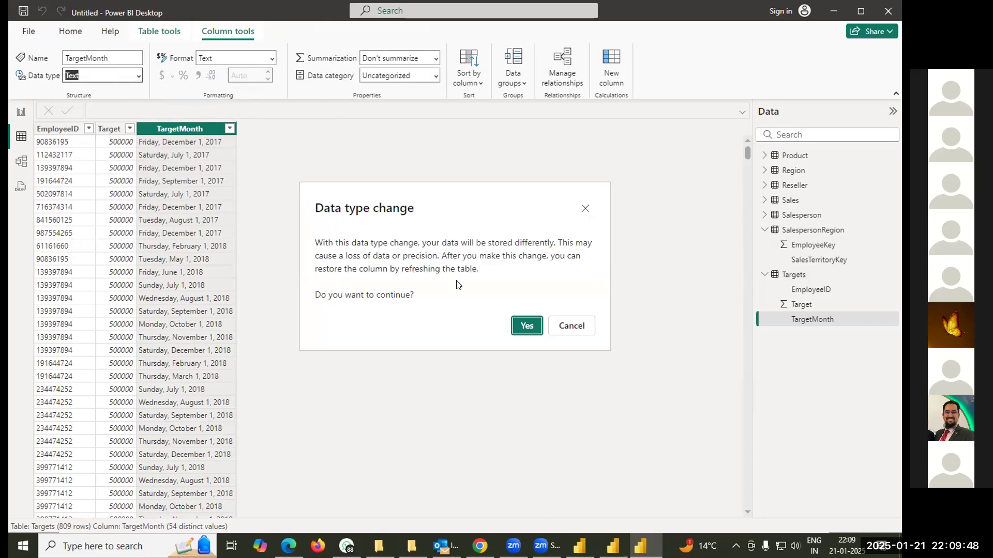
pyautogui.click(523, 329)
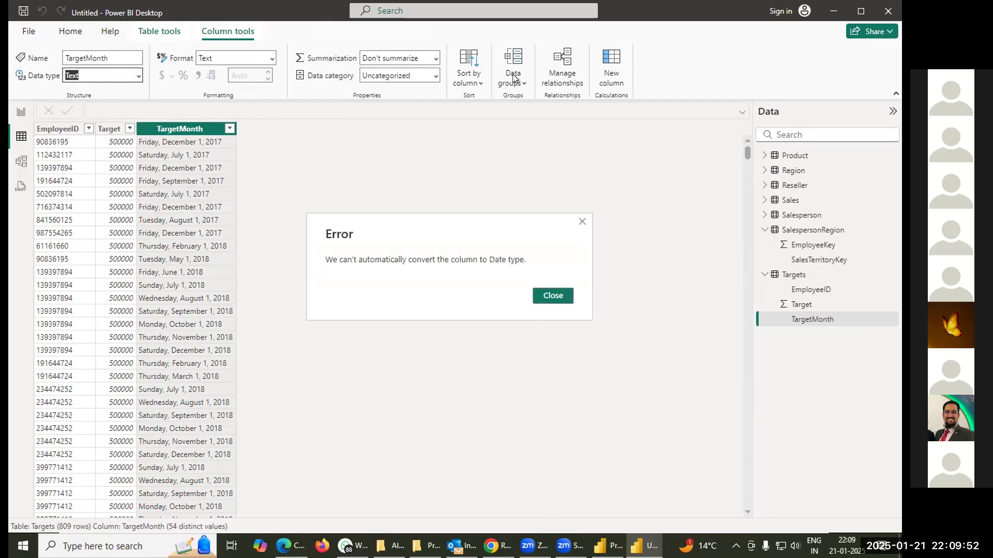
pyautogui.click(582, 221)
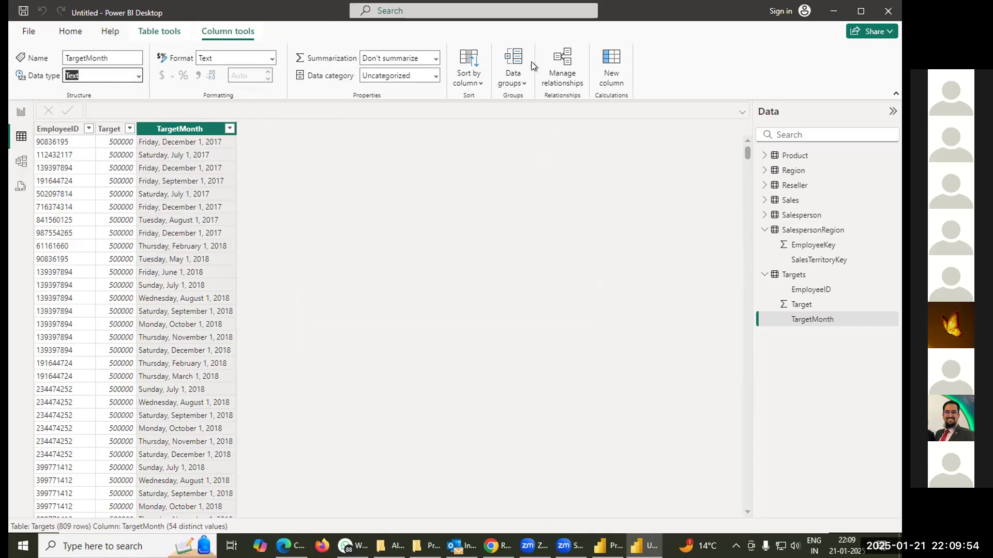
# - Try out a new data group on TargetMonth with the first nine listed values, ungroup them and cancel the group
pyautogui.click(511, 76)
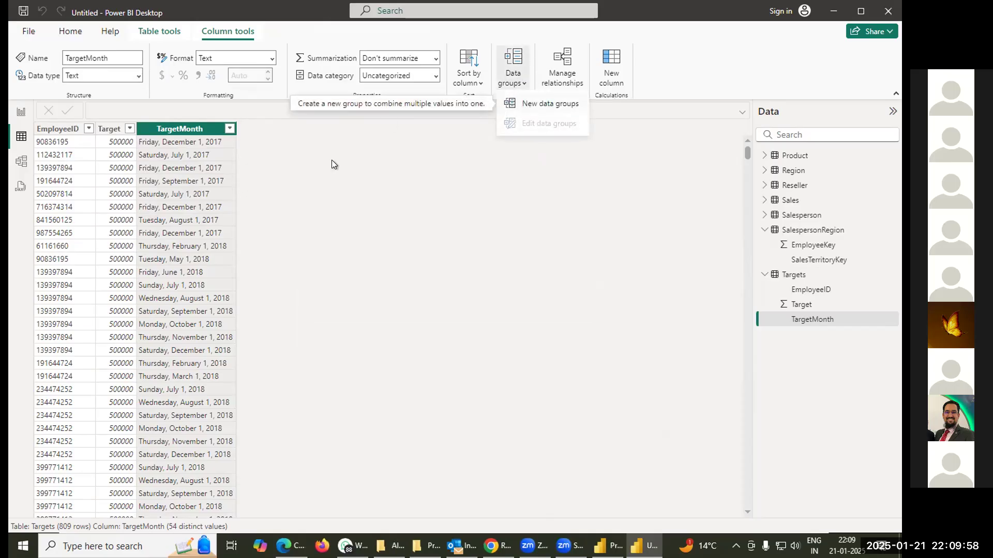
pyautogui.click(517, 103)
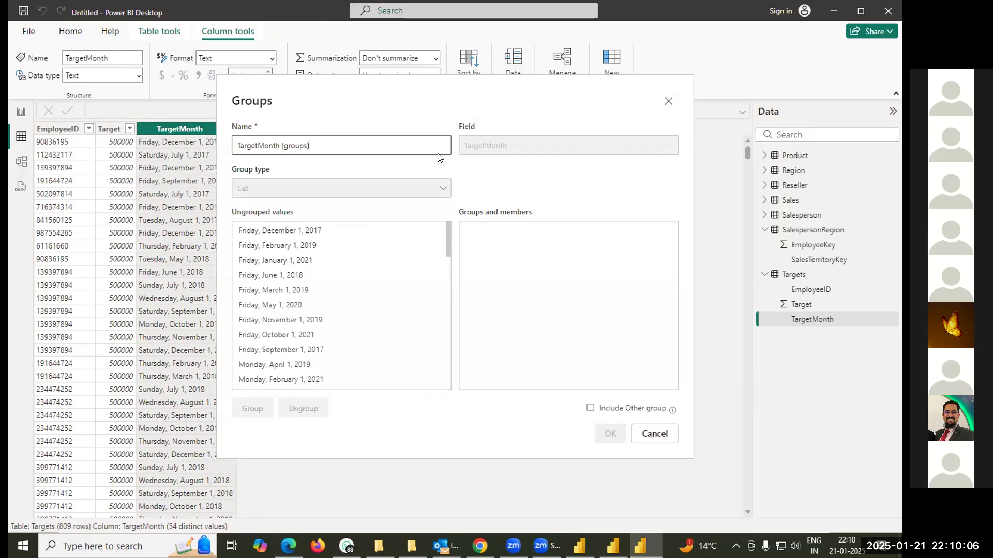
pyautogui.click(299, 233)
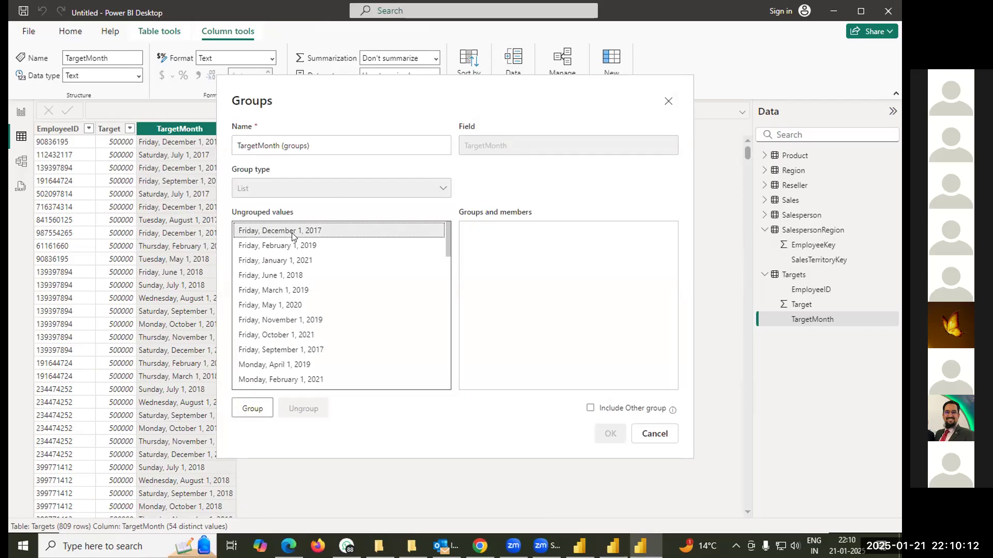
pyautogui.hotkey('shift', 'Down')
pyautogui.hotkey('shift', 'Down')
pyautogui.hotkey('shift', 'Down')
pyautogui.hotkey('shift', 'Down')
pyautogui.hotkey('shift', 'Down')
pyautogui.hotkey('shift', 'Down')
pyautogui.hotkey('shift', 'Down')
pyautogui.hotkey('shift', 'Down')
pyautogui.hotkey('shift', 'Down')
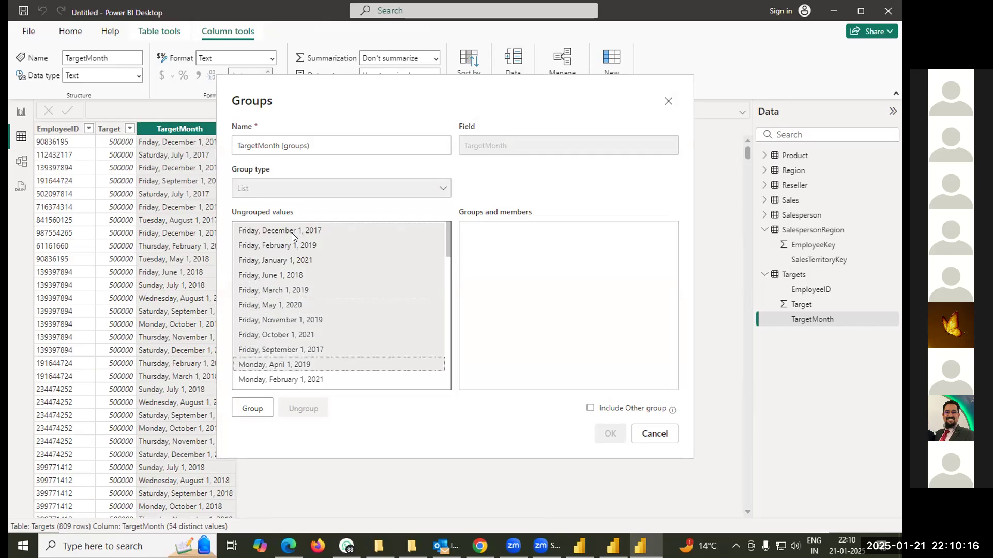
pyautogui.hotkey('shift', 'Up')
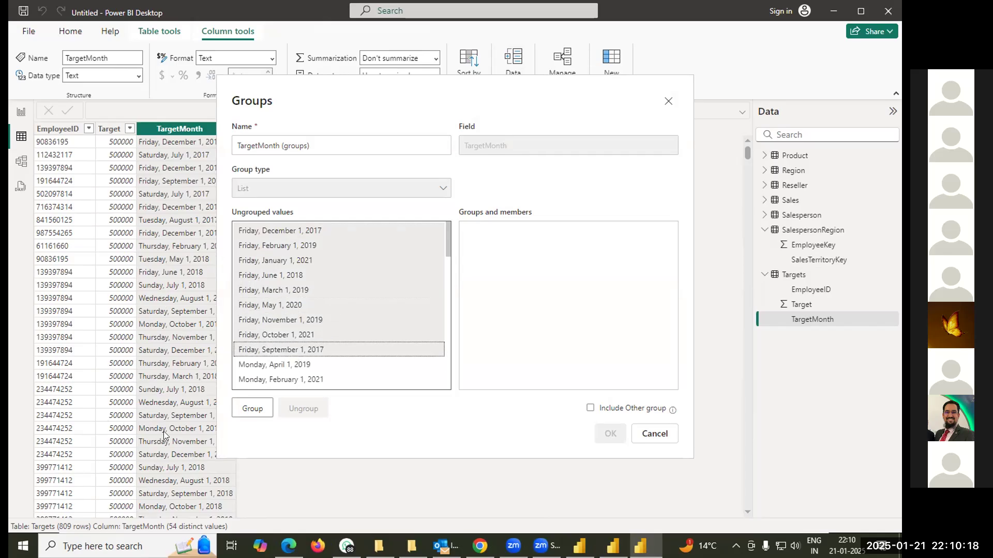
pyautogui.click(251, 408)
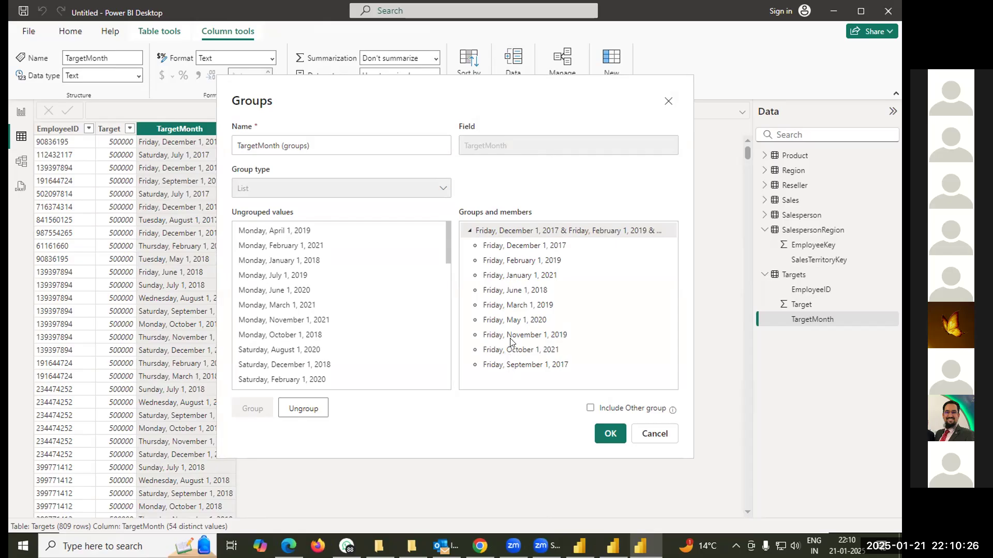
pyautogui.click(304, 408)
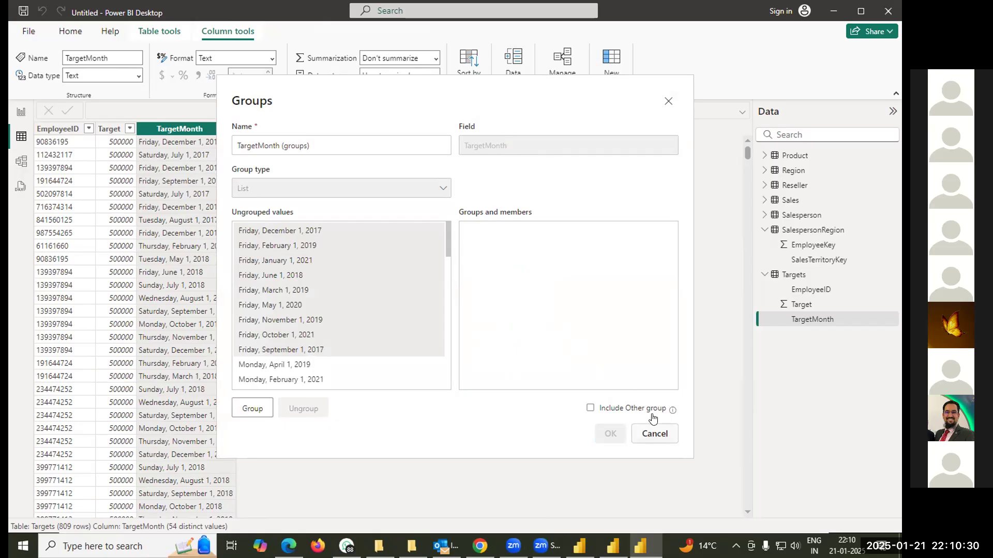
pyautogui.click(653, 434)
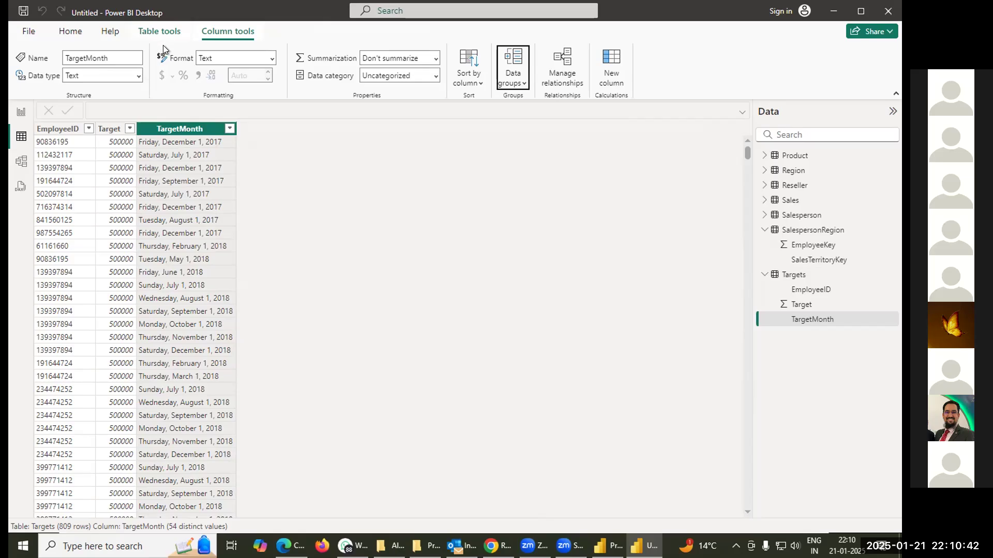
# - Edit the Targets query to change the TargetMonth column's data type to Date, and review the column's dates
pyautogui.rightClick(172, 133)
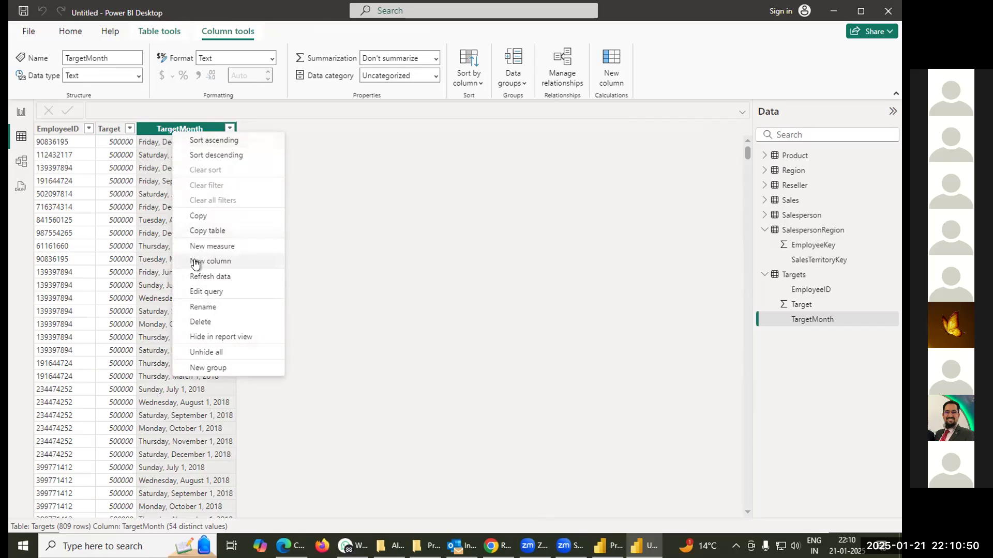
pyautogui.click(202, 292)
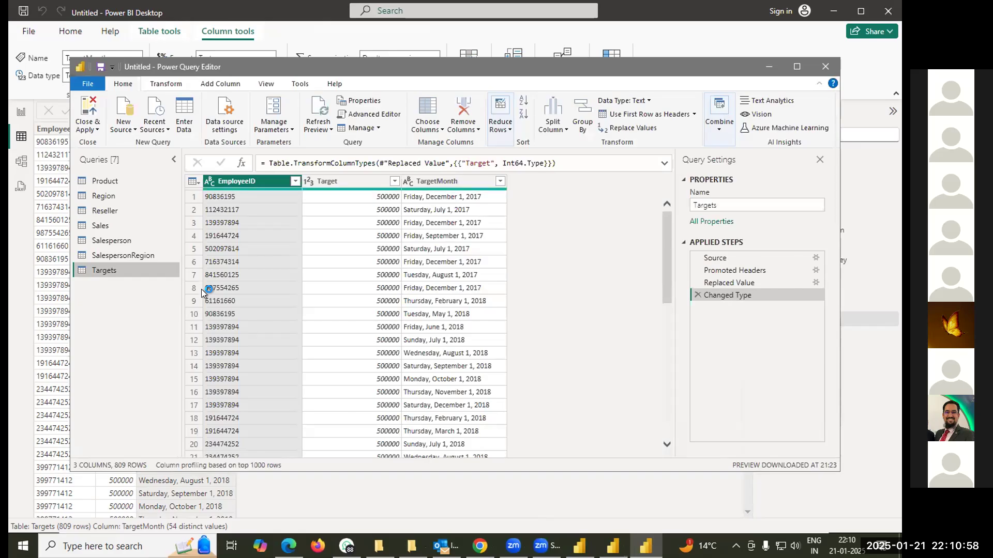
pyautogui.click(443, 182)
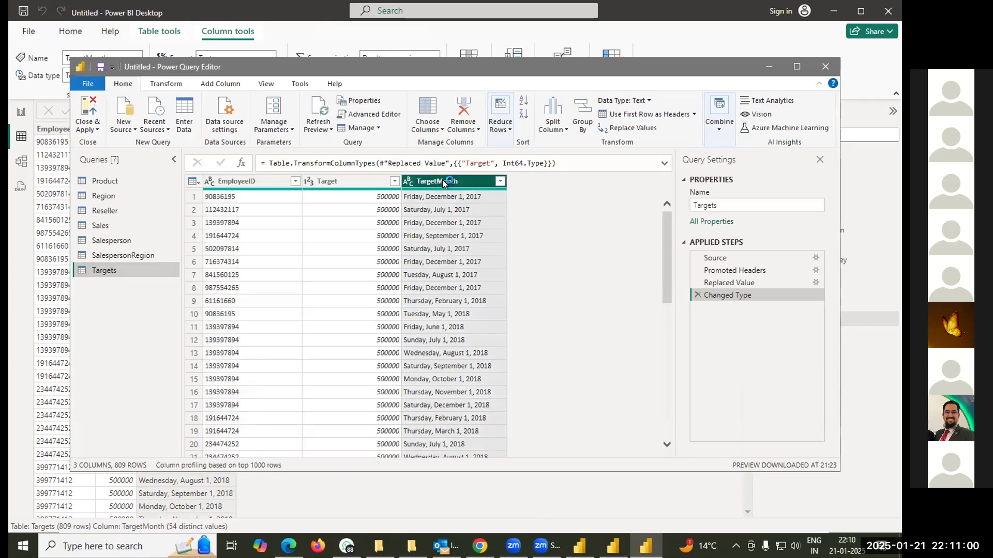
pyautogui.click(409, 181)
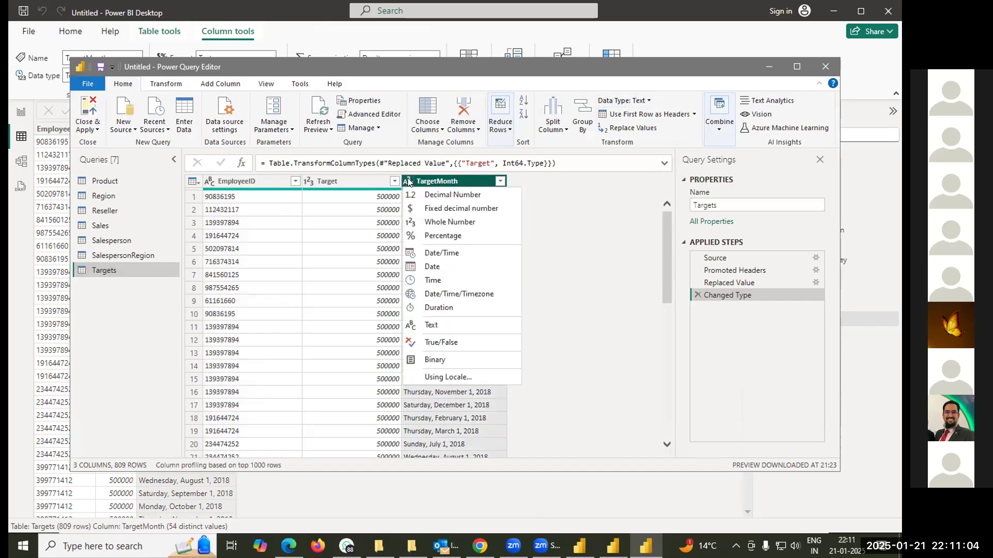
pyautogui.click(428, 267)
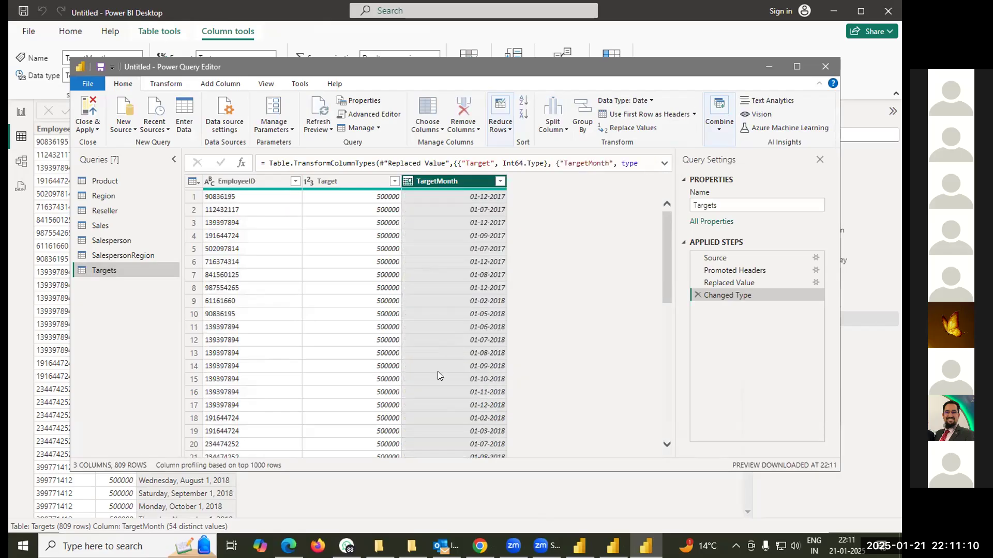
pyautogui.scroll(-10, 437, 372)
pyautogui.scroll(-13, 437, 371)
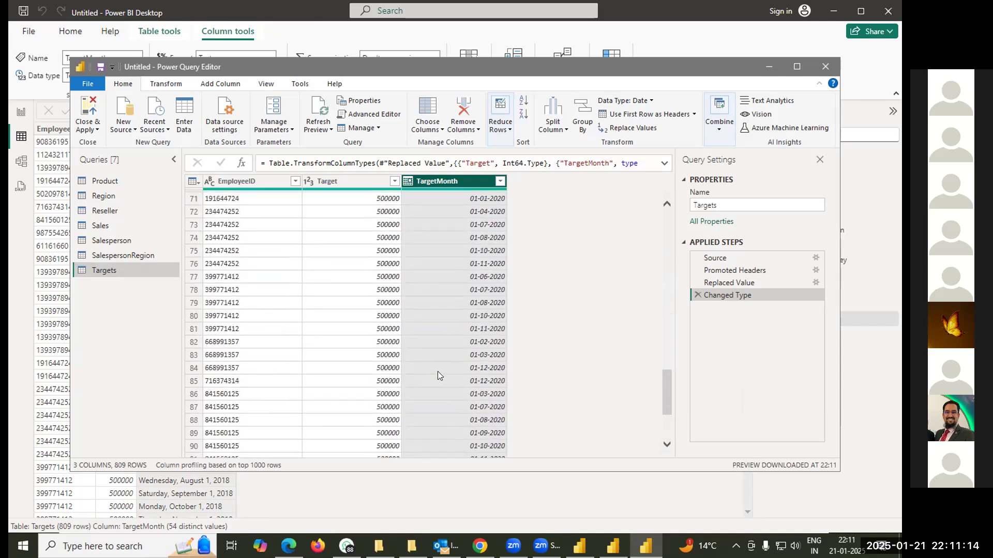
pyautogui.scroll(20, 438, 371)
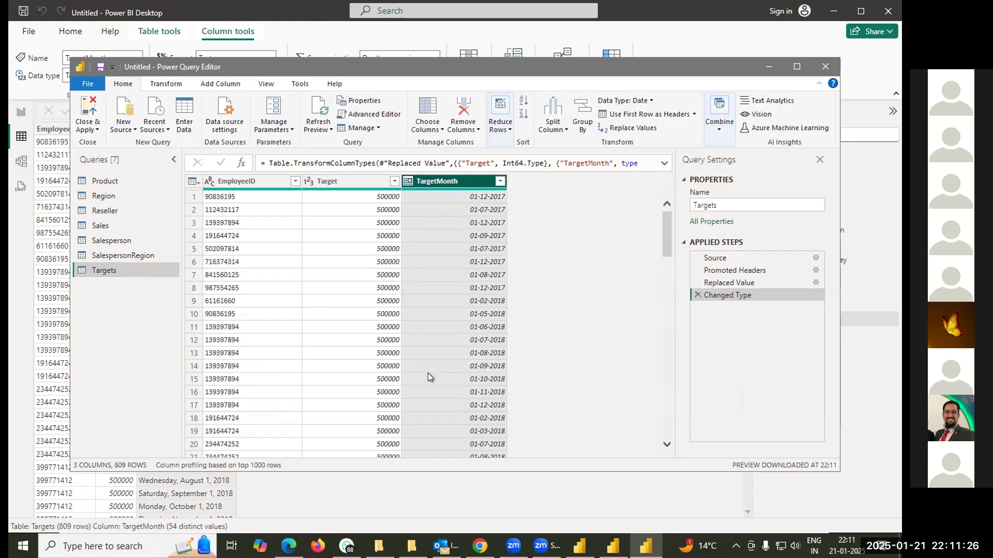
pyautogui.scroll(-20, 427, 374)
pyautogui.scroll(-20, 427, 373)
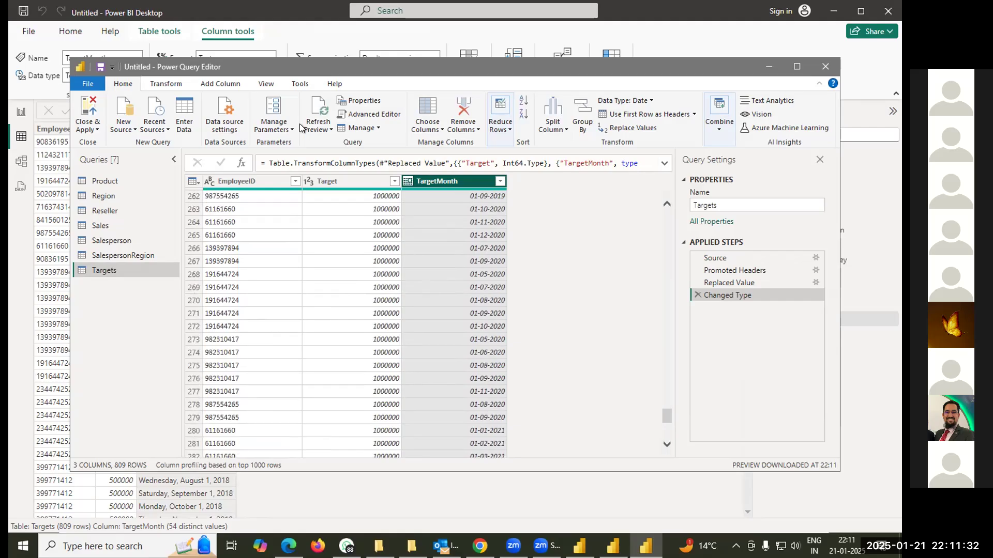
# - Add a Year column extracted from TargetMonth in the Targets query, and apply the Year filter with all years selected
pyautogui.click(216, 85)
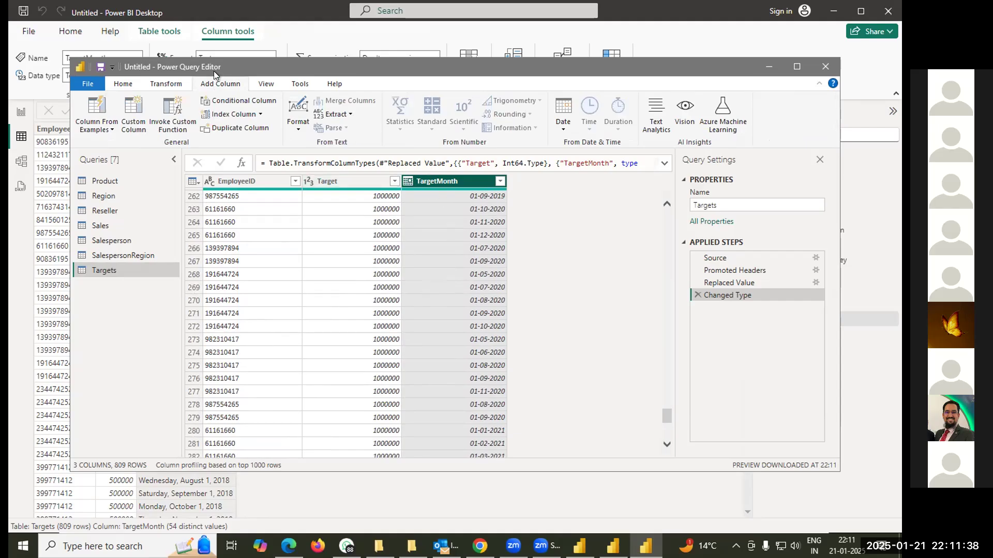
pyautogui.click(562, 125)
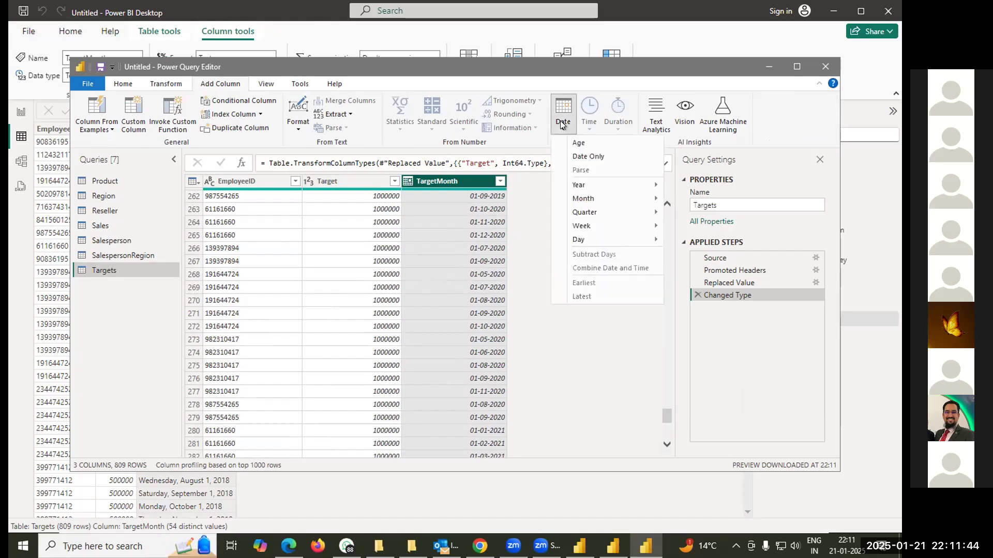
pyautogui.moveTo(579, 187)
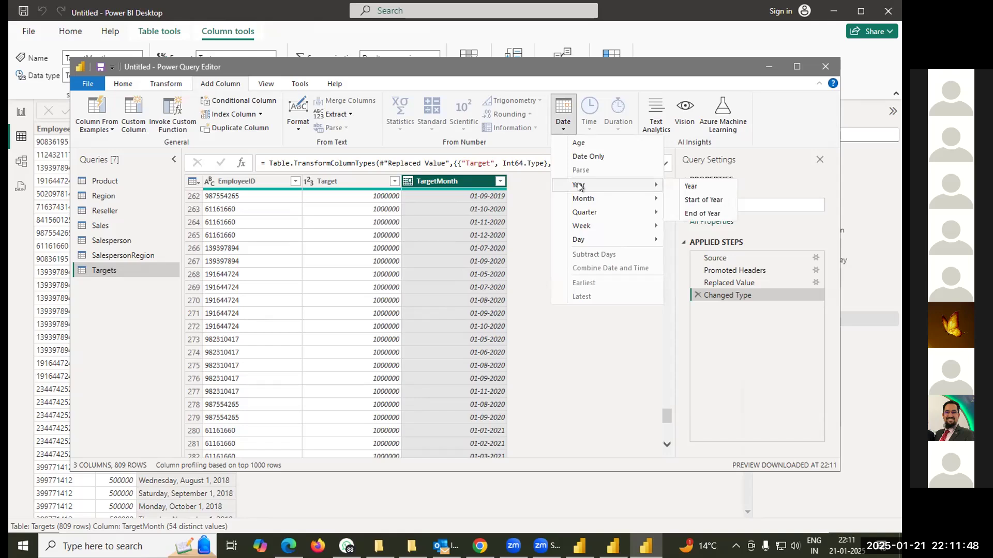
pyautogui.click(684, 182)
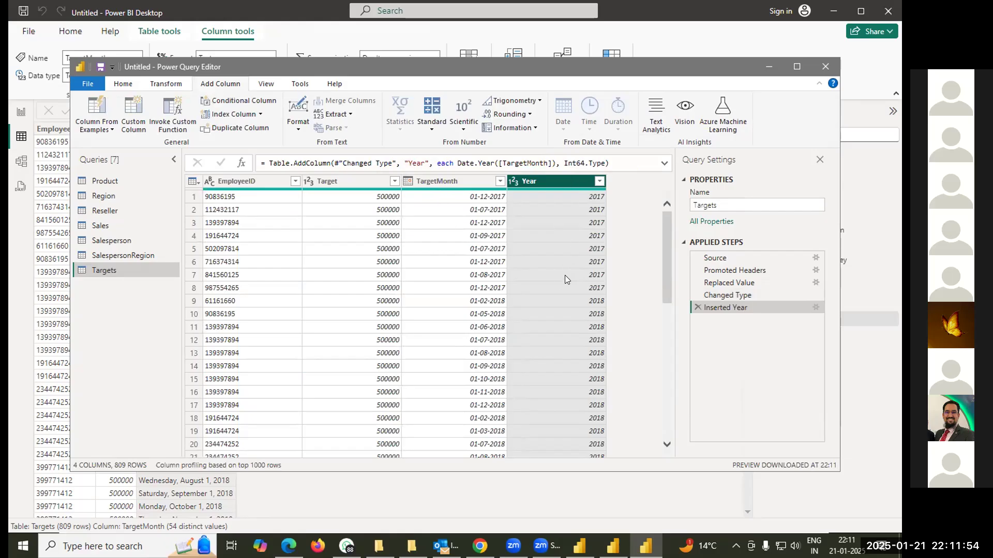
pyautogui.click(599, 181)
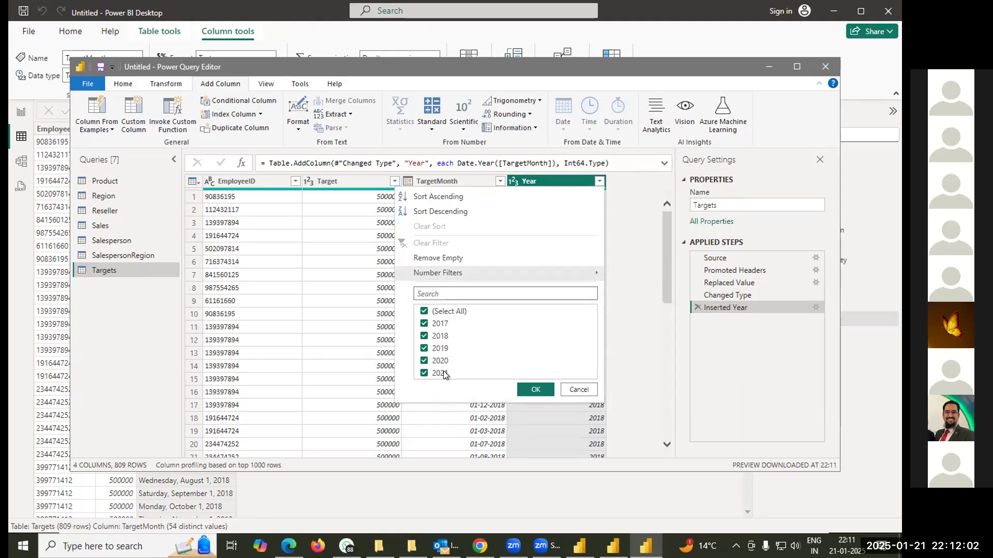
pyautogui.click(536, 389)
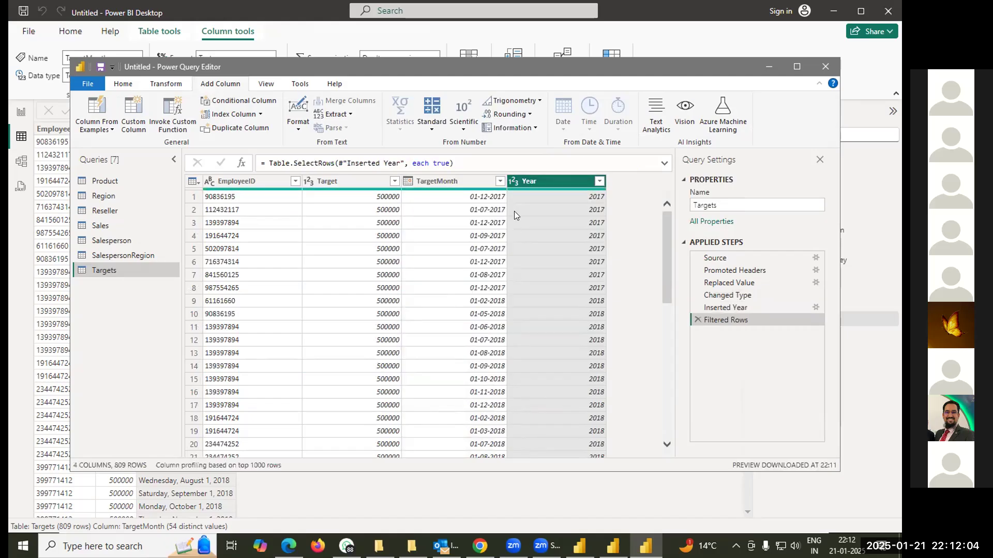
# - Add a Month number column extracted from the TargetMonth dates
pyautogui.click(450, 180)
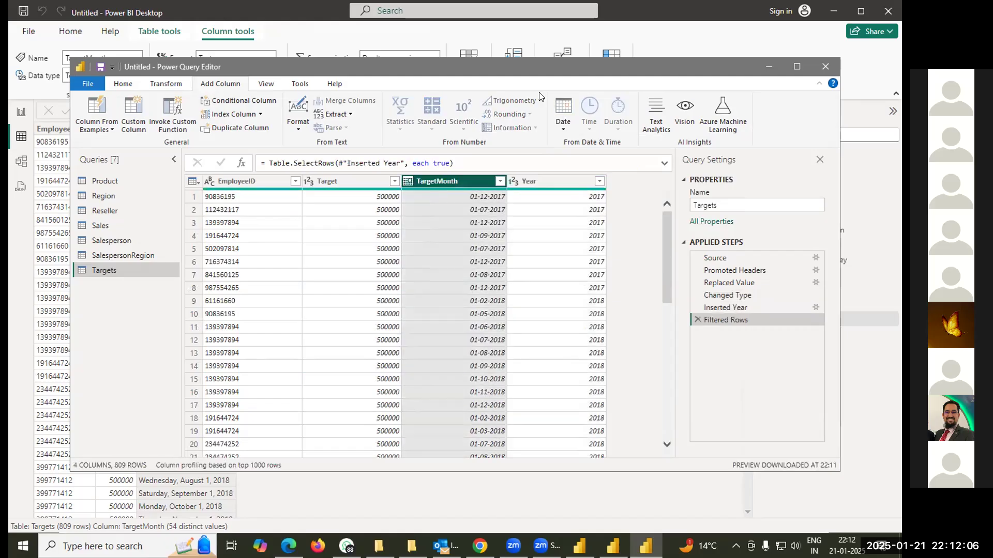
pyautogui.click(565, 128)
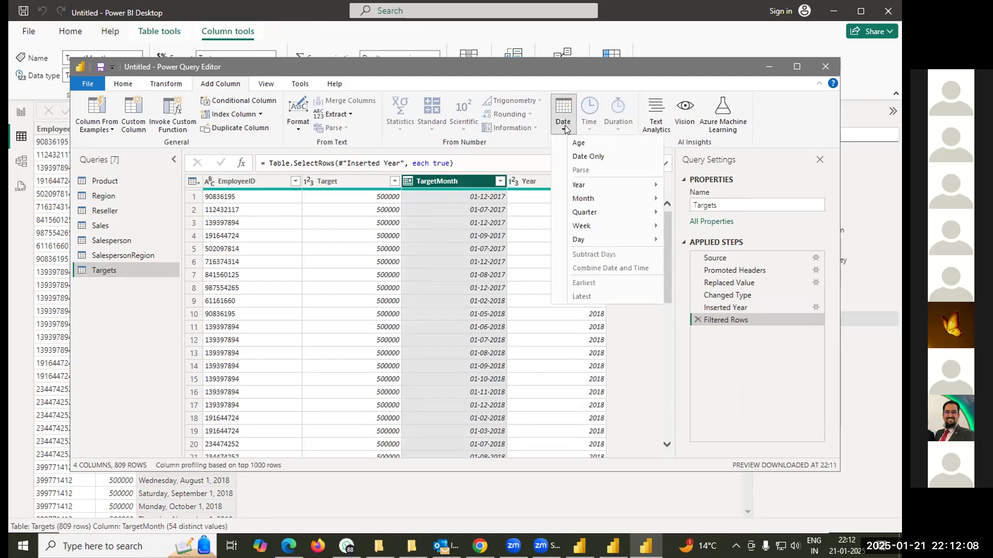
pyautogui.moveTo(584, 200)
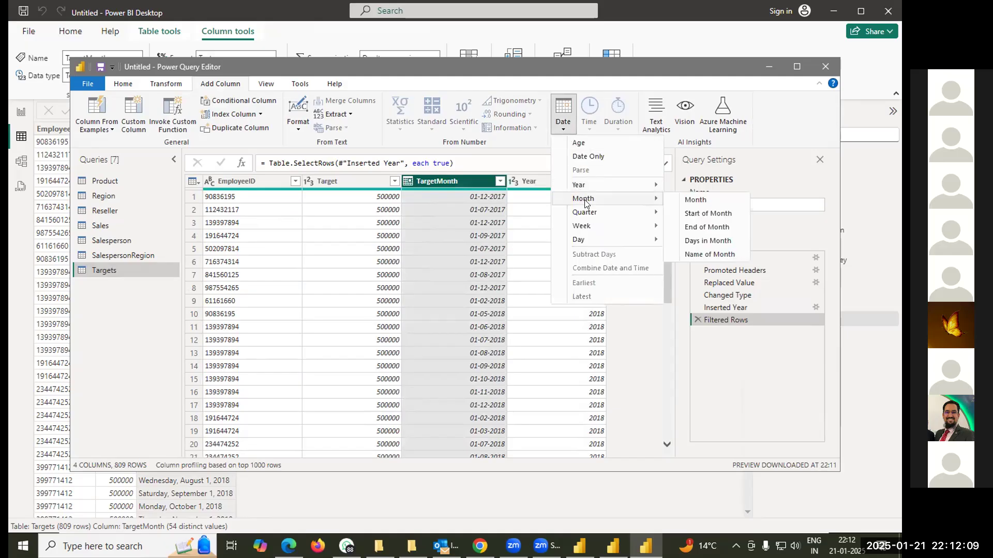
pyautogui.click(693, 203)
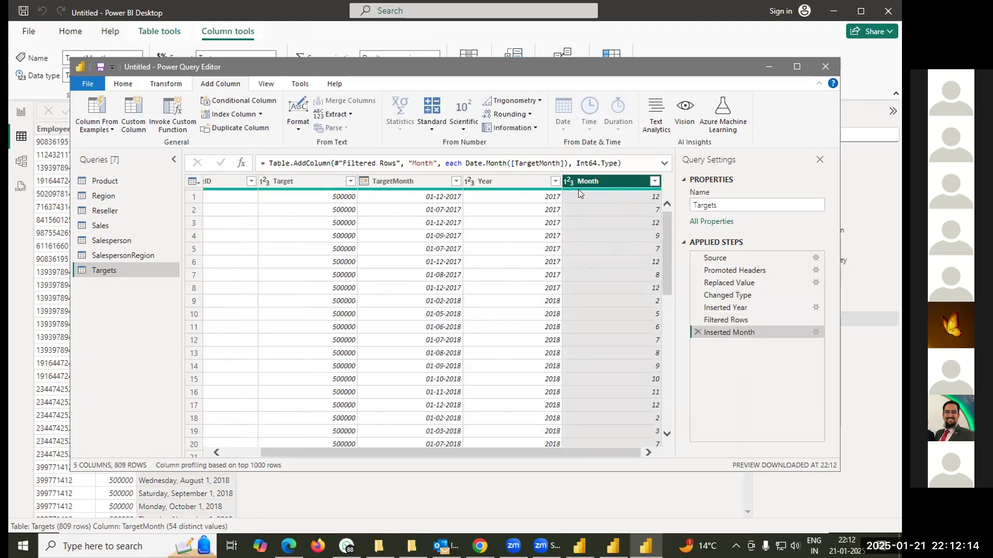
# - Add a column with the quarter of the year extracted from the TargetMonth dates
pyautogui.click(411, 181)
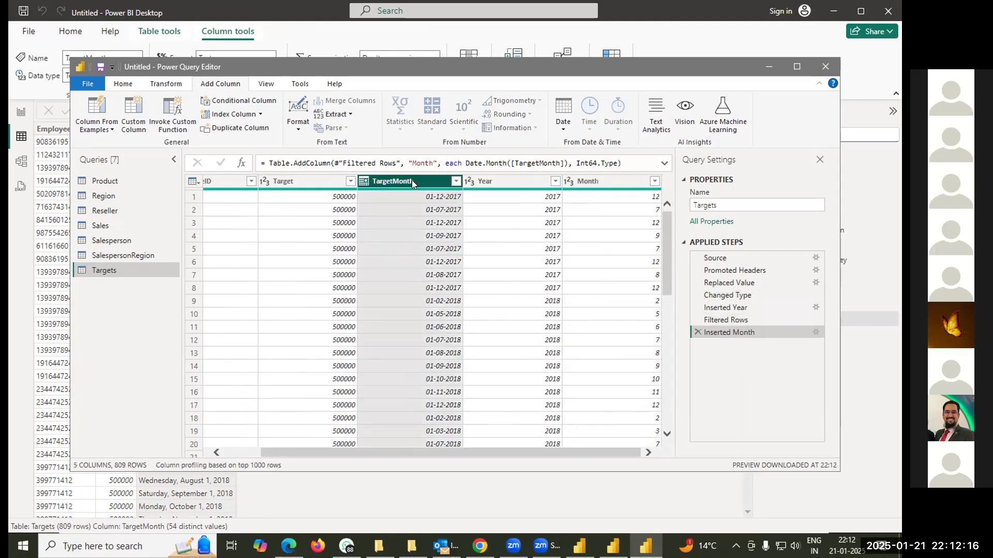
pyautogui.click(561, 129)
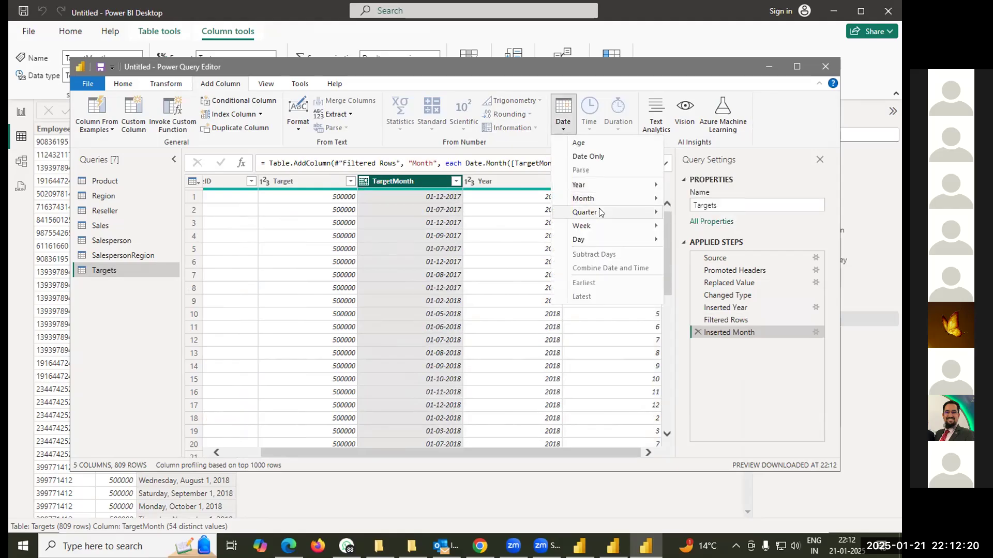
pyautogui.moveTo(601, 213)
pyautogui.click(683, 217)
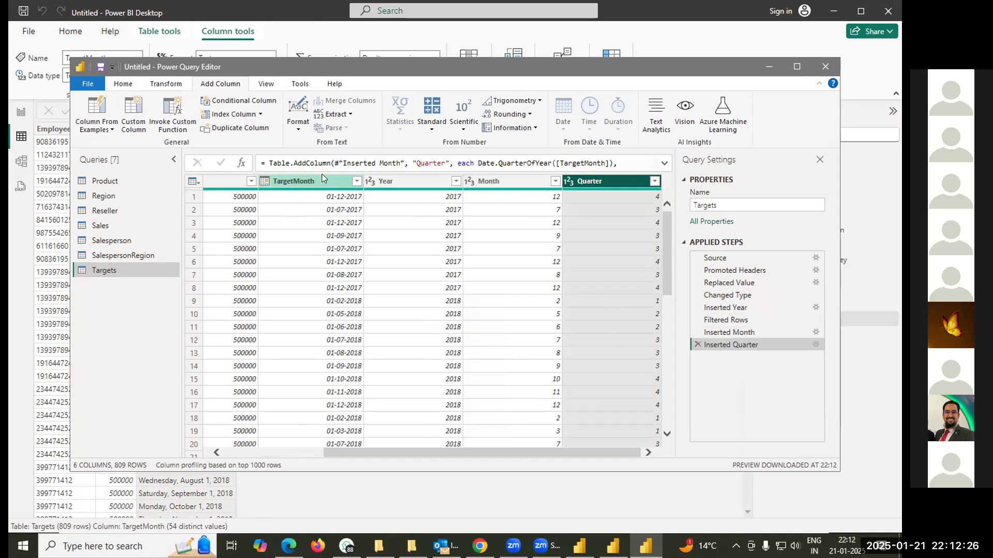
# - Compare which date extraction options are available for the TargetMonth and Year columns, and check the data types offered for TargetMonth
pyautogui.click(122, 87)
pyautogui.click(88, 127)
pyautogui.click(212, 85)
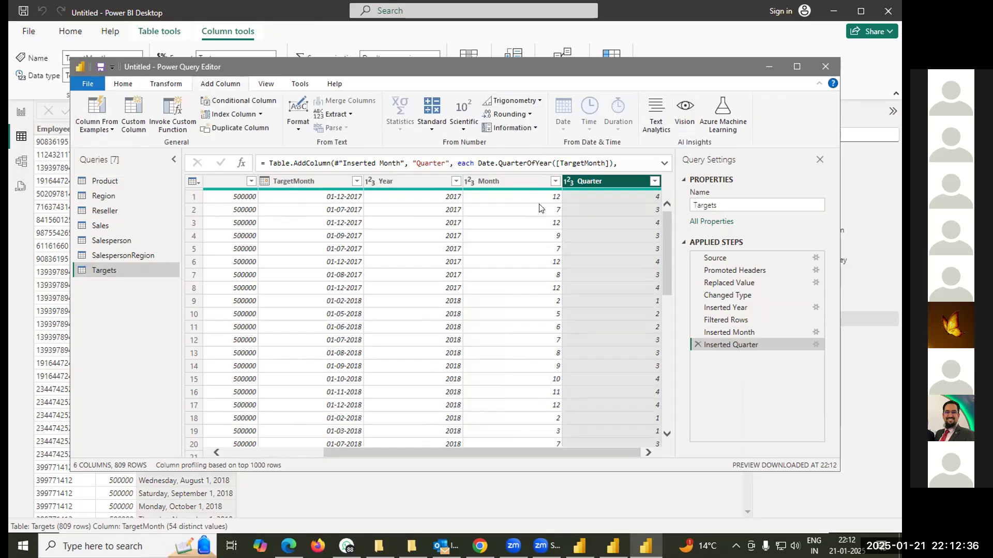
pyautogui.click(322, 180)
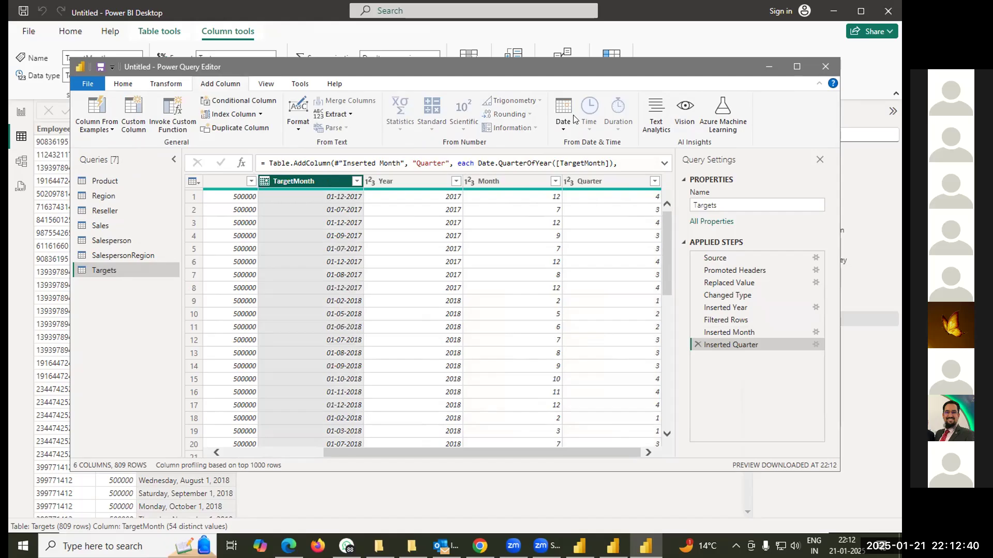
pyautogui.click(380, 181)
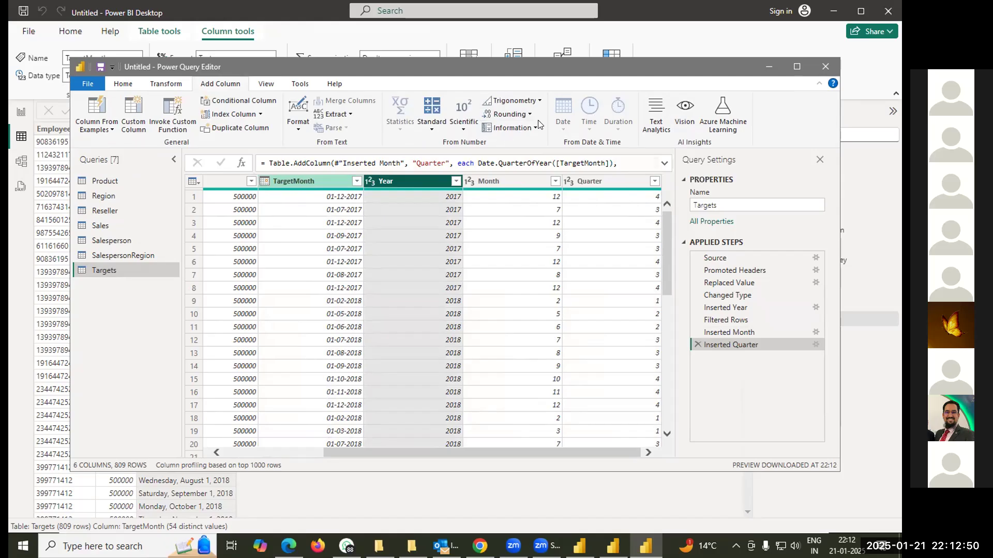
pyautogui.click(267, 180)
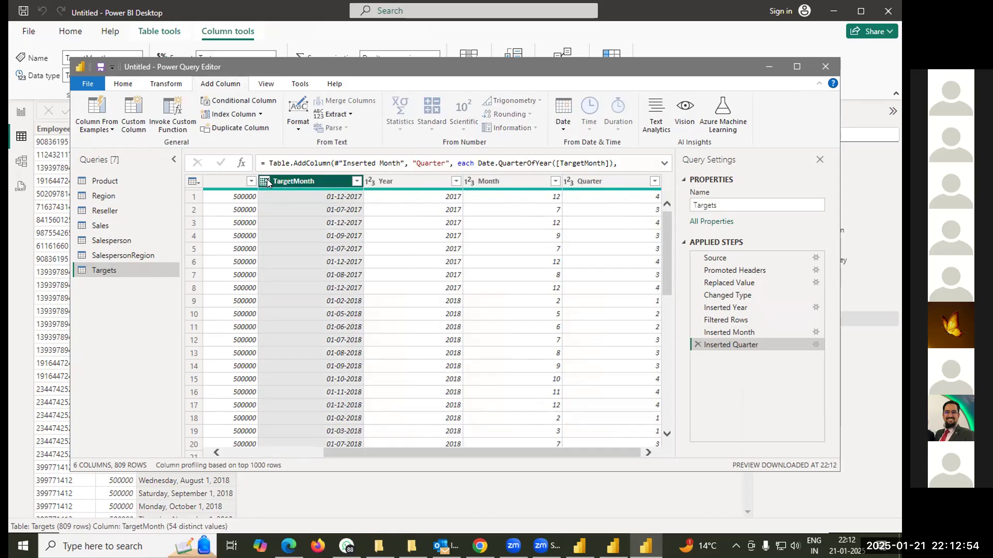
pyautogui.click(264, 181)
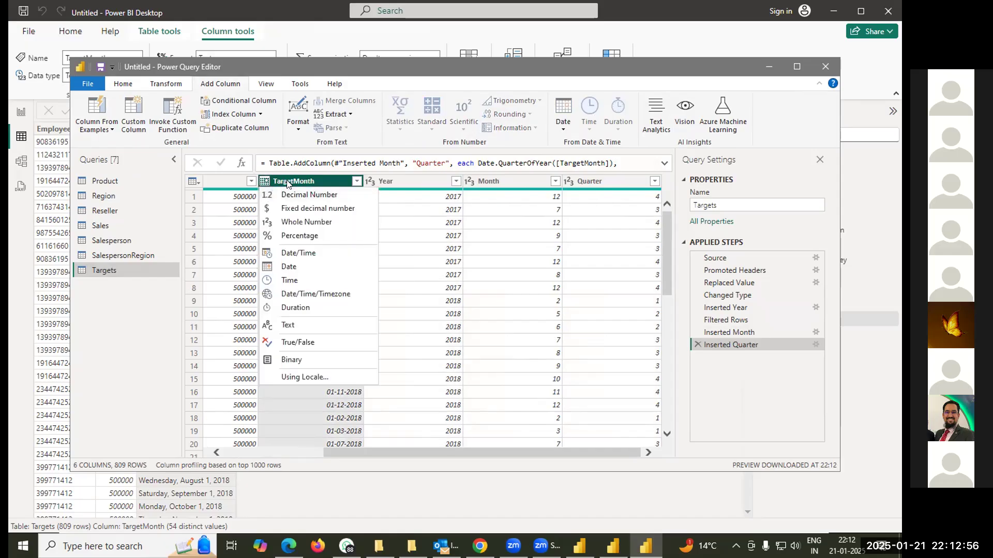
pyautogui.click(287, 181)
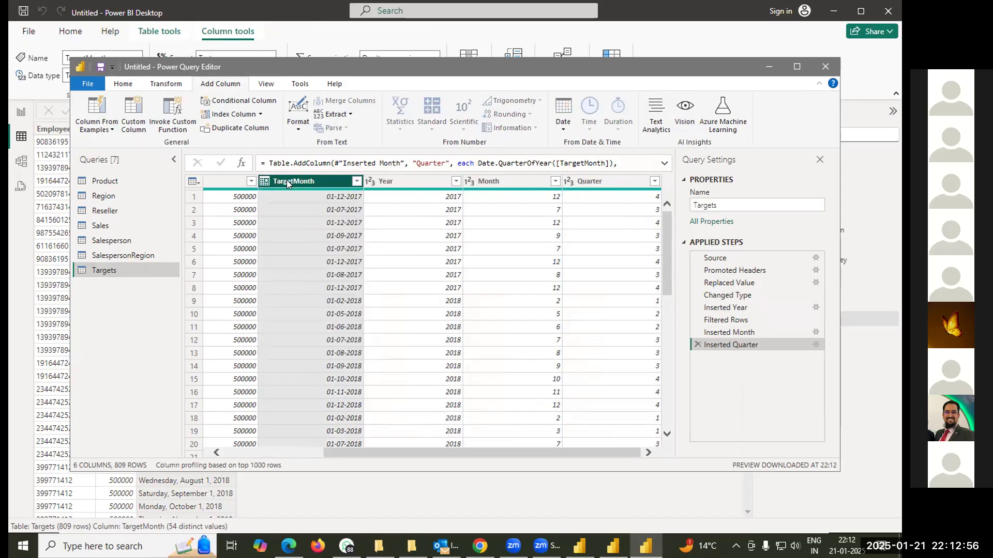
pyautogui.click(560, 124)
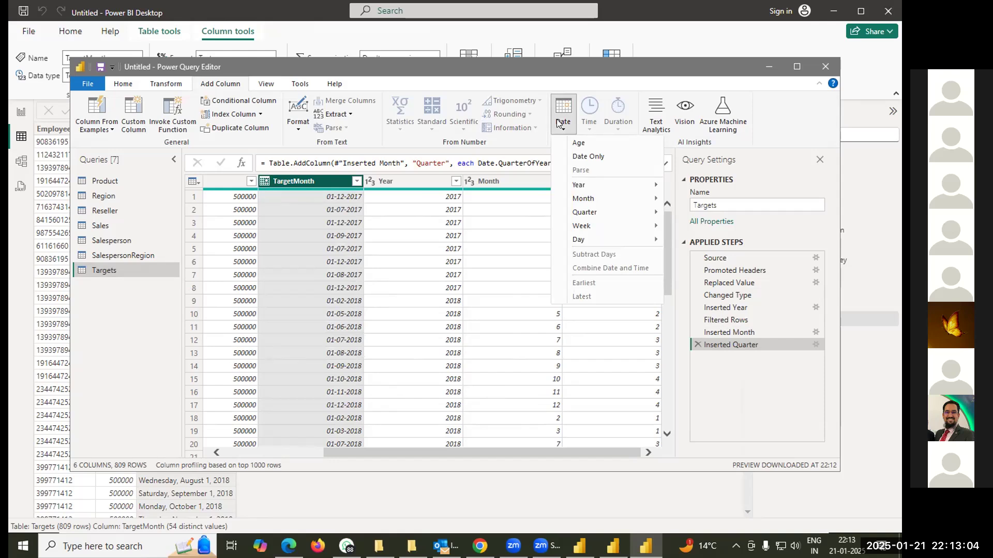
pyautogui.click(559, 124)
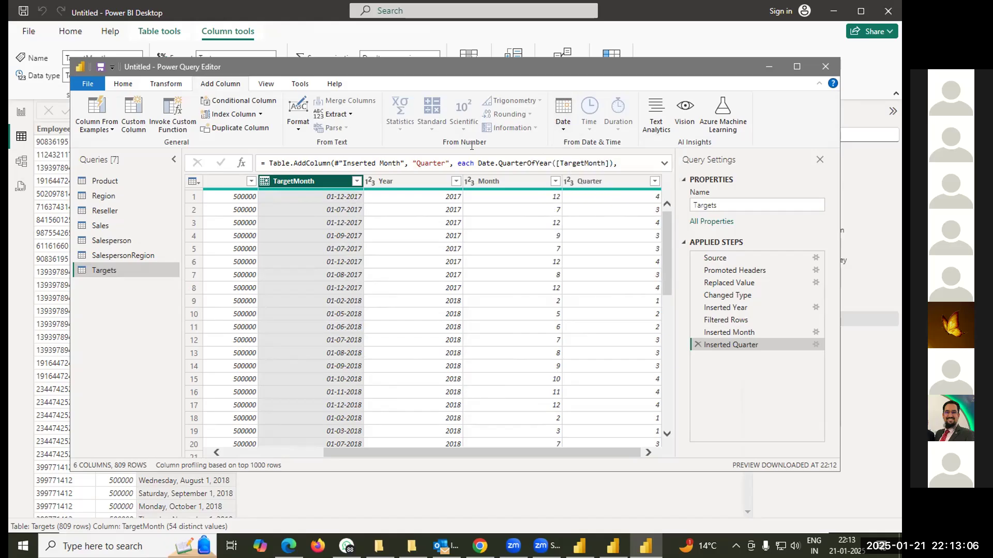
# - Change the TargetMonth column's data type to Text and review the available data types
pyautogui.click(263, 182)
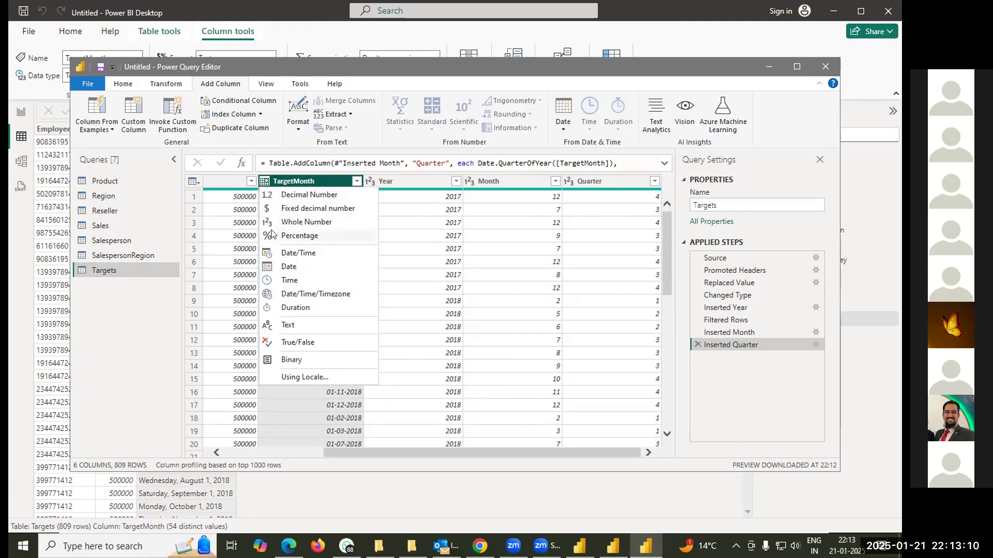
pyautogui.click(267, 326)
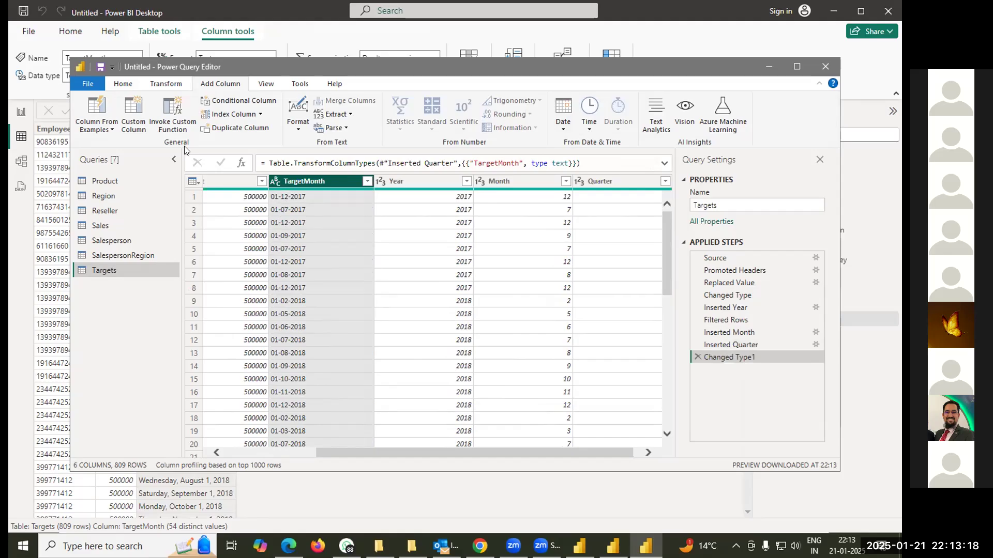
pyautogui.click(123, 84)
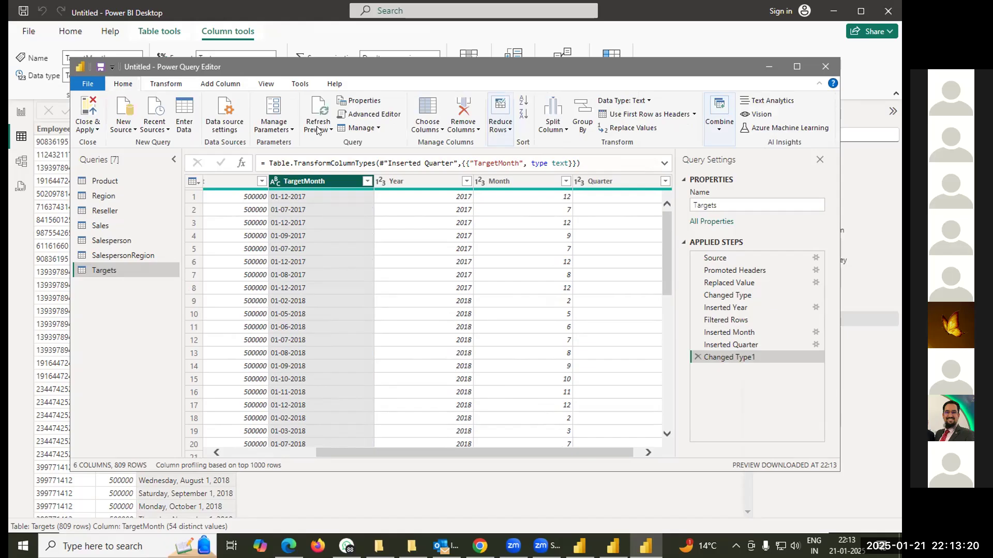
pyautogui.click(646, 101)
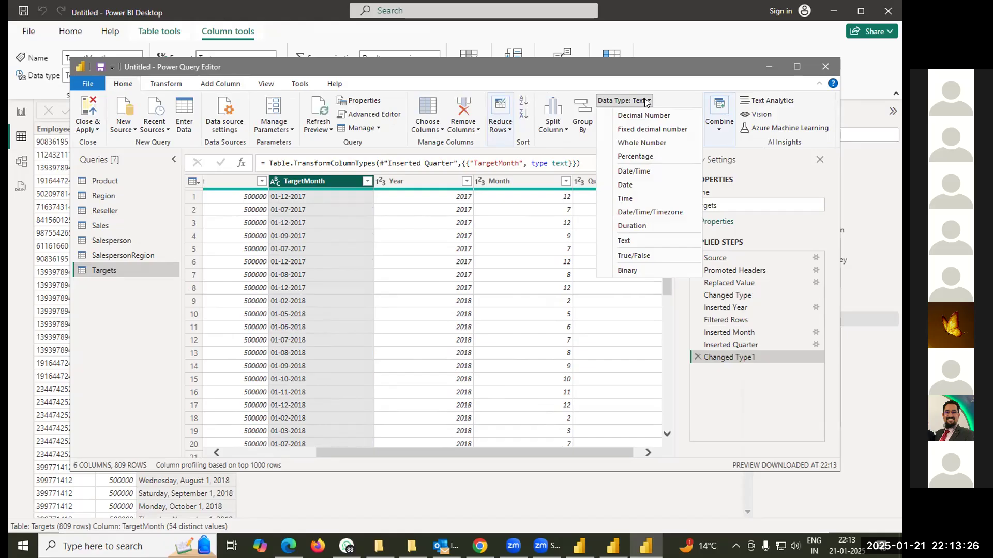
pyautogui.click(646, 101)
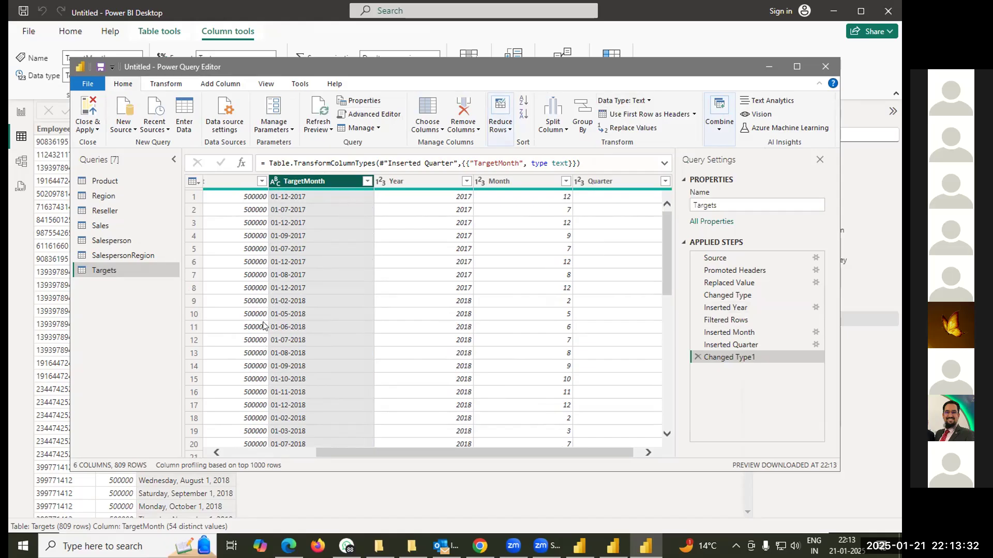
# - Set the TargetMonth column's data type to Date, replacing the current conversion, and check its date extraction options
pyautogui.click(273, 182)
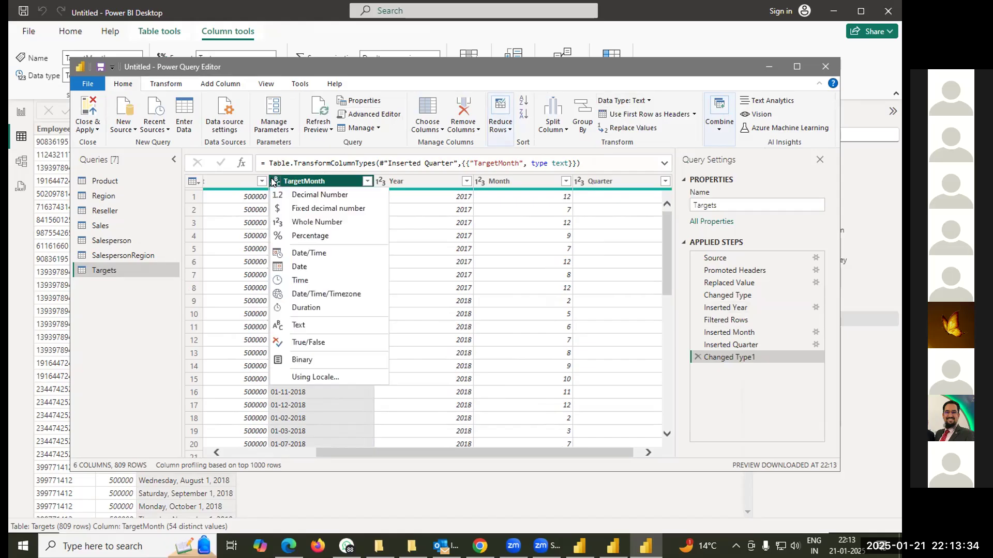
pyautogui.click(281, 268)
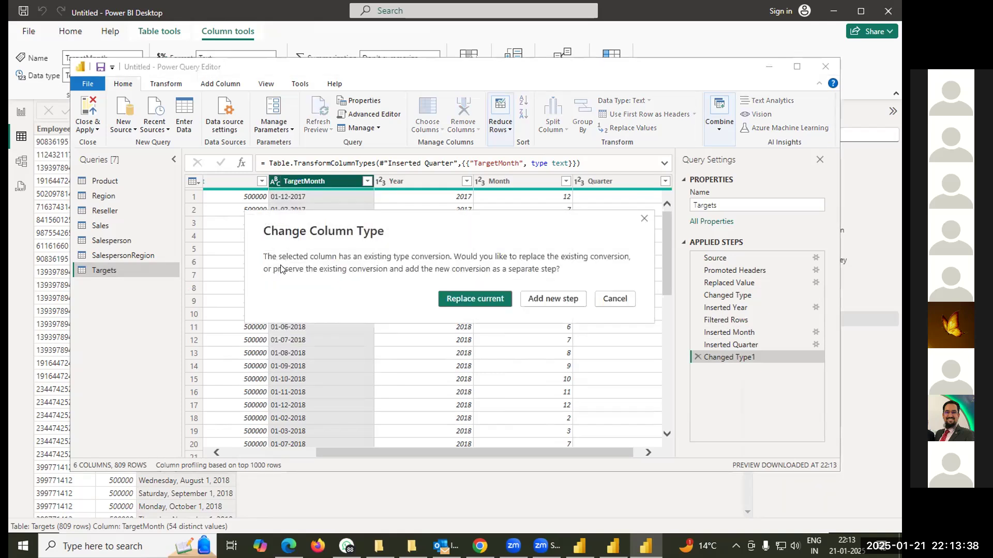
pyautogui.click(453, 300)
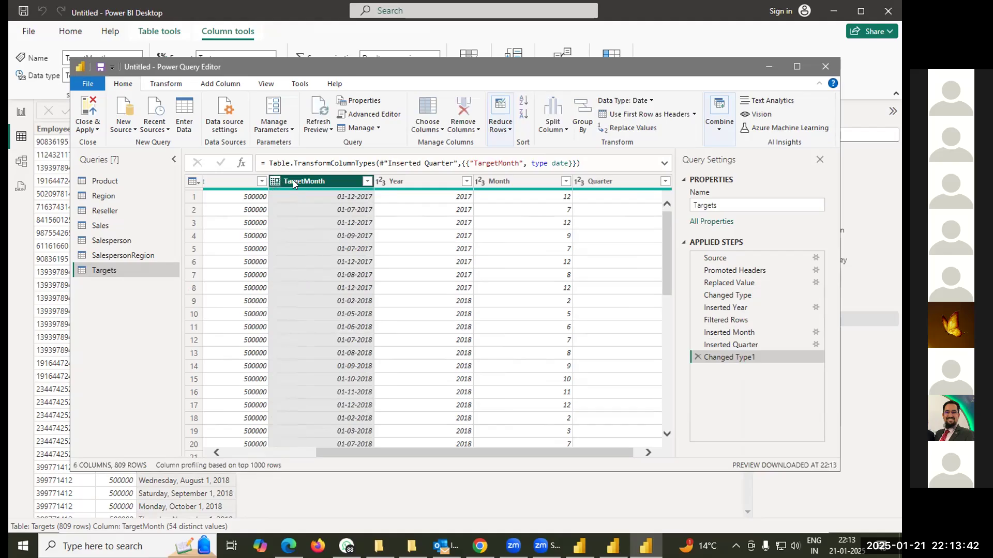
pyautogui.click(235, 86)
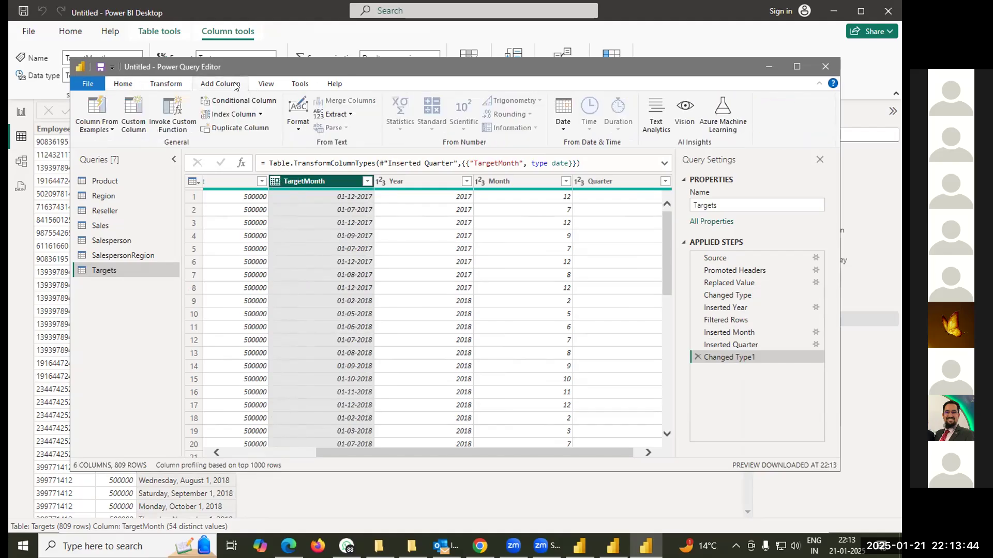
pyautogui.click(564, 128)
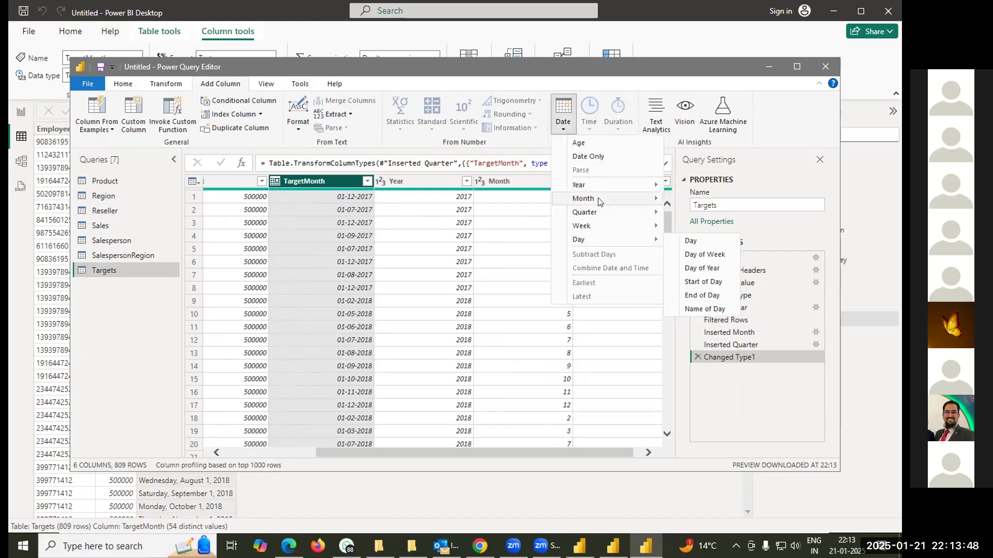
pyautogui.click(283, 181)
# - Close the query editor and apply the Targets query changes to the data model
pyautogui.click(117, 86)
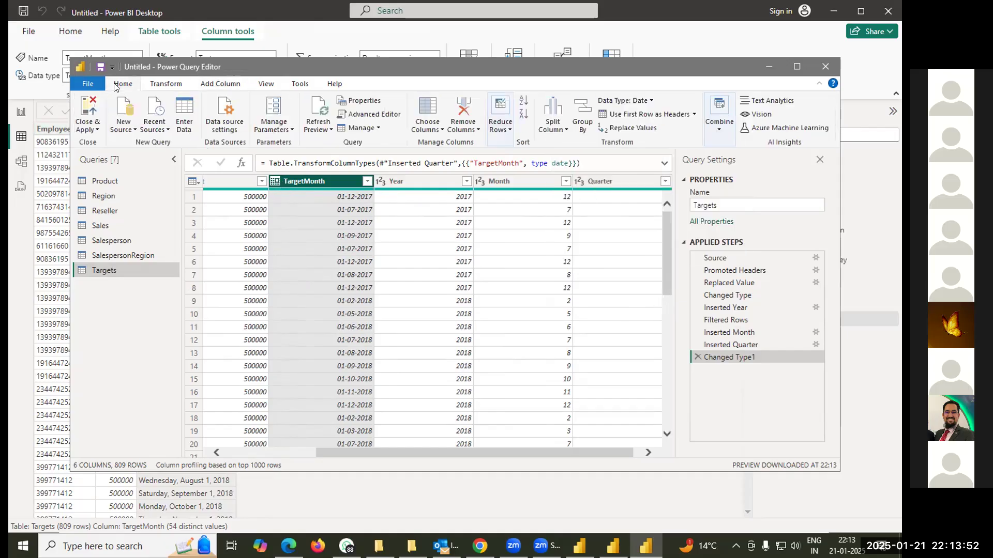
pyautogui.click(97, 130)
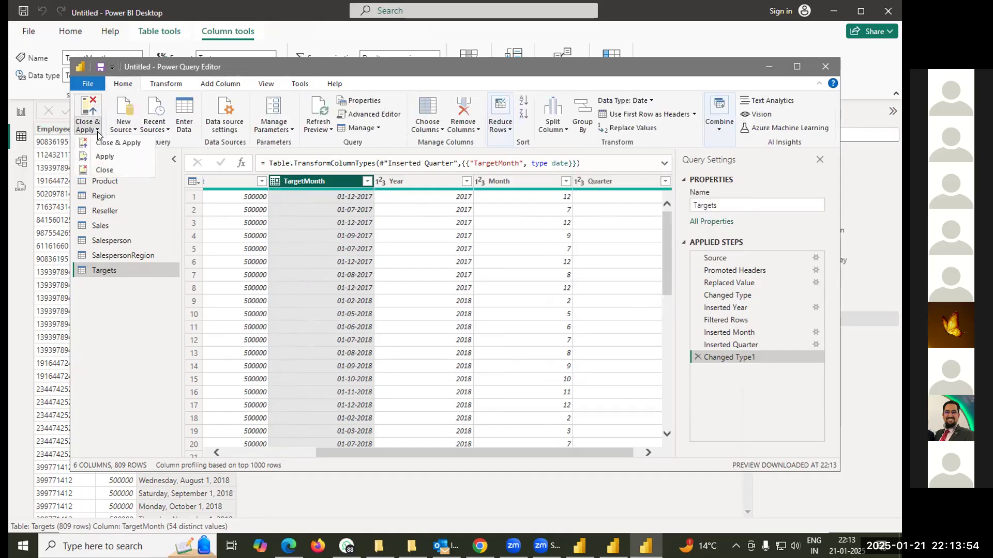
pyautogui.click(104, 143)
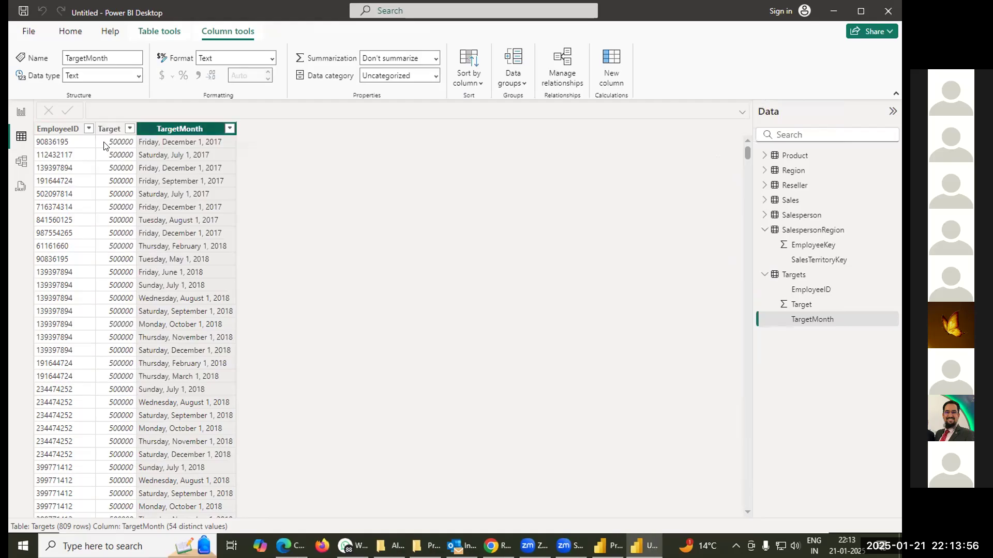
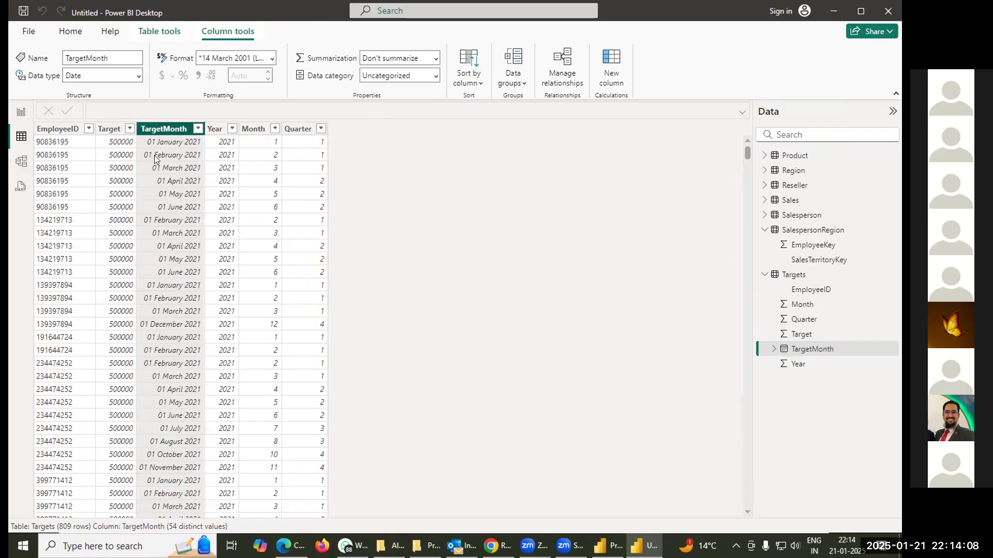
# - Check TargetMonth's data types and try its display formats "dddd, d mmmm, yyyy", "mmmm, yyyy" and "dd/mm/yyyy"
pyautogui.click(139, 76)
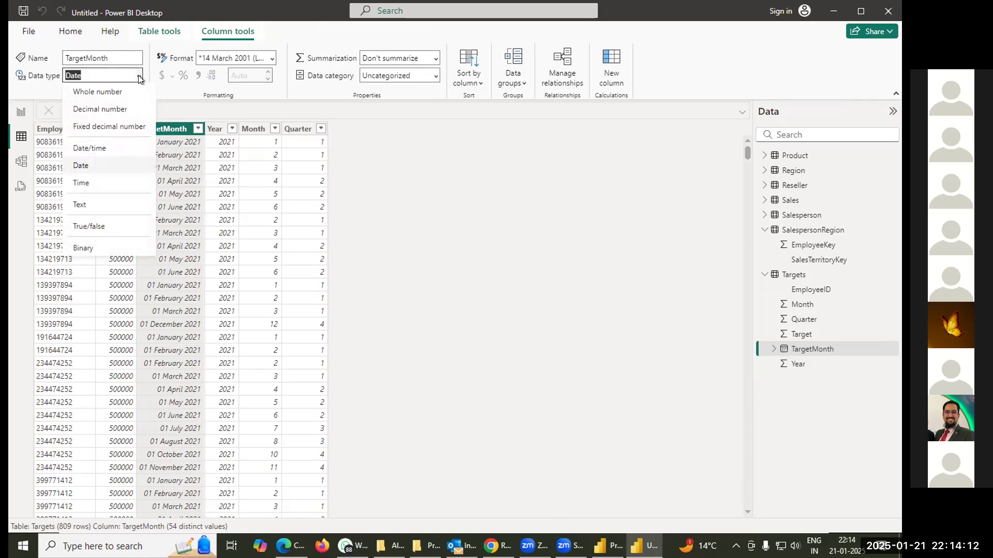
pyautogui.click(138, 76)
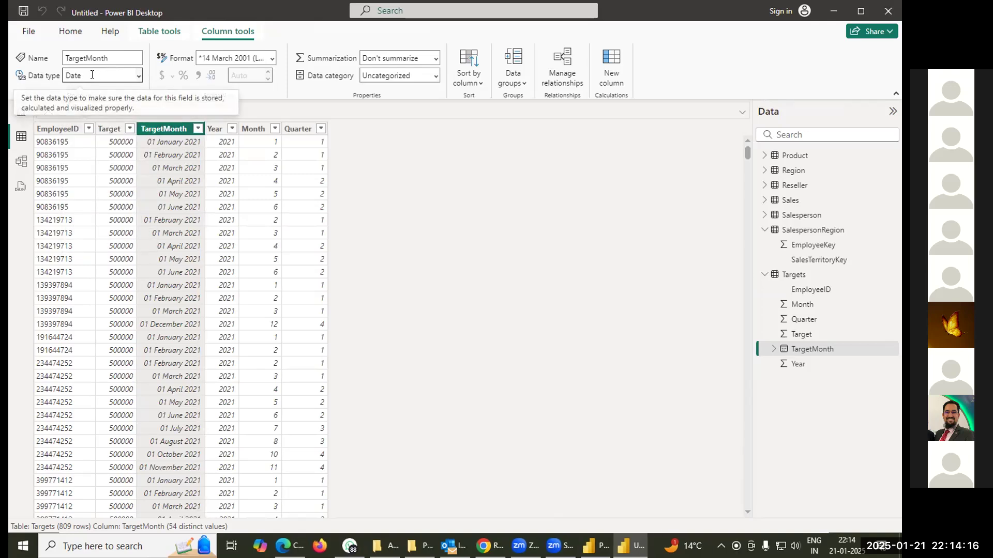
pyautogui.click(271, 59)
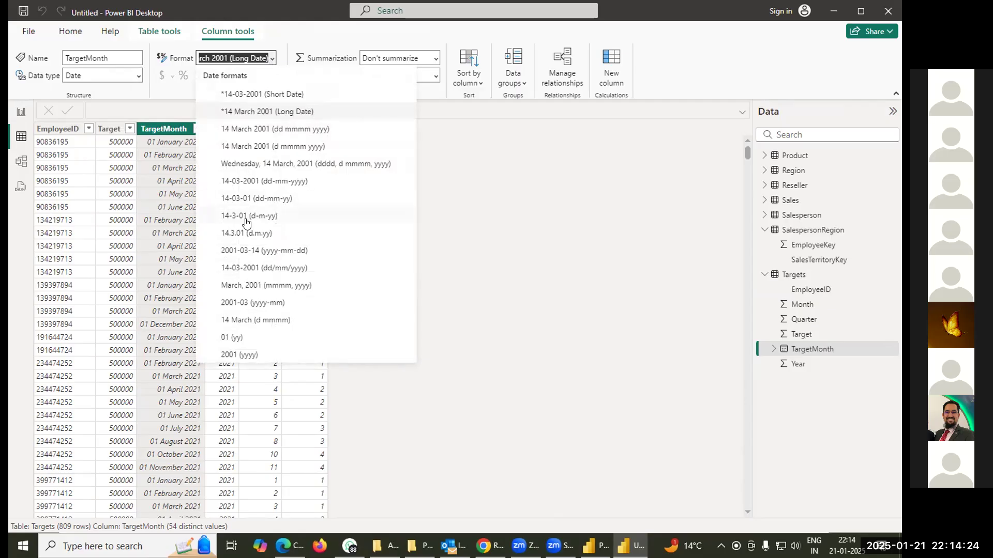
pyautogui.click(251, 167)
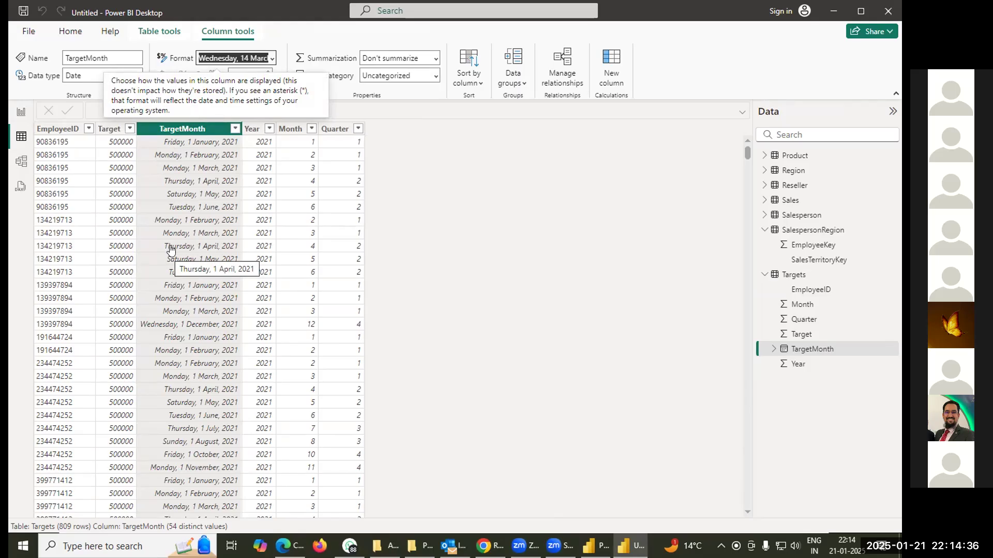
pyautogui.click(271, 58)
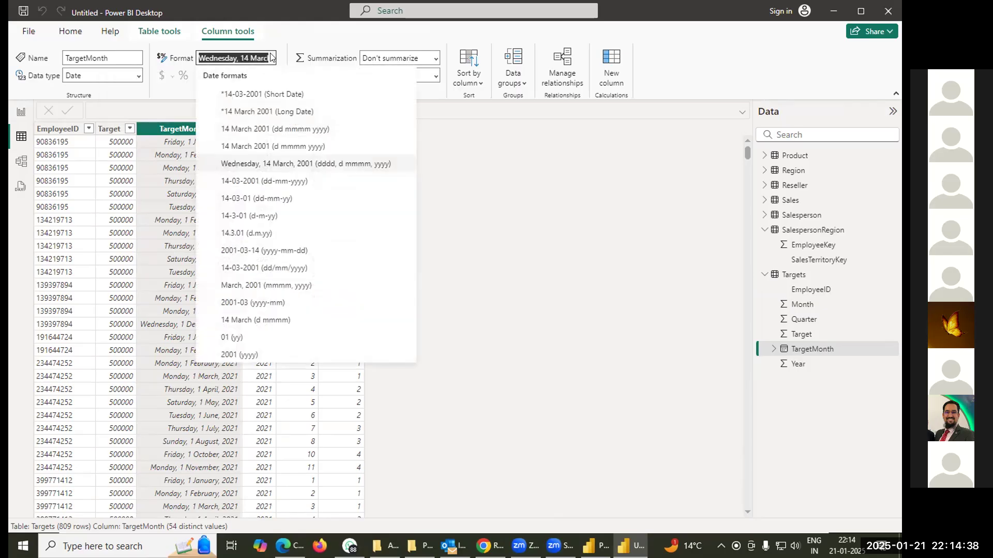
pyautogui.click(229, 289)
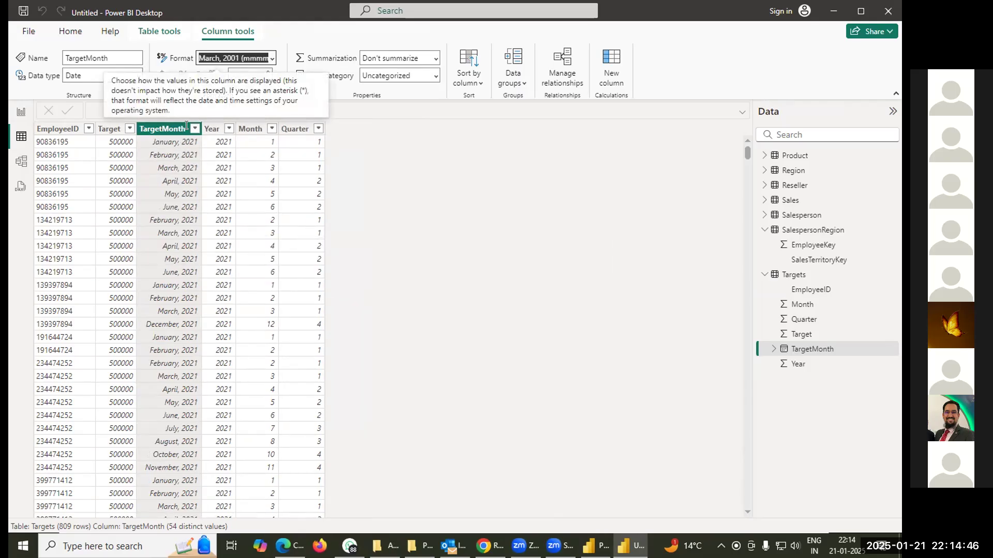
pyautogui.click(272, 59)
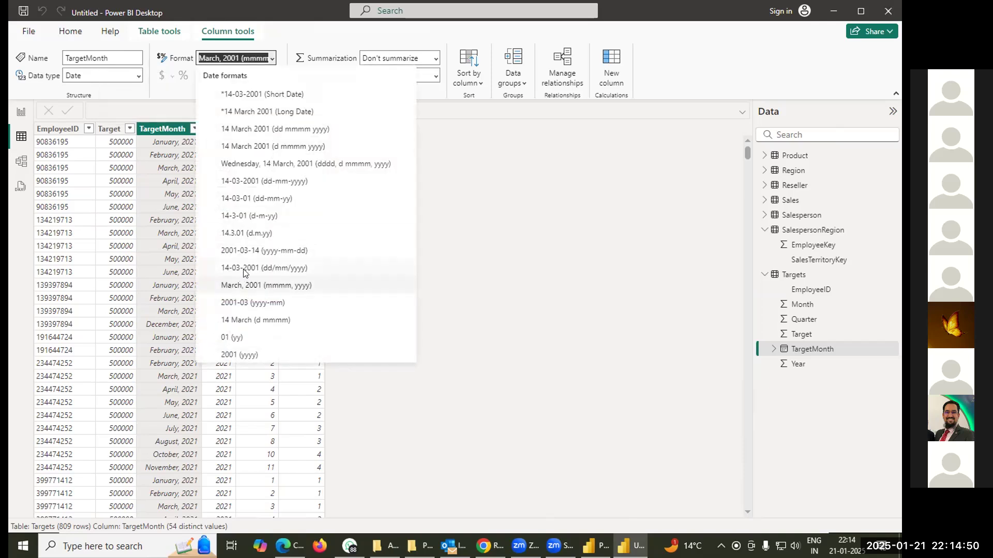
pyautogui.click(244, 269)
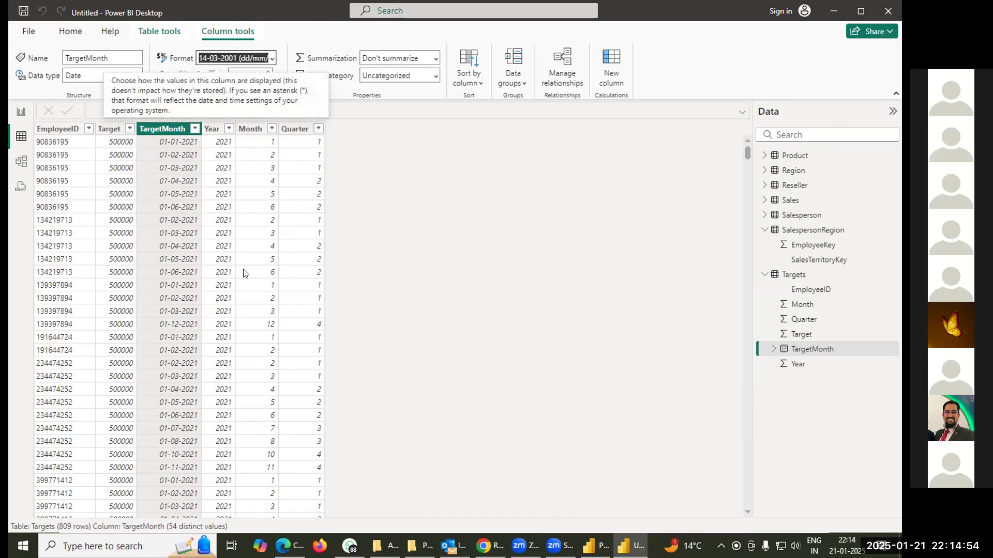
# - Review the TargetMonth values in the Targets rows and the range of distinct dates in the column's filter list
pyautogui.scroll(-20, 178, 298)
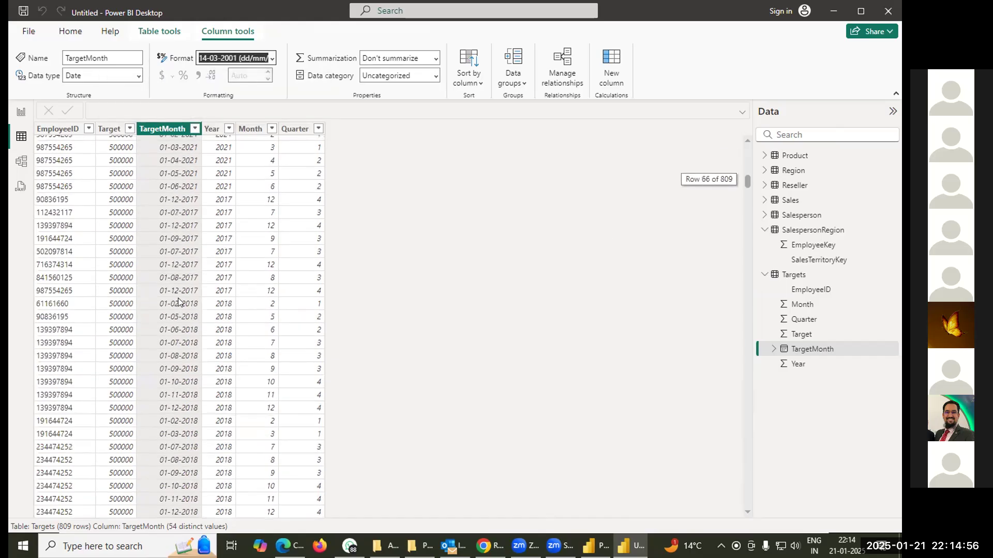
pyautogui.scroll(-20, 178, 298)
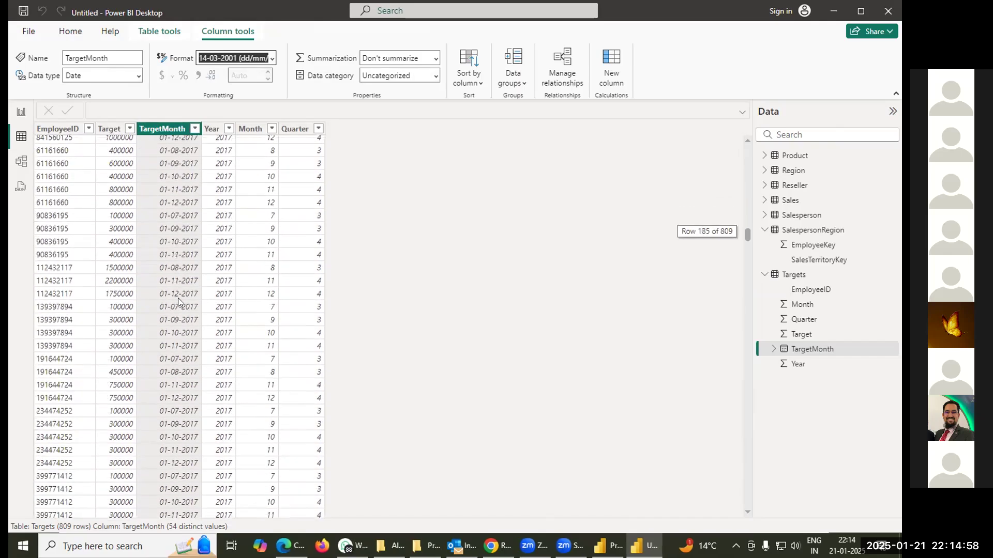
pyautogui.scroll(20, 178, 298)
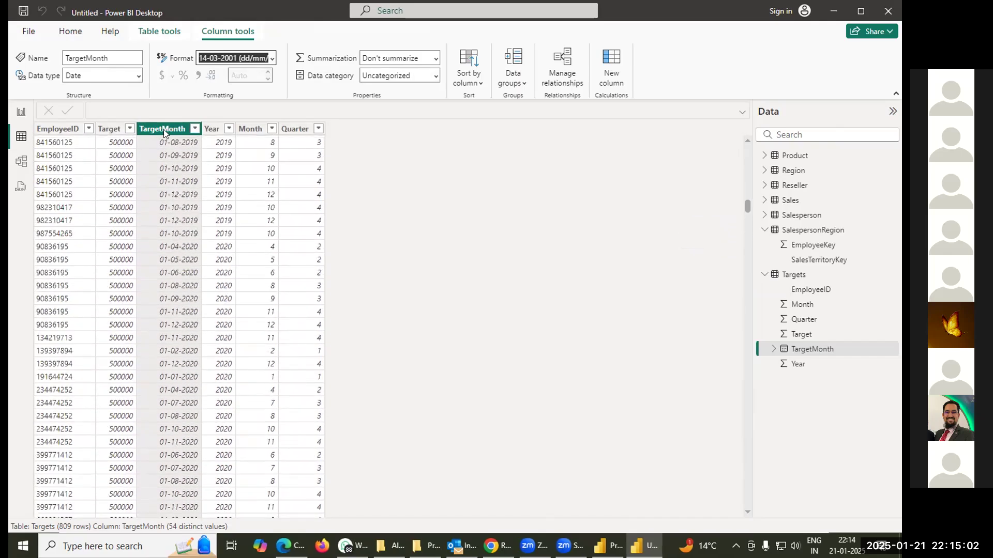
pyautogui.click(195, 129)
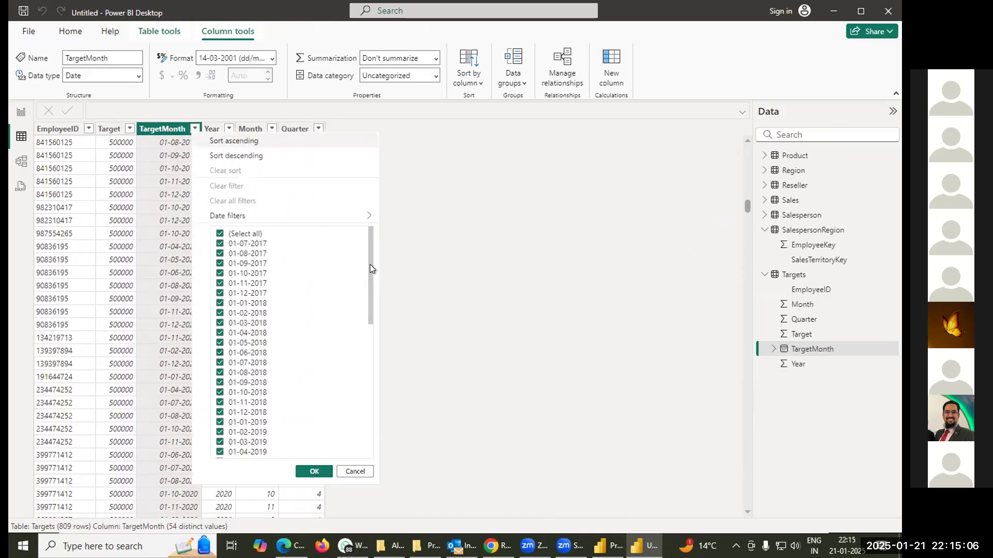
pyautogui.moveTo(370, 269); pyautogui.dragTo(374, 420)
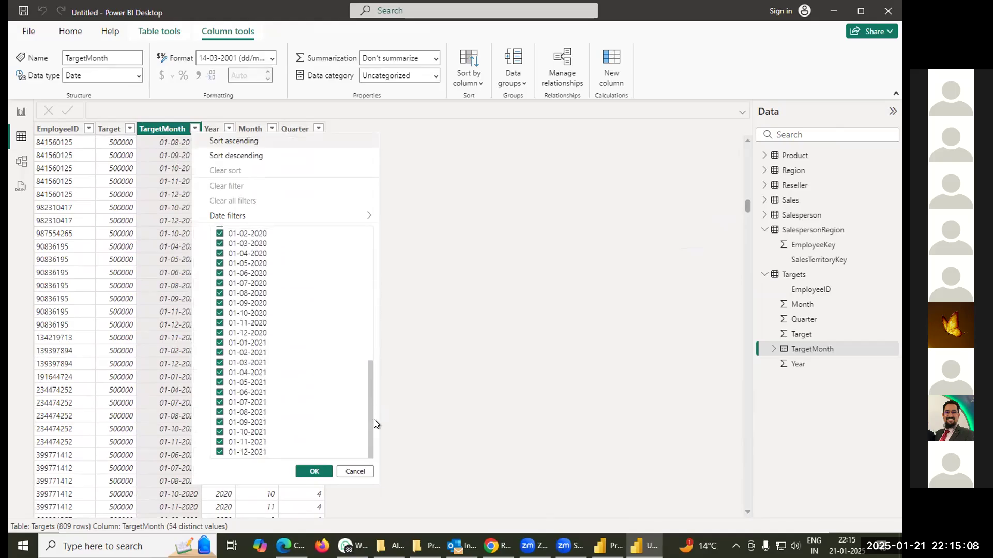
pyautogui.click(315, 471)
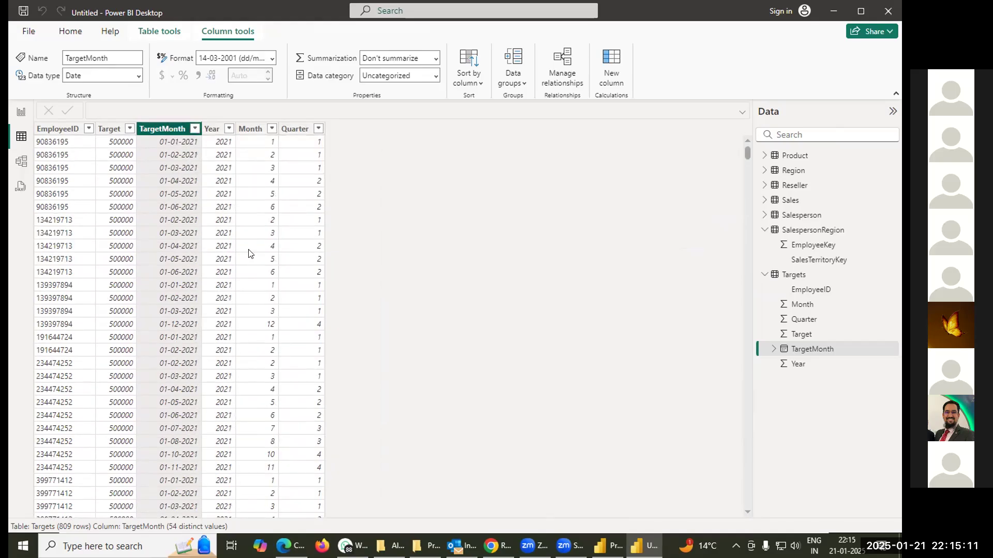
# - Set the TargetMonth column's display format to March, 2001 (mmmm, yyyy)
pyautogui.click(271, 58)
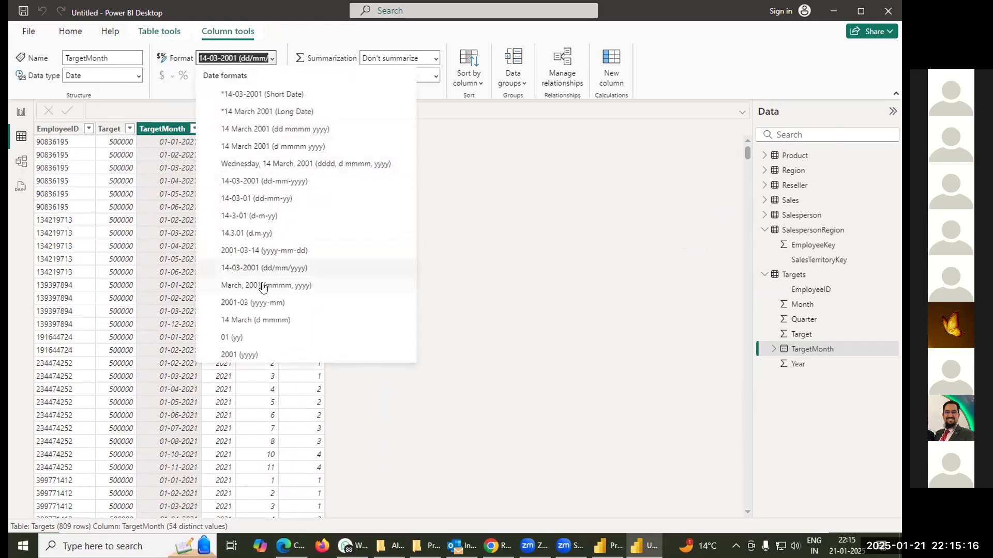
pyautogui.press('Escape')
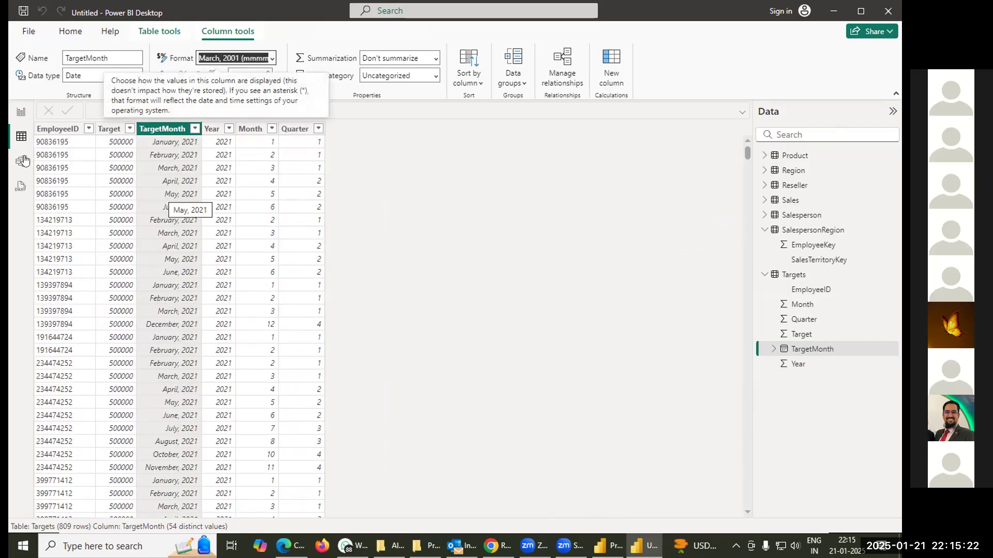
# - Check the visuals on the report page, and examine the target amounts and months across the Targets table's rows
pyautogui.click(20, 118)
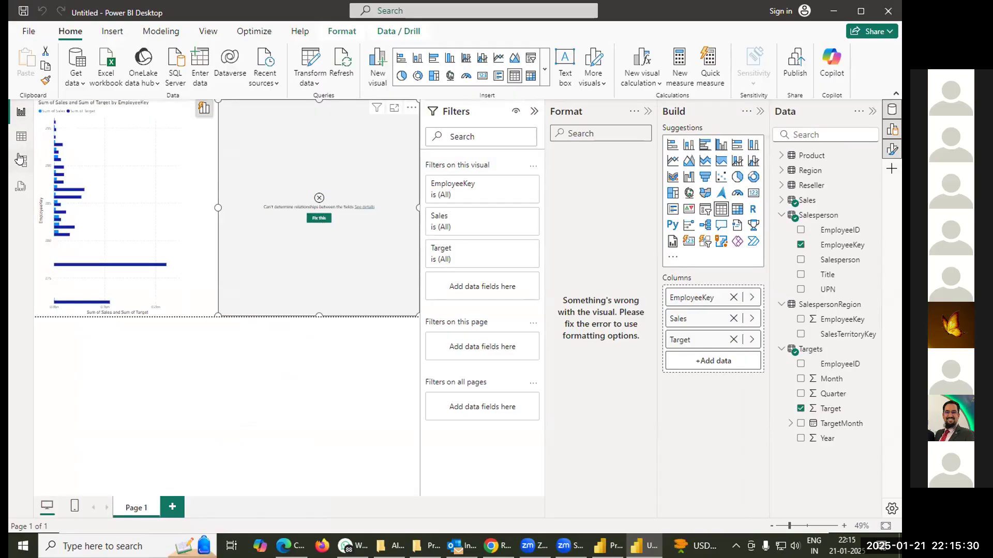
pyautogui.click(21, 136)
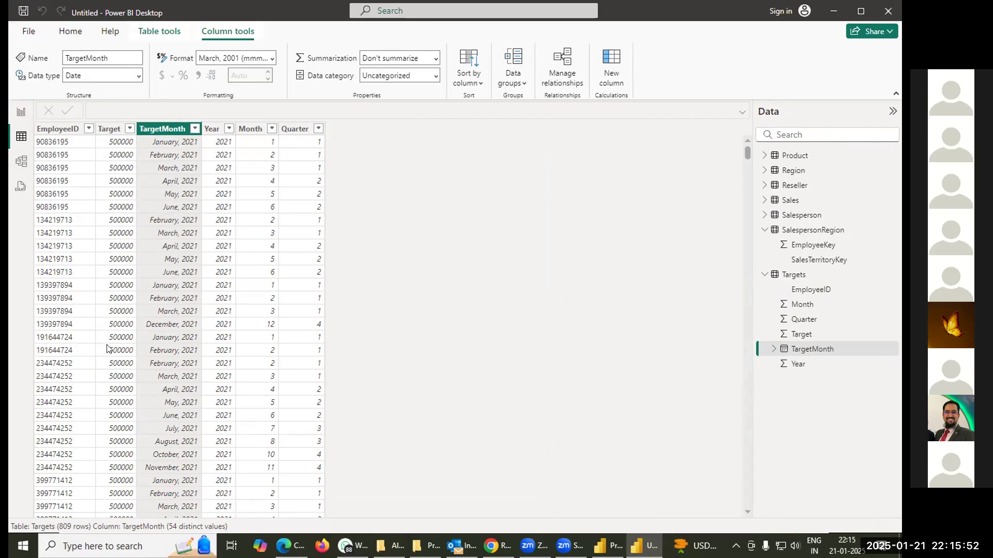
pyautogui.scroll(-20, 109, 349)
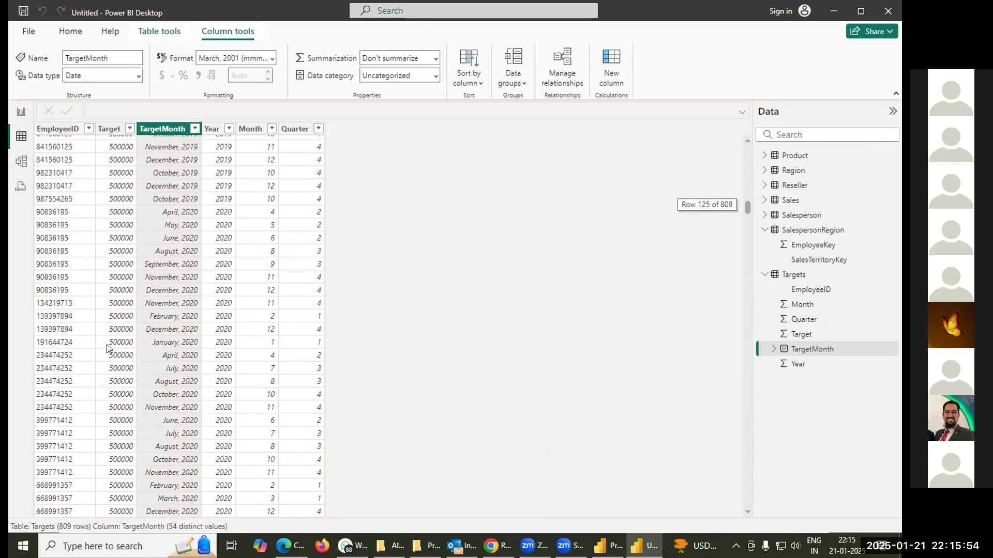
pyautogui.scroll(-20, 124, 370)
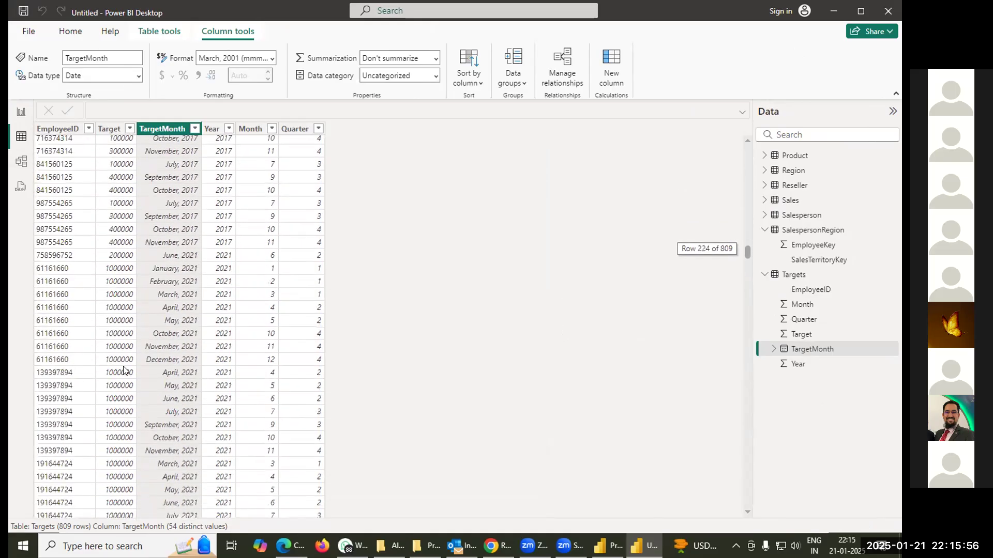
pyautogui.scroll(-1, 123, 370)
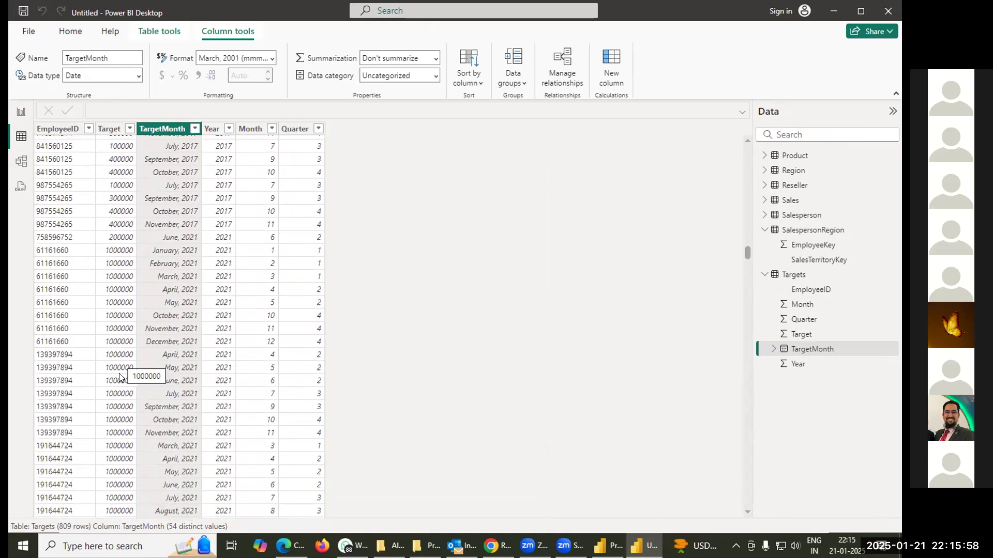
pyautogui.scroll(-20, 124, 403)
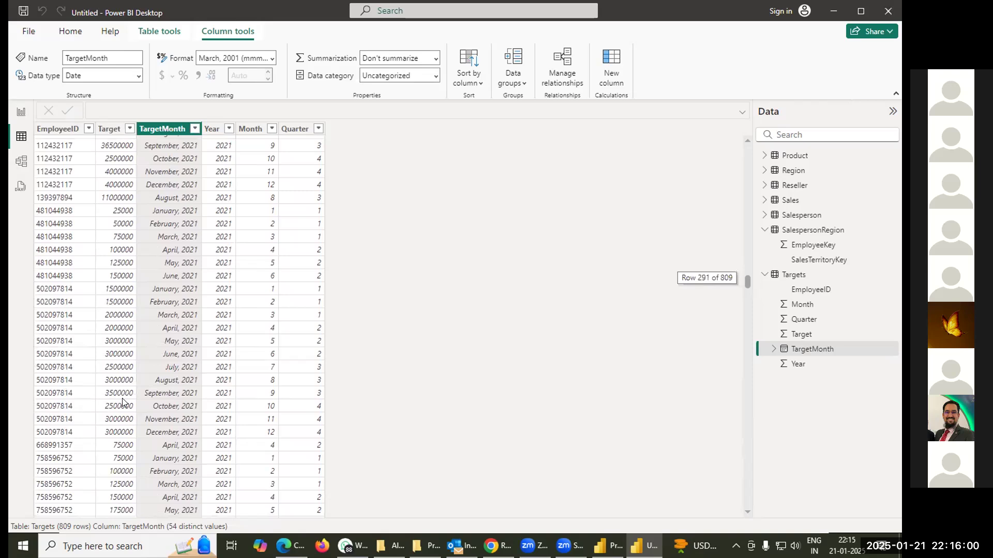
pyautogui.scroll(-11, 123, 402)
pyautogui.scroll(-13, 123, 402)
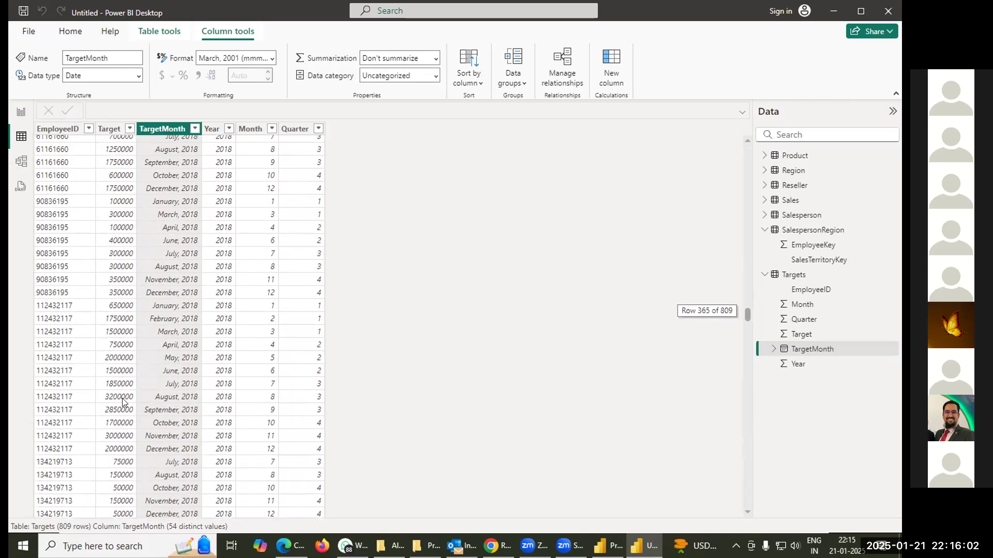
# - Delete the broken table visual holding EmployeeKey, Sales and Target from the report page
pyautogui.click(21, 112)
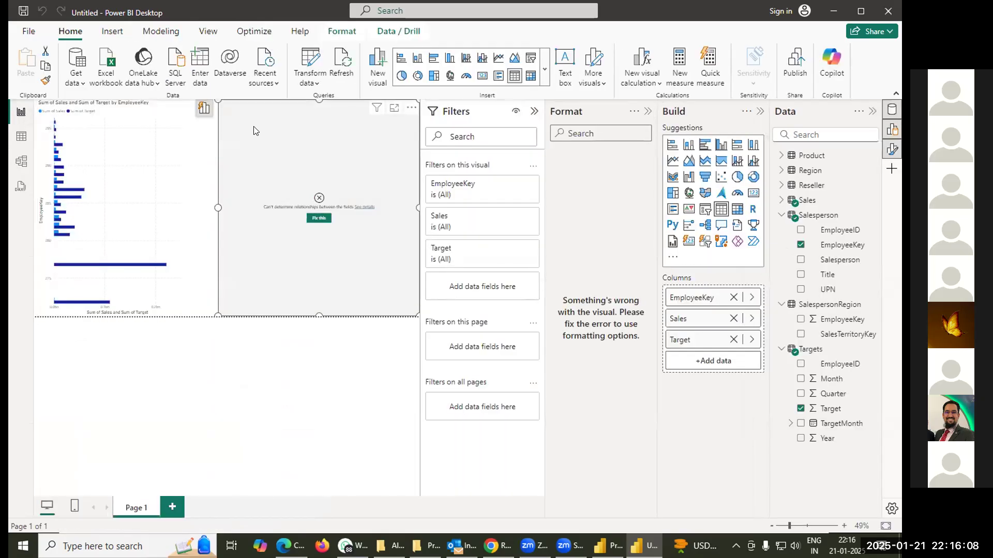
pyautogui.press('Delete')
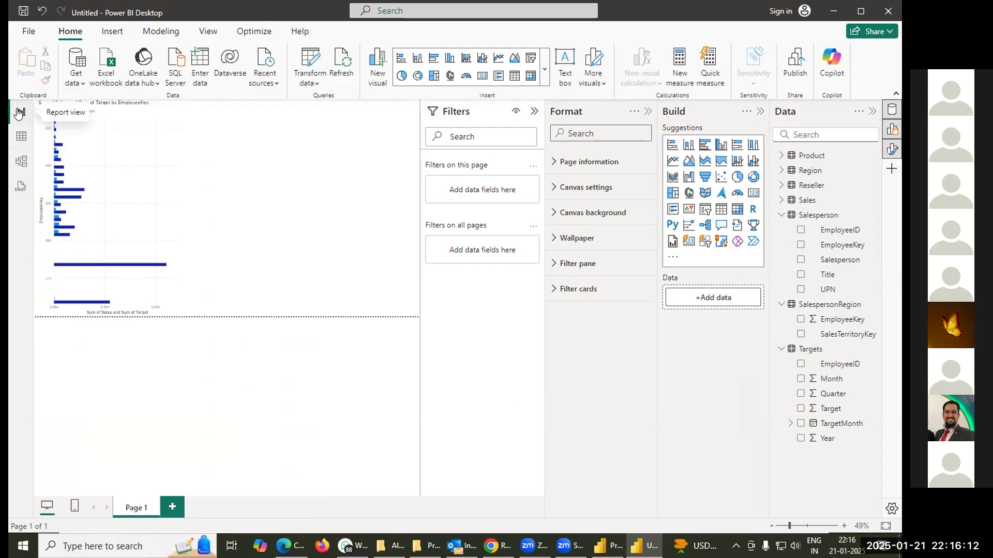
# - Examine the Sales table's OrderDate values and the distinct dates in its filter list, leaving the column unfiltered
pyautogui.click(19, 143)
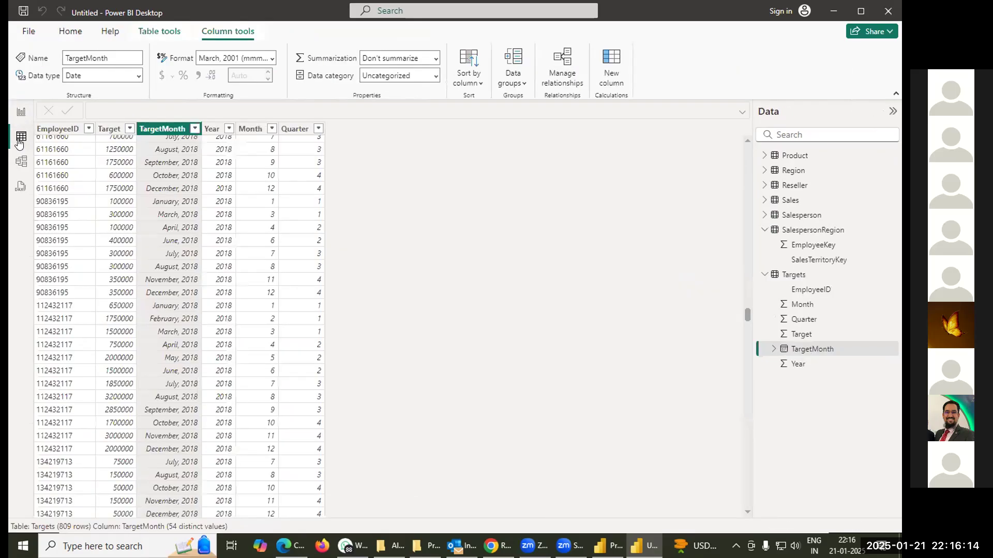
pyautogui.click(775, 201)
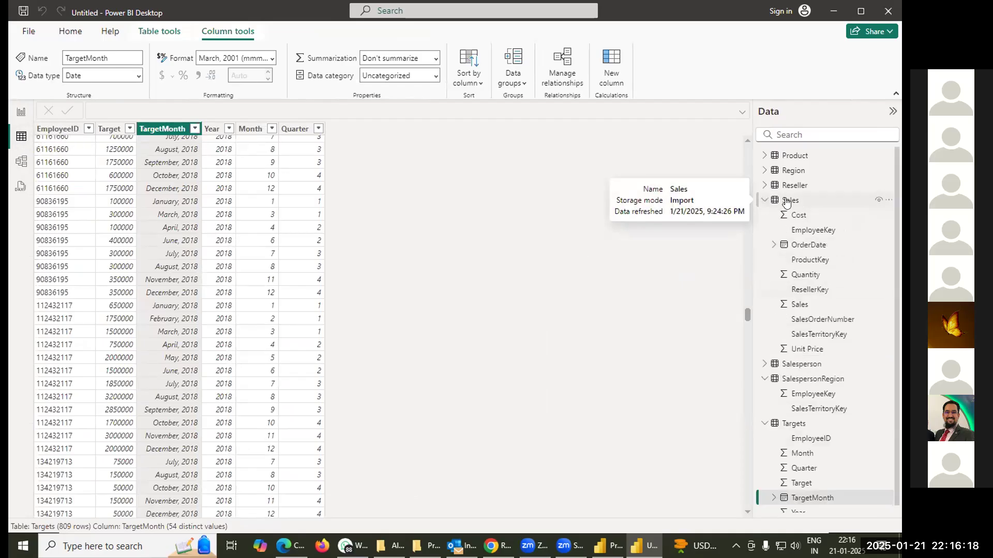
pyautogui.click(787, 201)
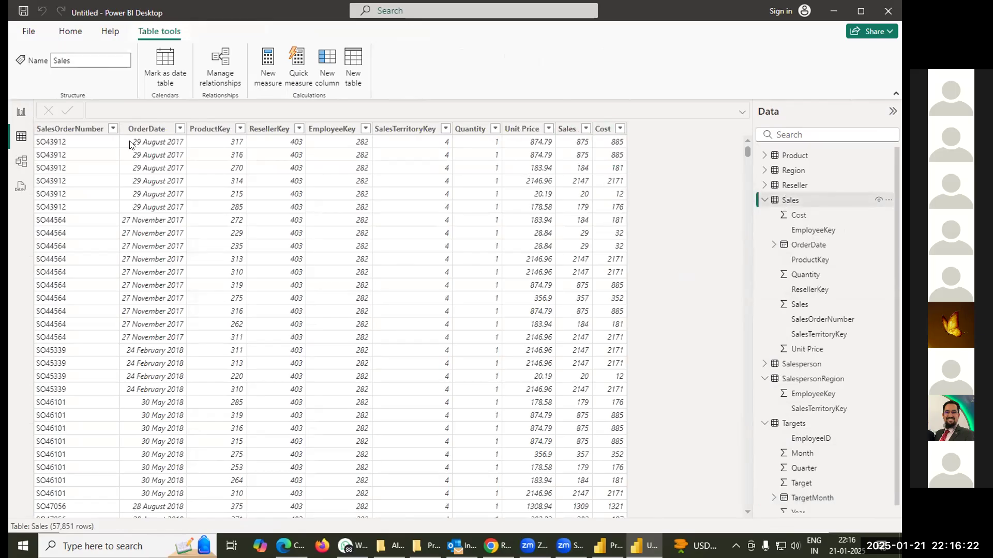
pyautogui.click(178, 130)
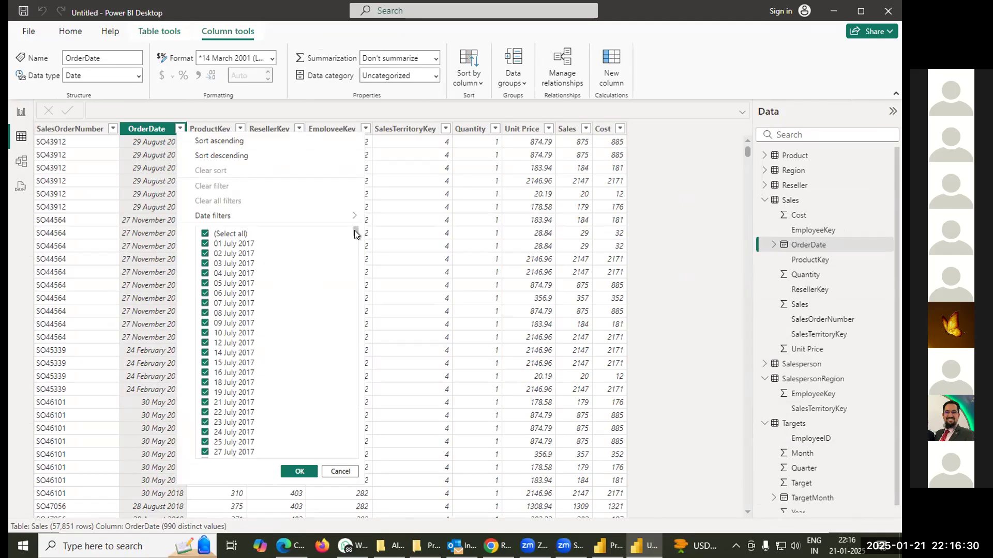
pyautogui.moveTo(352, 230); pyautogui.dragTo(353, 317)
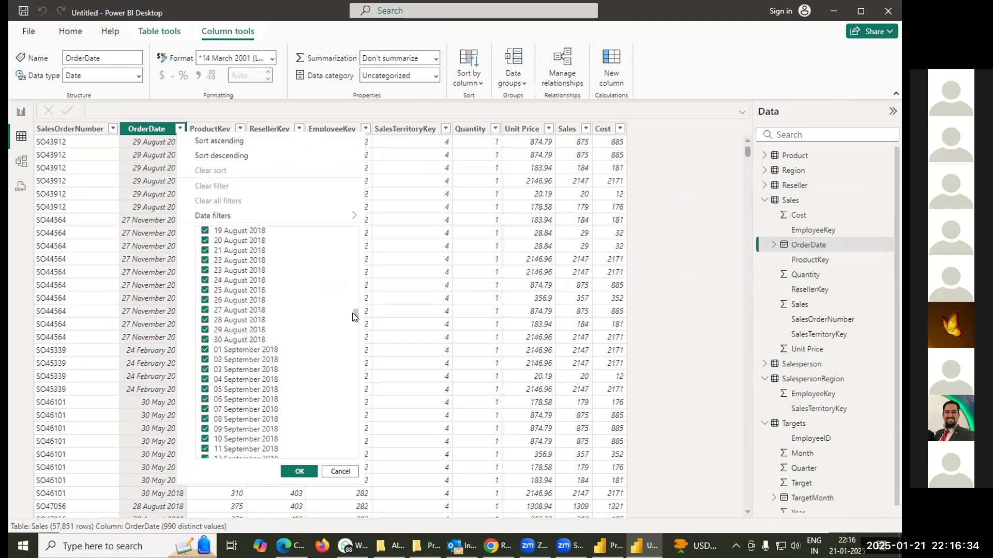
pyautogui.moveTo(353, 316)
pyautogui.mouseDown()
pyautogui.moveTo(349, 454)
pyautogui.moveTo(348, 315)
pyautogui.mouseUp()
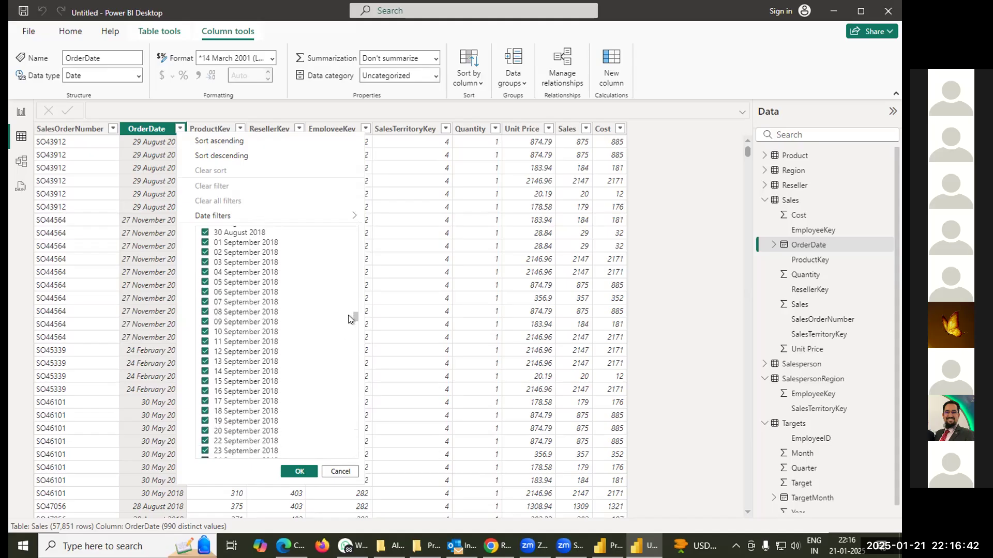
pyautogui.click(341, 472)
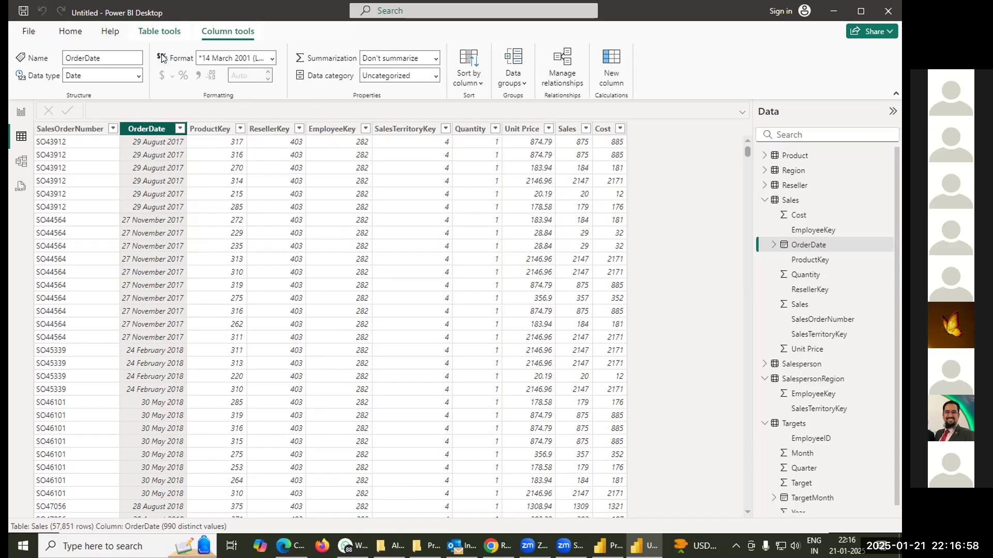
# - Insert a blank table visual beside the bar chart on the report page and widen it
pyautogui.click(21, 111)
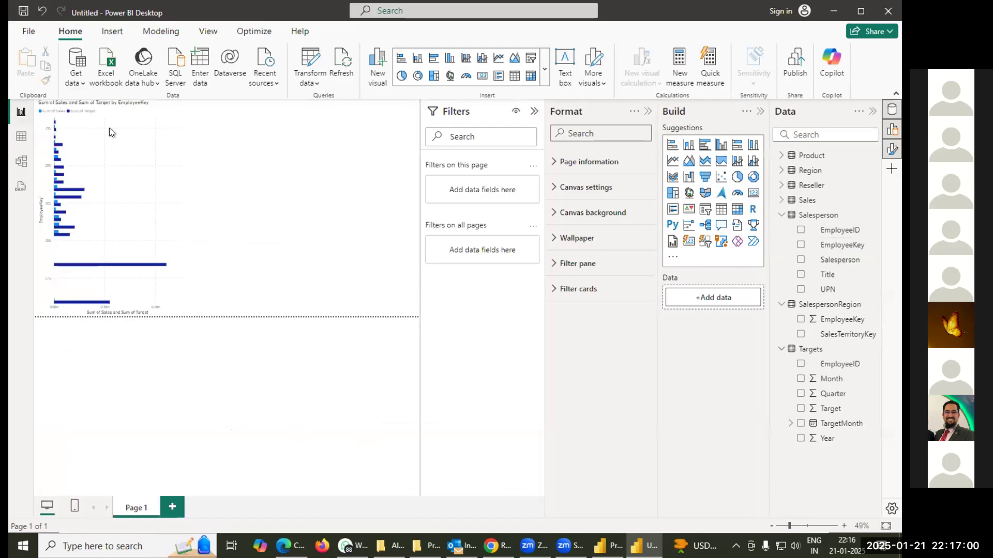
pyautogui.click(515, 77)
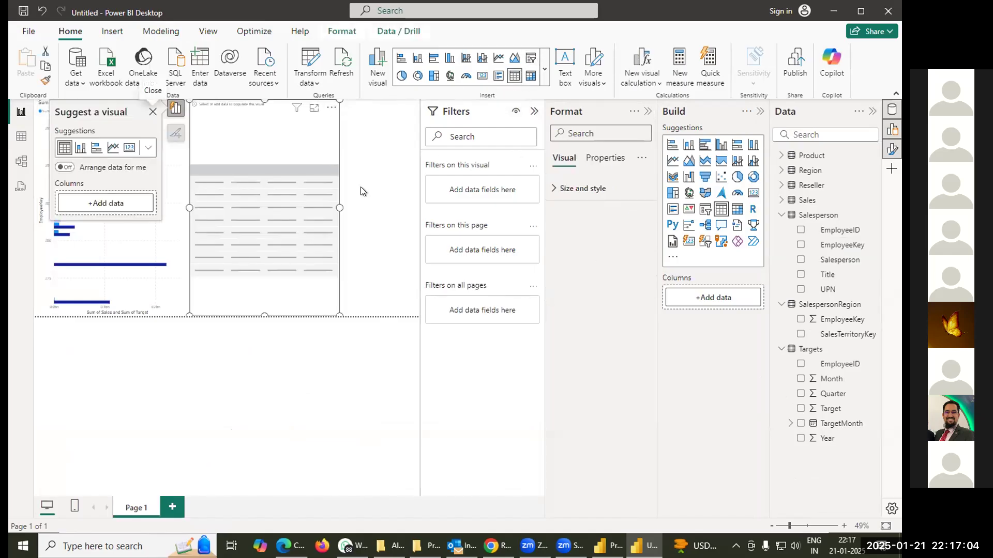
pyautogui.moveTo(338, 207); pyautogui.dragTo(392, 207)
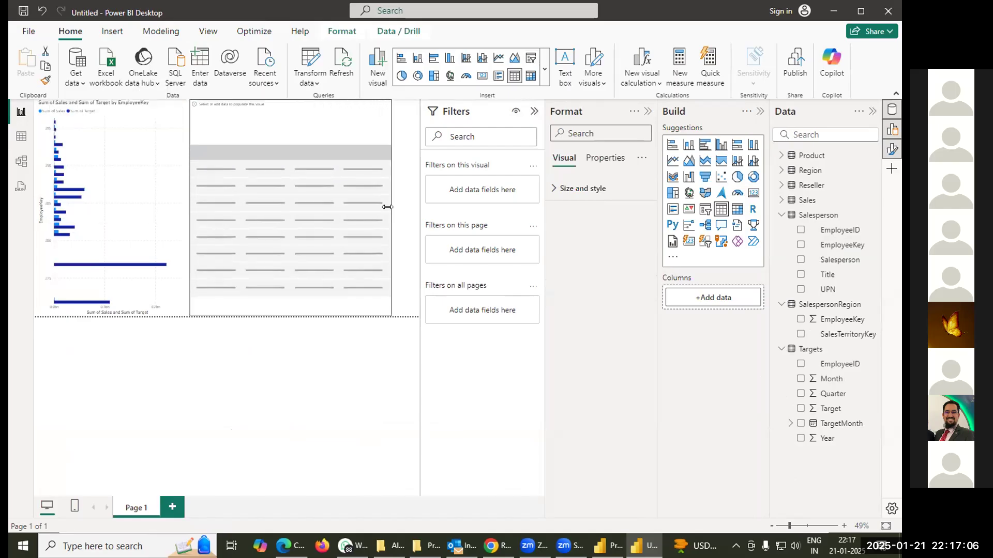
# - Expand the Targets table's TargetMonth field down to its date hierarchy and examine the Year, Quarter, Month and Day levels
pyautogui.click(790, 423)
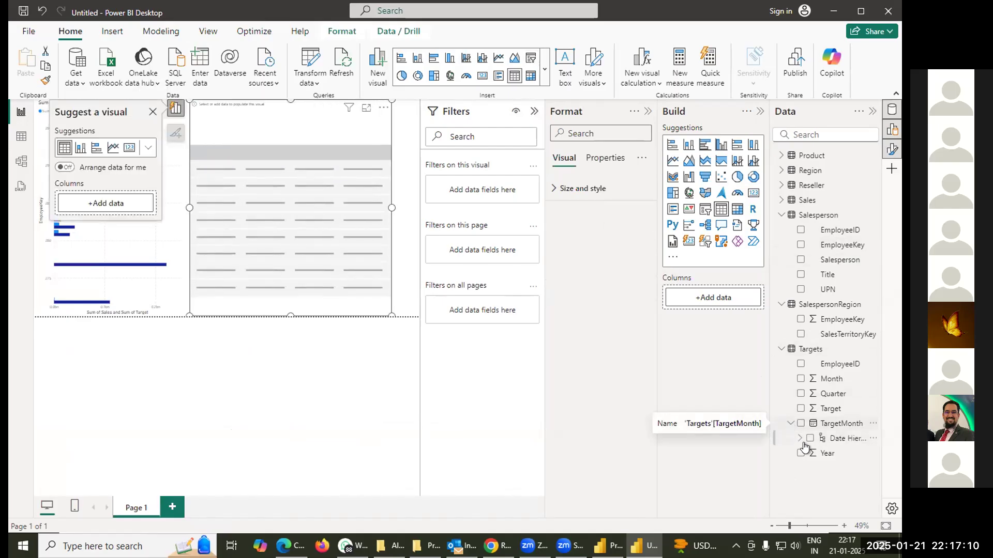
pyautogui.click(801, 439)
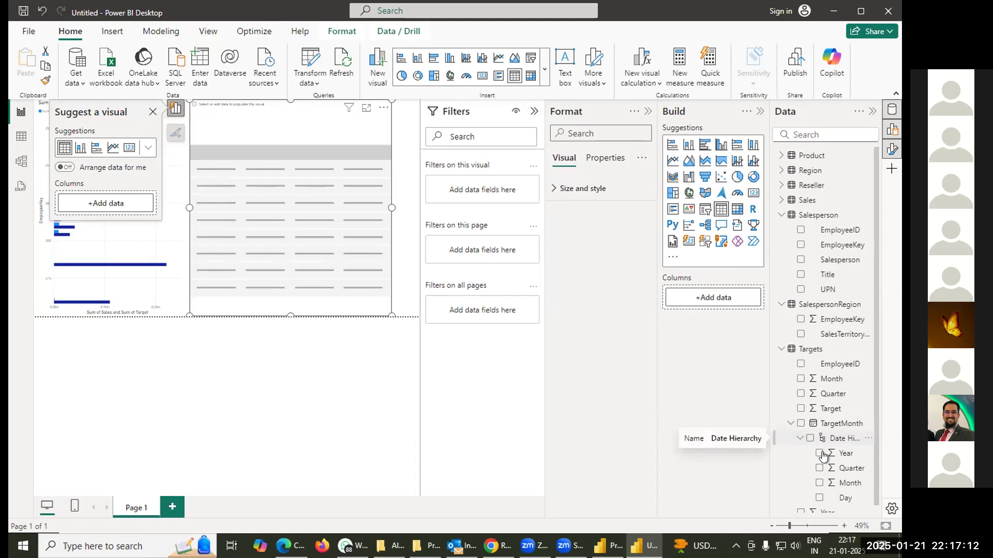
pyautogui.scroll(-1, 822, 479)
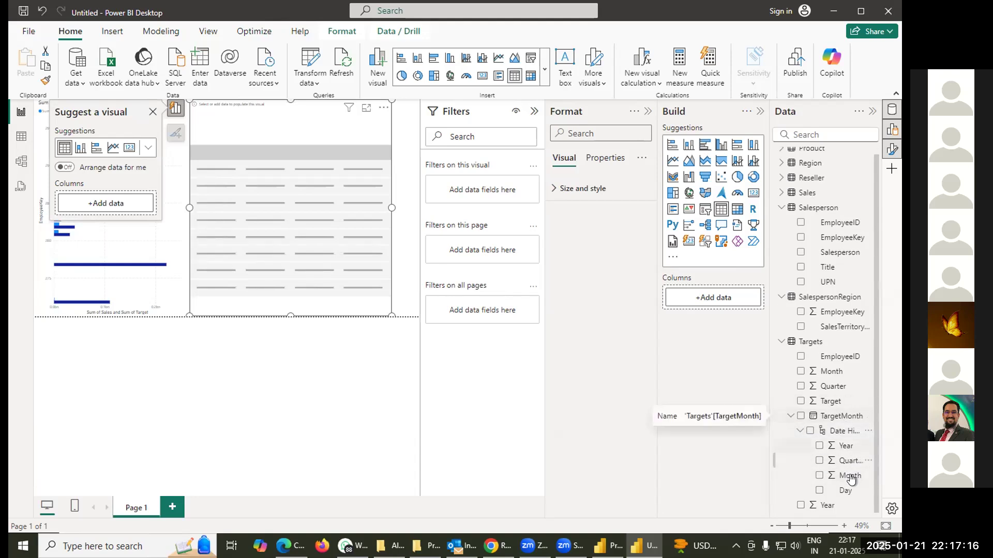
pyautogui.click(838, 452)
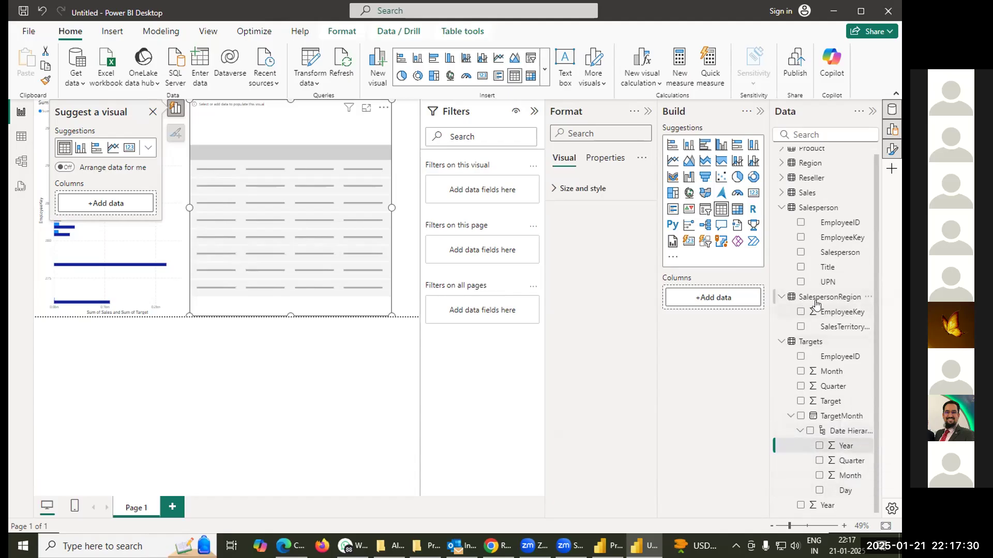
# - Expand the Sales, Reseller, Region and Product tables, and compare the OrderDate date hierarchy with the TargetMonth one
pyautogui.click(777, 194)
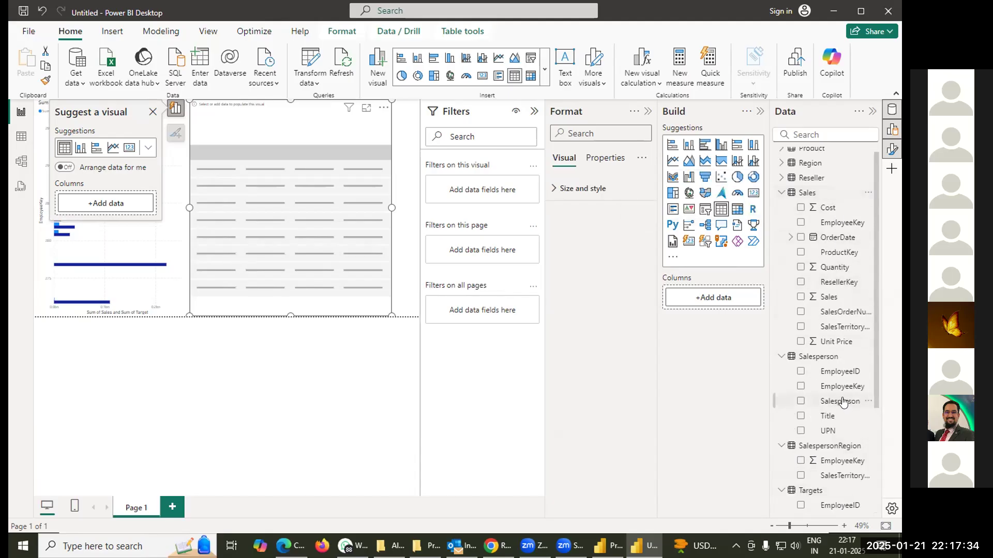
pyautogui.click(781, 178)
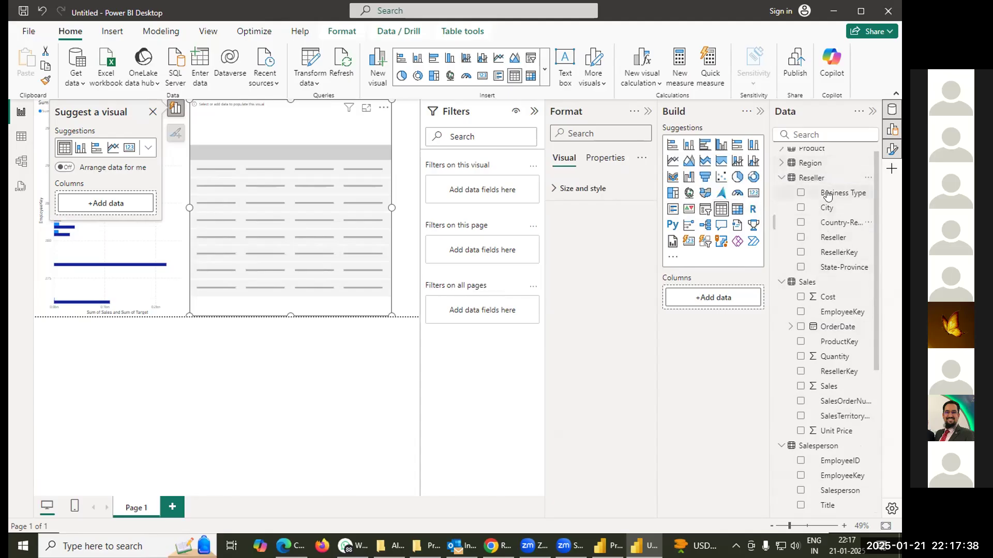
pyautogui.click(782, 166)
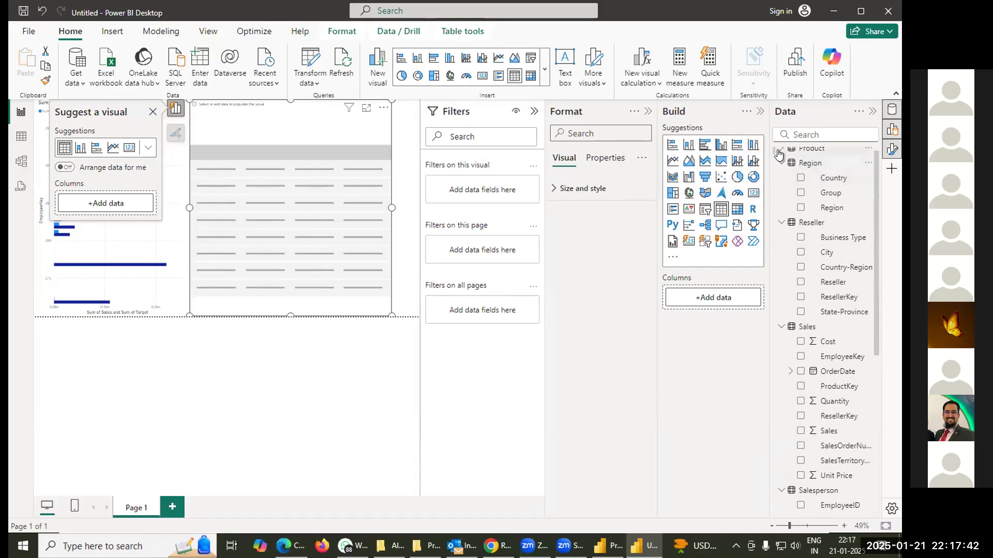
pyautogui.click(780, 150)
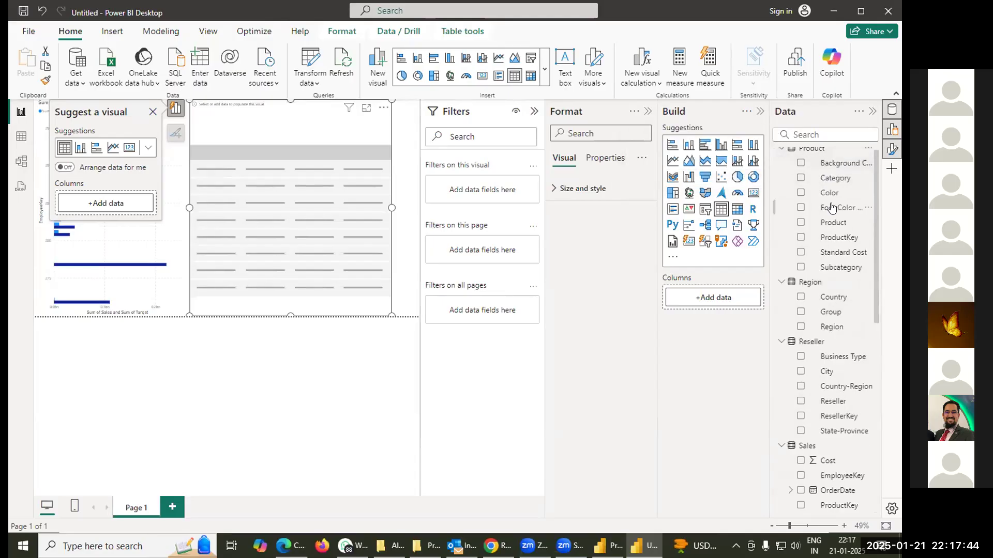
pyautogui.scroll(-3, 824, 359)
pyautogui.scroll(-2, 824, 359)
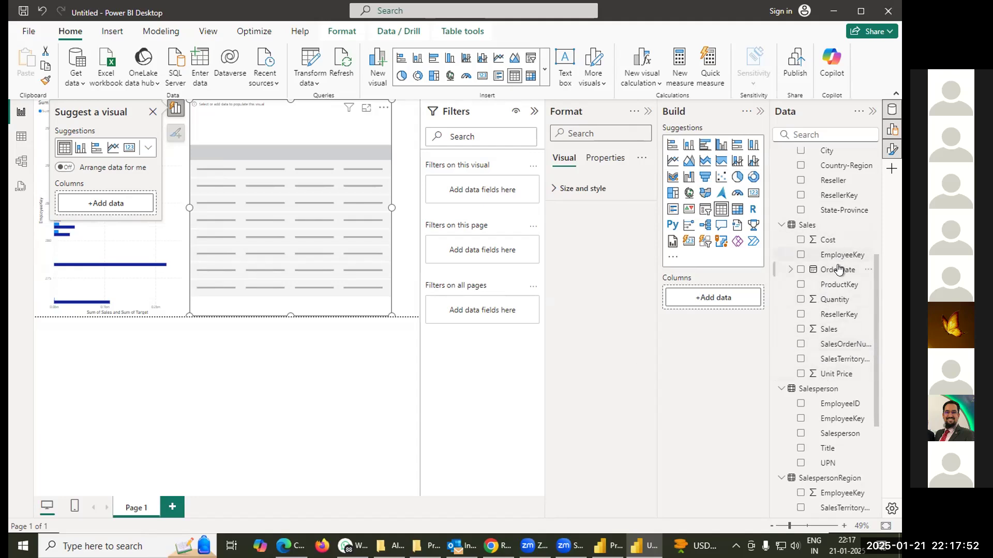
pyautogui.click(789, 271)
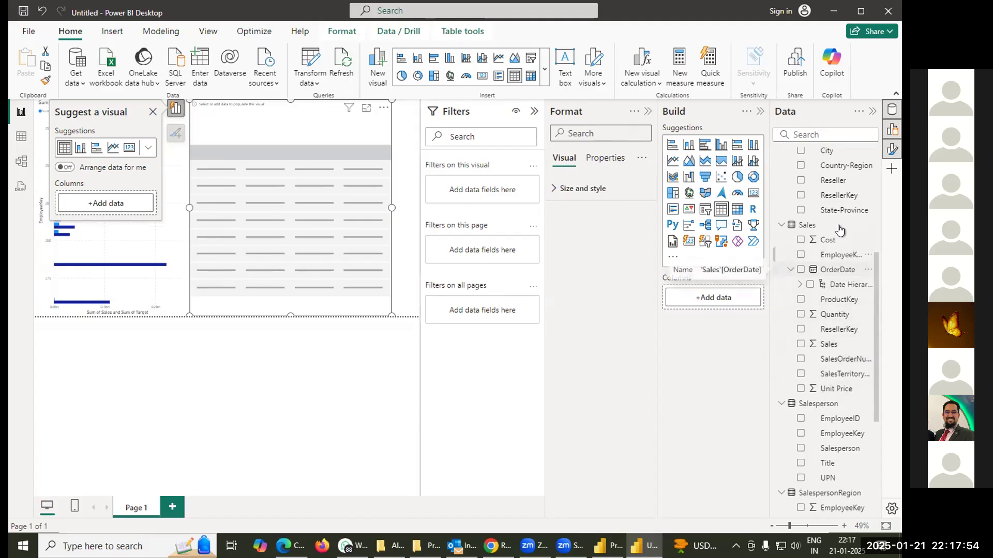
pyautogui.click(795, 285)
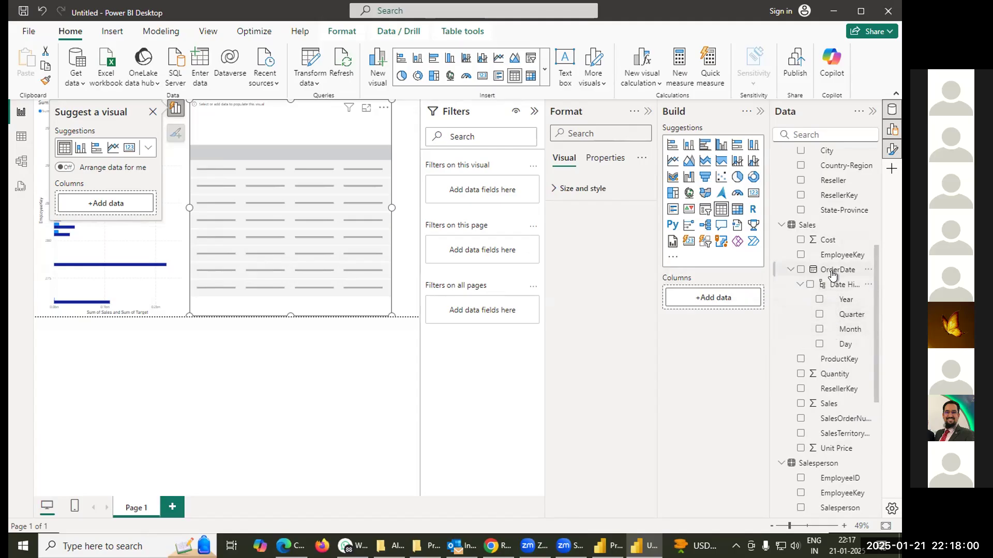
pyautogui.scroll(-5, 831, 327)
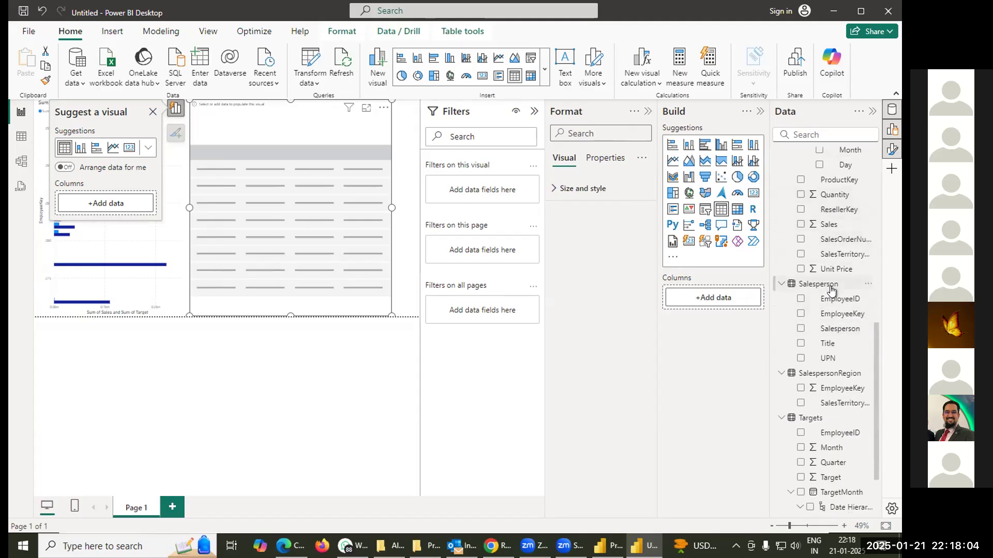
pyautogui.scroll(-2, 830, 289)
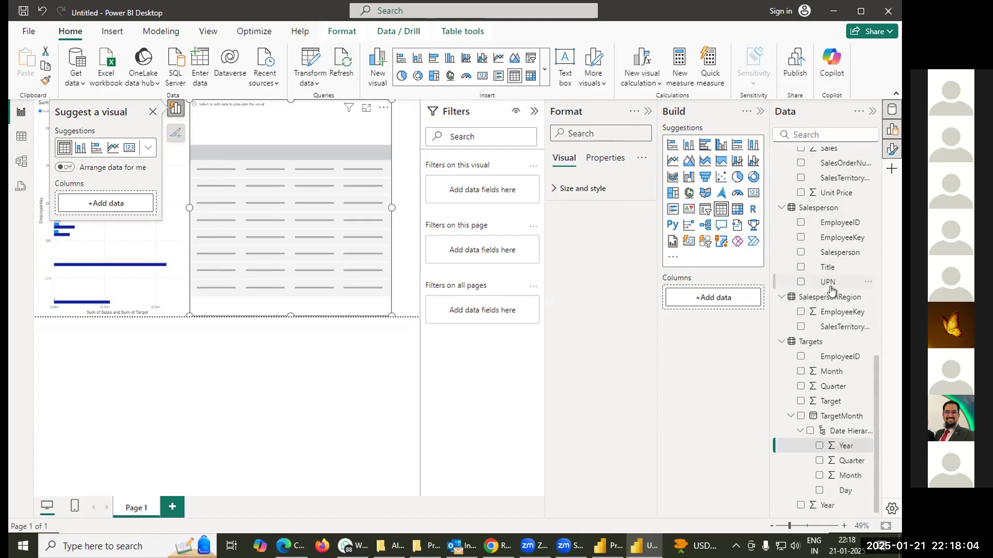
pyautogui.click(839, 448)
# - Check the default summarization of the Sales table's OrderDate column in the table view, keeping Don't summarize
pyautogui.click(19, 145)
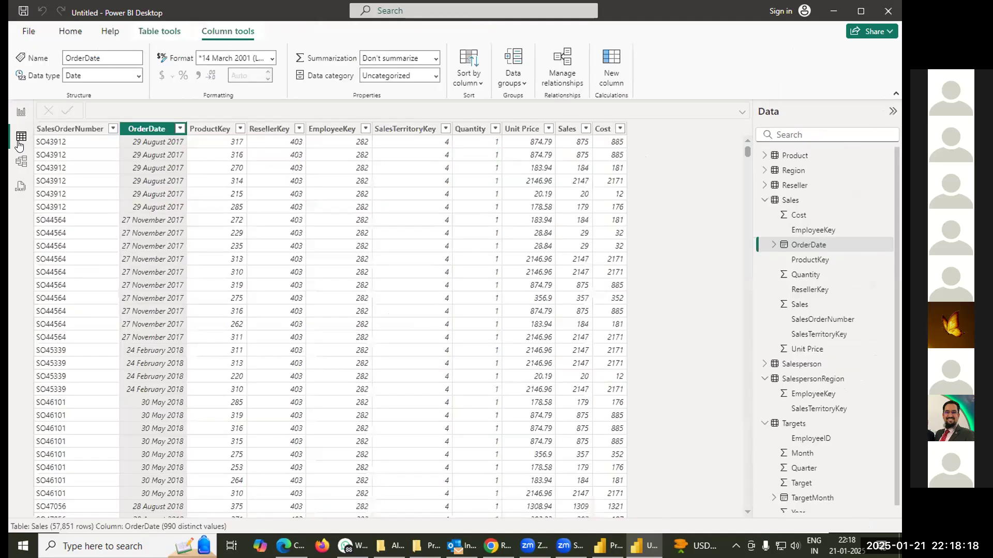
pyautogui.click(434, 60)
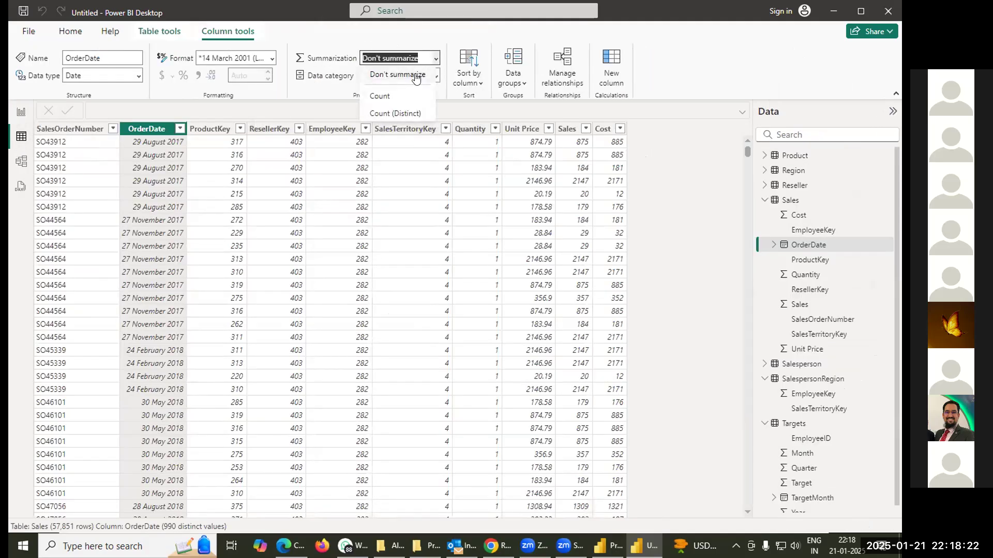
pyautogui.click(416, 77)
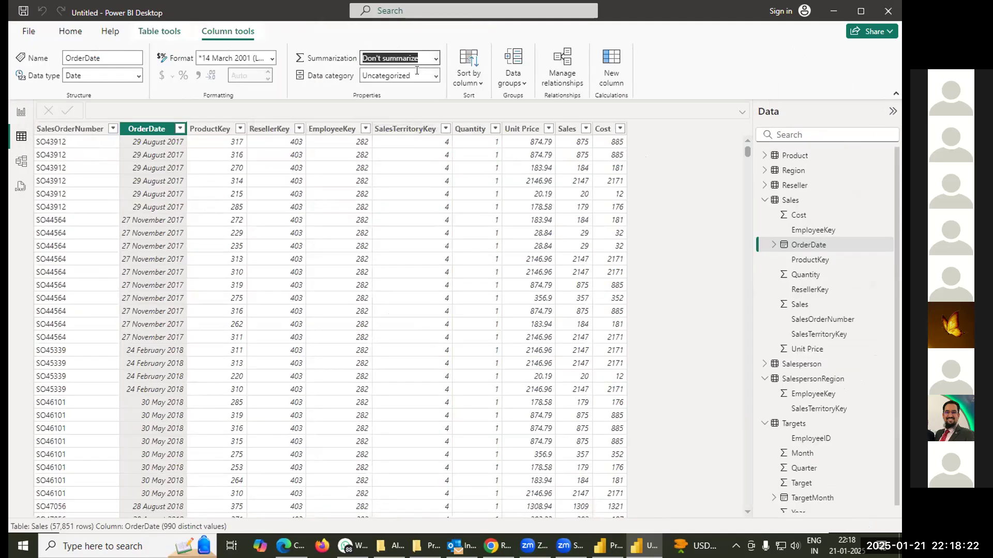
# - Set the default summarization of the Targets table's Quarter and Month columns to Don't summarize
pyautogui.click(803, 465)
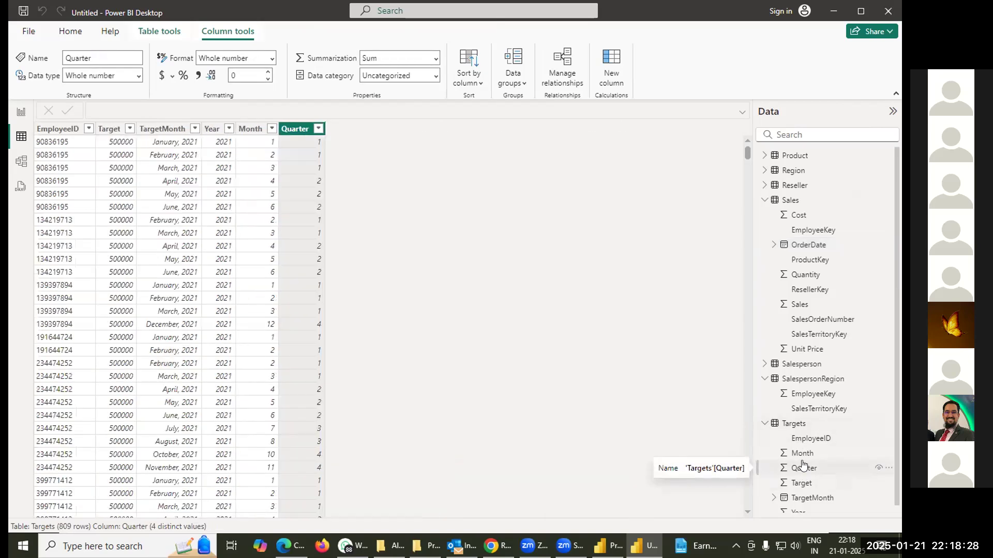
pyautogui.click(436, 57)
pyautogui.click(424, 75)
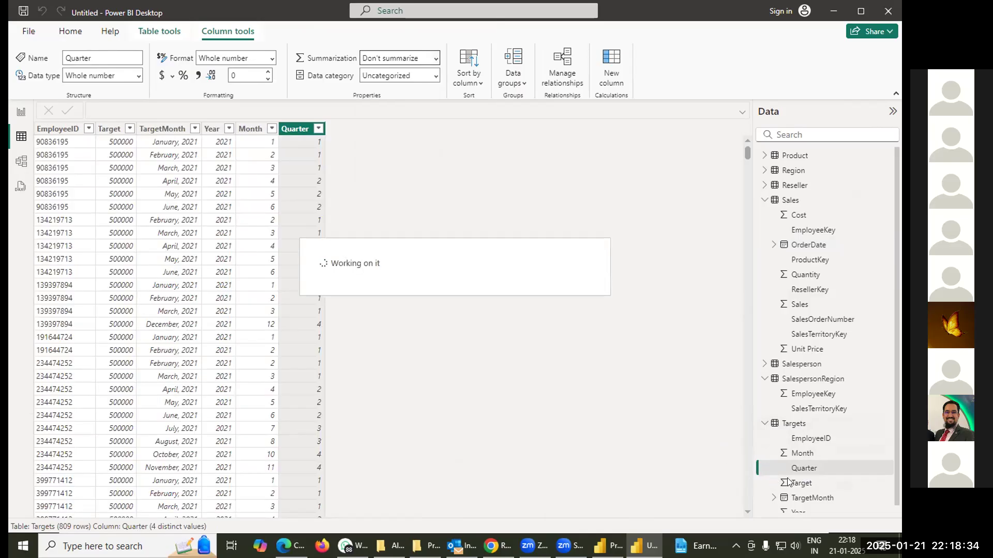
pyautogui.click(795, 456)
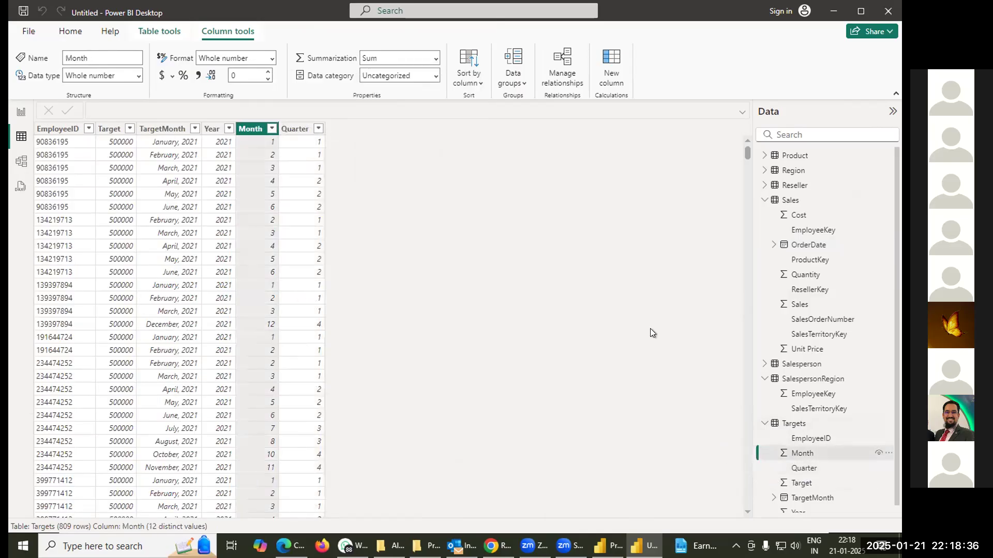
pyautogui.click(436, 58)
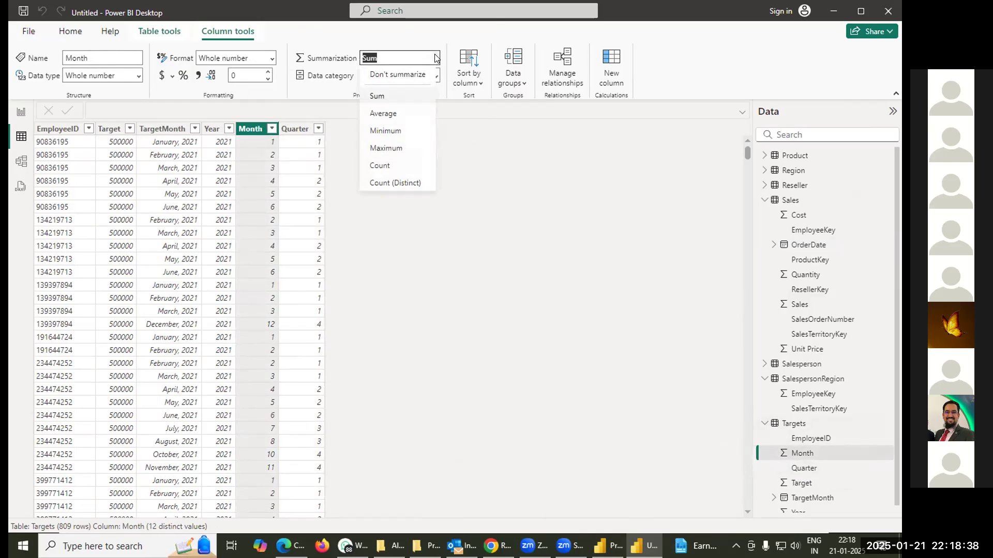
pyautogui.click(566, 245)
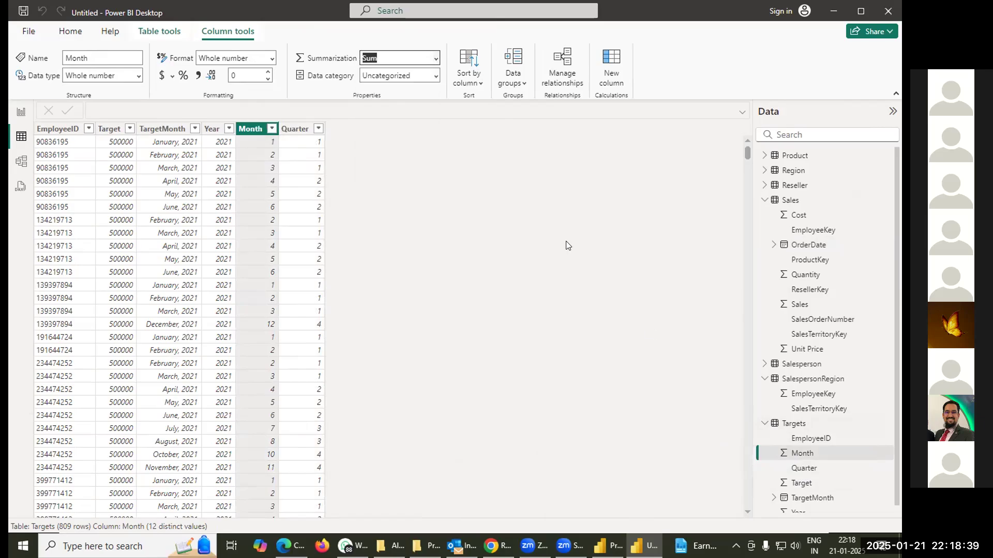
pyautogui.click(800, 484)
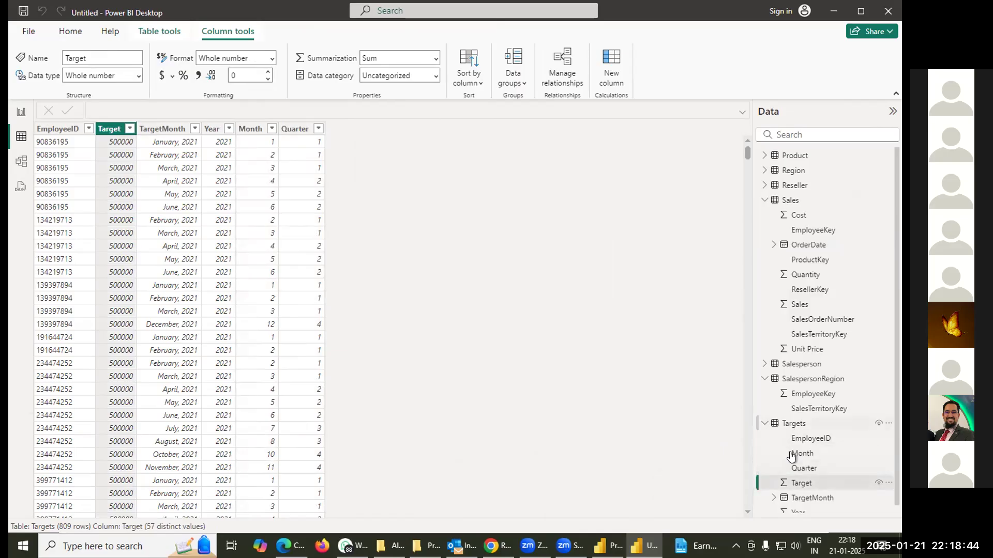
# - Set SalespersonRegion's EmployeeKey summarization to Don't summarize, and return to the report page with the visual suggestions dismissed
pyautogui.click(795, 395)
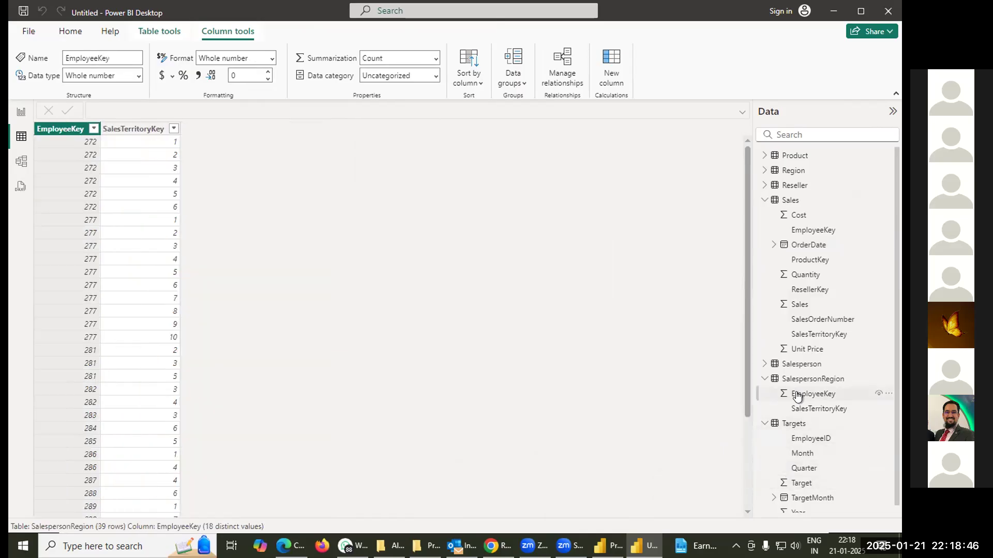
pyautogui.click(433, 60)
pyautogui.click(422, 75)
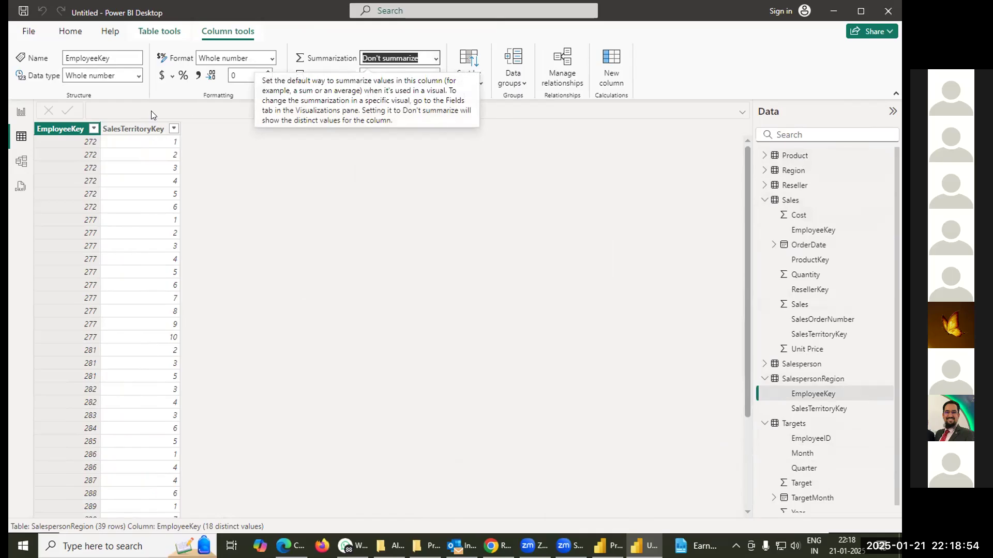
pyautogui.click(20, 114)
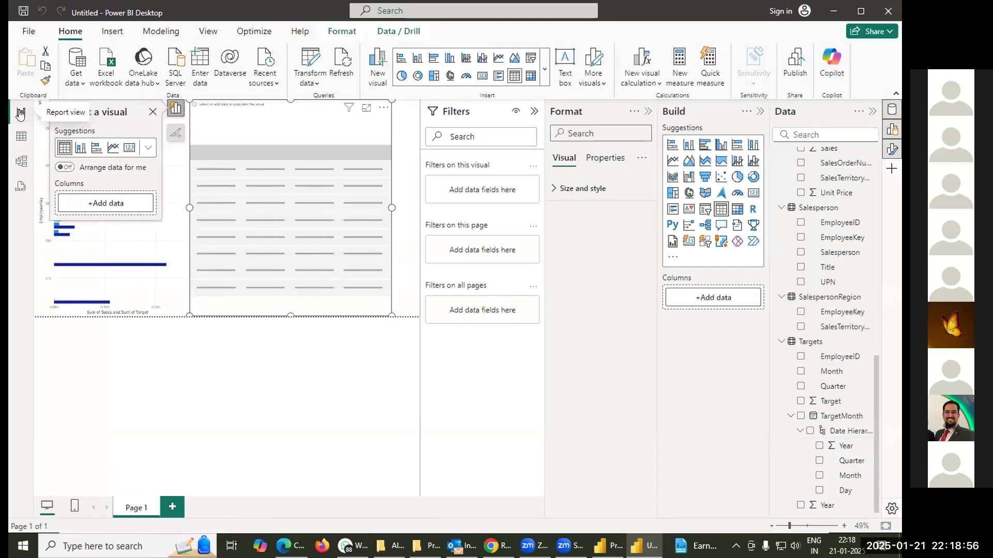
pyautogui.click(152, 114)
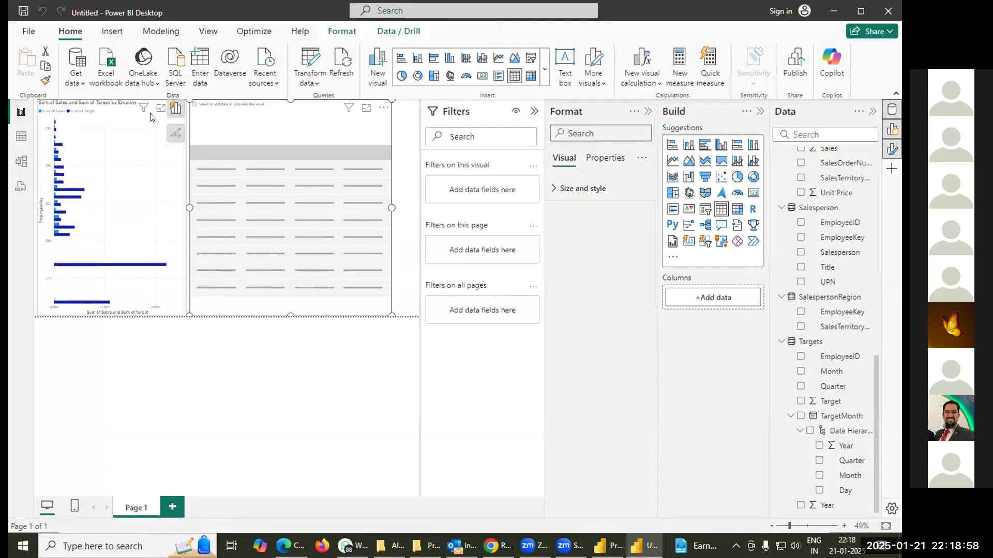
# - Examine the Targets table's fields and its relationships with the other tables in the model diagram
pyautogui.click(22, 139)
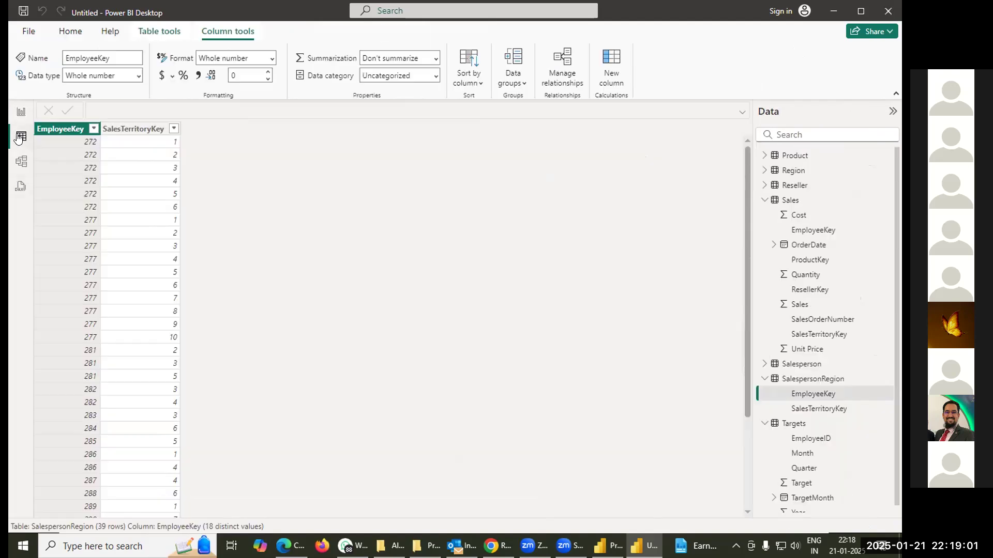
pyautogui.click(20, 163)
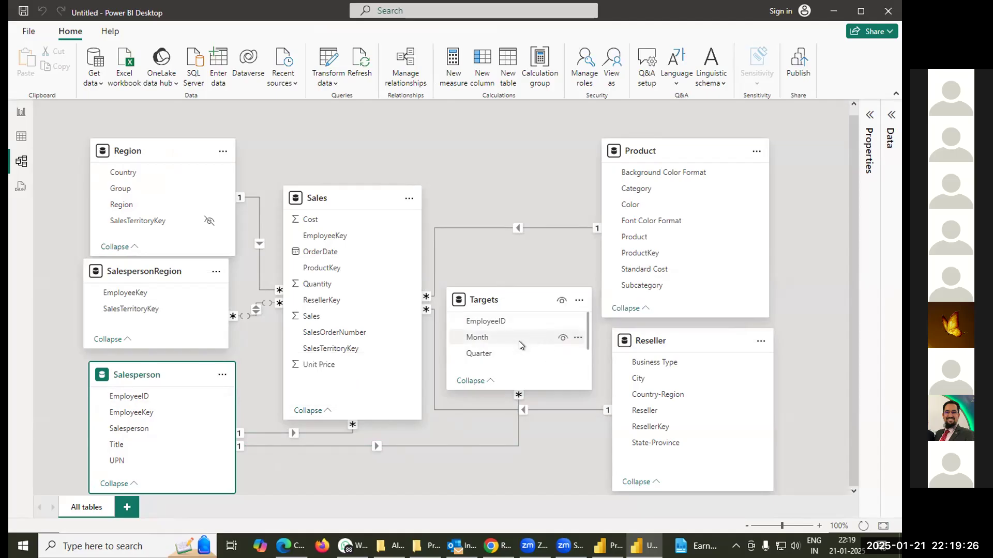
pyautogui.scroll(-2, 519, 342)
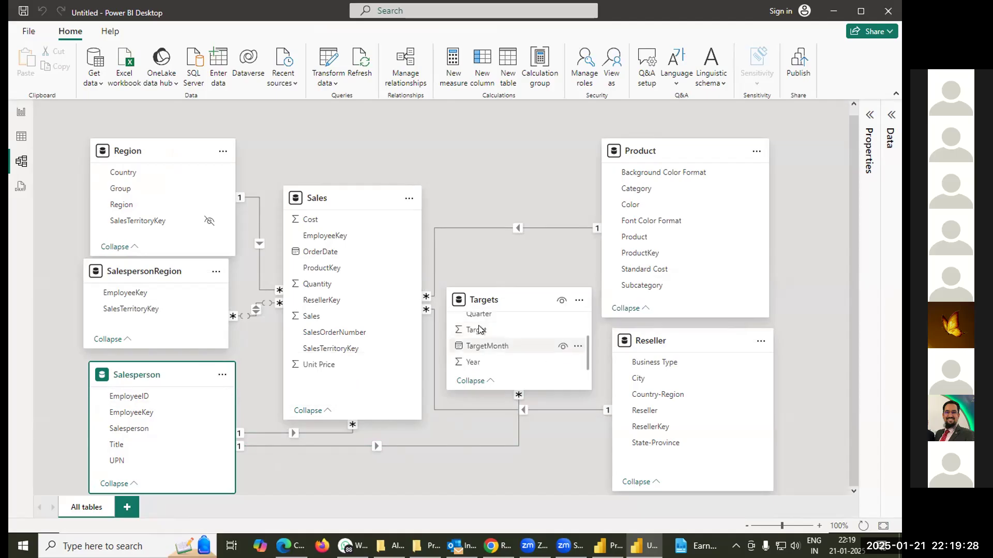
# - Add the Targets table's Target field as a column of the blank table visual, and check the model diagram
pyautogui.click(15, 116)
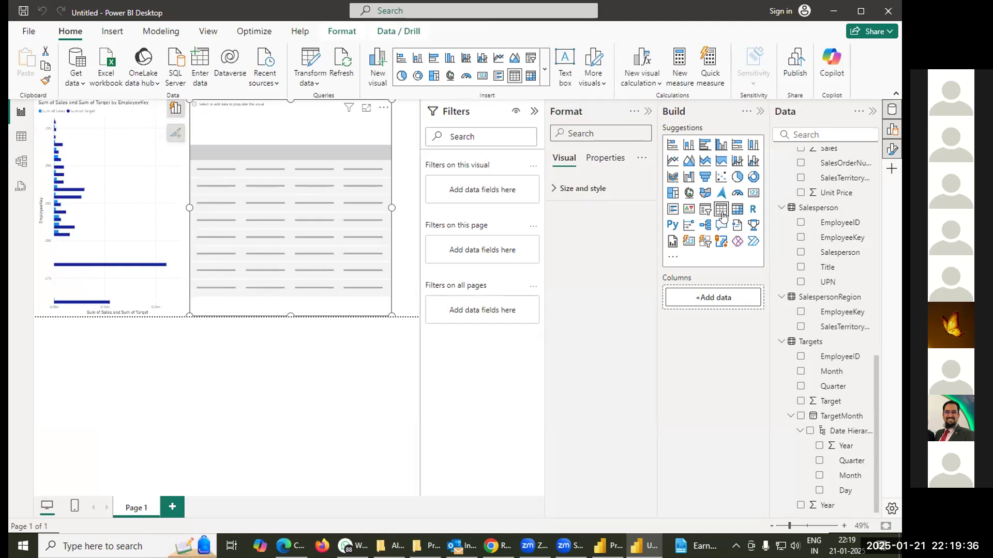
pyautogui.click(710, 299)
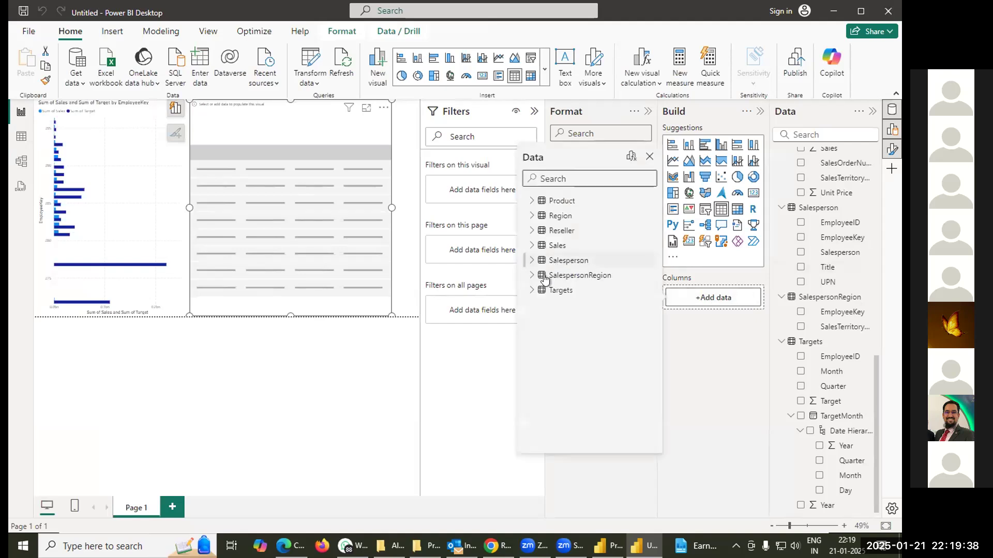
pyautogui.click(531, 290)
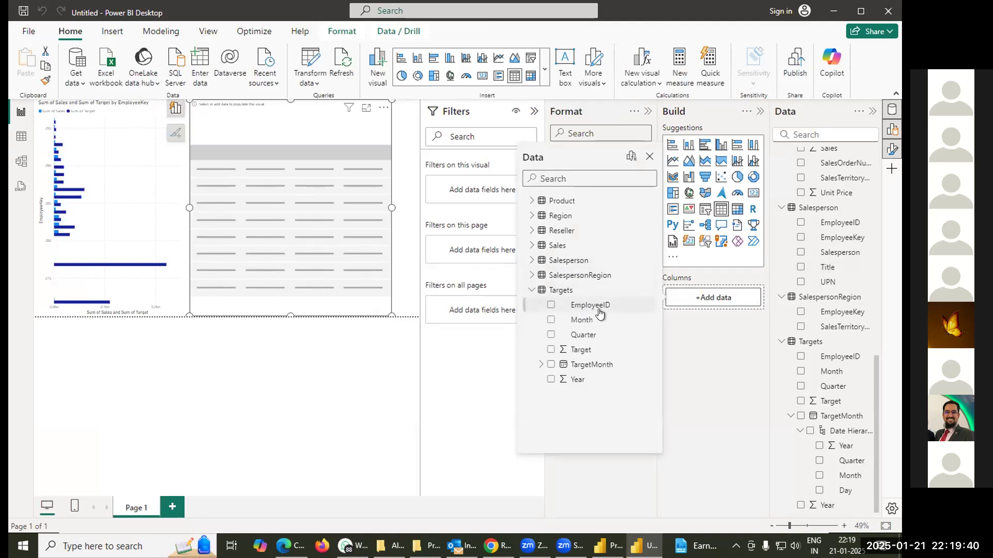
pyautogui.click(547, 352)
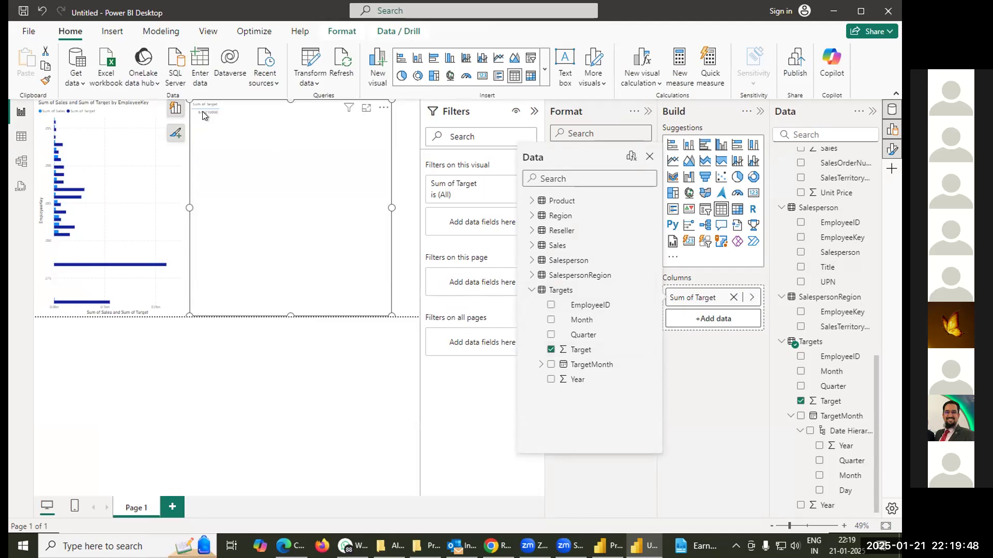
pyautogui.click(21, 162)
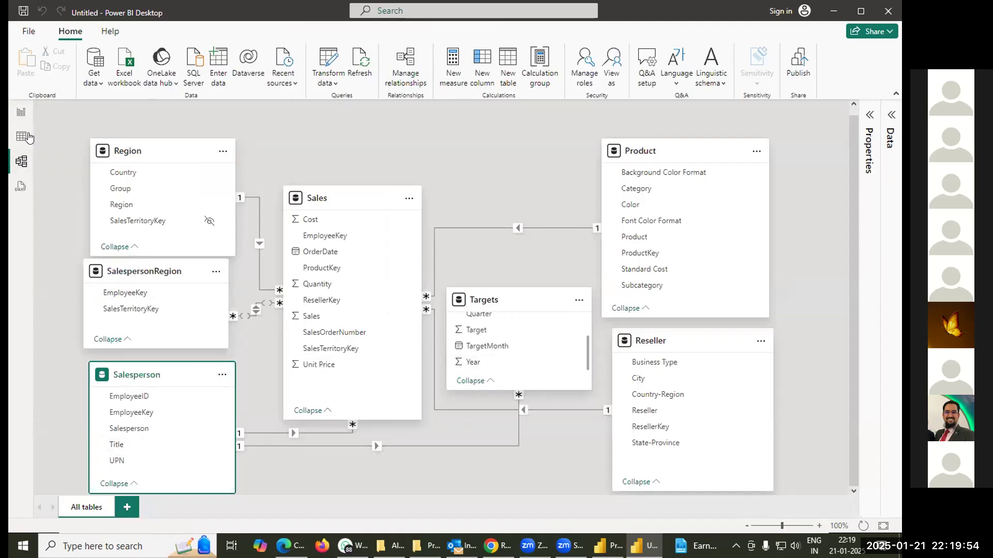
pyautogui.click(21, 115)
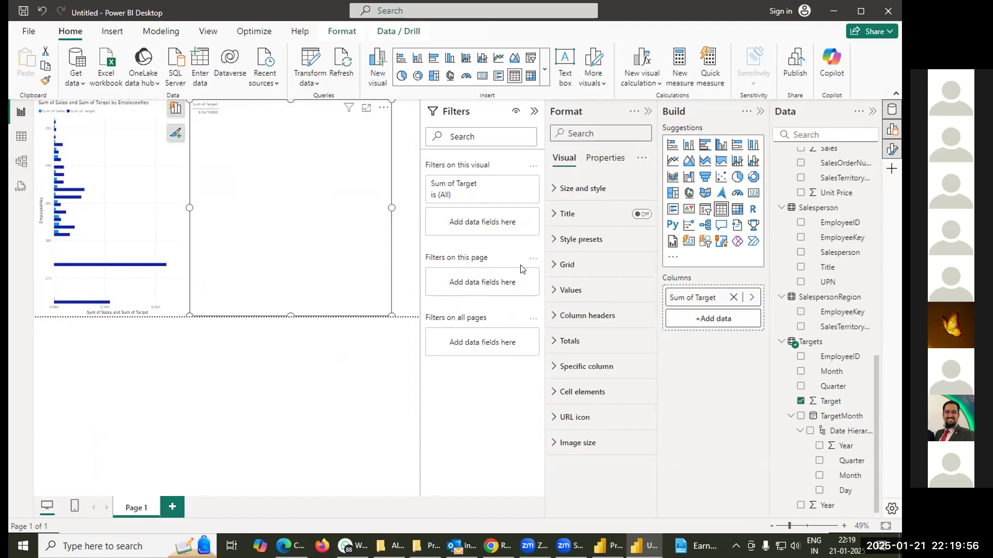
# - Add the Salesperson table's Salesperson field as a column beside Target in the table visual
pyautogui.click(702, 319)
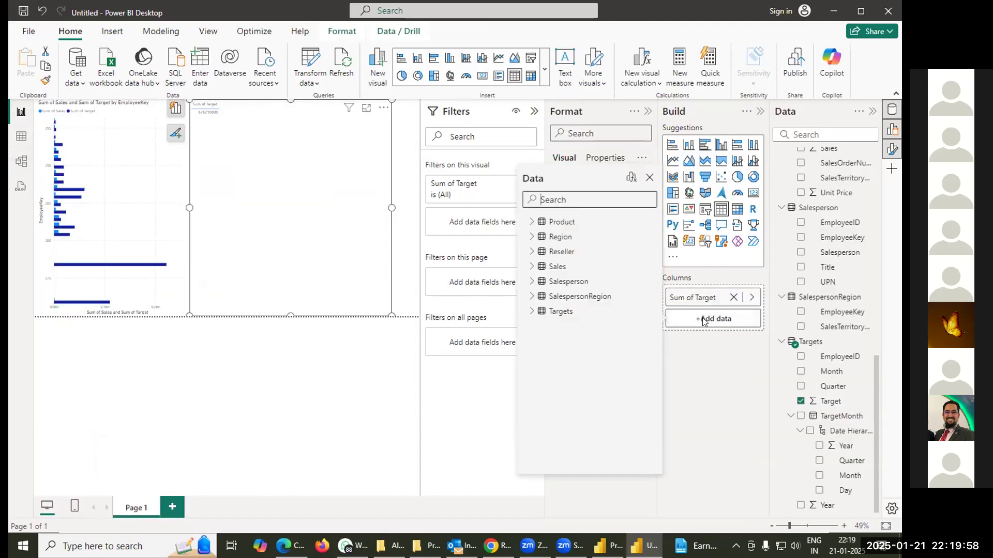
pyautogui.click(532, 282)
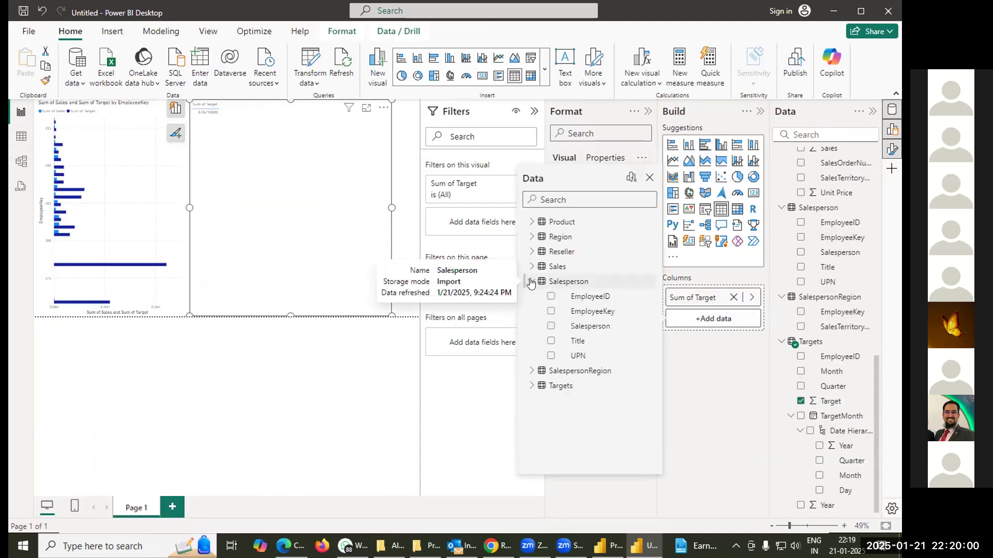
pyautogui.click(551, 326)
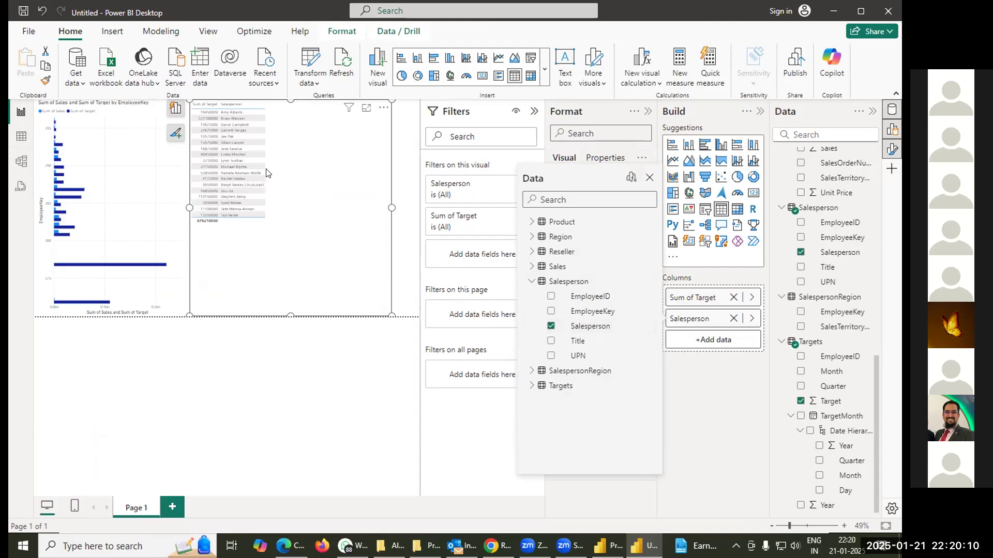
# - Format the table visual's values in bold at font size 15, and deselect the visual
pyautogui.click(891, 149)
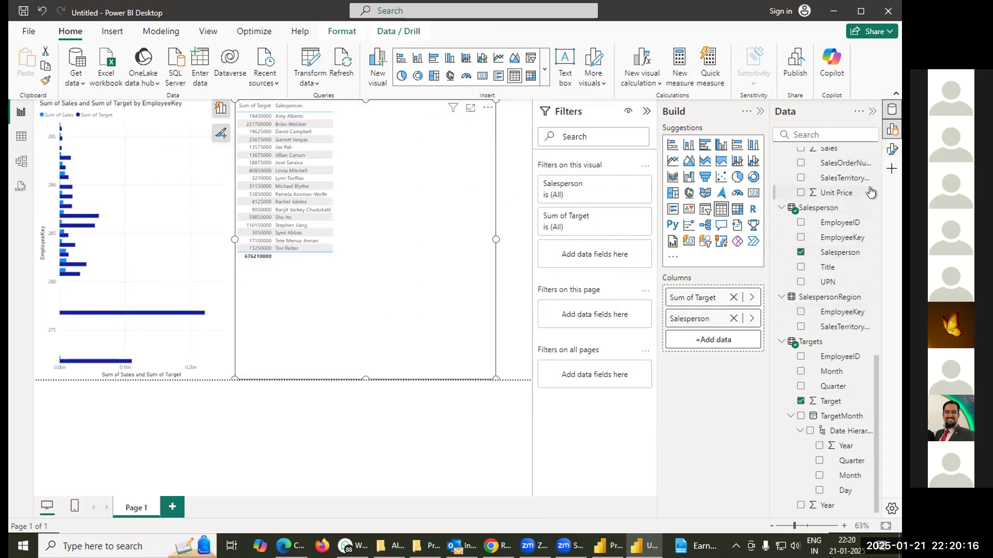
pyautogui.click(890, 150)
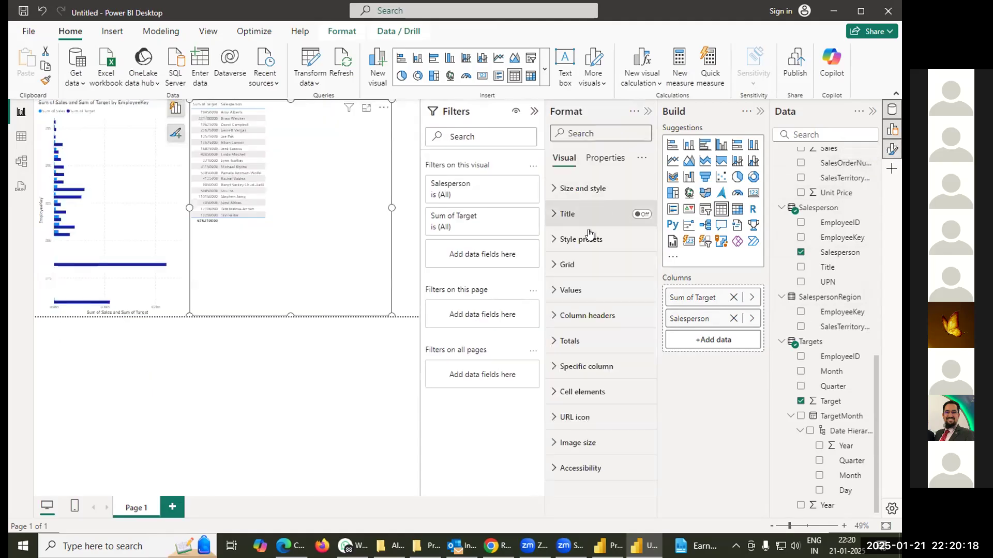
pyautogui.click(555, 290)
pyautogui.click(623, 353)
pyautogui.write('15')
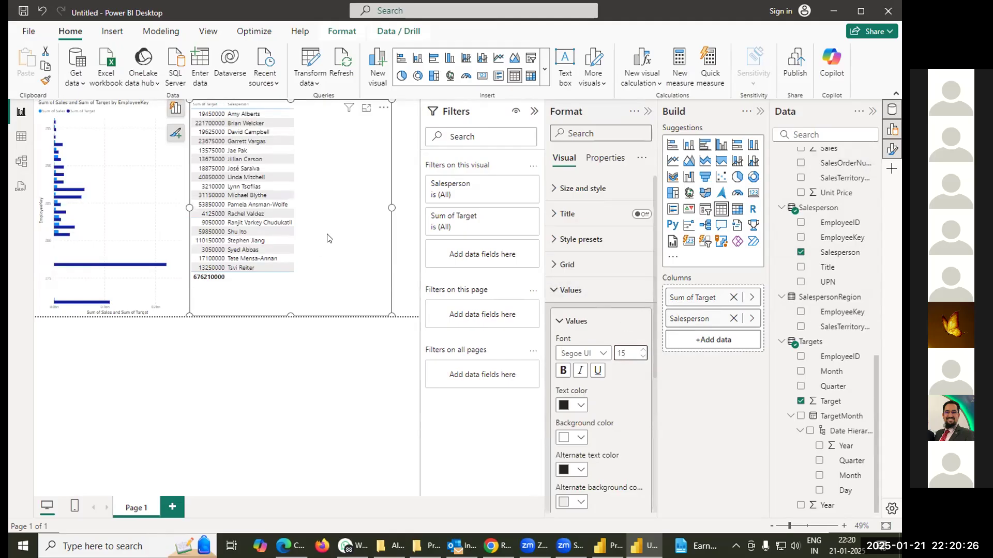
pyautogui.click(561, 371)
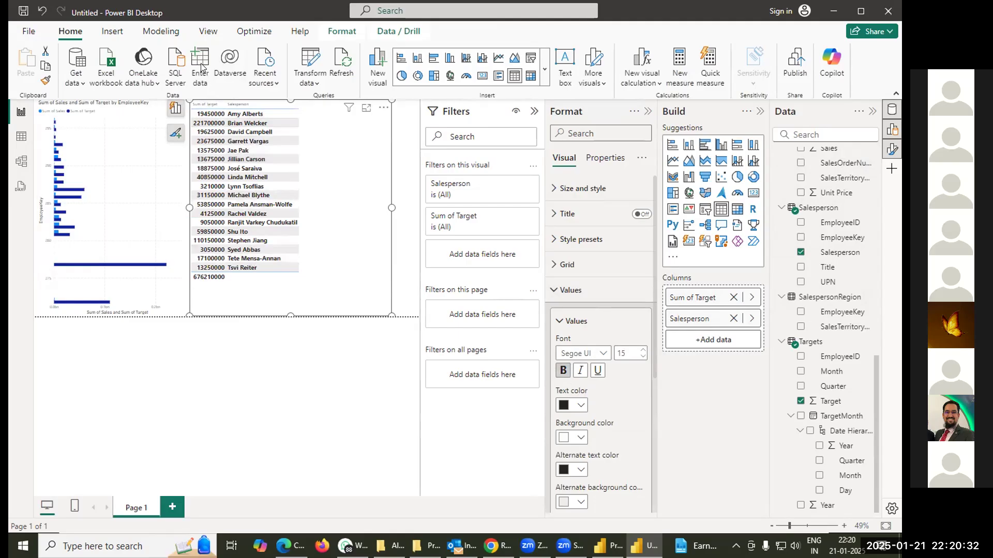
pyautogui.click(231, 391)
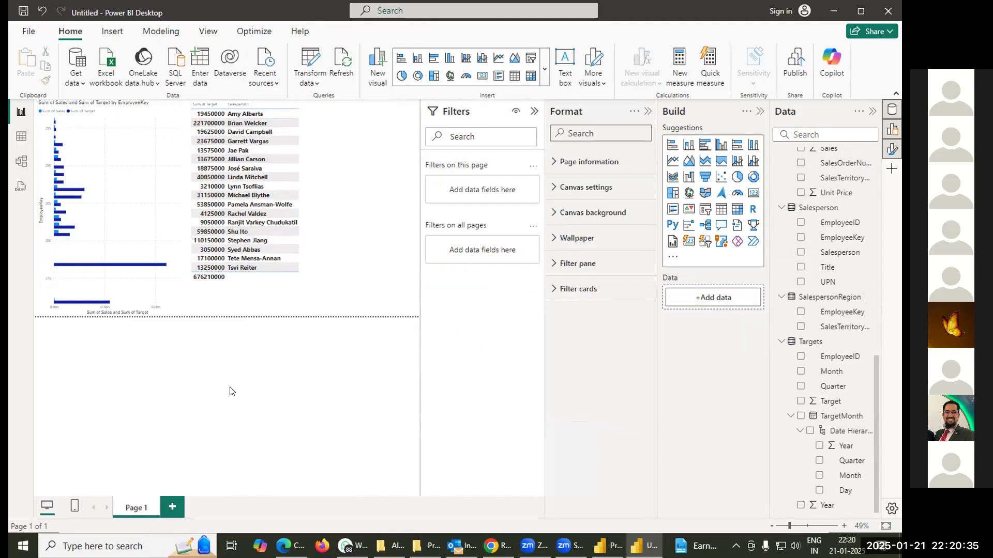
# - Examine the fields linking the Salesperson and Targets tables in the model diagram, and return to the report page
pyautogui.click(19, 160)
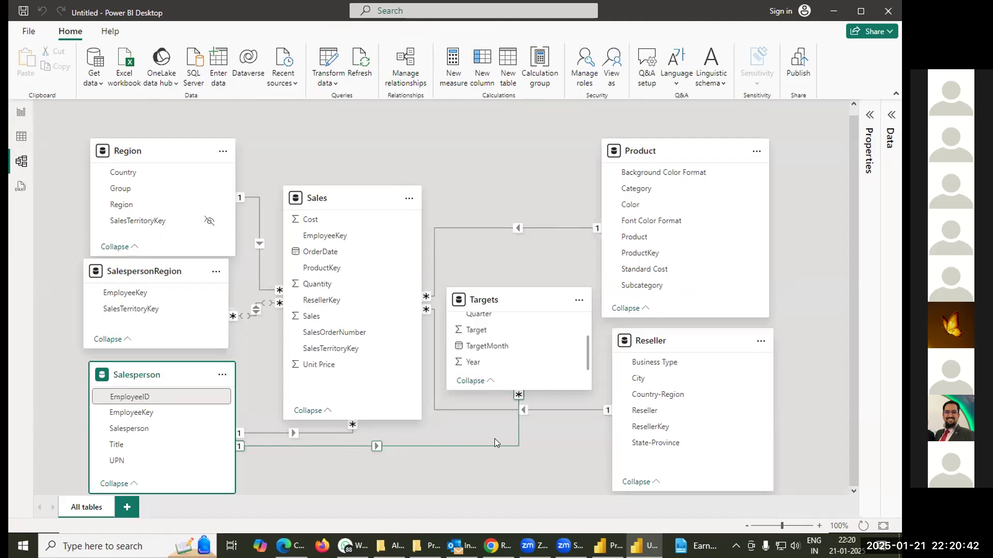
pyautogui.scroll(3, 501, 338)
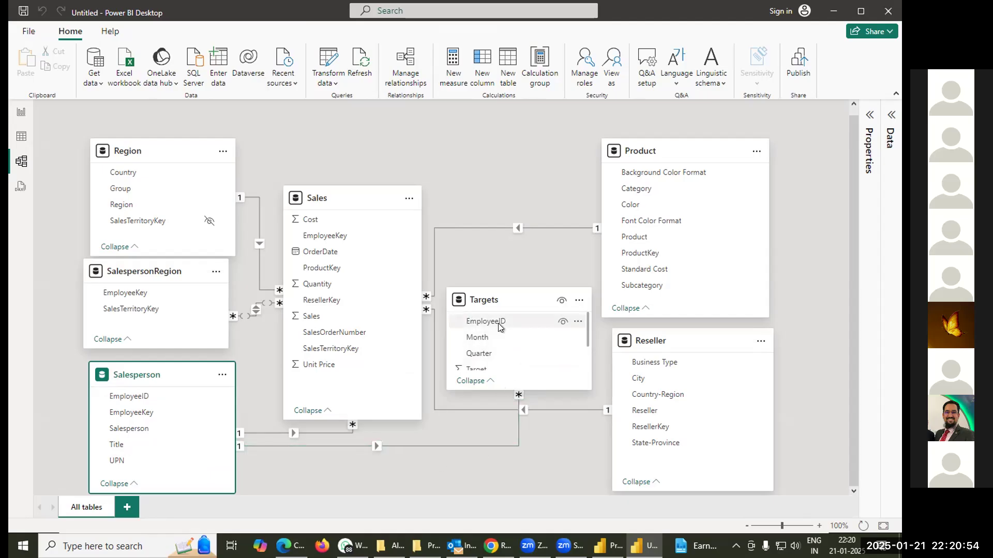
pyautogui.scroll(-2, 498, 331)
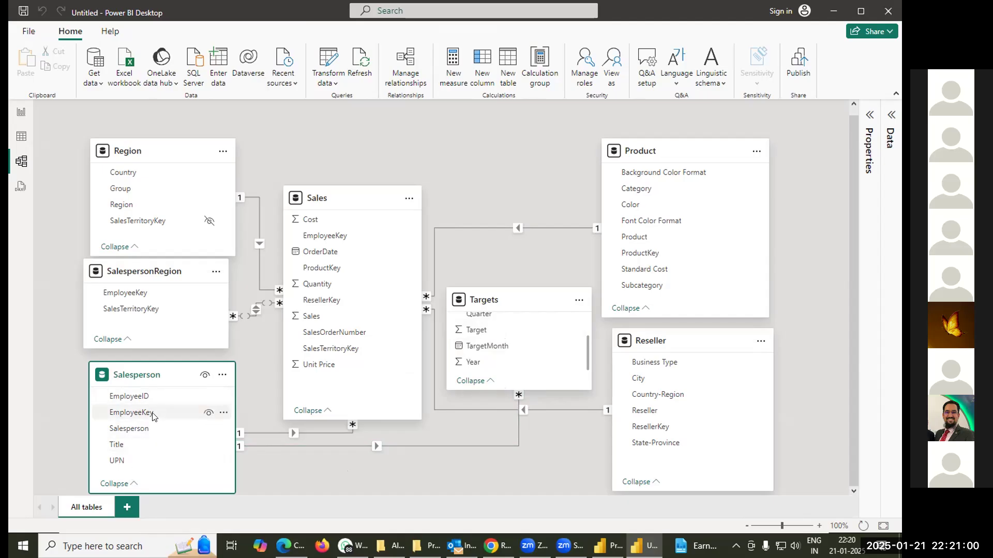
pyautogui.scroll(2, 517, 330)
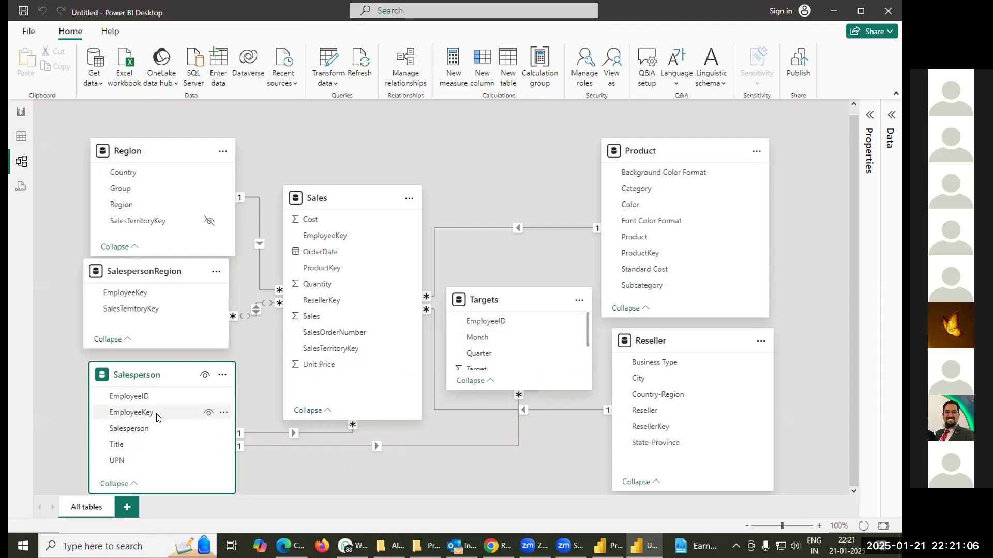
pyautogui.click(20, 112)
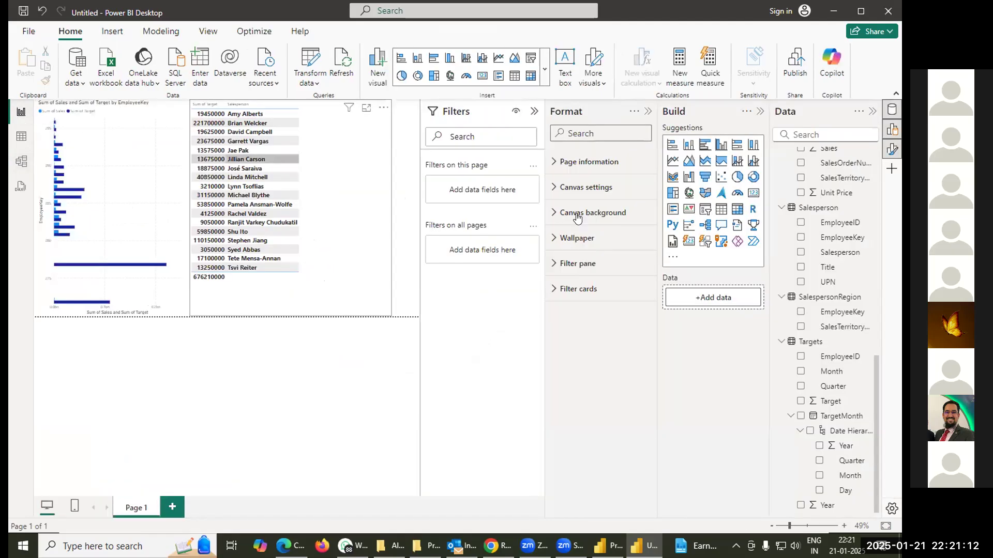
# - Remove the Salesperson and Target columns from the table visual
pyautogui.click(303, 167)
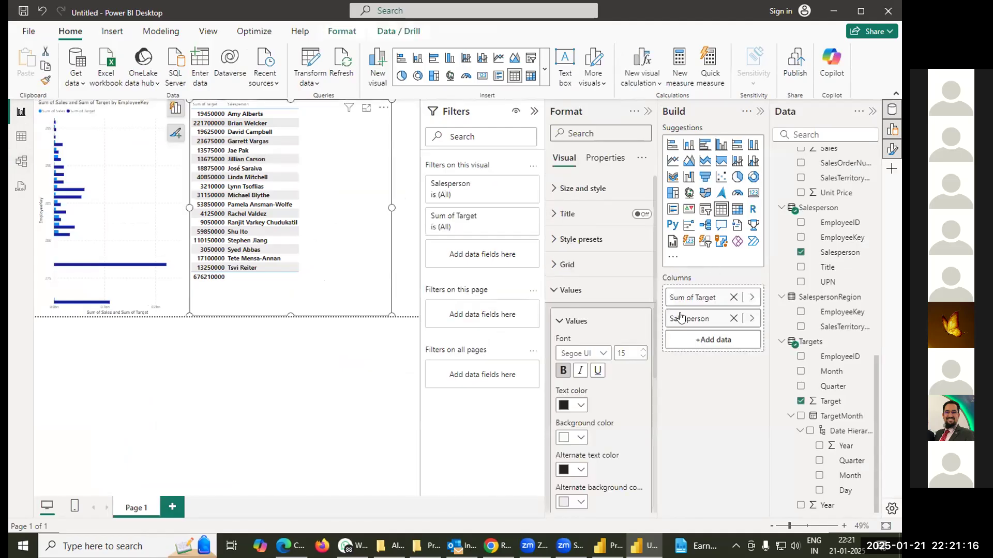
pyautogui.click(734, 318)
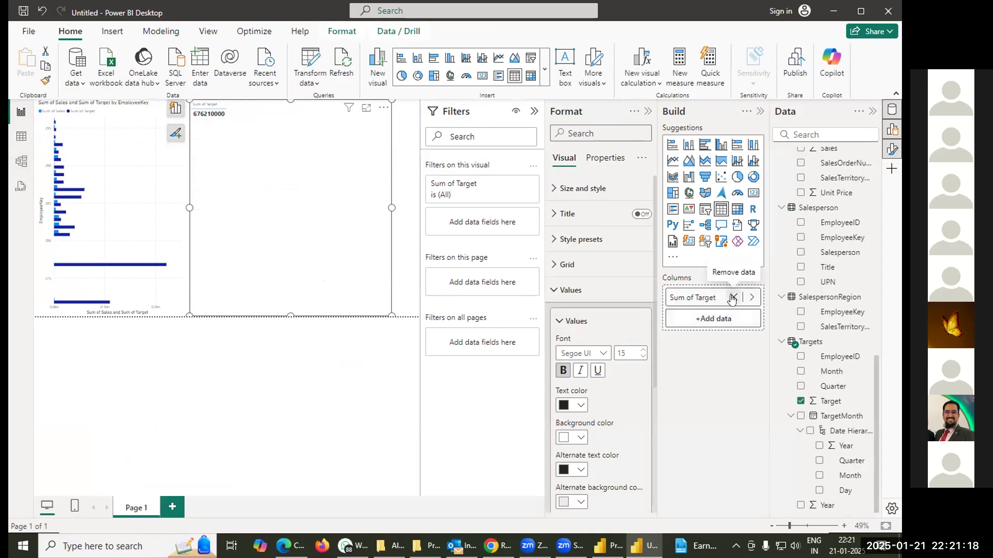
pyautogui.click(733, 298)
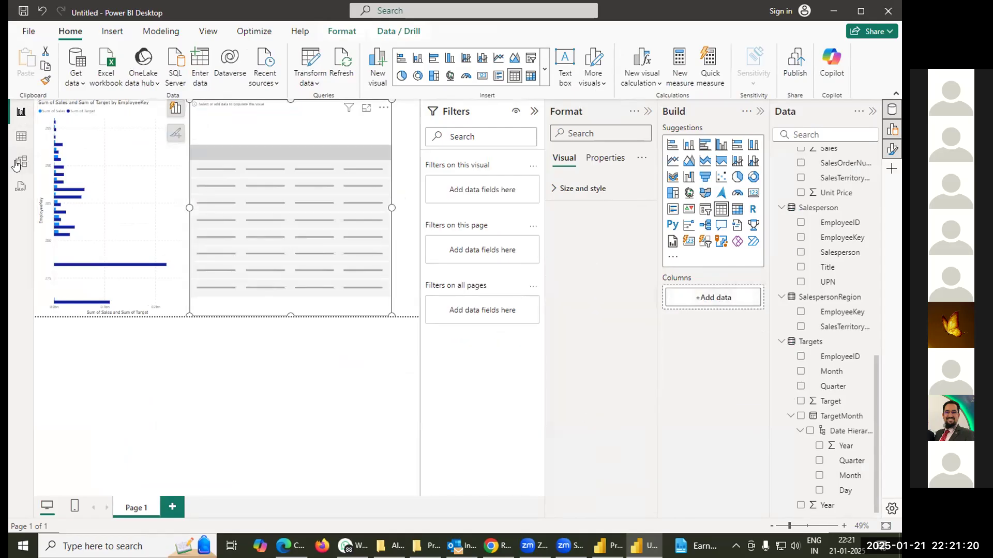
# - Set the cross-filter direction of the relationship between Targets and Salesperson to Both, and check the Targets fields in the model diagram
pyautogui.click(18, 163)
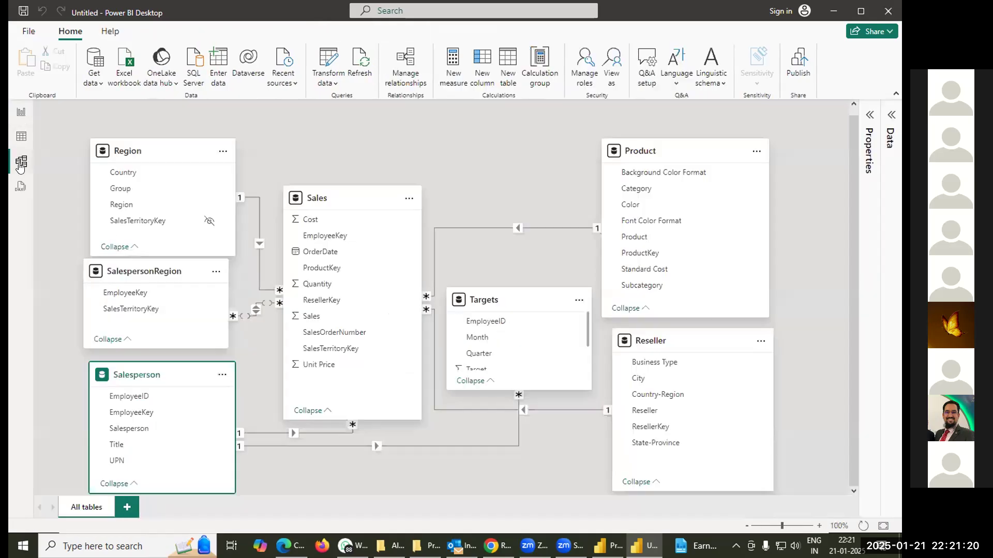
pyautogui.doubleClick(373, 448)
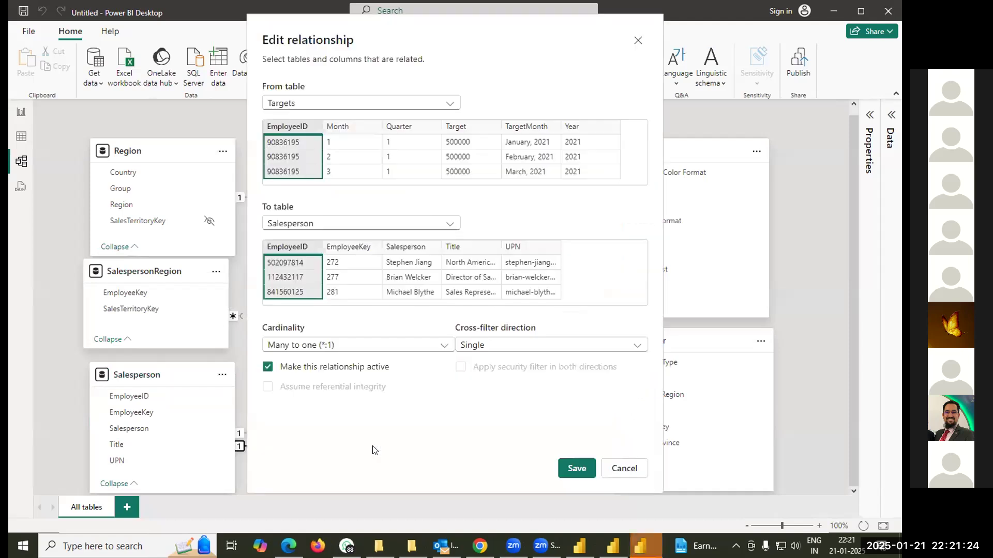
pyautogui.click(473, 345)
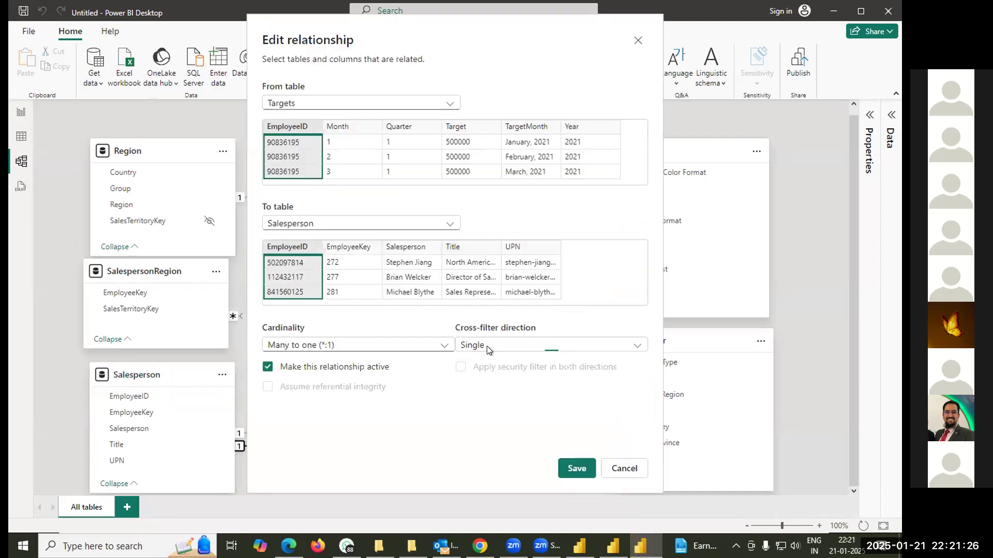
pyautogui.click(481, 377)
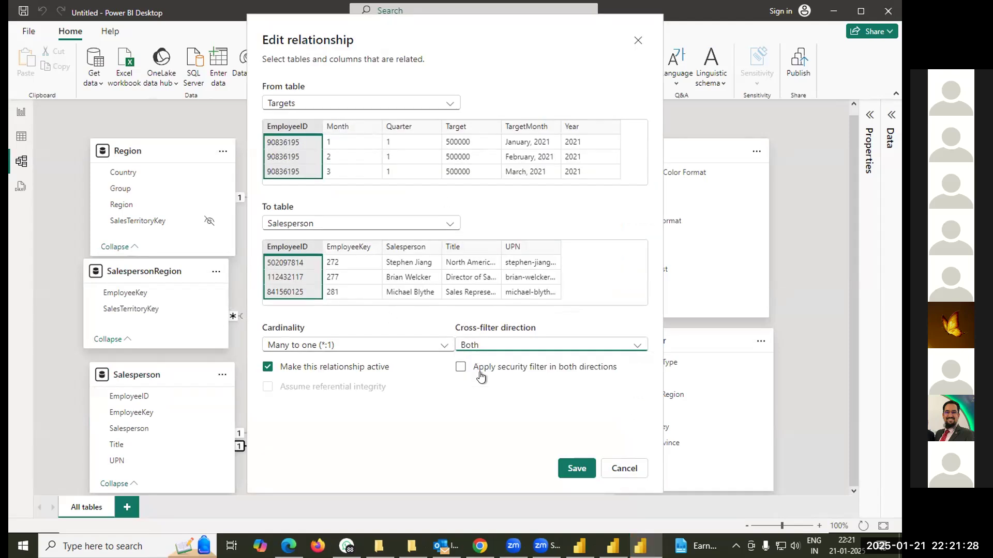
pyautogui.click(570, 469)
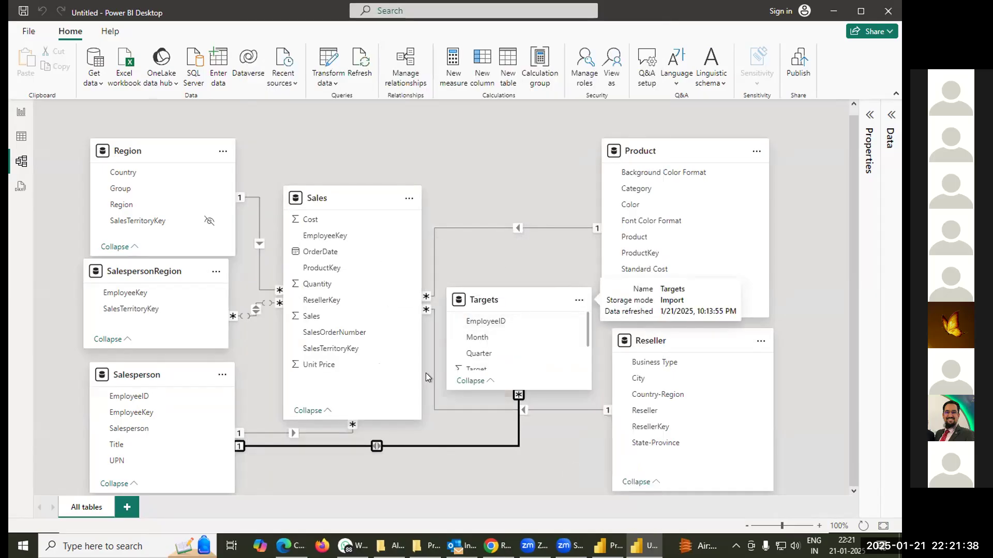
pyautogui.scroll(-2, 496, 345)
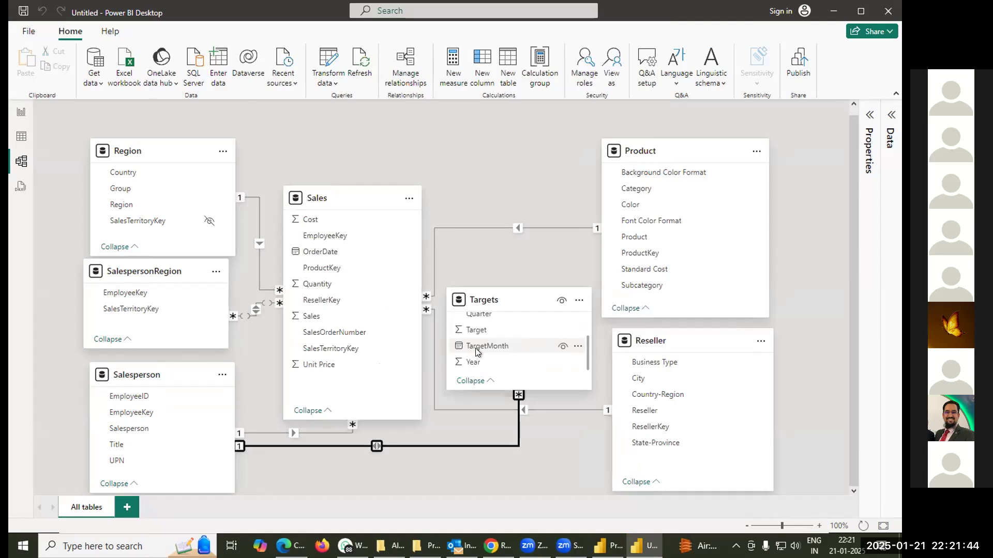
pyautogui.scroll(2, 493, 340)
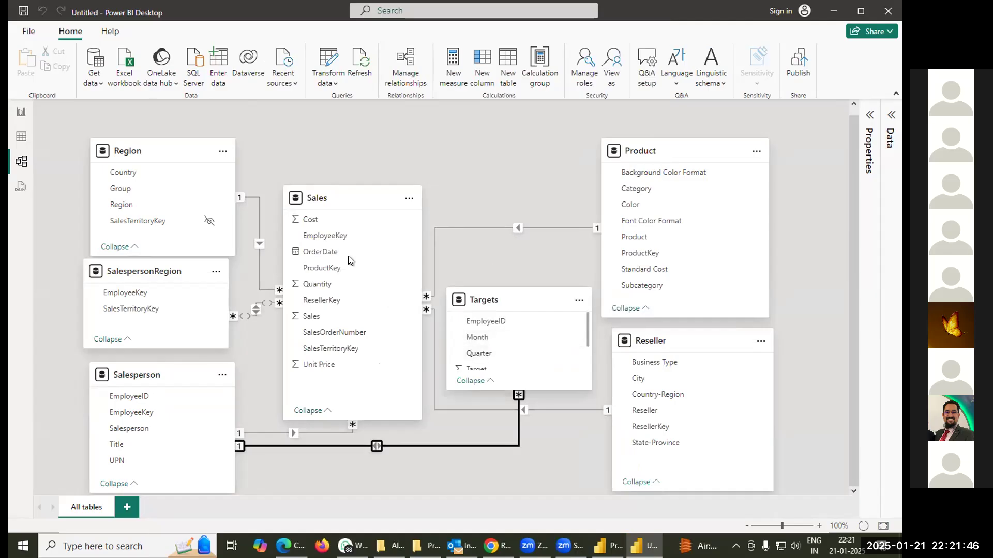
# - Return to the report page and add the Targets table's Target field to the empty table visual
pyautogui.click(21, 113)
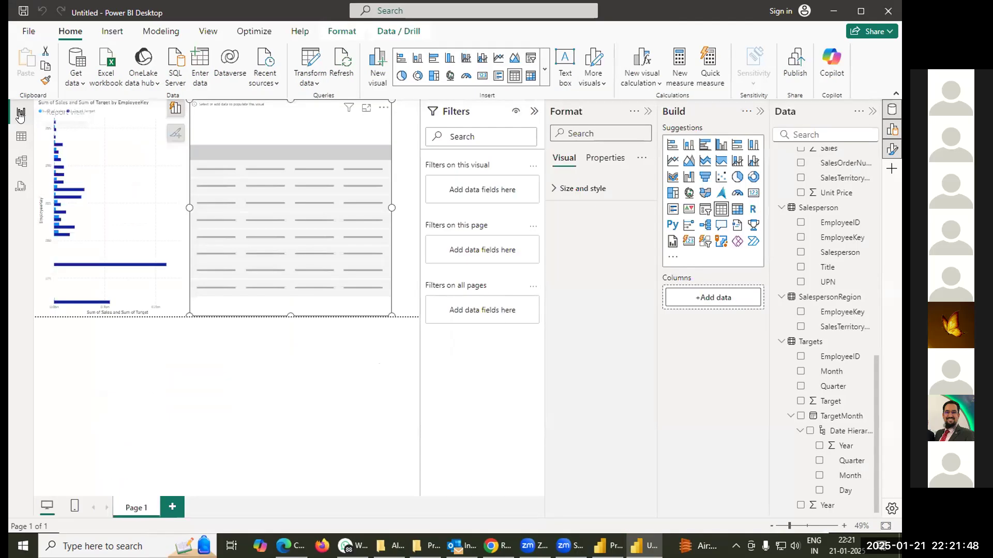
pyautogui.click(711, 298)
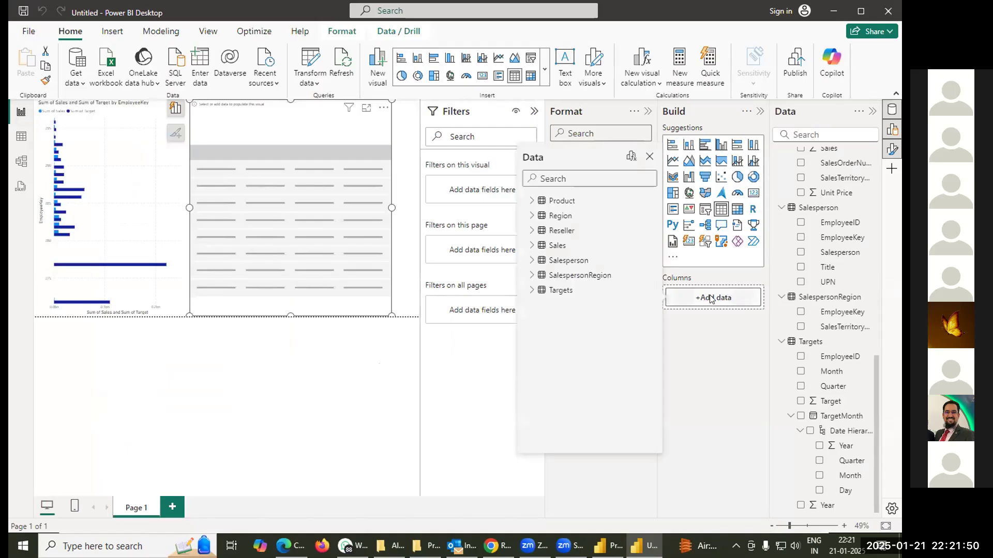
pyautogui.click(533, 290)
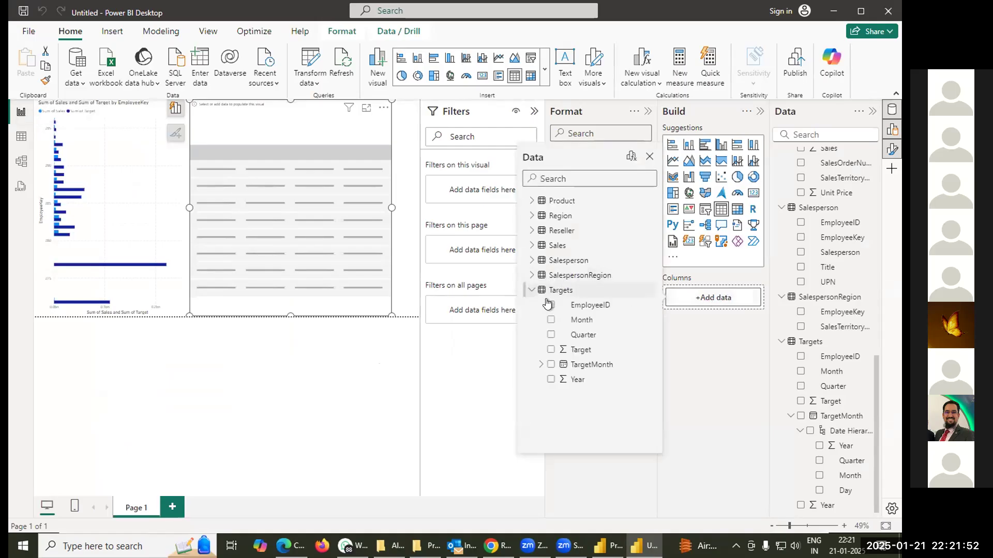
pyautogui.click(550, 350)
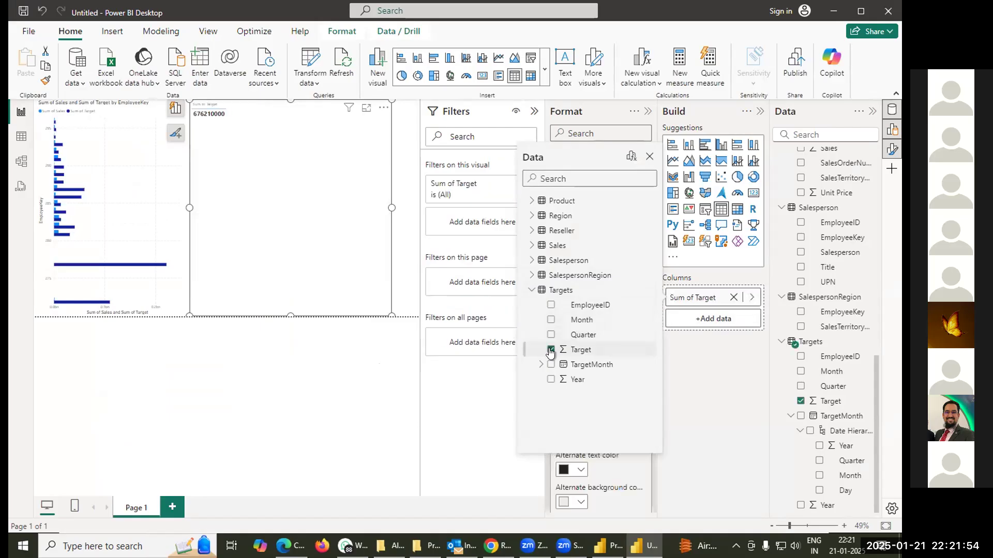
# - Try the Salesperson table's Salesperson field as a second column of the table visual, and remove it again
pyautogui.click(707, 322)
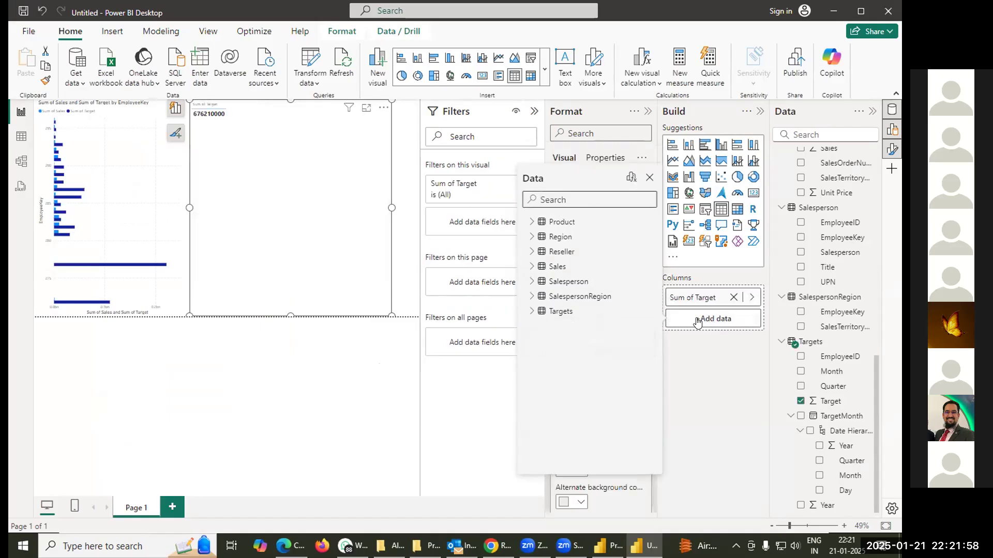
pyautogui.click(532, 297)
pyautogui.click(531, 297)
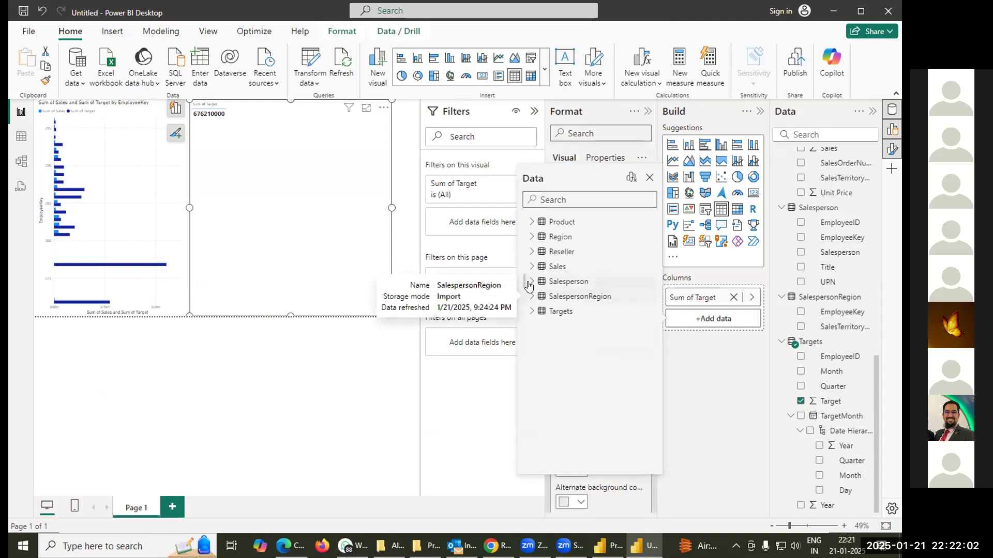
pyautogui.click(530, 282)
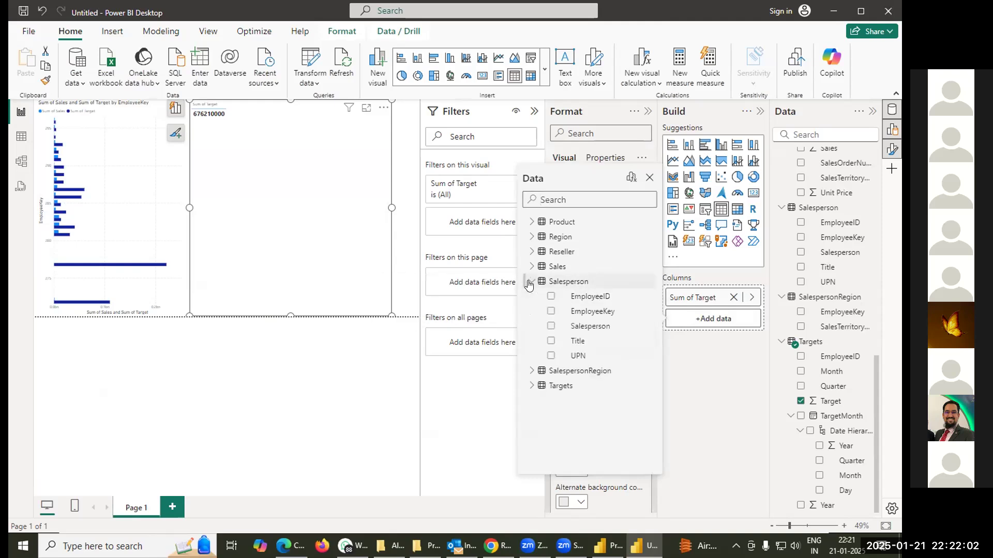
pyautogui.click(552, 326)
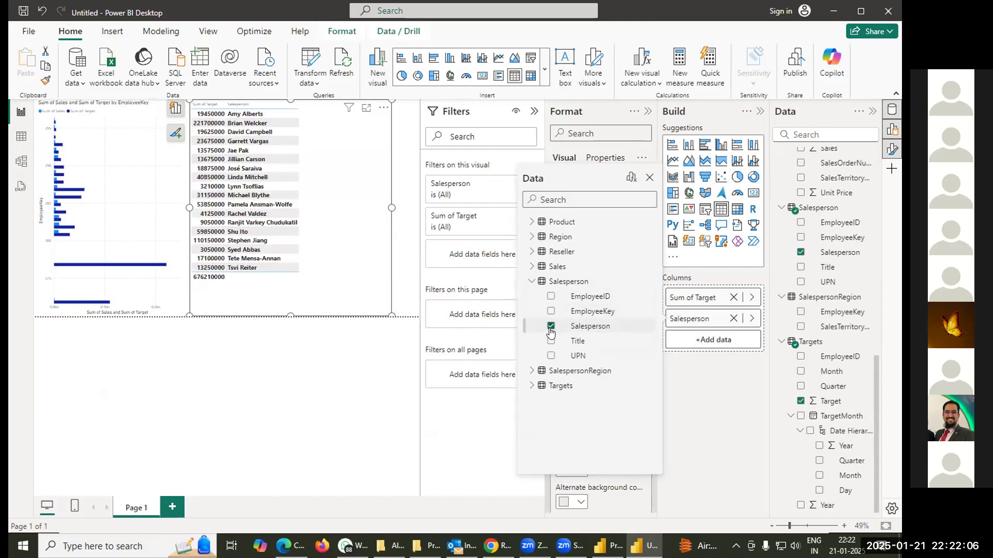
pyautogui.click(551, 326)
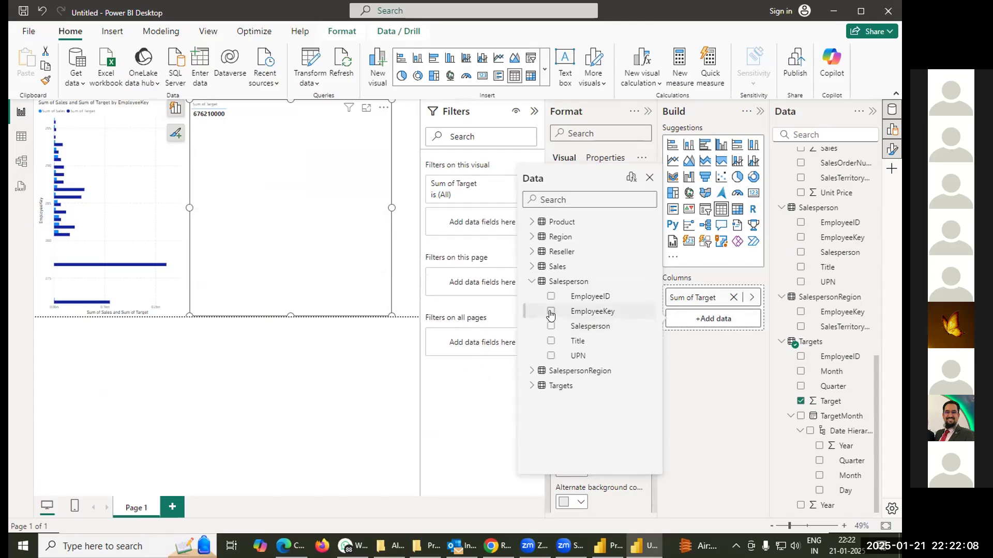
# - Try the Salesperson table's EmployeeKey and EmployeeID fields in turn as the second column, removing each one again
pyautogui.click(551, 312)
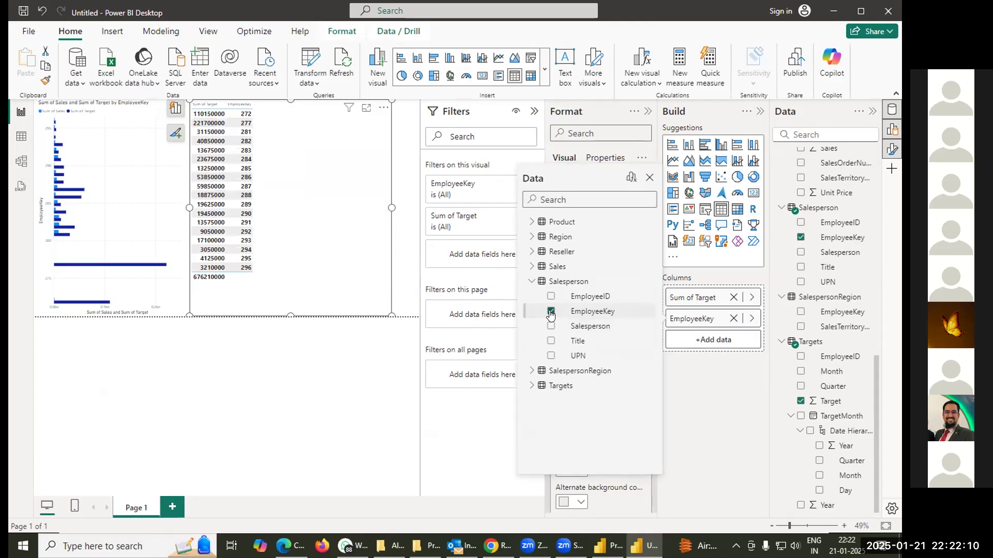
pyautogui.click(551, 312)
pyautogui.click(551, 296)
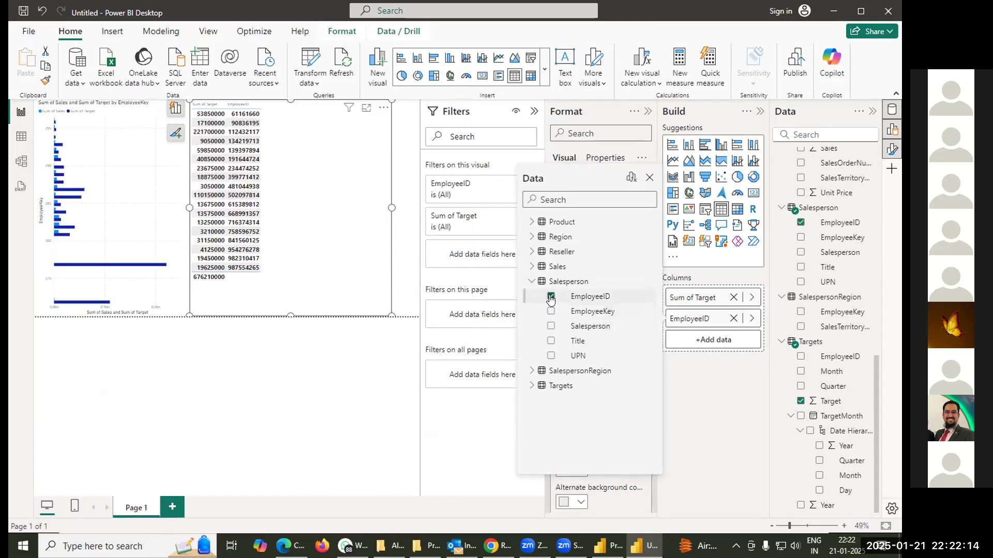
pyautogui.click(551, 297)
pyautogui.click(550, 298)
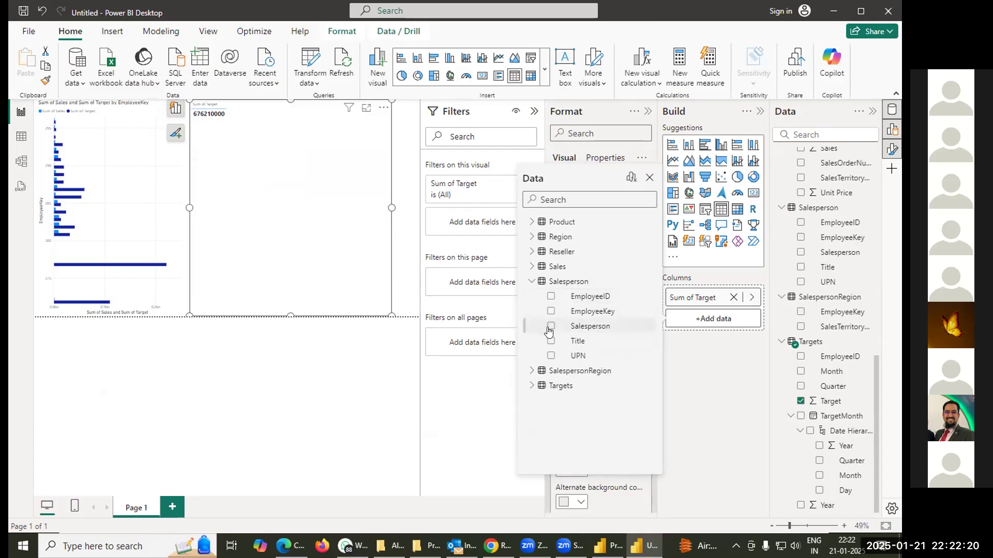
# - Add the Salesperson table's Salesperson field as the table visual's second column, and add Targets Month as a basic visual-level filter
pyautogui.click(551, 326)
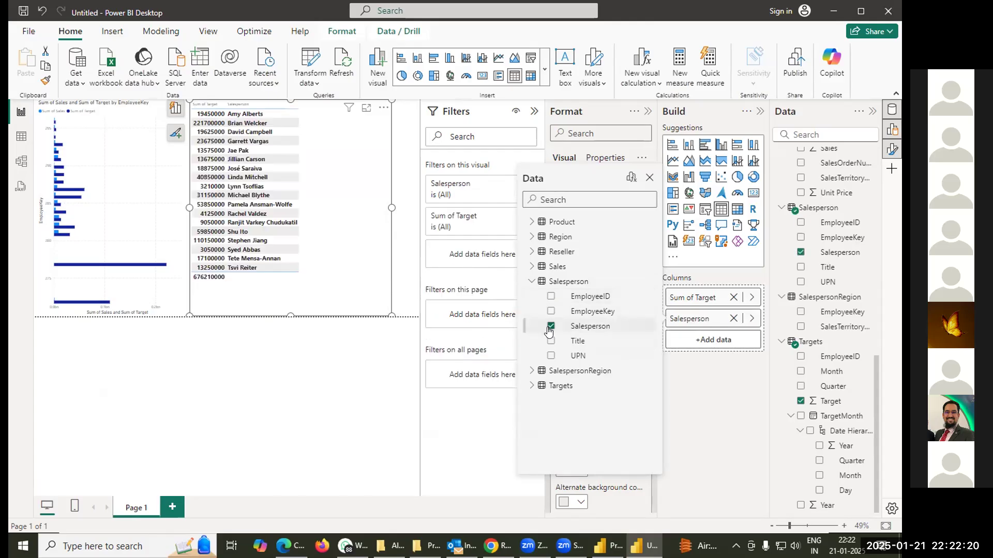
pyautogui.click(696, 389)
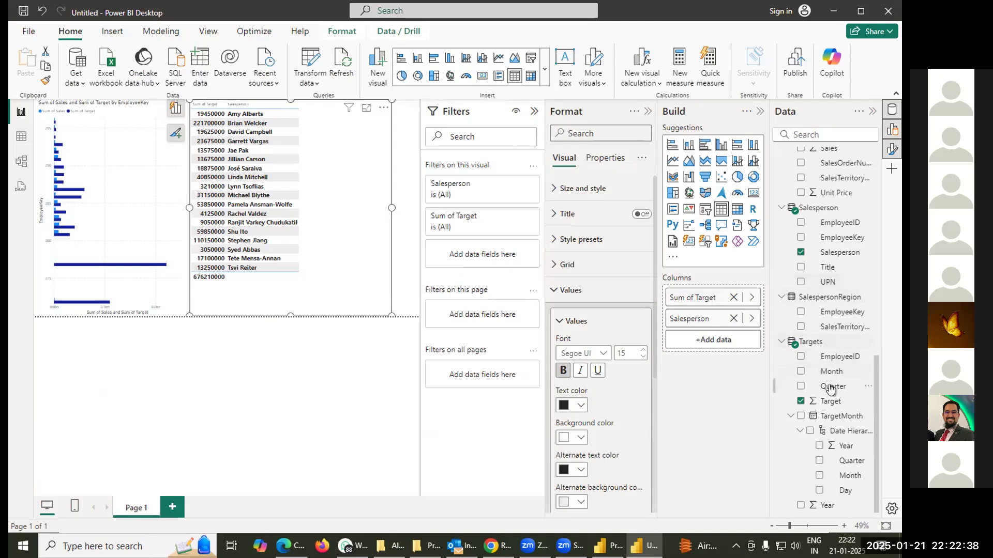
pyautogui.moveTo(831, 374); pyautogui.dragTo(460, 249)
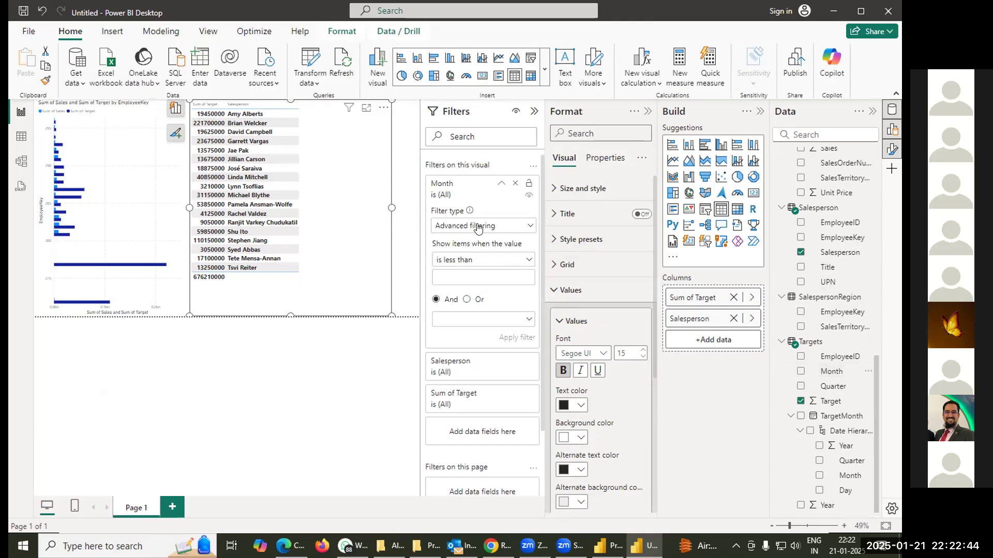
pyautogui.click(528, 227)
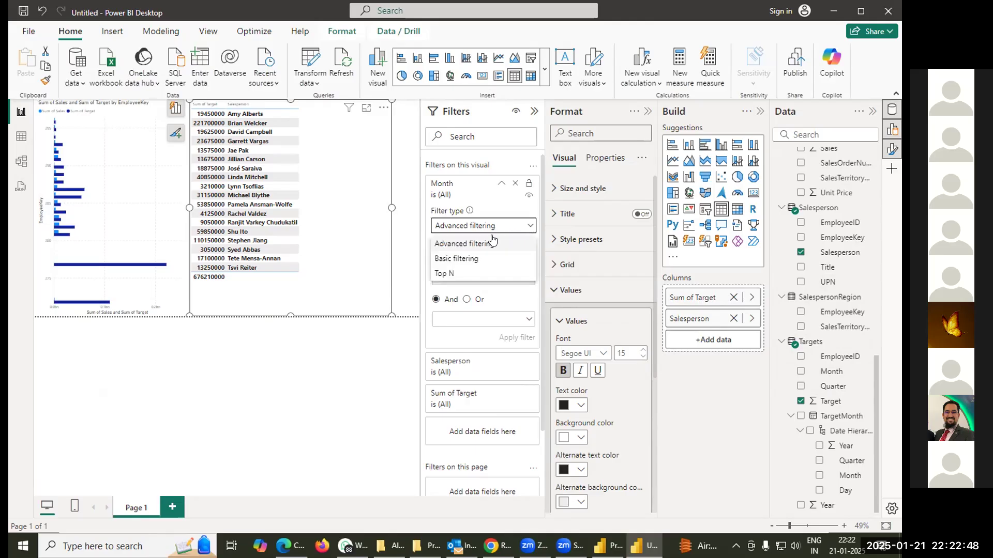
pyautogui.click(452, 259)
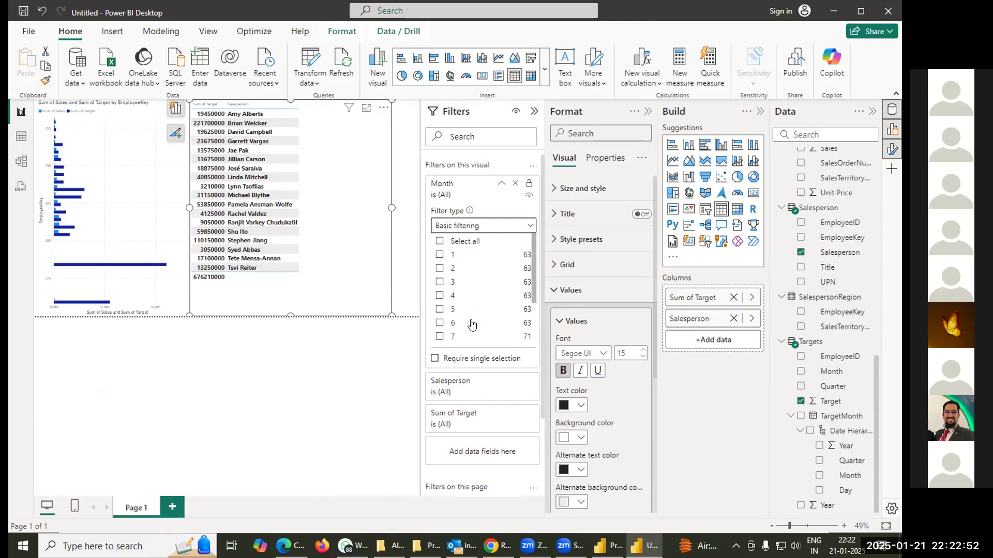
# - Try months 7, 9 and 11 in the table visual's Month filter, leaving only month 11 selected
pyautogui.scroll(-2, 476, 311)
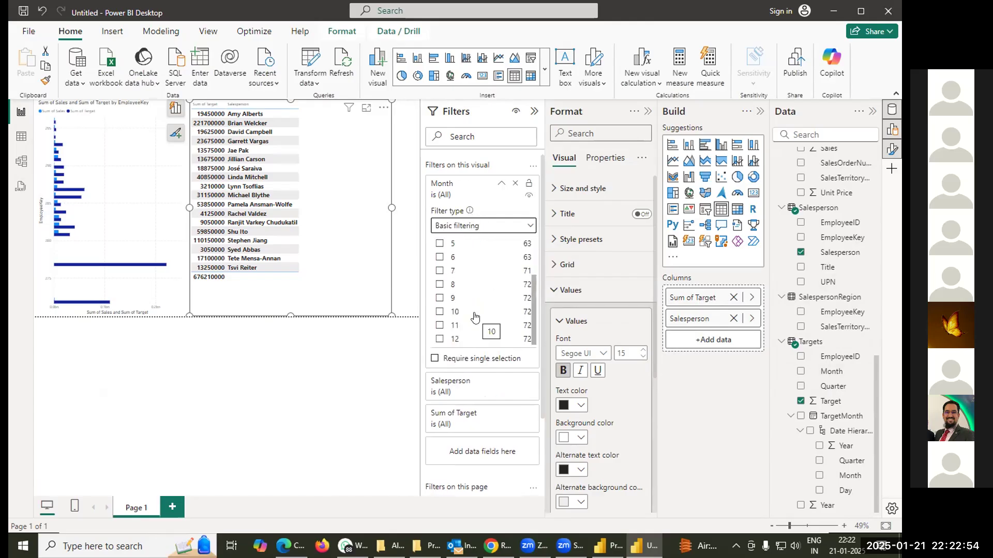
pyautogui.click(436, 272)
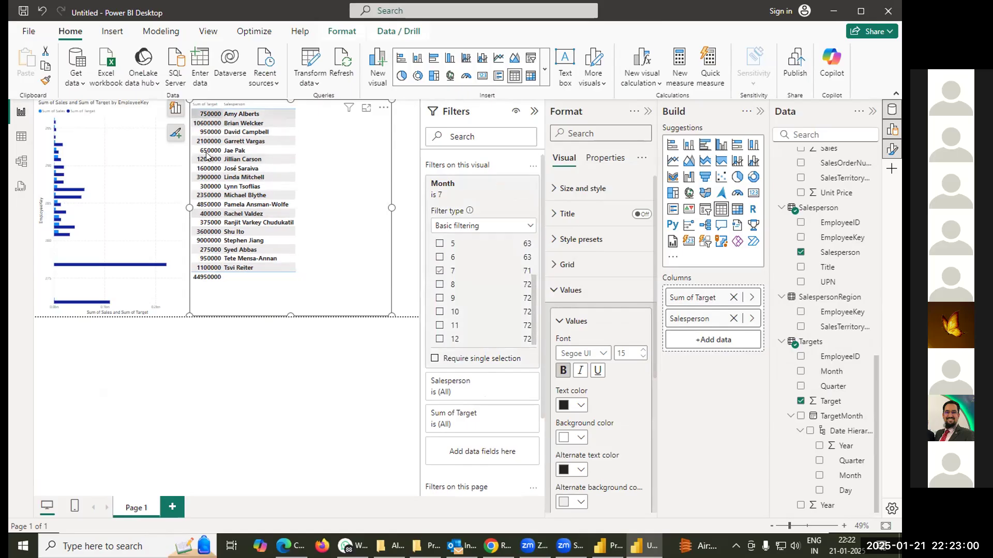
pyautogui.click(439, 299)
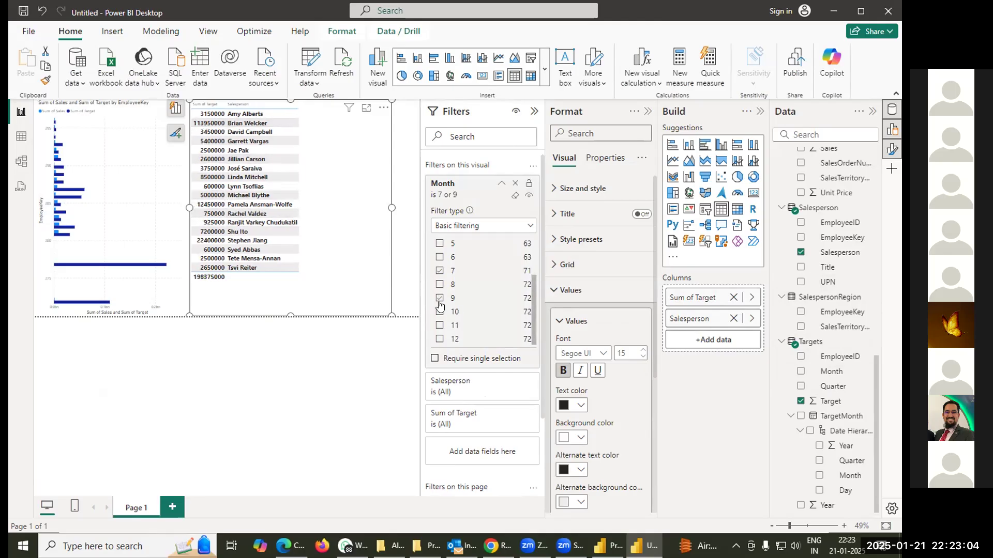
pyautogui.click(439, 326)
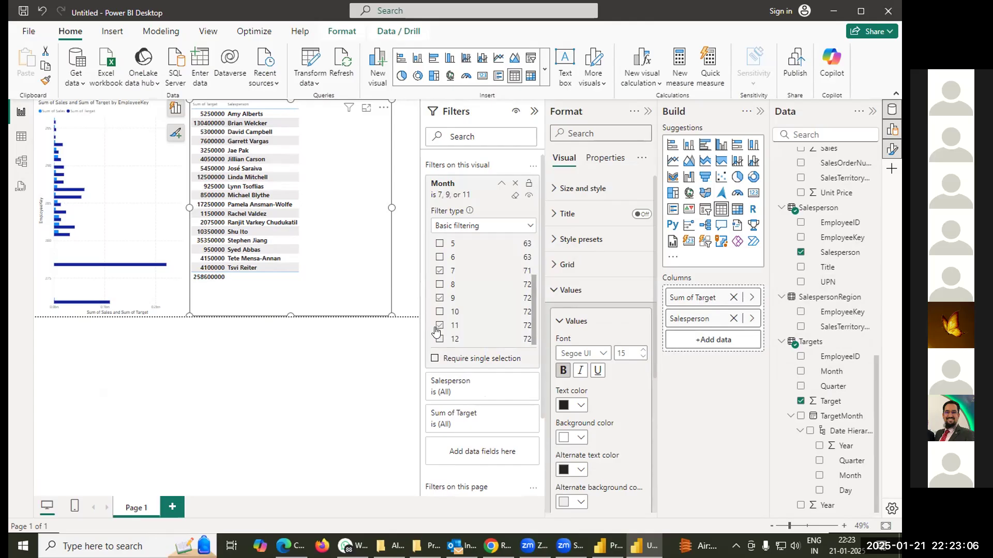
pyautogui.click(439, 269)
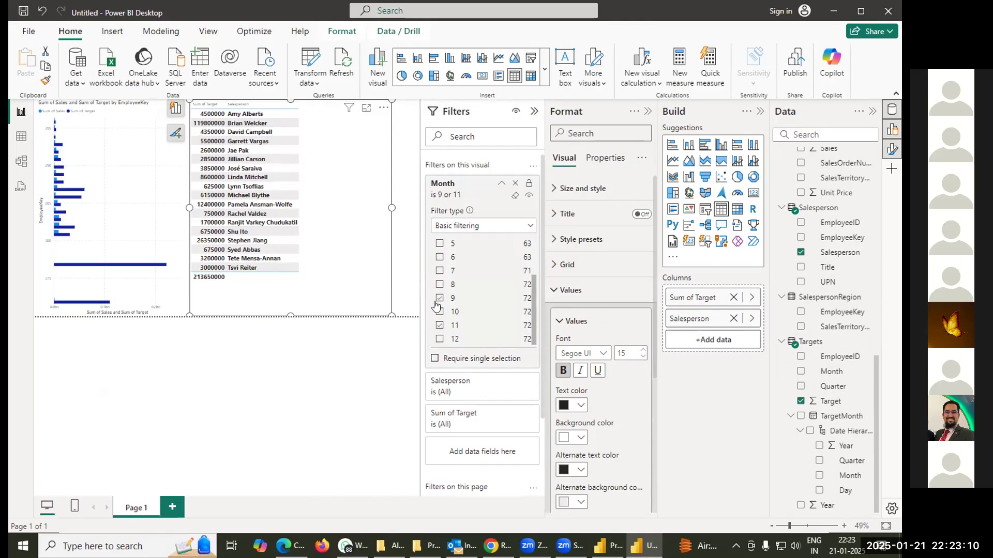
pyautogui.click(439, 297)
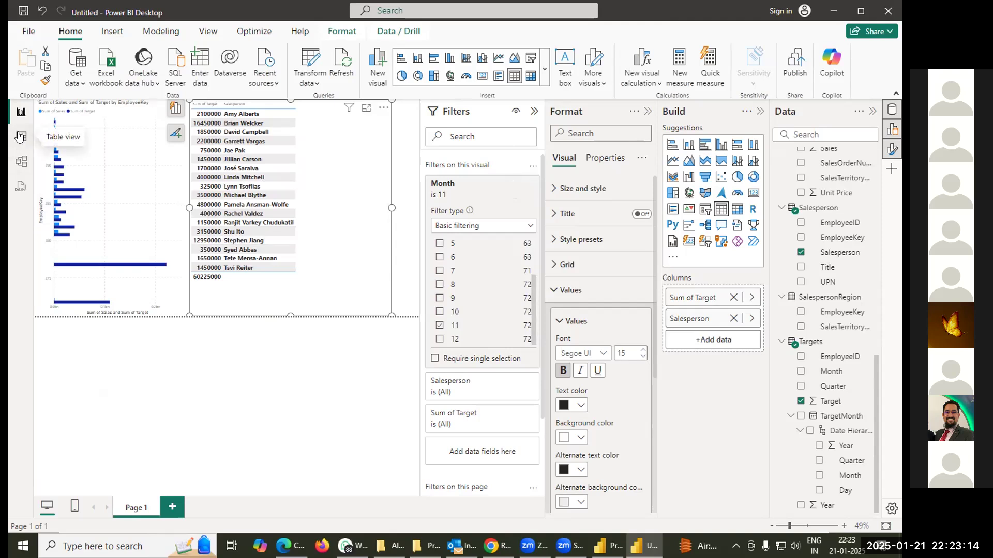
# - Set the cross-filter direction of the Targets–Salesperson relationship to Single, and return to the report page
pyautogui.click(21, 161)
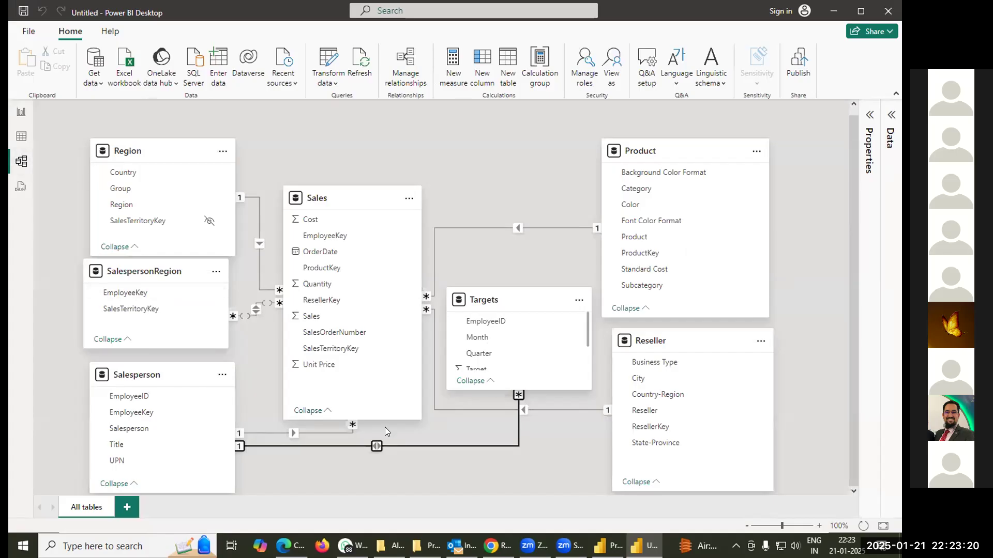
pyautogui.doubleClick(398, 445)
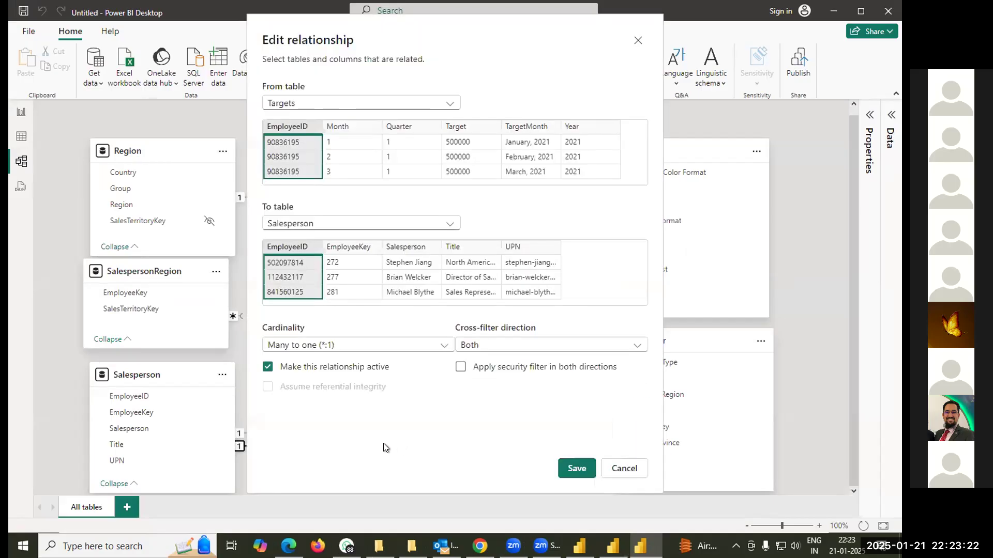
pyautogui.click(523, 344)
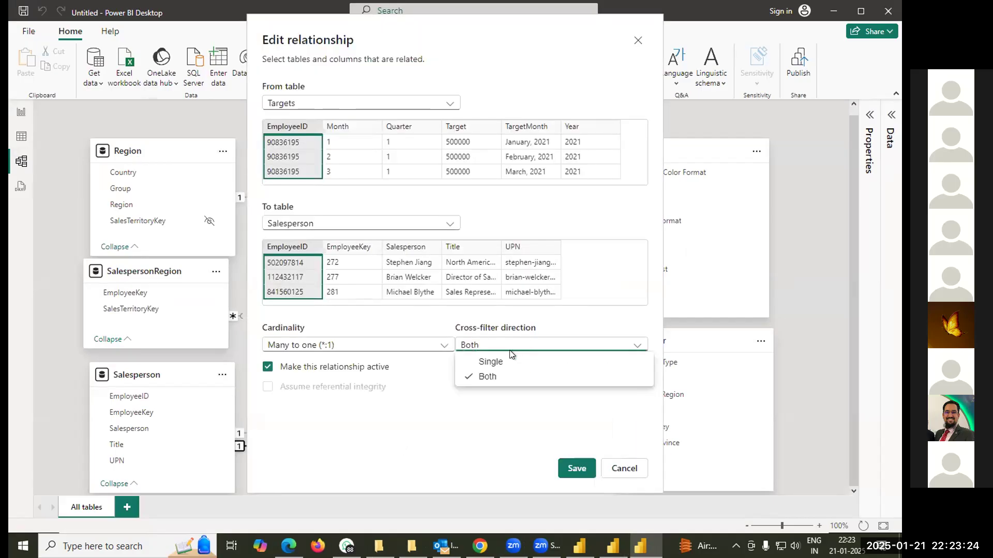
pyautogui.click(504, 364)
pyautogui.click(574, 469)
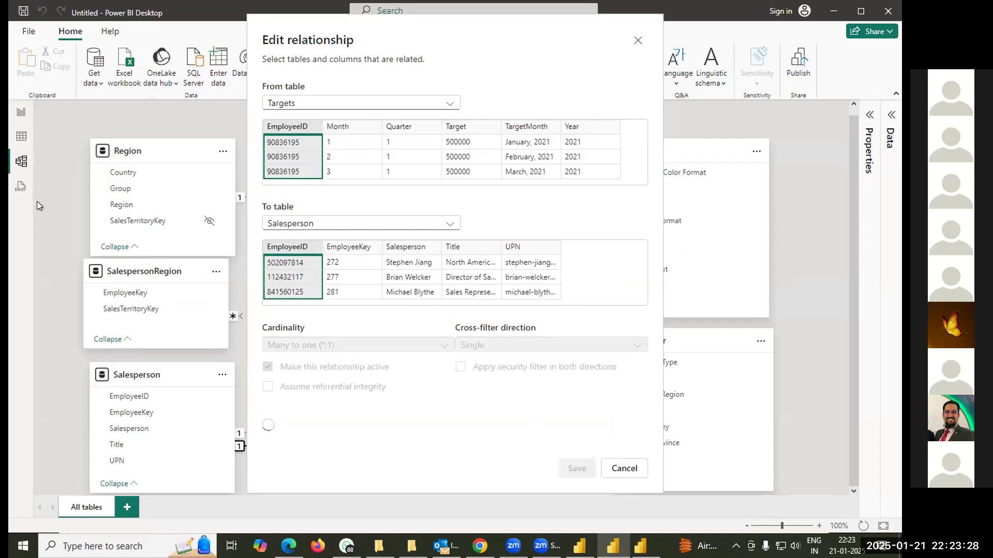
pyautogui.click(20, 113)
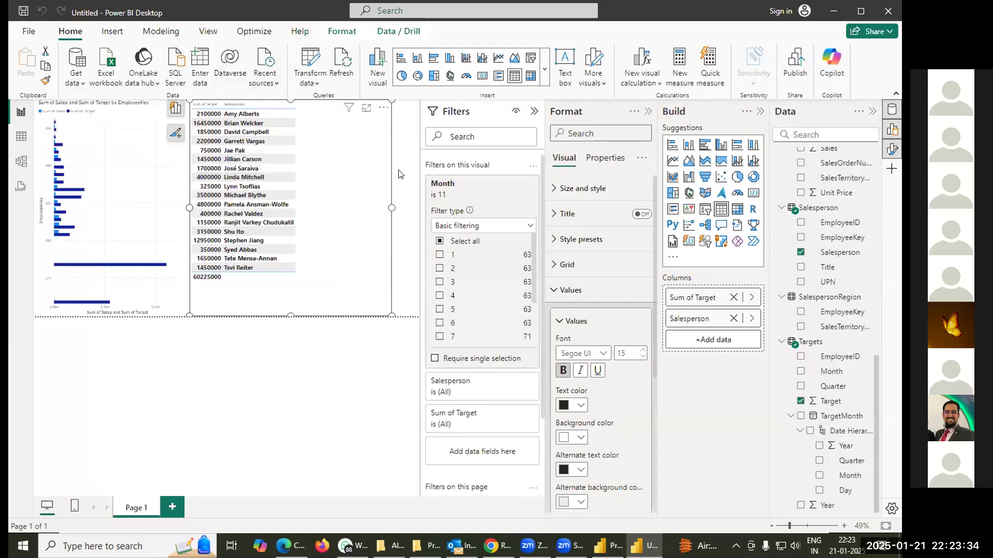
# - Narrow the table visual and add a slicer beside it using the Month field of the Targets table
pyautogui.moveTo(361, 226); pyautogui.dragTo(330, 224)
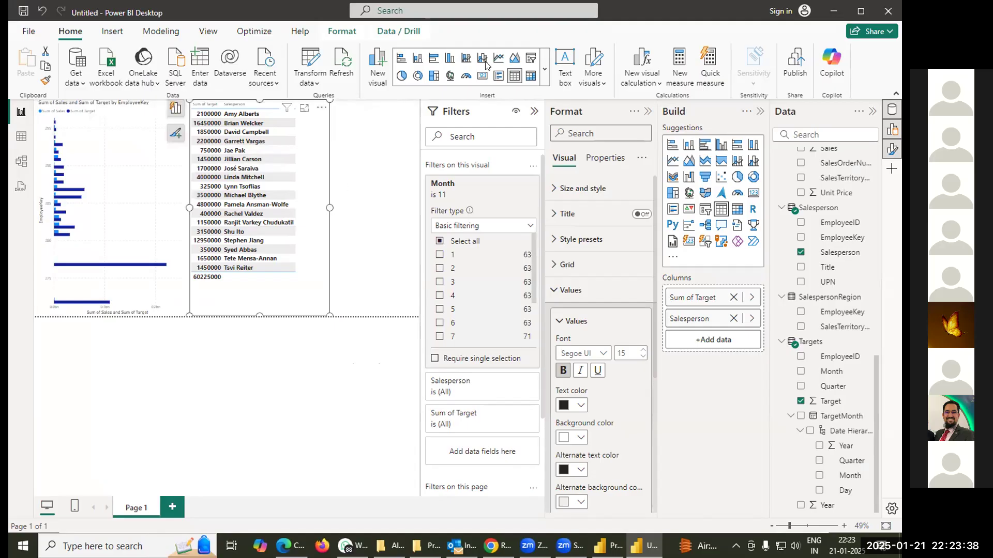
pyautogui.click(383, 124)
pyautogui.click(531, 58)
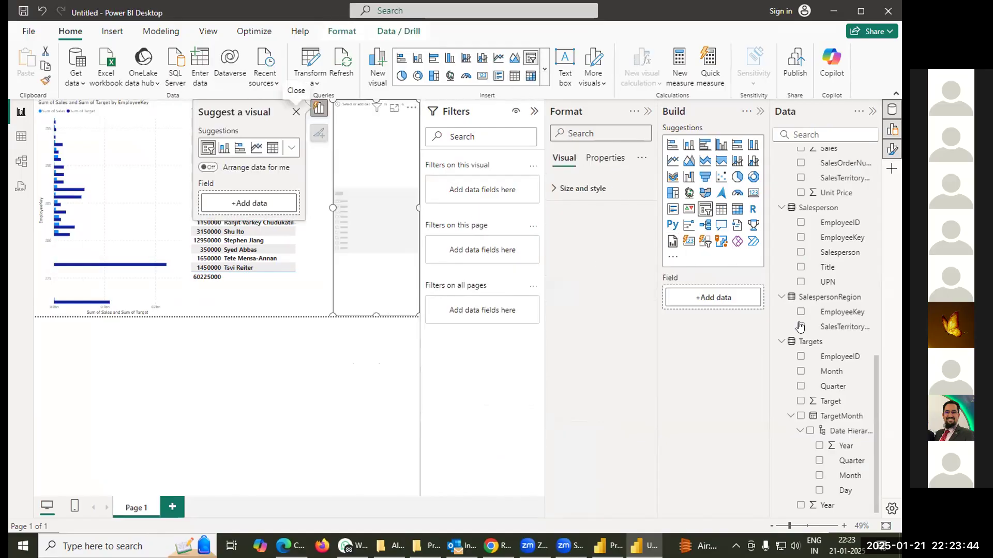
pyautogui.click(789, 418)
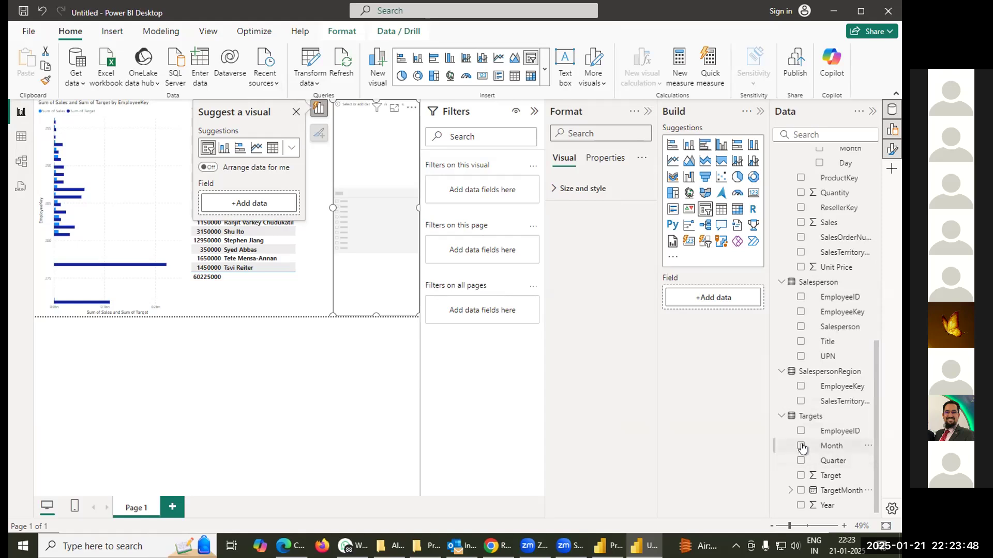
pyautogui.click(801, 447)
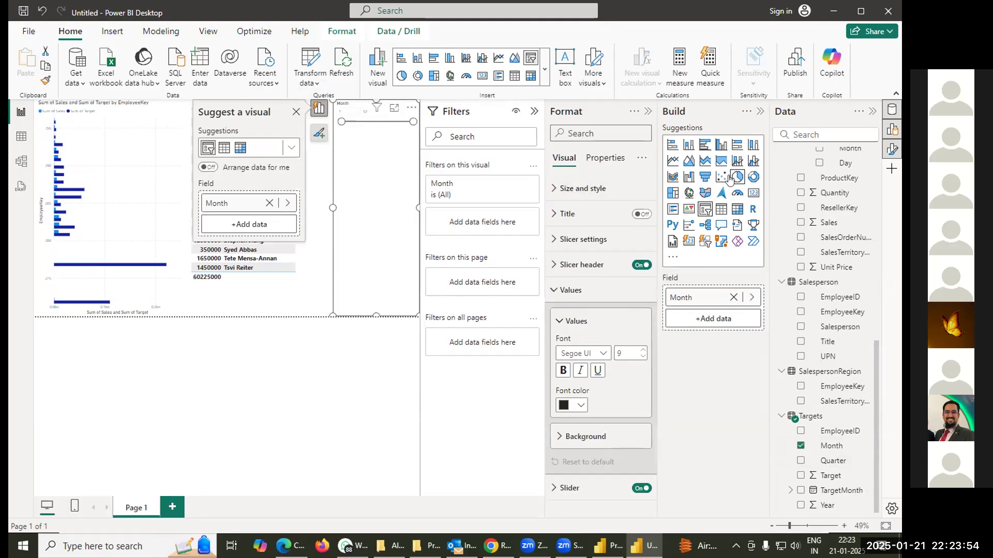
# - Set the Month slicer's style to Tile
pyautogui.click(560, 240)
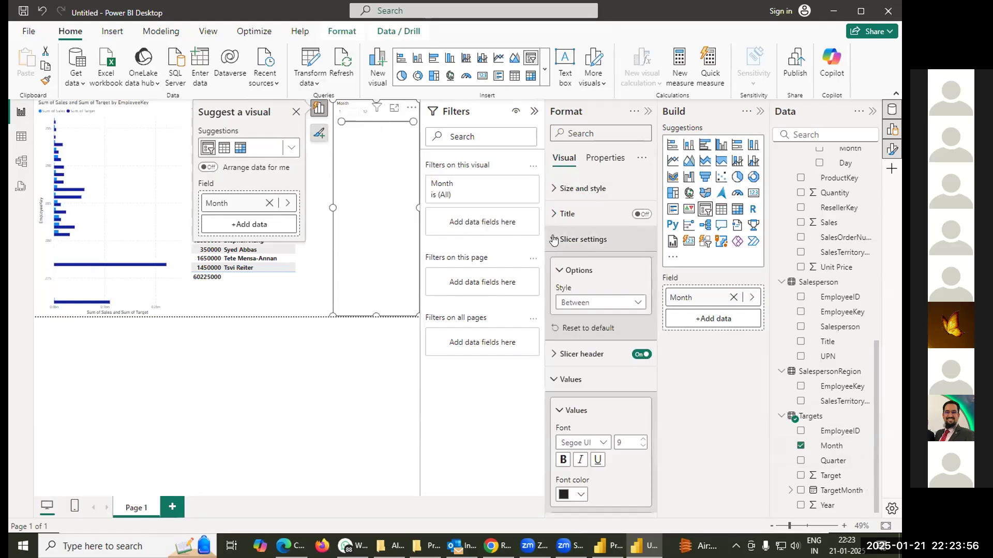
pyautogui.click(580, 299)
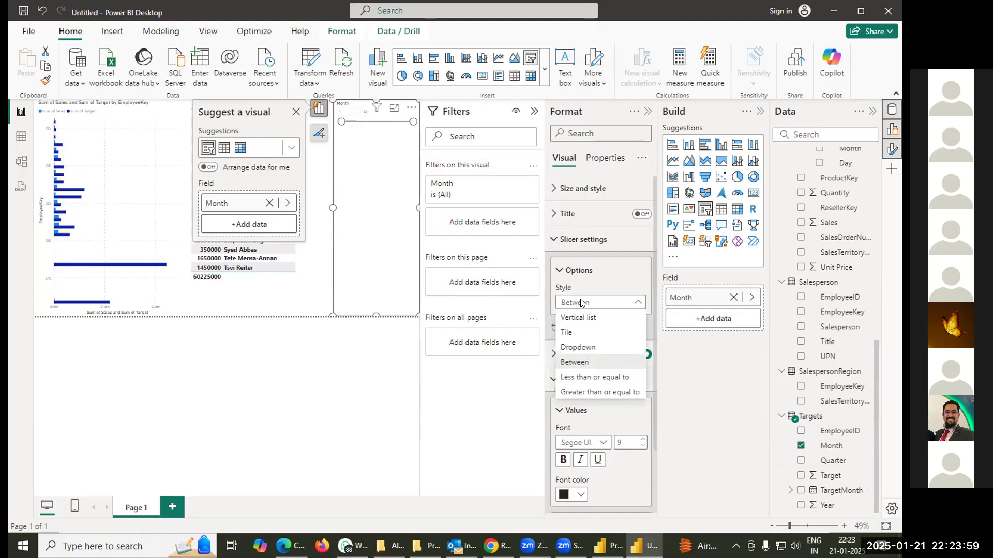
pyautogui.click(567, 333)
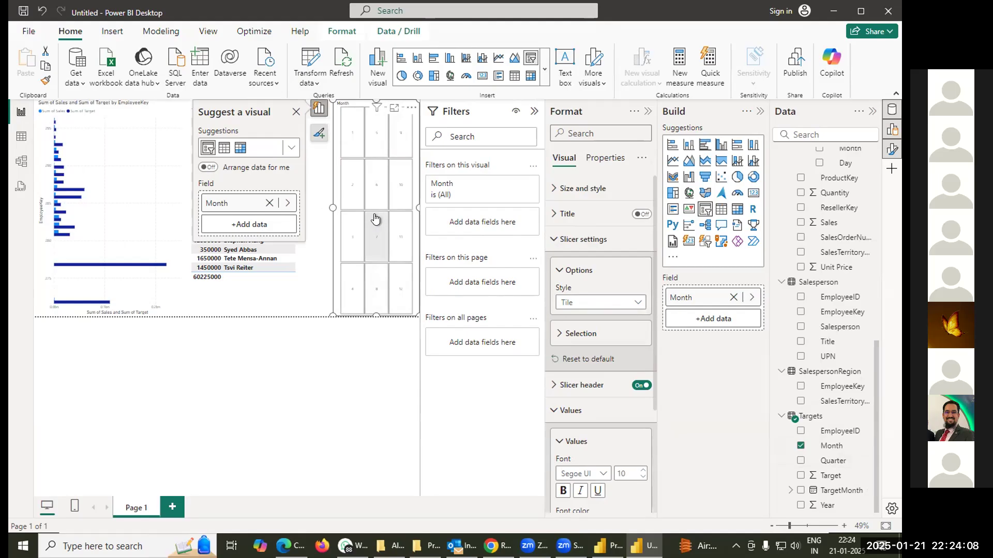
# - Select months 7, 2, 5 and 6 in turn in the slicer, and check the response of the bar chart and table visual
pyautogui.click(376, 235)
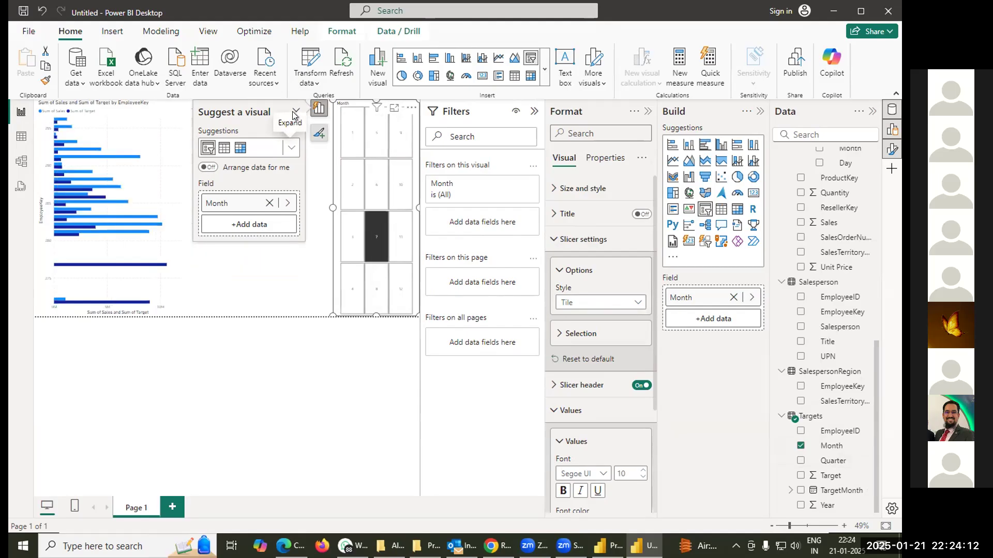
pyautogui.click(294, 111)
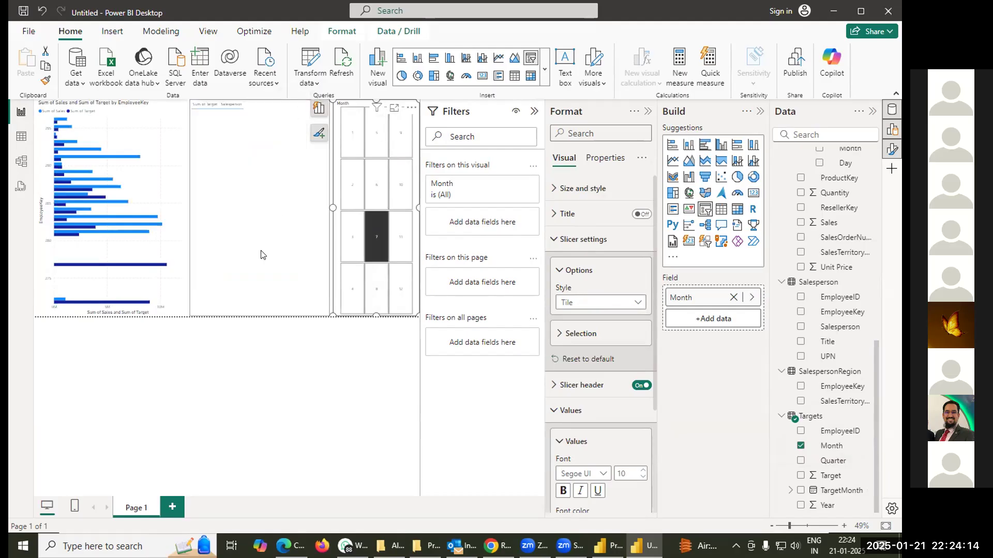
pyautogui.click(279, 208)
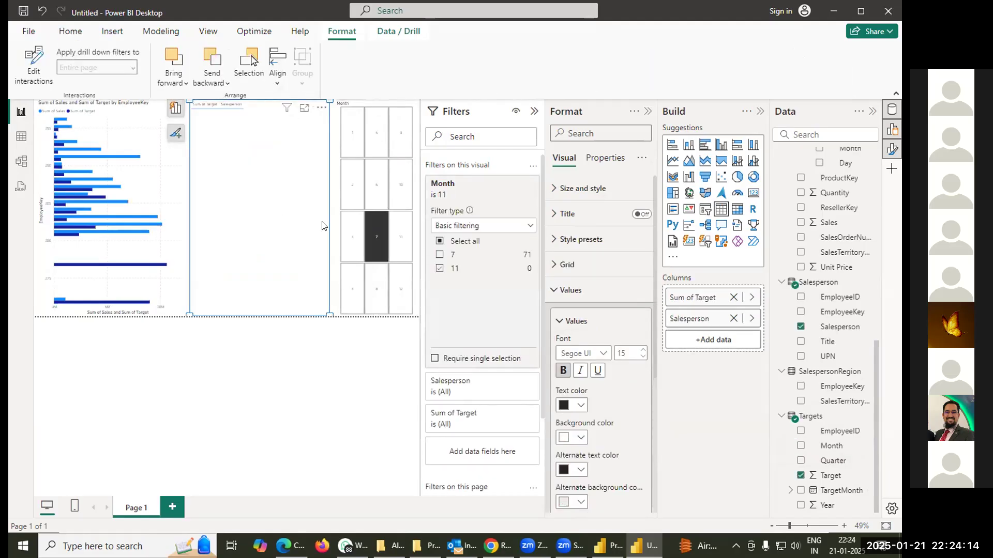
pyautogui.click(352, 185)
pyautogui.click(352, 185)
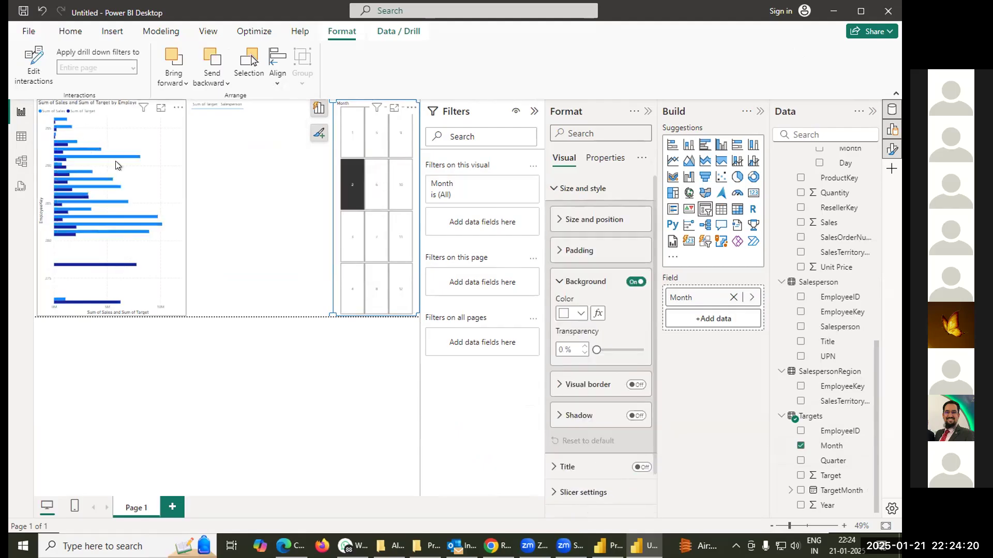
pyautogui.click(374, 138)
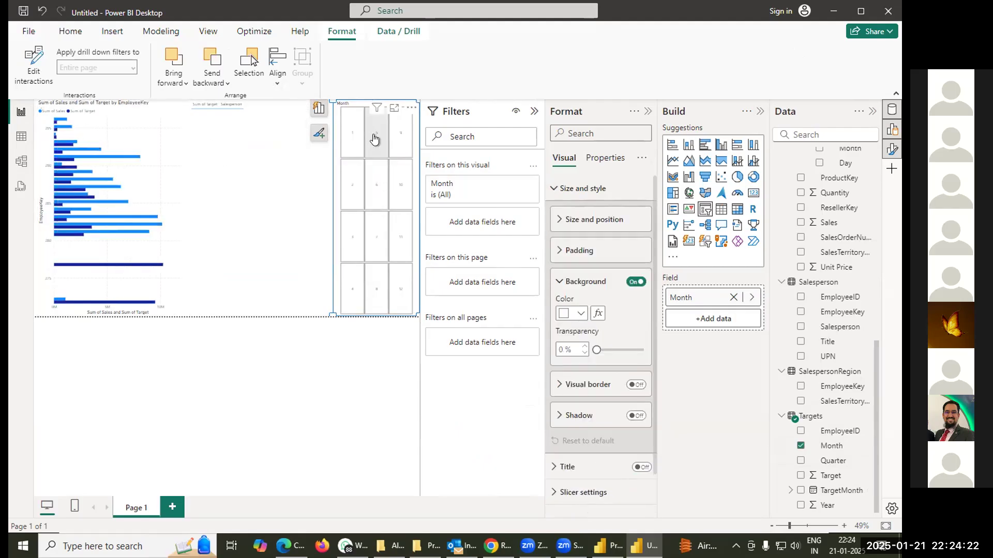
pyautogui.click(380, 171)
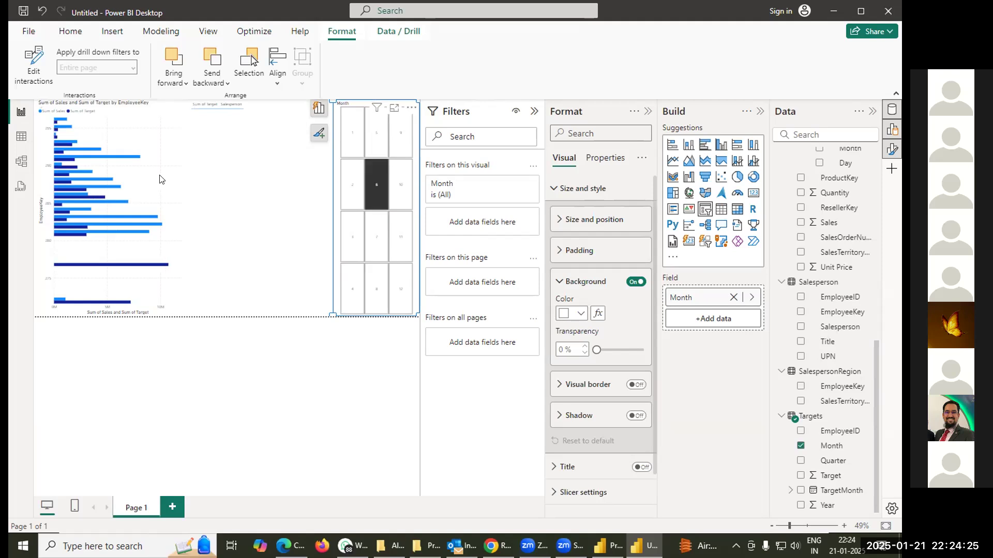
# - Reset the table visual's own Month filter to all values, and test the visuals with slicer months 10, 11, 7, 3 and 8
pyautogui.click(233, 137)
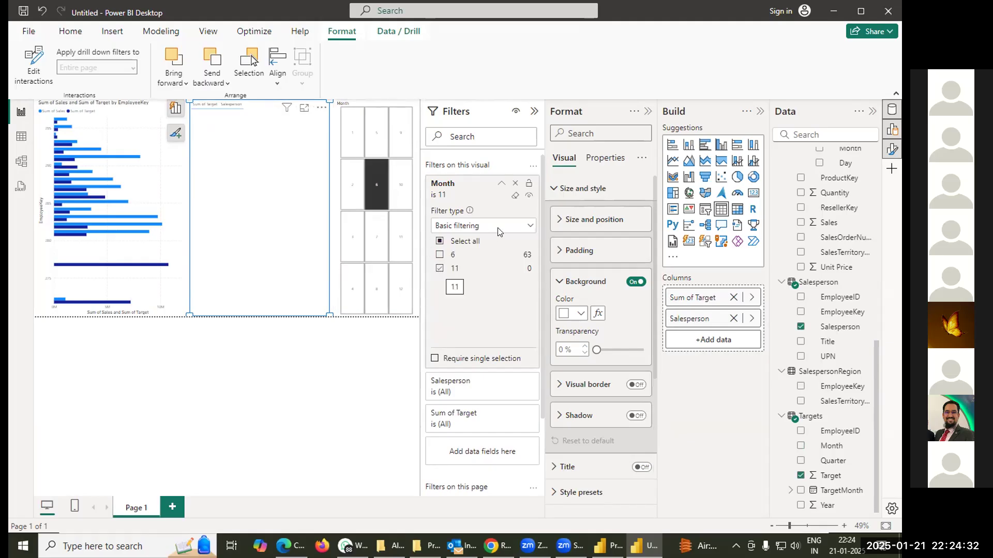
pyautogui.click(439, 242)
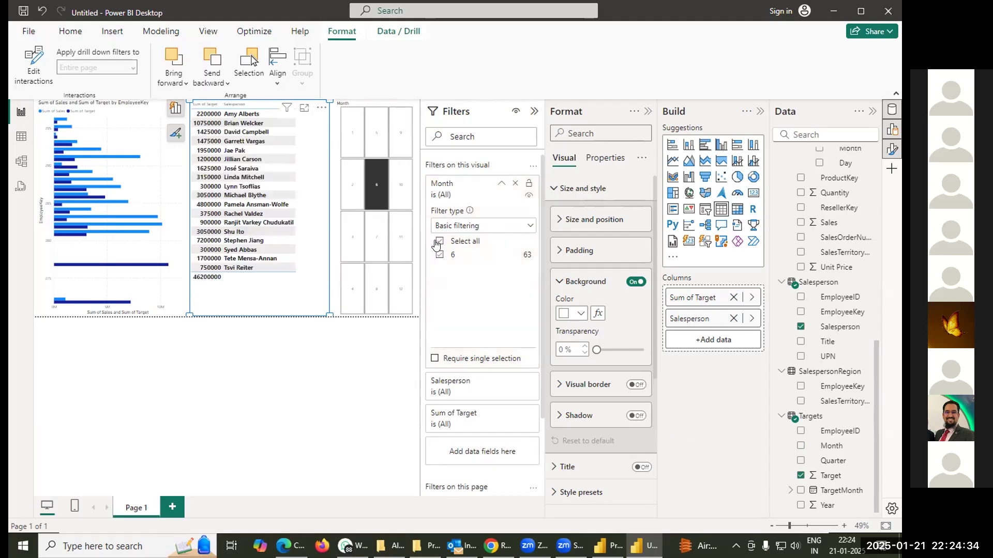
pyautogui.click(403, 190)
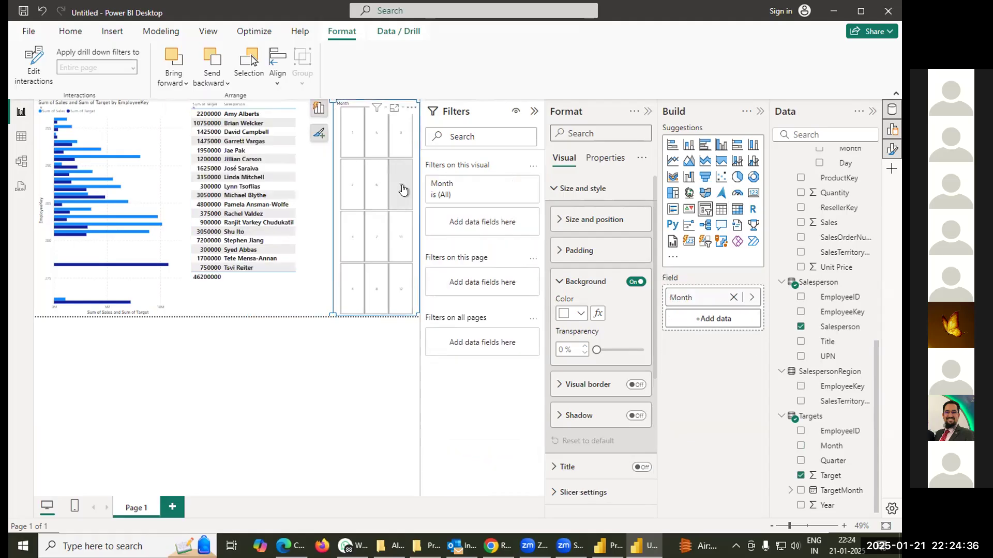
pyautogui.click(395, 237)
pyautogui.click(373, 238)
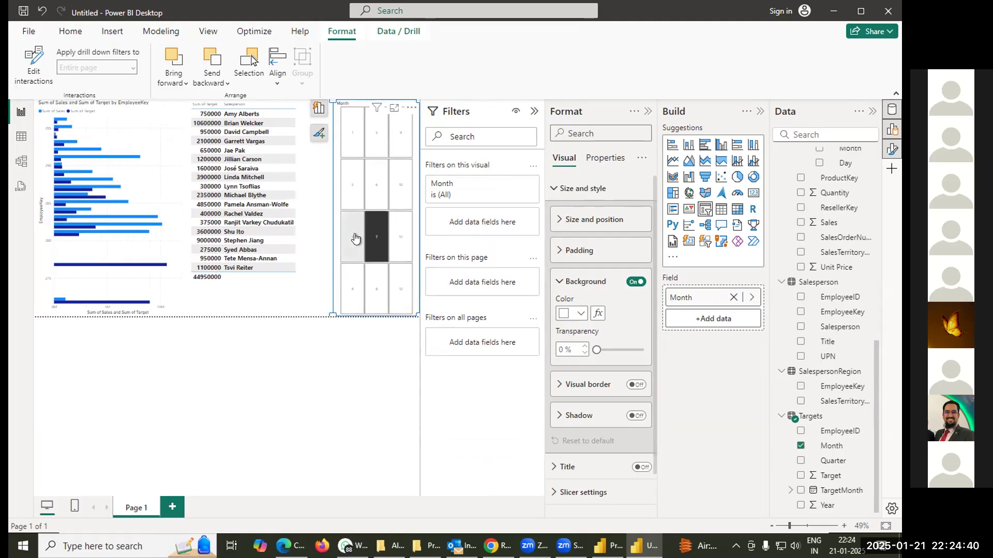
pyautogui.click(354, 238)
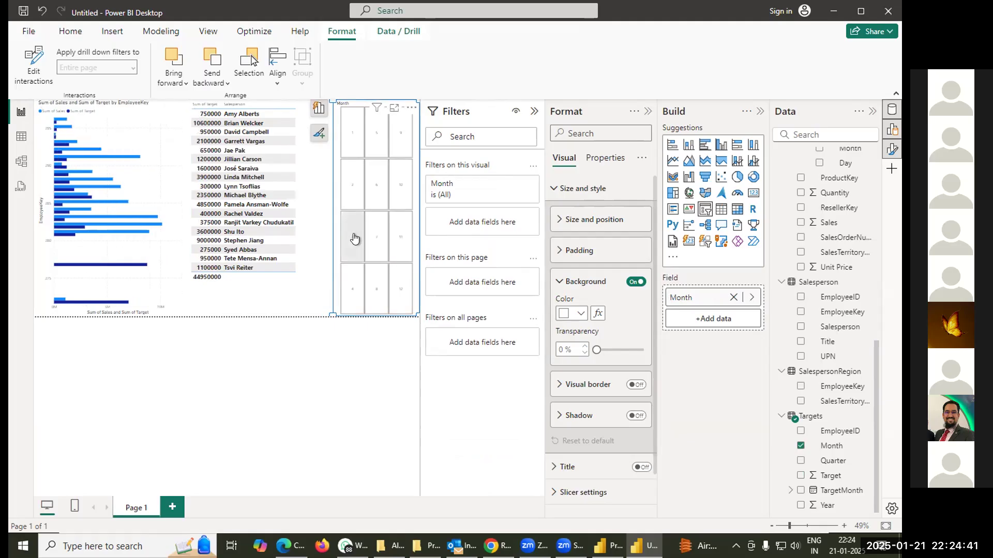
pyautogui.click(380, 296)
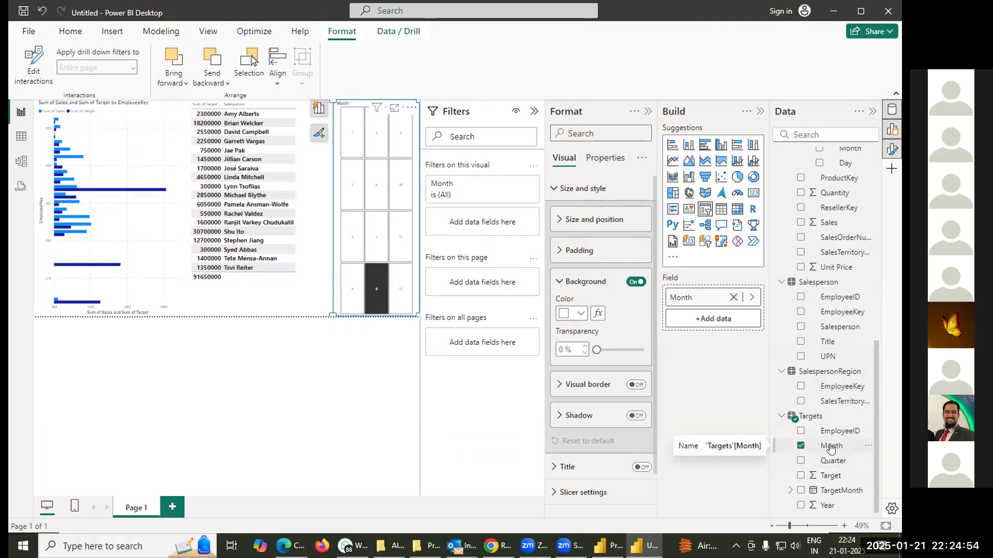
# - Add the Targets table's Month field as a second visual-level filter on the slicer, using basic filtering
pyautogui.moveTo(831, 447); pyautogui.dragTo(473, 212)
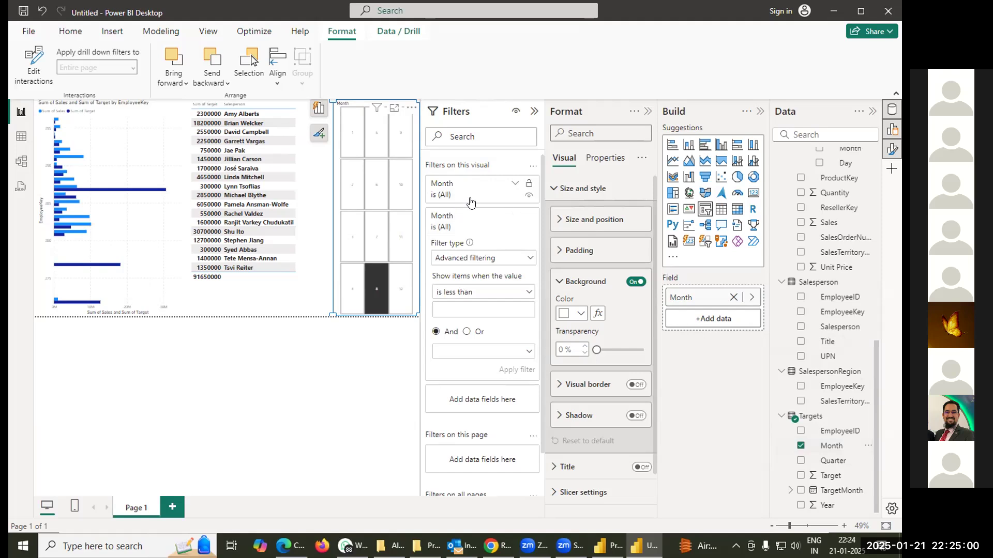
pyautogui.click(506, 258)
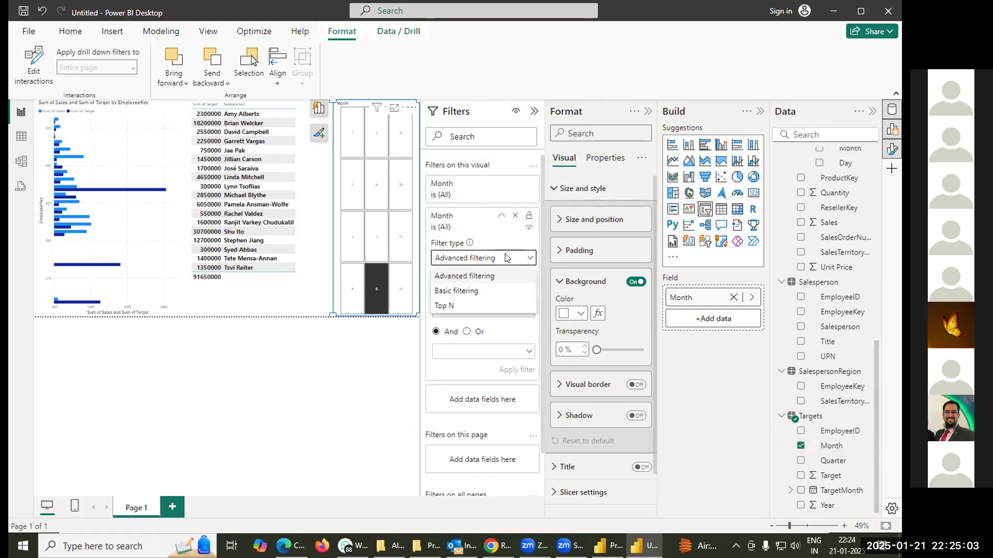
pyautogui.click(454, 291)
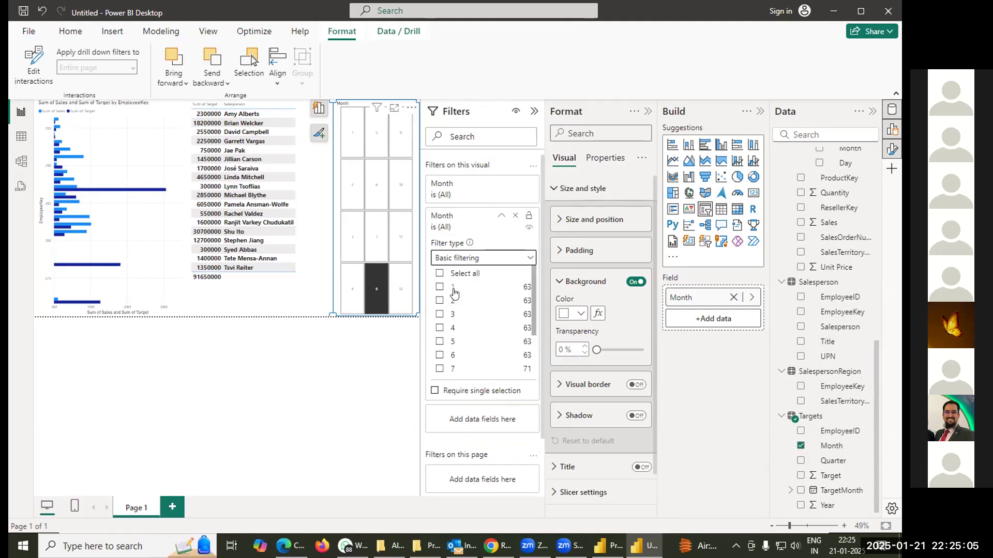
# - Limit the slicer's added Month filter to months 6, 9, 11, 12, 1 and 3
pyautogui.click(376, 289)
pyautogui.click(386, 283)
pyautogui.scroll(-2, 522, 312)
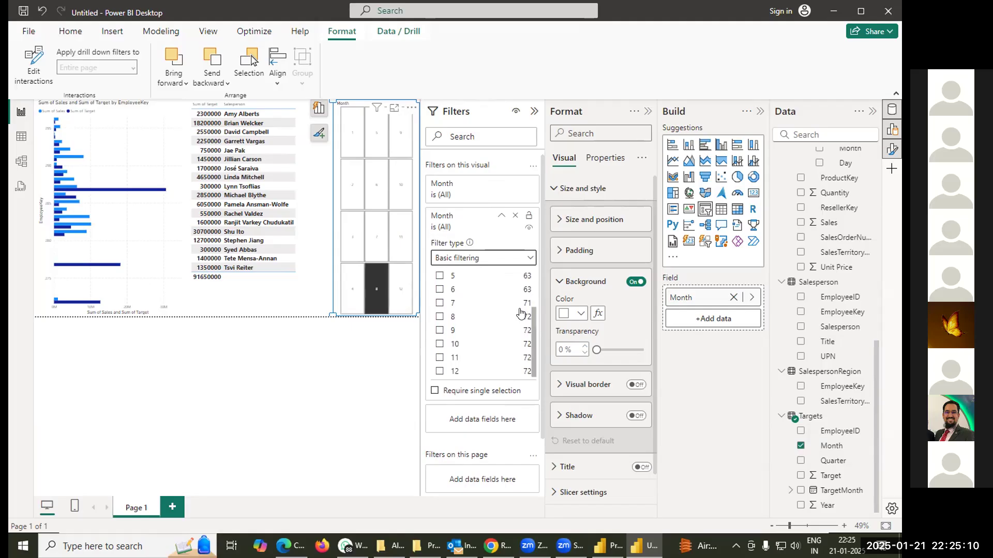
pyautogui.click(440, 291)
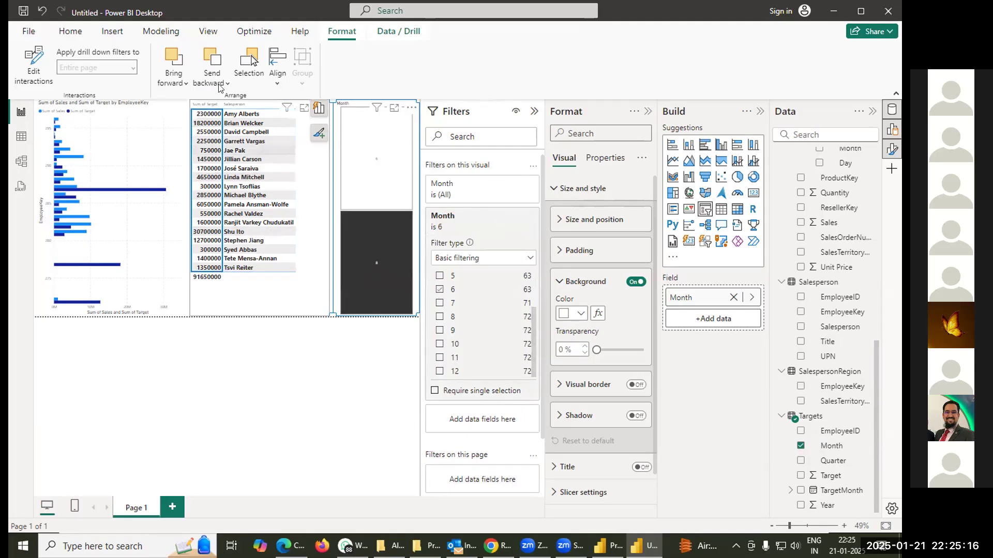
pyautogui.click(439, 330)
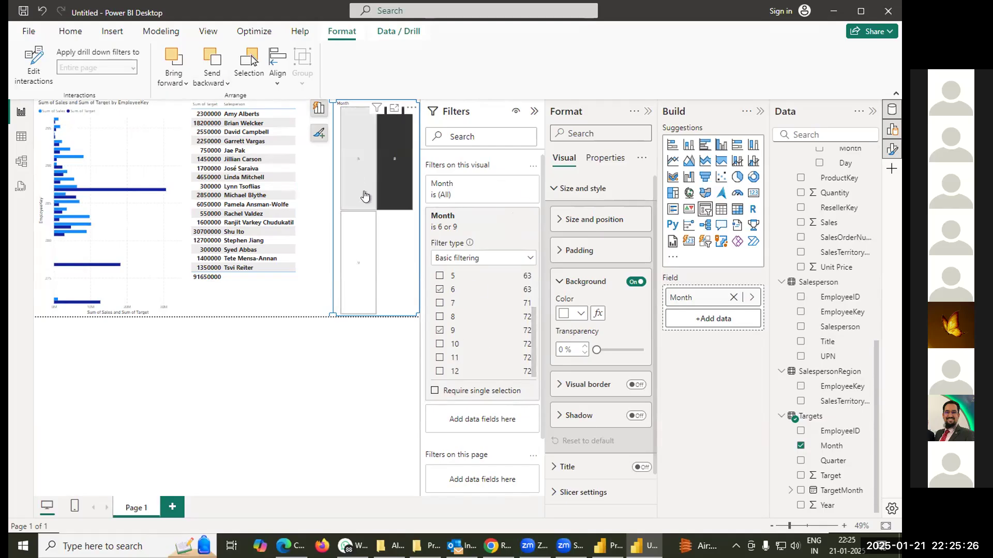
pyautogui.click(440, 358)
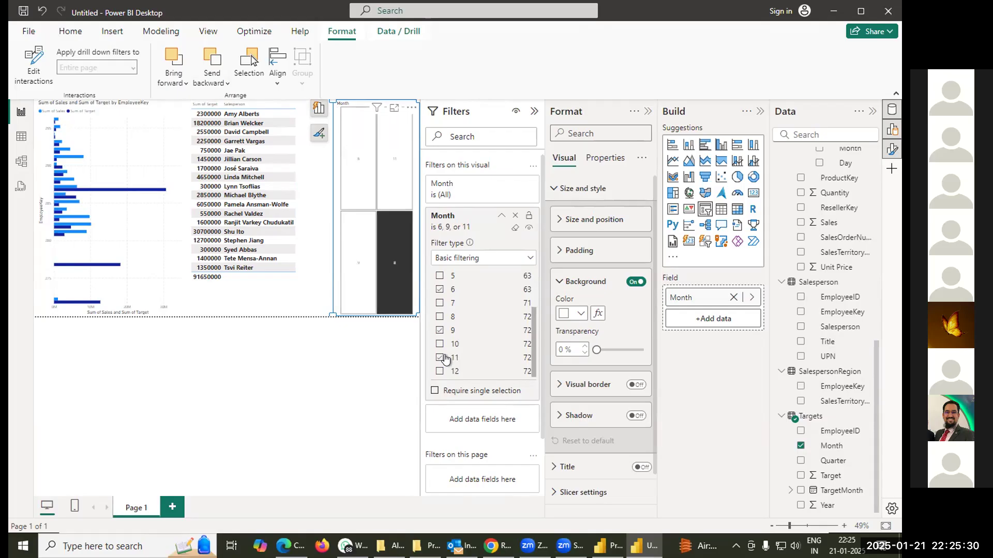
pyautogui.click(434, 373)
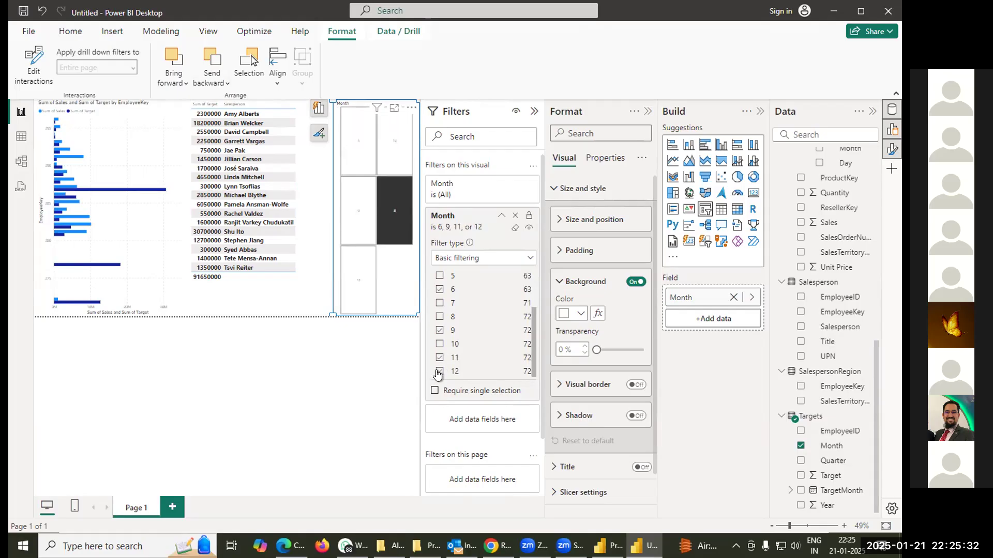
pyautogui.scroll(3, 438, 321)
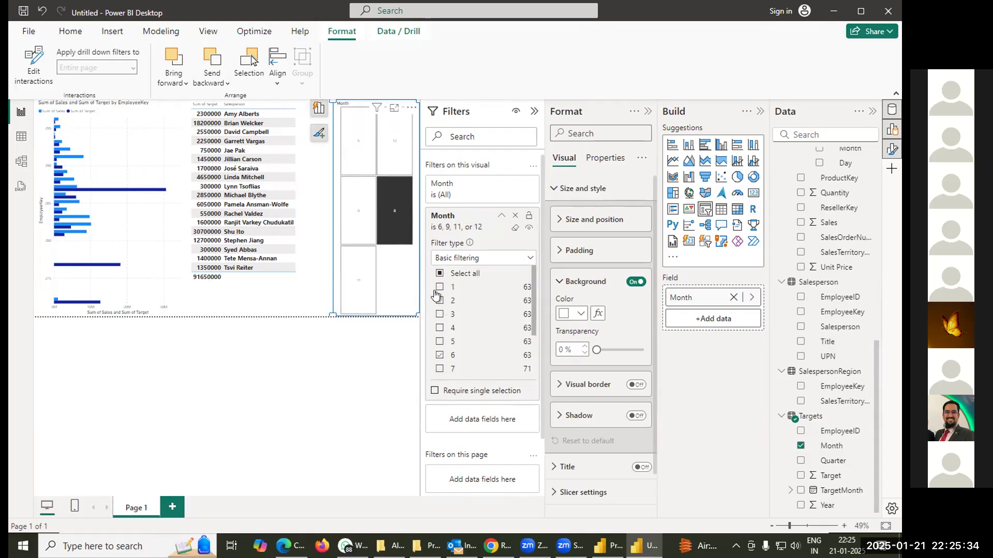
pyautogui.click(436, 288)
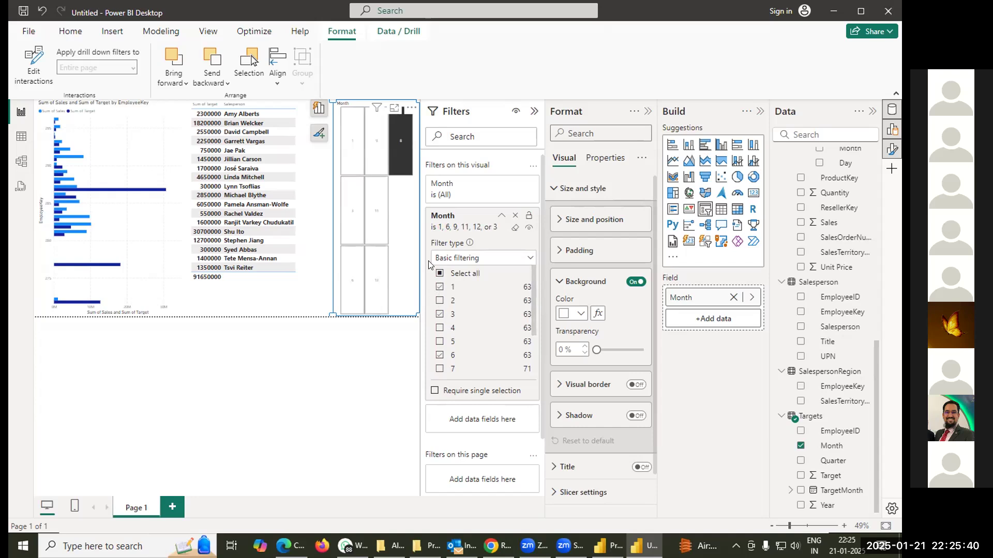
# - Check the table's own Month filter, and test the visuals with slicer months 11, 3 and 1
pyautogui.click(310, 217)
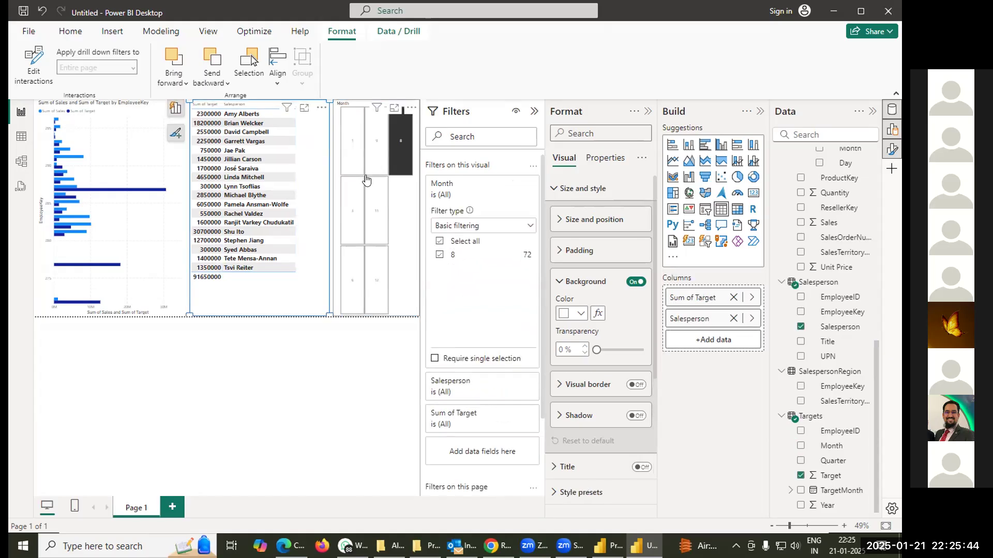
pyautogui.click(376, 198)
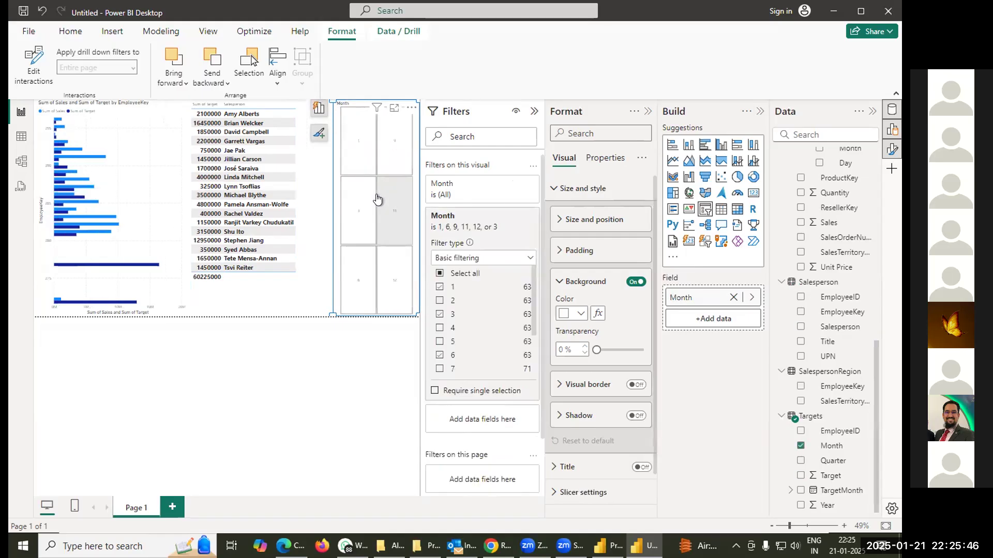
pyautogui.click(362, 216)
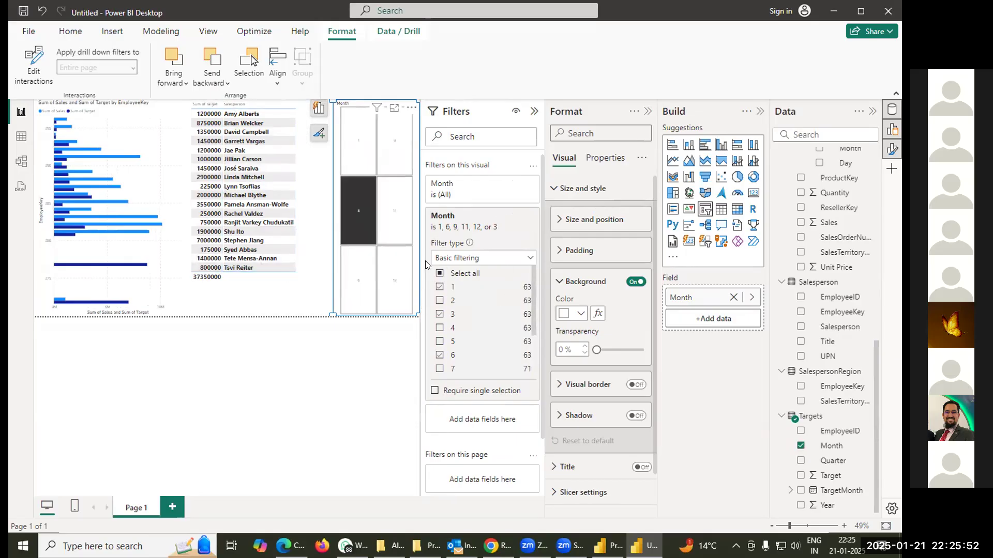
pyautogui.click(351, 201)
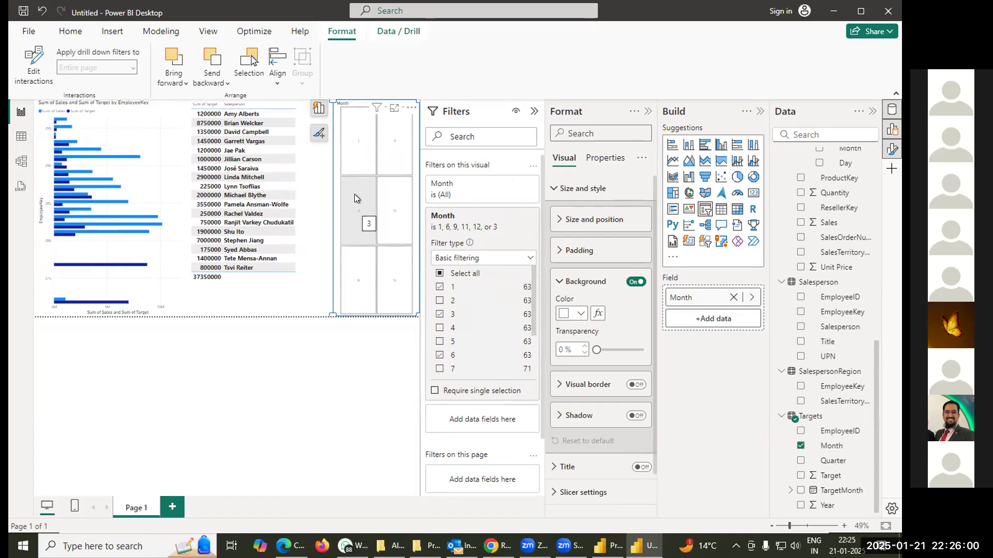
pyautogui.click(355, 194)
pyautogui.click(357, 152)
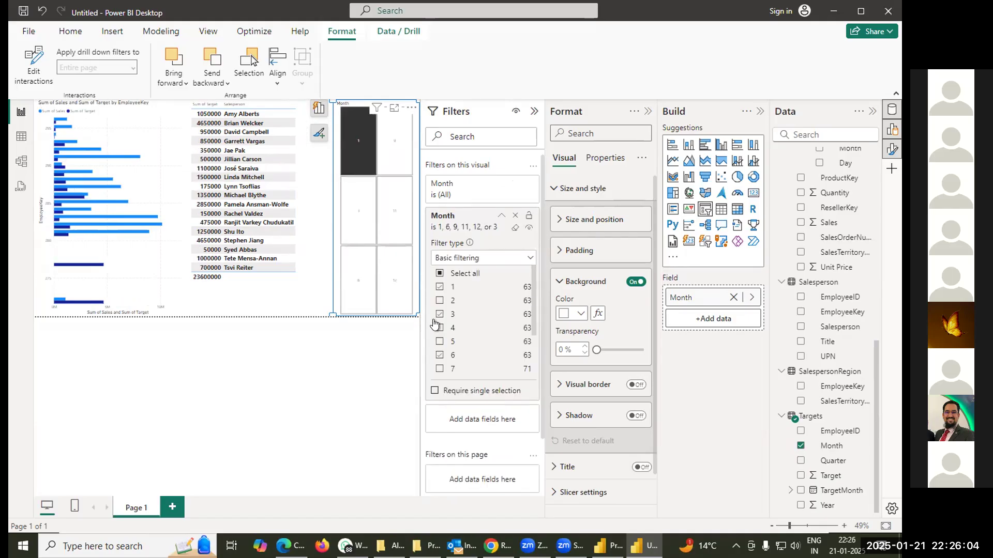
# - Clear the slicer's added Month filter, try it with months 1, 2, 3 and 4, and select all months again
pyautogui.click(437, 274)
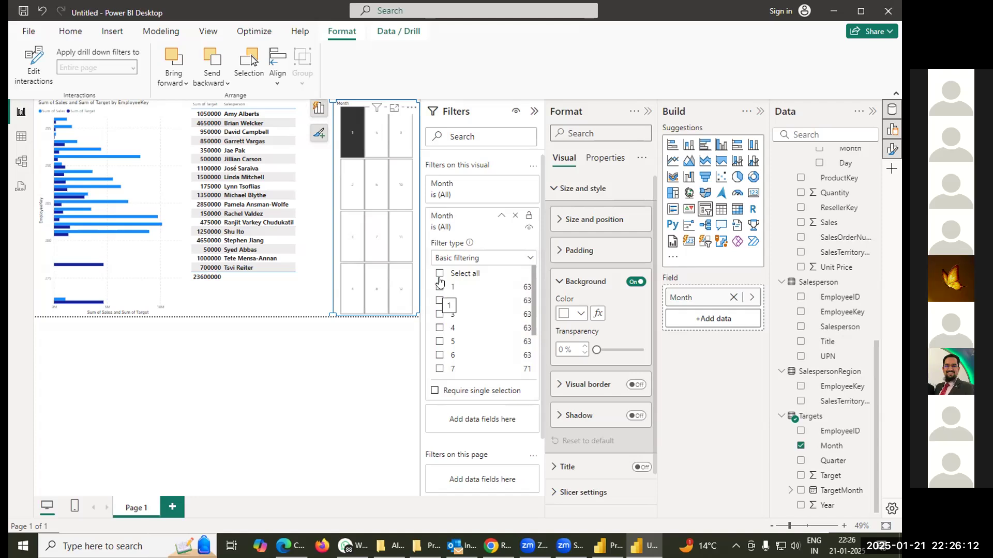
pyautogui.scroll(-2, 475, 372)
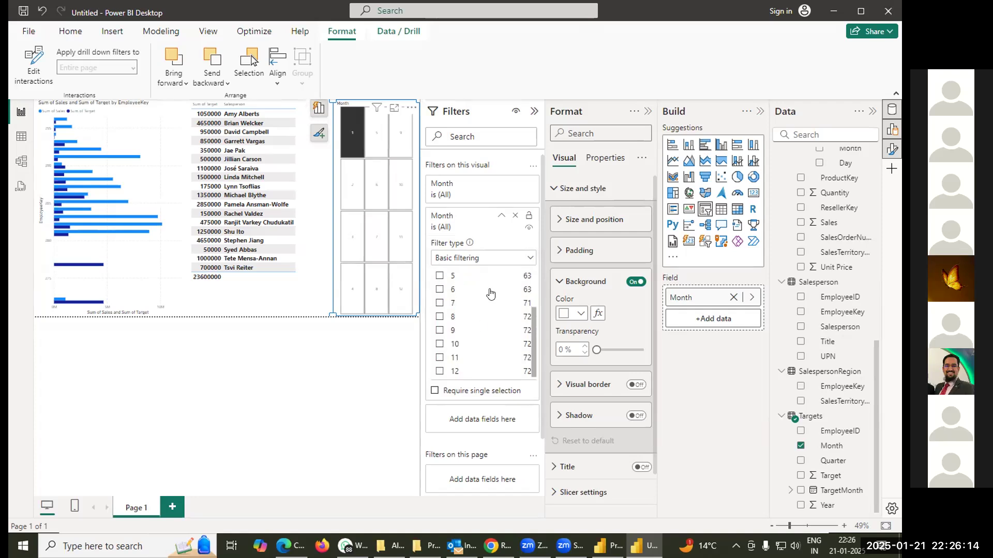
pyautogui.scroll(2, 470, 357)
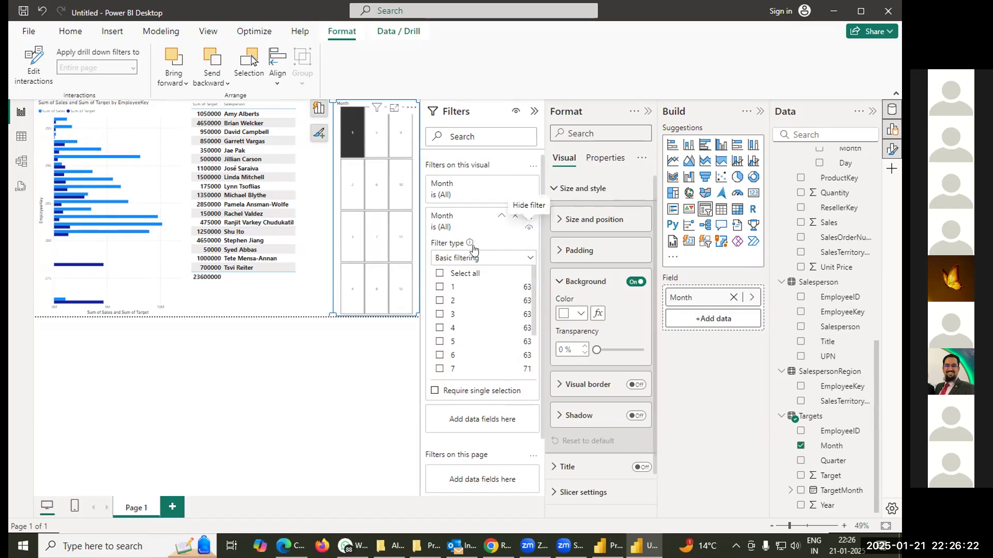
pyautogui.click(439, 289)
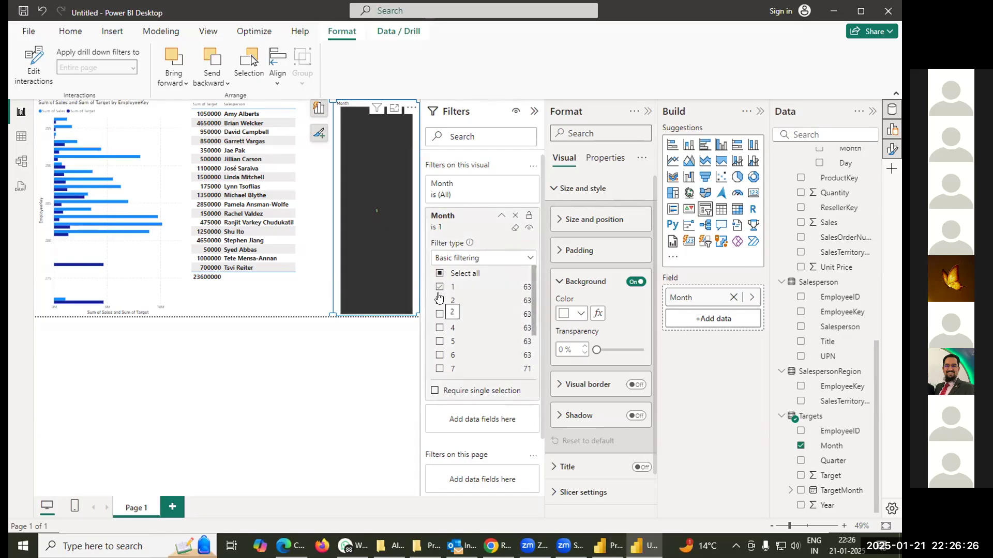
pyautogui.click(439, 301)
pyautogui.click(438, 315)
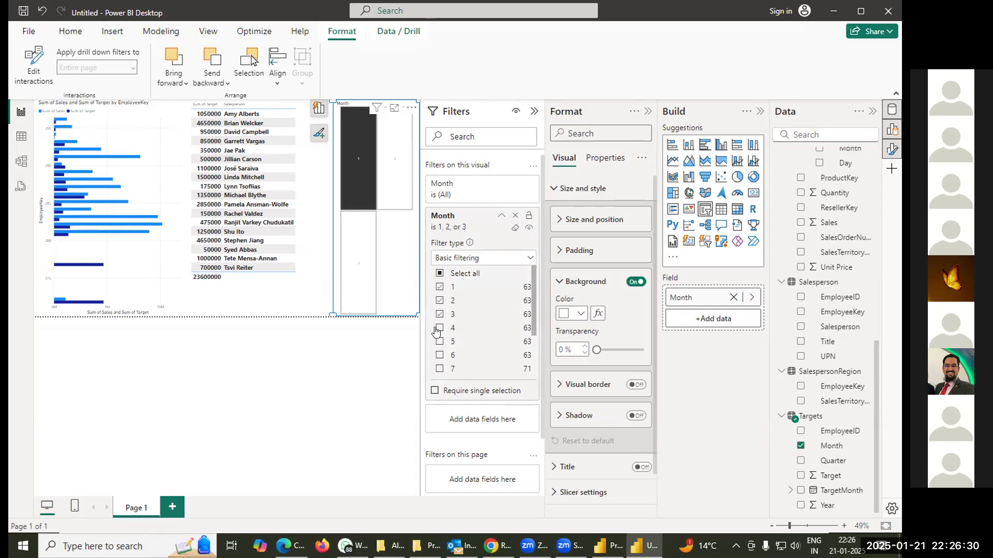
pyautogui.click(439, 328)
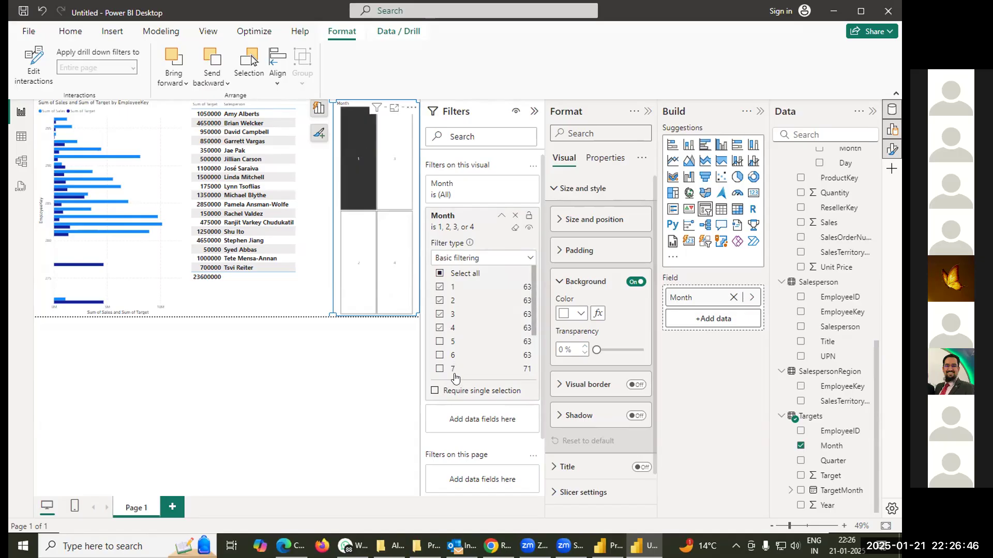
pyautogui.click(439, 274)
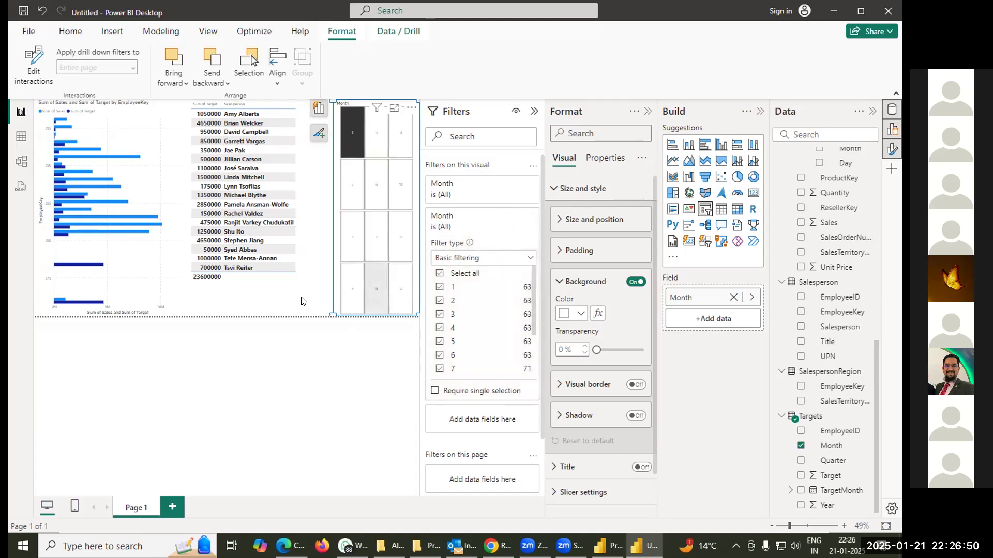
# - Select month 6 in the slicer, and compare the table's Month filter values with those in the slicer's added filter
pyautogui.click(303, 229)
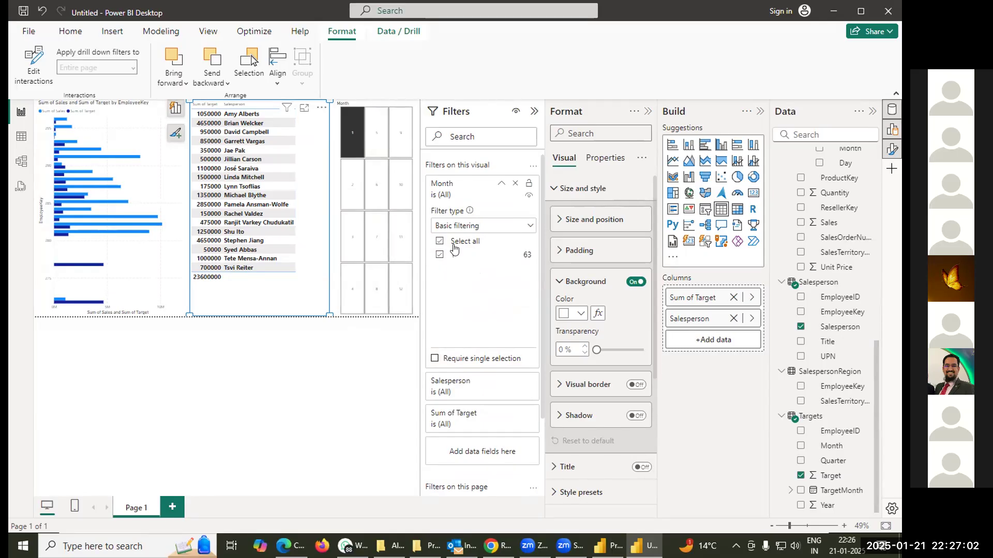
pyautogui.click(375, 180)
pyautogui.click(375, 180)
pyautogui.scroll(-2, 481, 339)
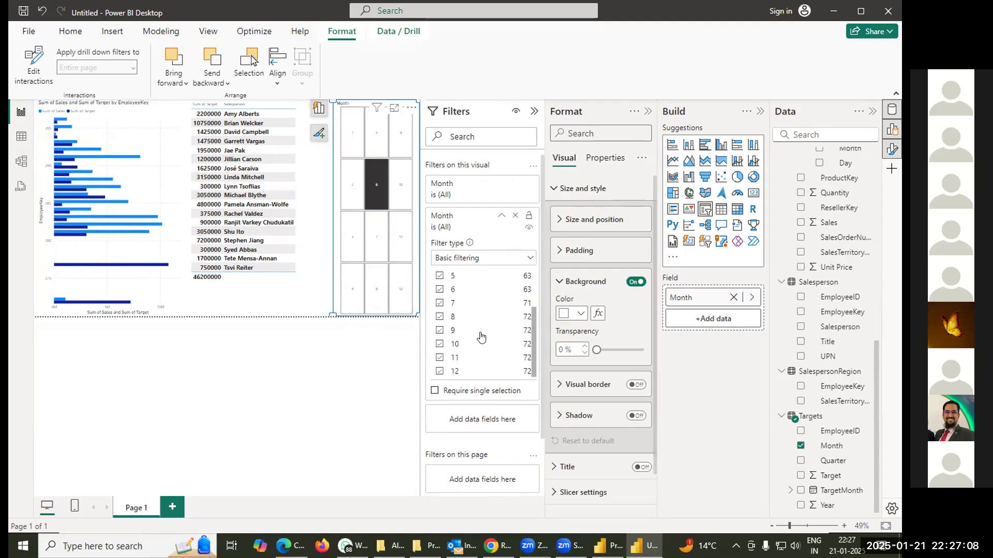
pyautogui.scroll(2, 470, 348)
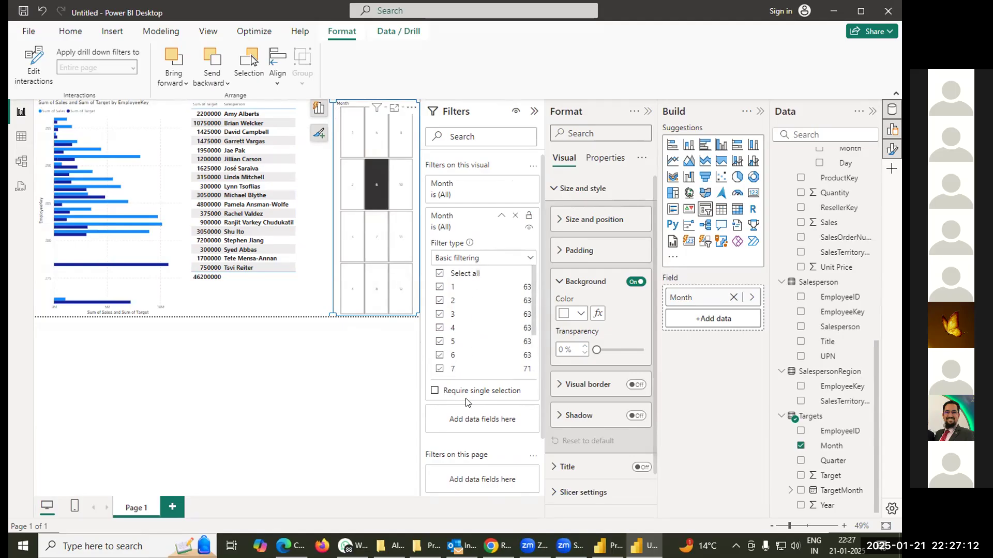
# - Try the slicer's added Month filter with months 4, 3 and 5, and clear the selection again
pyautogui.click(439, 329)
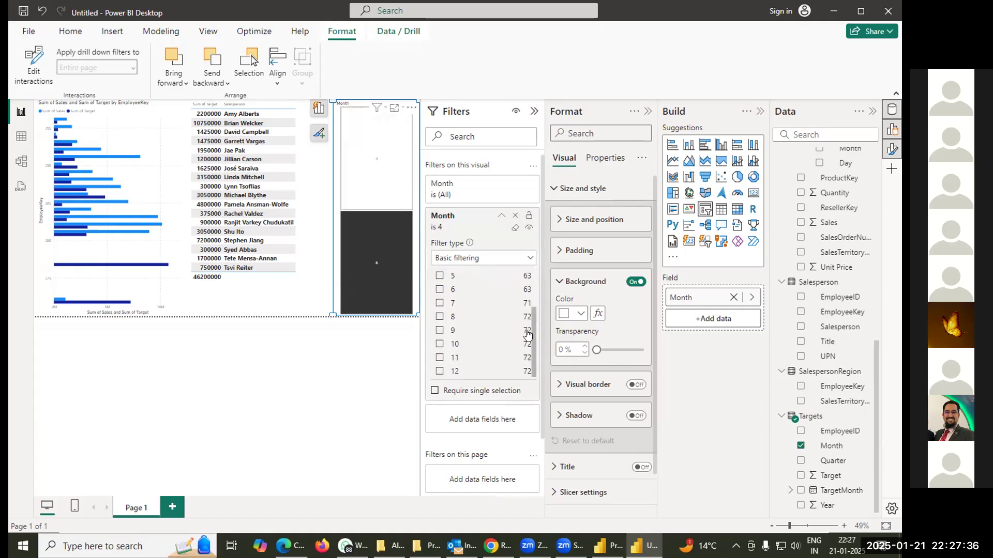
pyautogui.click(440, 314)
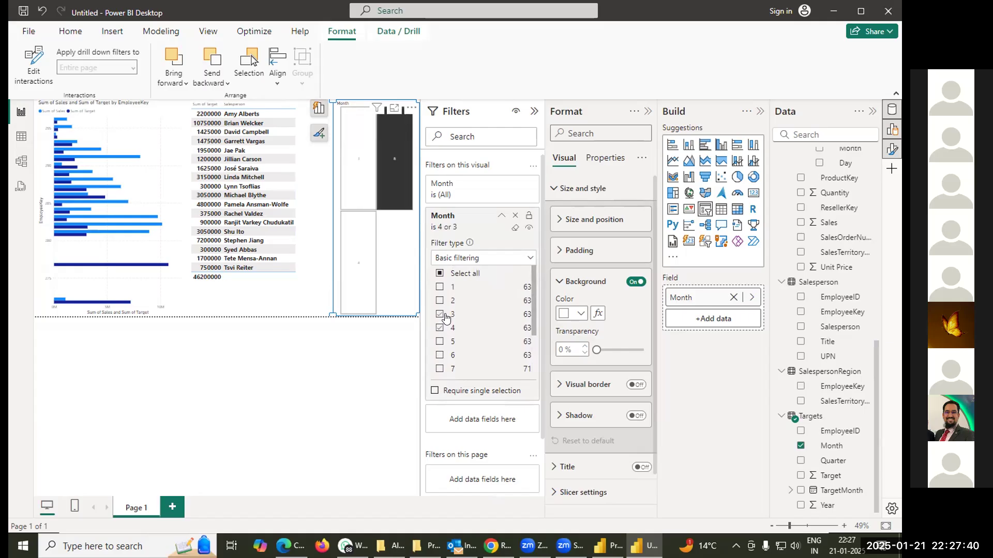
pyautogui.click(443, 342)
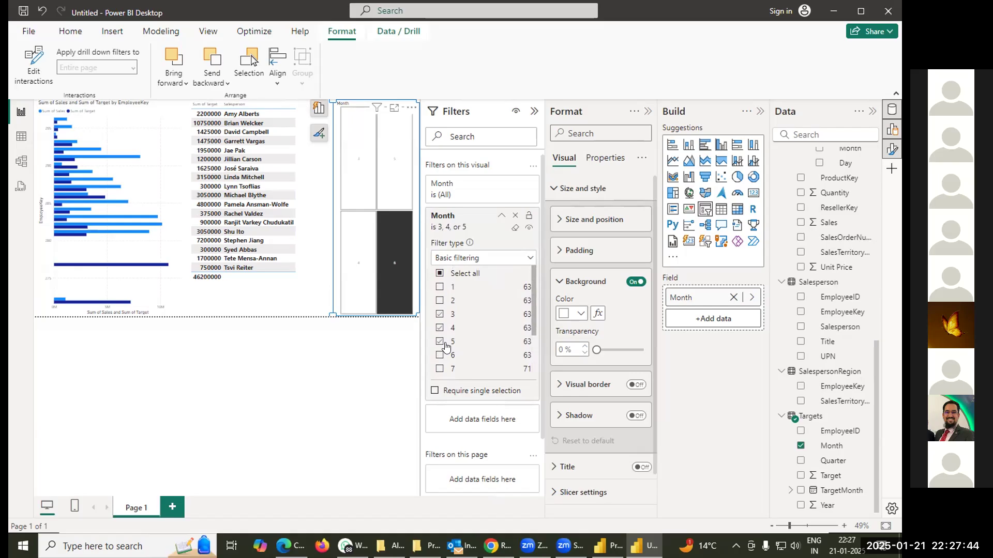
pyautogui.click(441, 274)
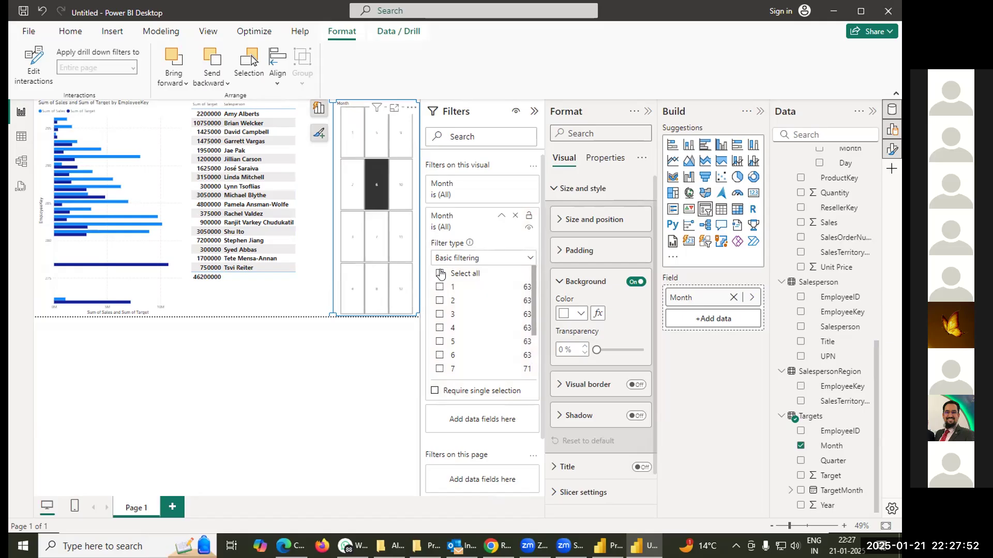
# - Compare the filters of the table, slicer and bar chart, and test the visuals with slicer month 7
pyautogui.click(293, 163)
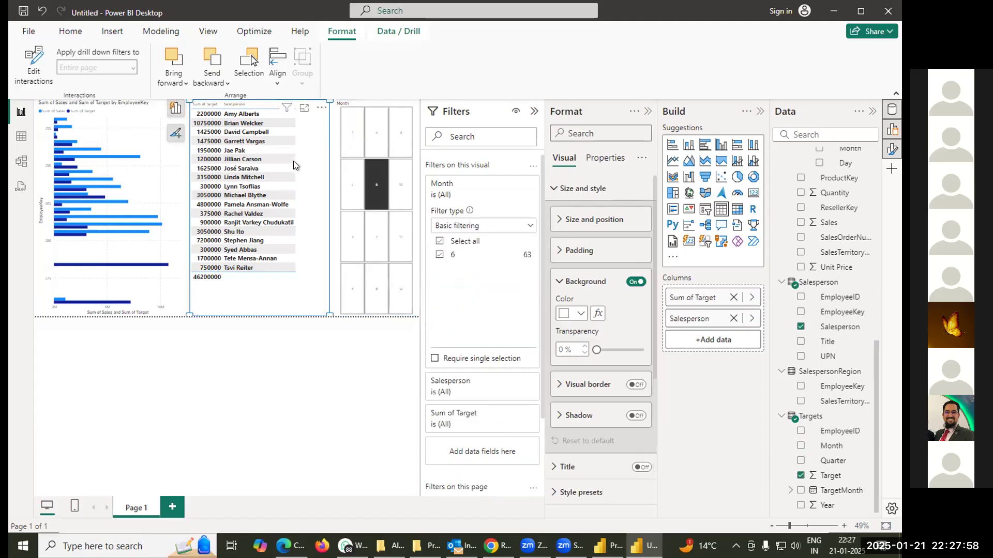
pyautogui.click(334, 117)
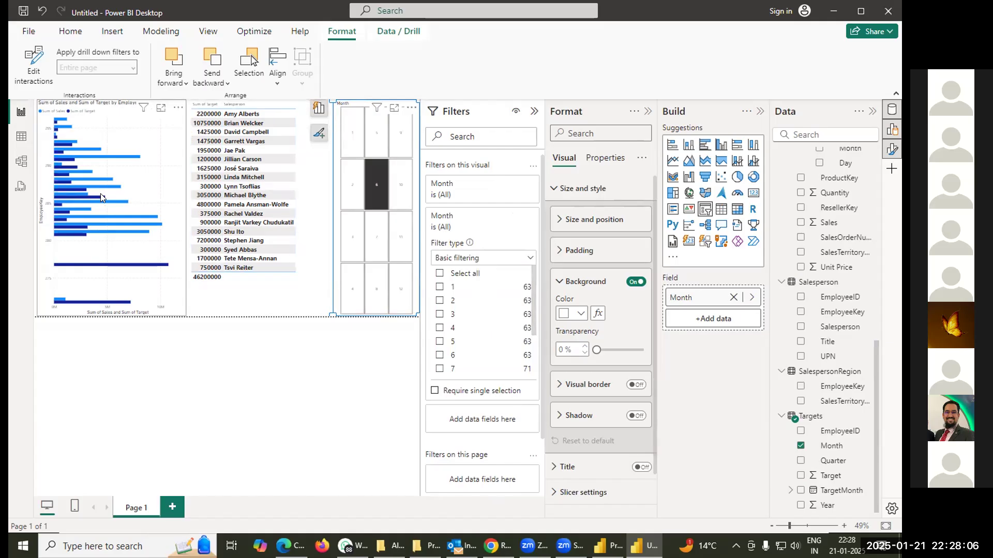
pyautogui.click(168, 139)
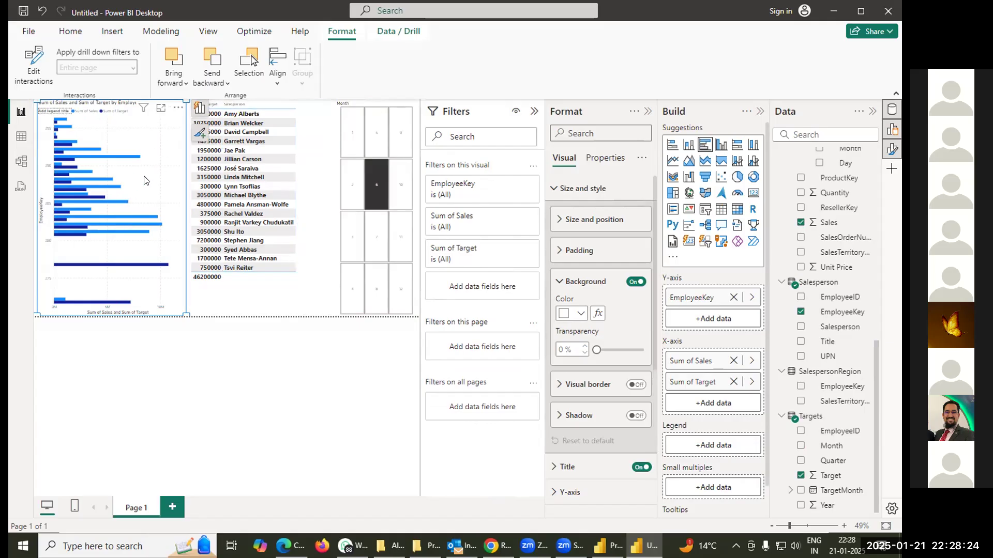
pyautogui.click(310, 250)
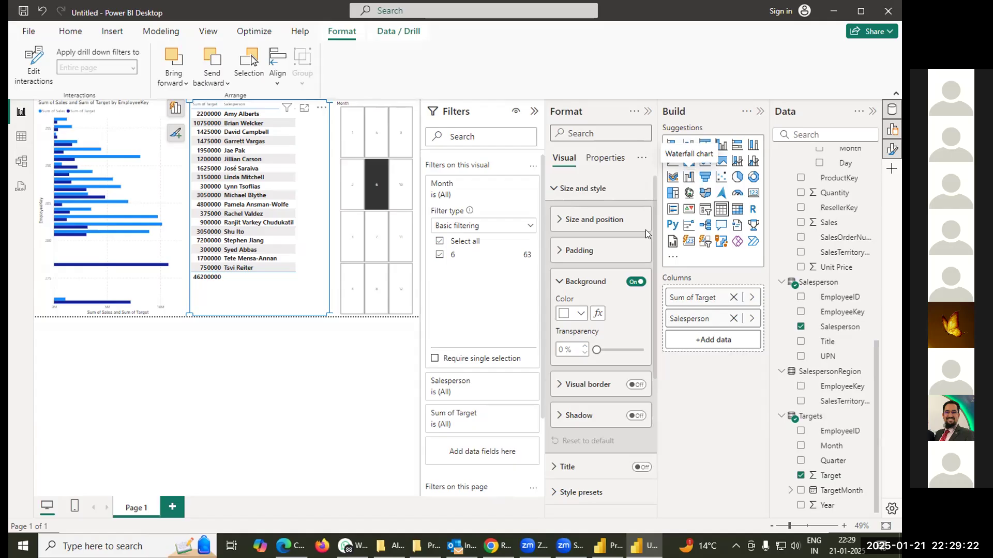
pyautogui.click(373, 232)
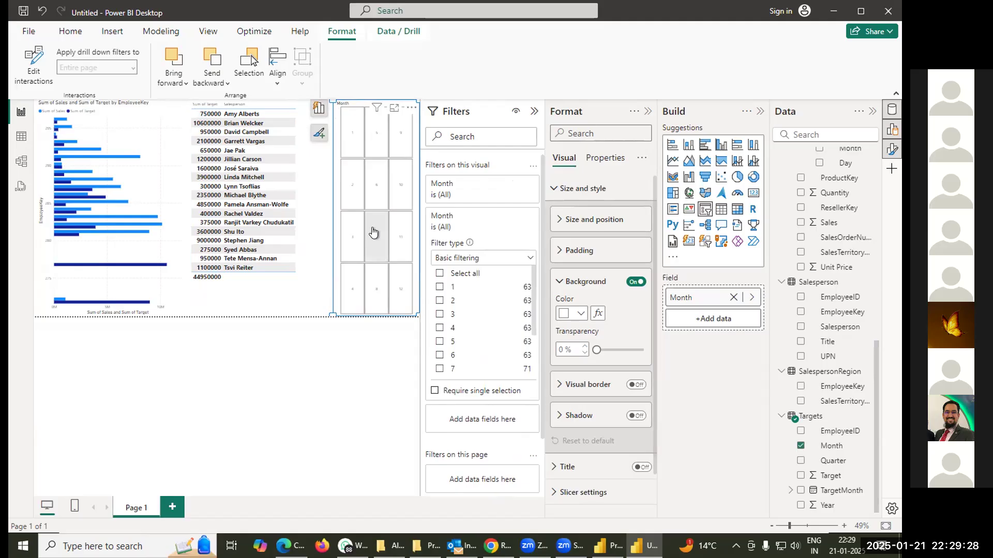
pyautogui.click(373, 233)
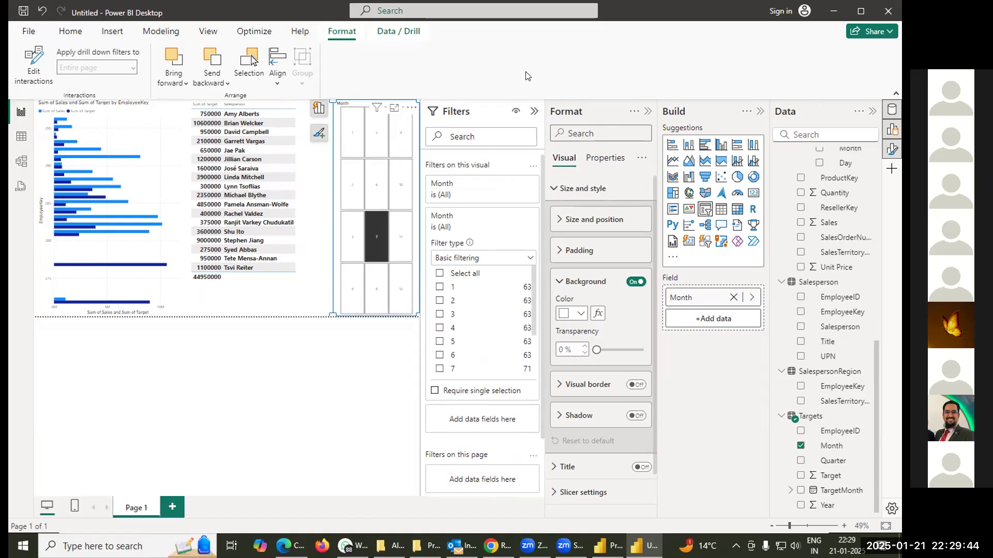
# - Edit the Month slicer's interactions so that it no longer filters the Sales and Target bar chart
pyautogui.click(31, 62)
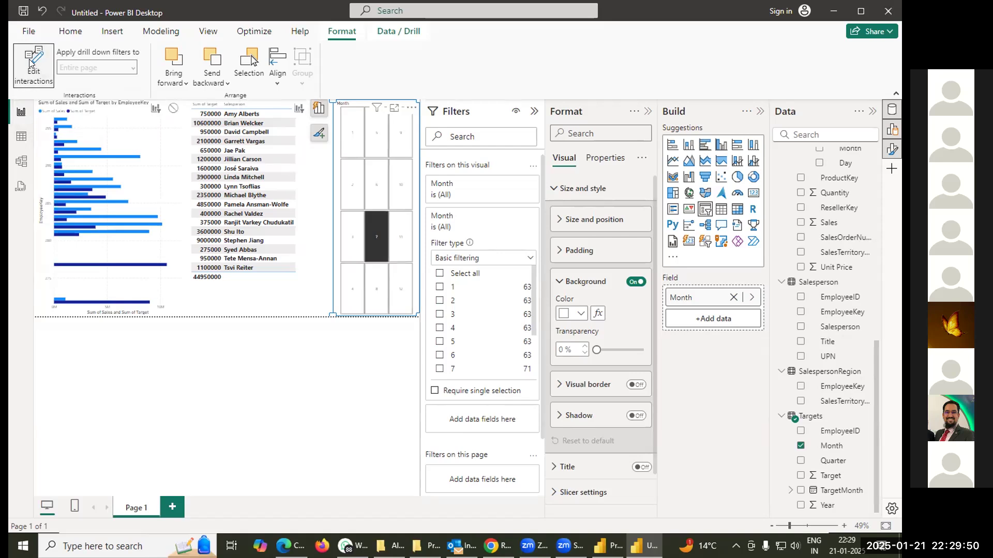
pyautogui.click(534, 112)
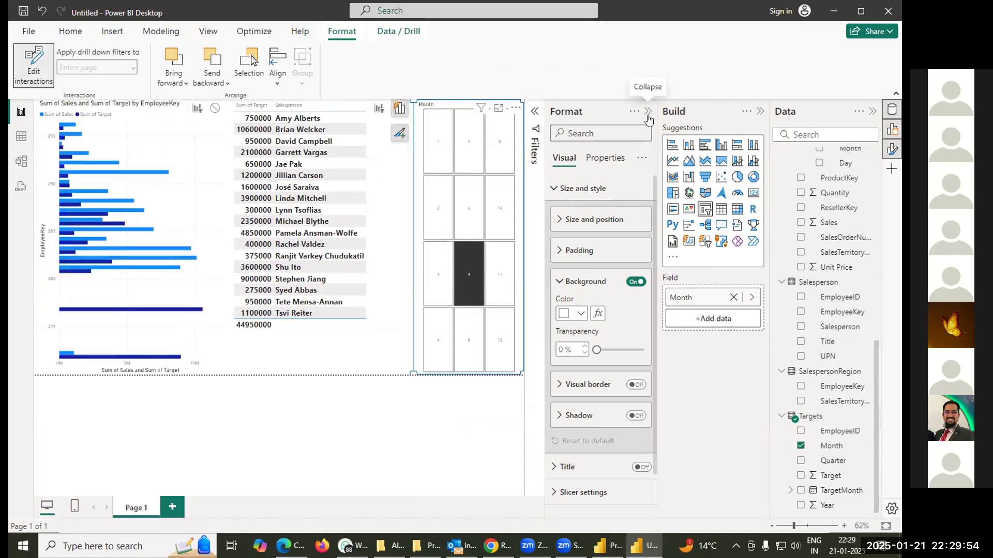
pyautogui.click(648, 112)
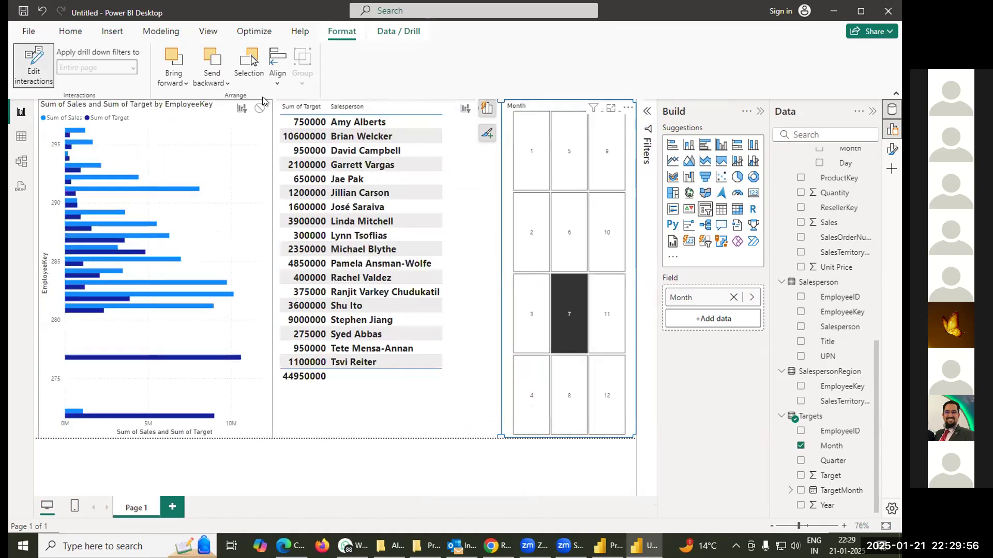
pyautogui.click(259, 110)
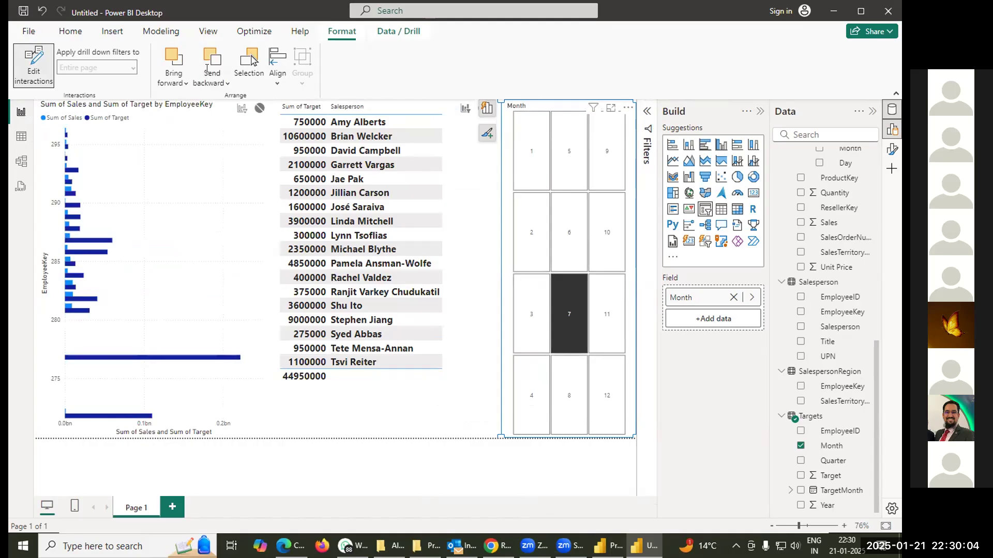
# - Try to save the report as Adventure_Works in the Blinkit Dashboard folder
pyautogui.click(68, 33)
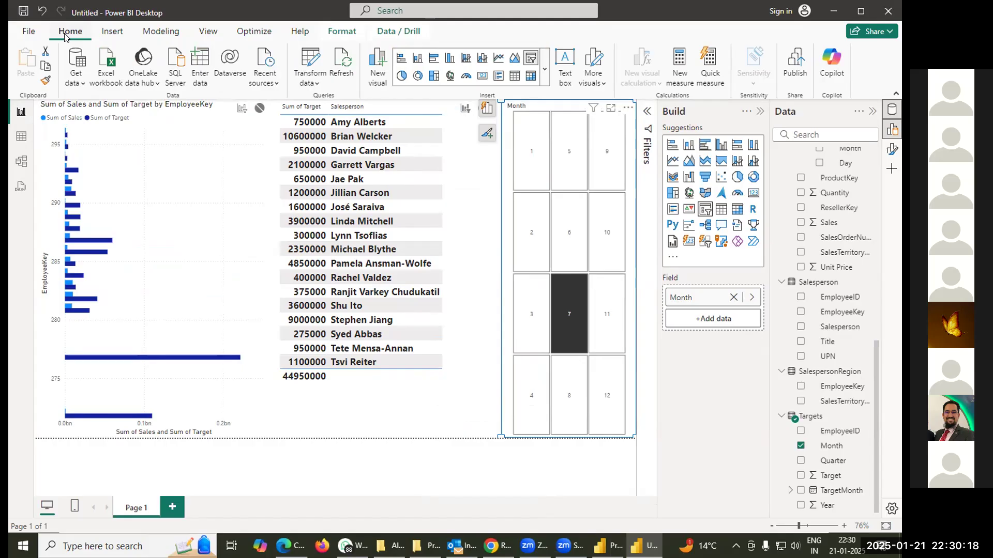
pyautogui.hotkey('ctrl', 's')
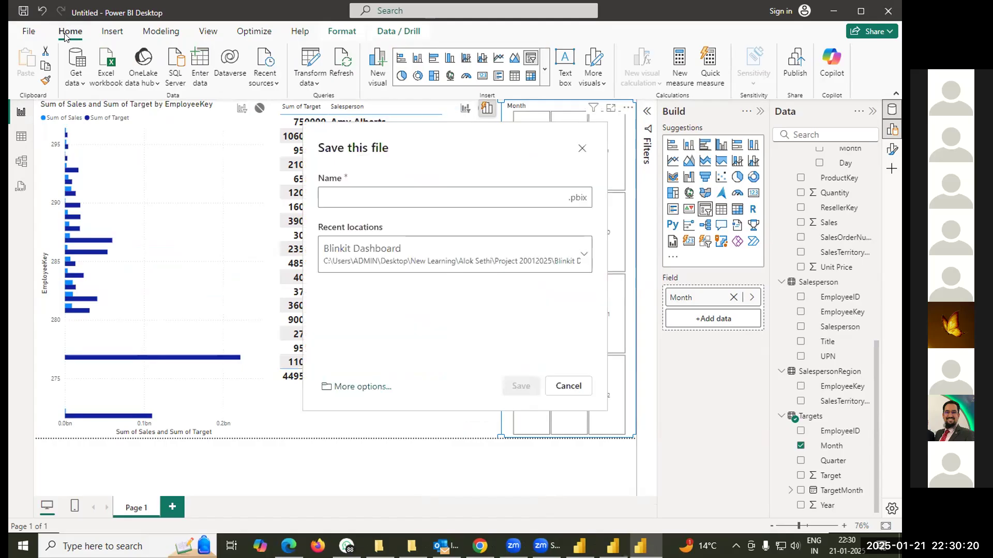
pyautogui.write('Ad')
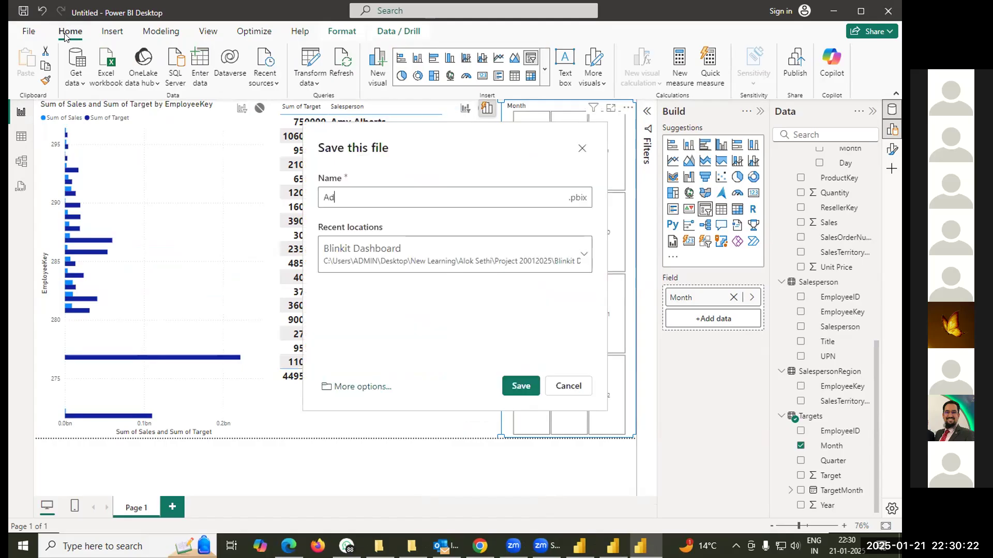
pyautogui.write('verntur')
pyautogui.press('BackSpace')
pyautogui.press('BackSpace')
pyautogui.press('BackSpace')
pyautogui.press('BackSpace')
pyautogui.press('BackSpace')
pyautogui.write('nture _Works')
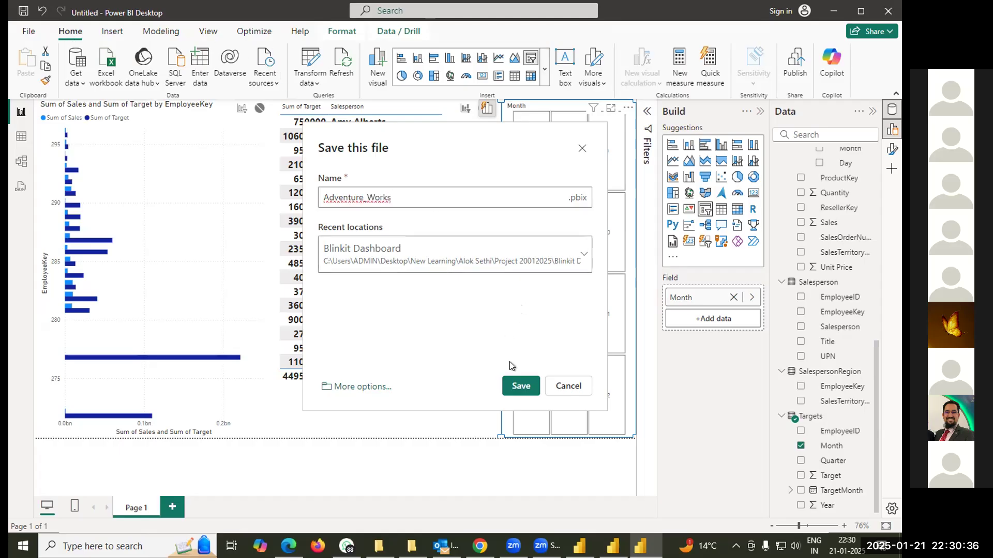
pyautogui.click(521, 387)
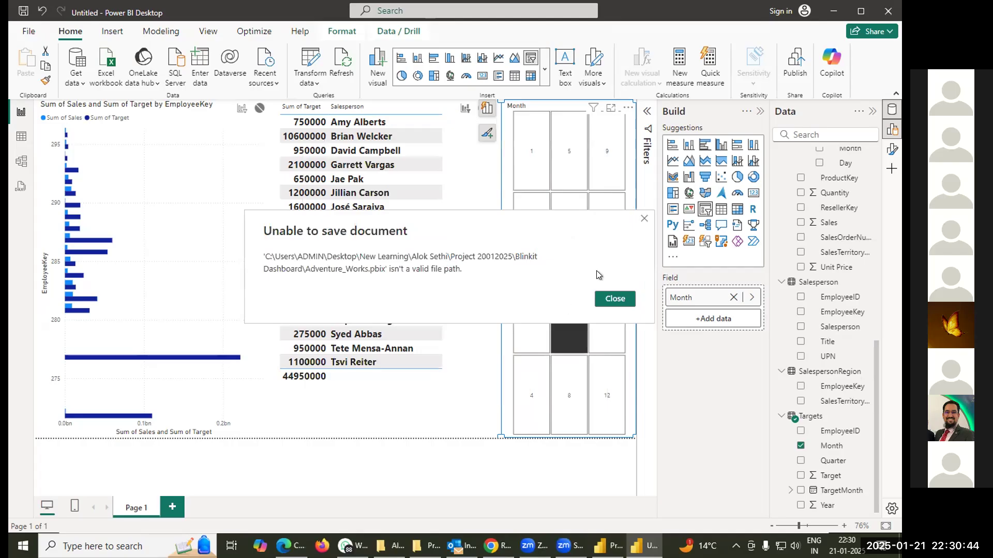
pyautogui.click(614, 299)
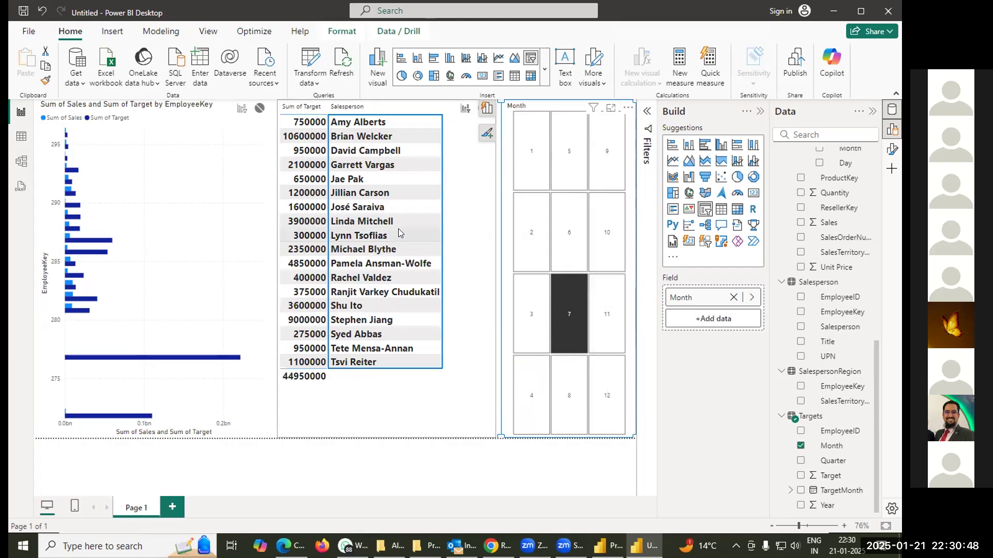
# - Try to save the report under the name AdventureWorksDataSet in the Blinkit Dashboard folder
pyautogui.hotkey('ctrl', 's')
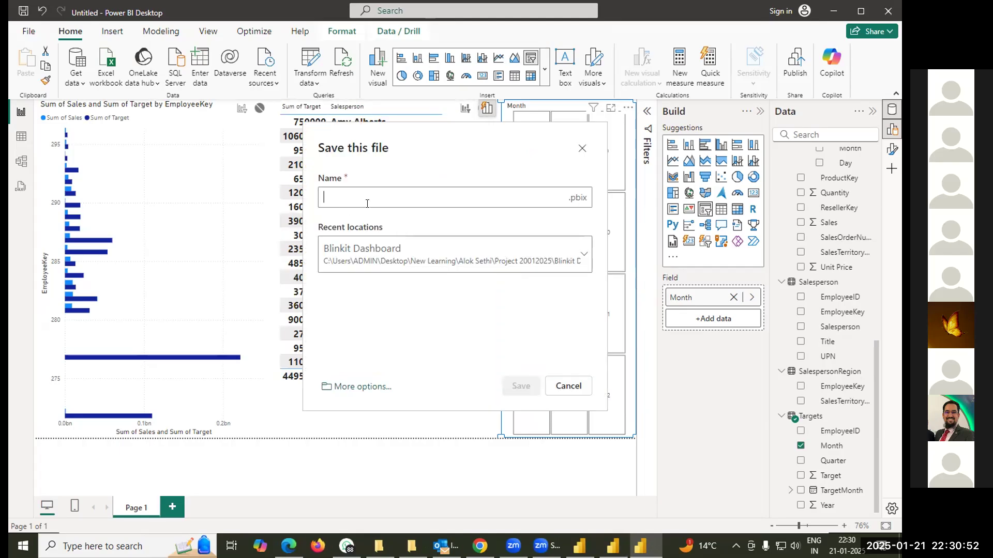
pyautogui.write('Blink')
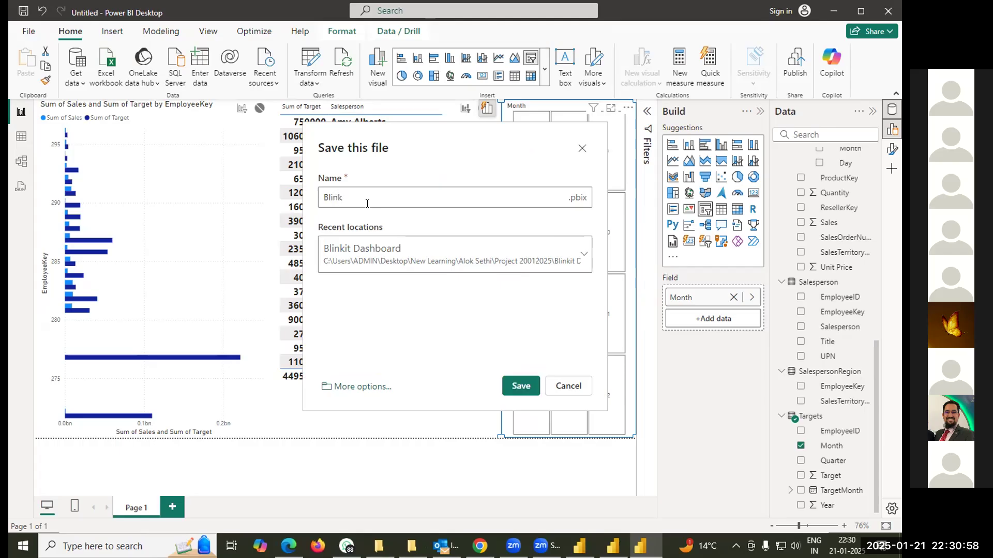
pyautogui.press('BackSpace')
pyautogui.press('BackSpace')
pyautogui.press('BackSpace')
pyautogui.press('BackSpace')
pyautogui.press('BackSpace')
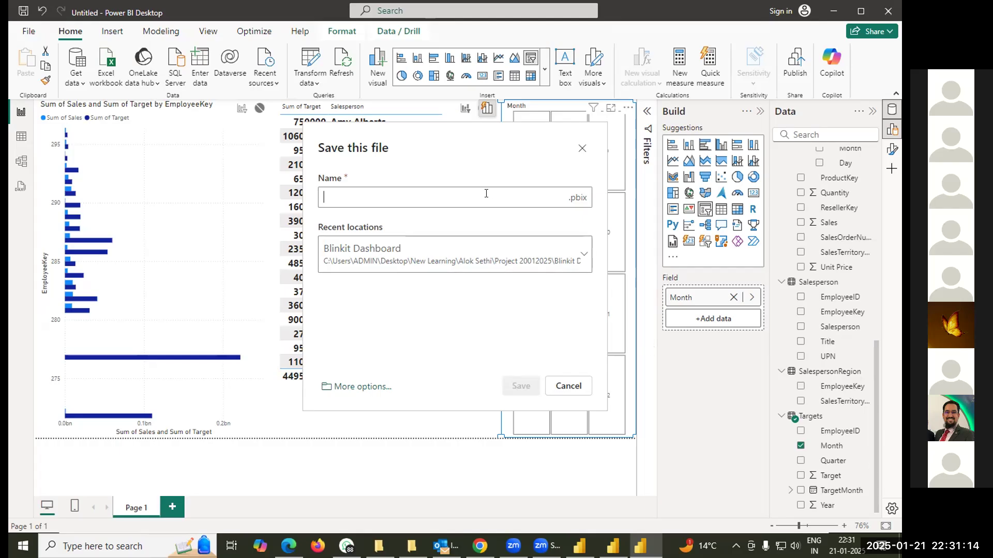
pyautogui.write('Ad')
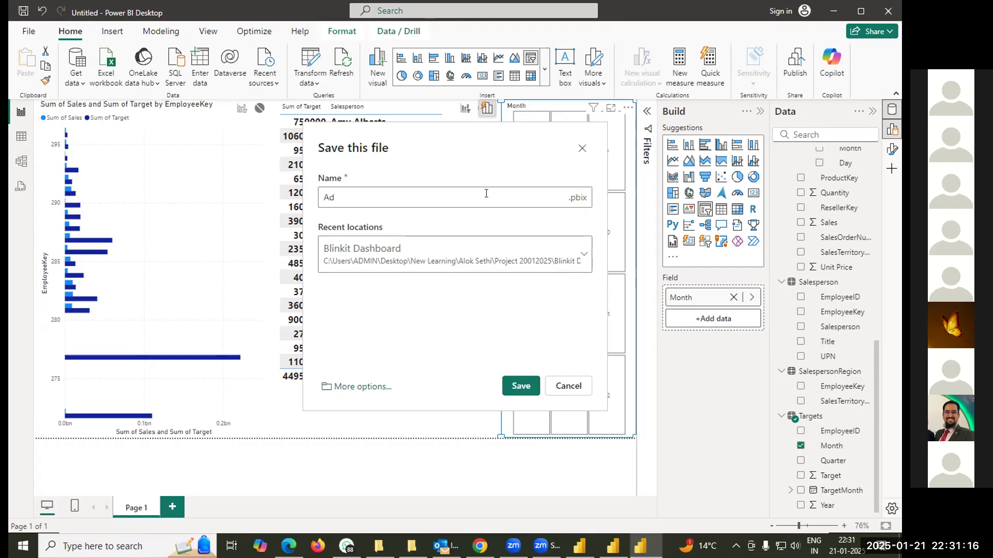
pyautogui.write('ventureWorksDataSet')
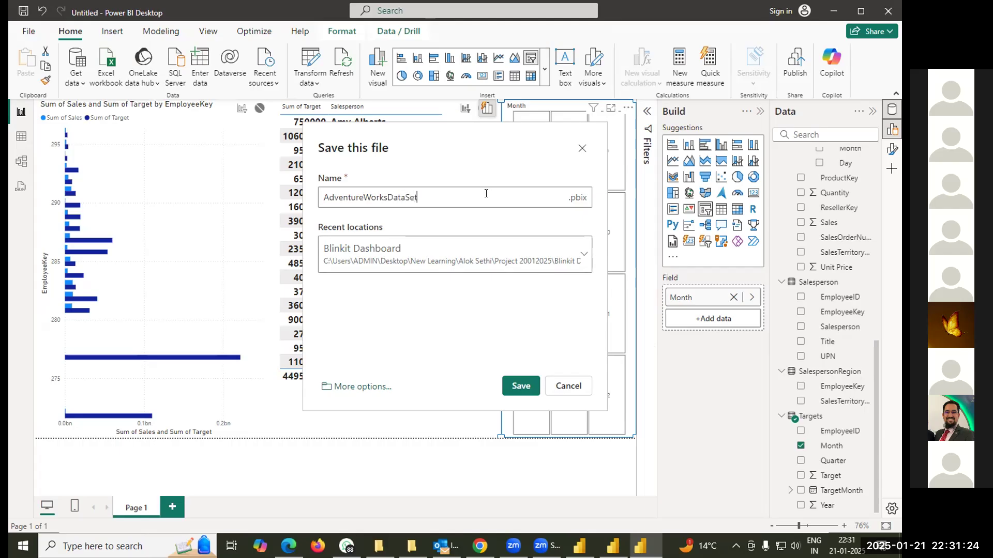
pyautogui.click(517, 386)
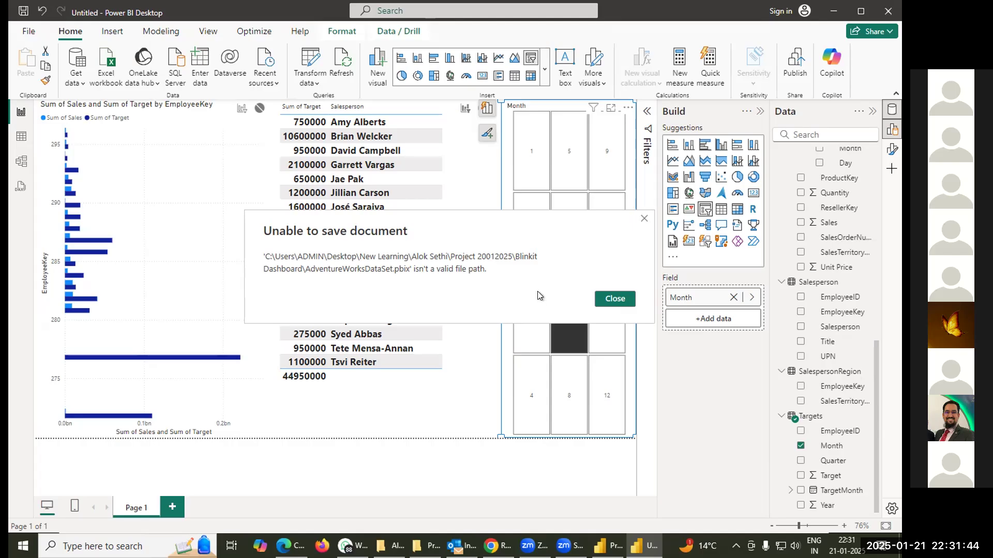
pyautogui.click(610, 303)
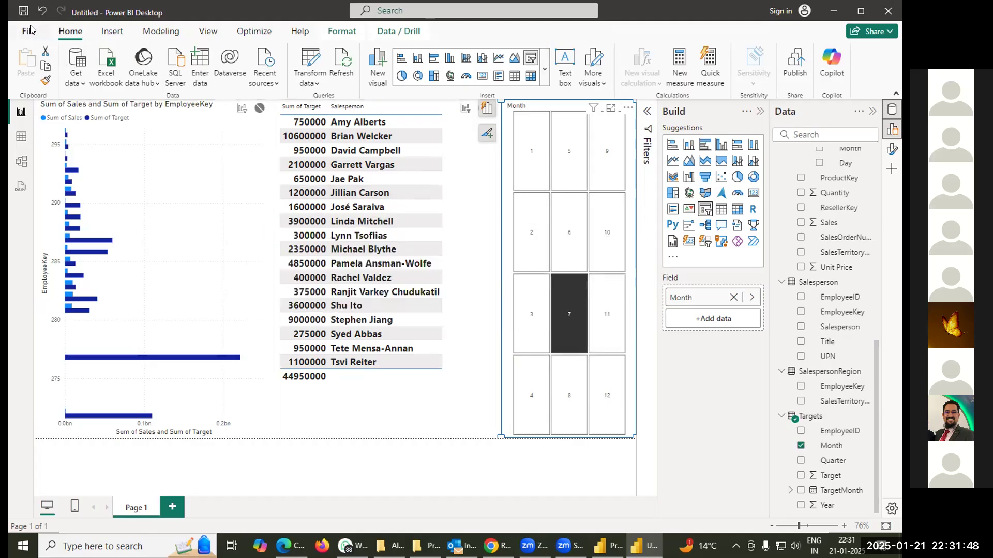
# - Save the report as ab in the recent location 15012025
pyautogui.click(23, 12)
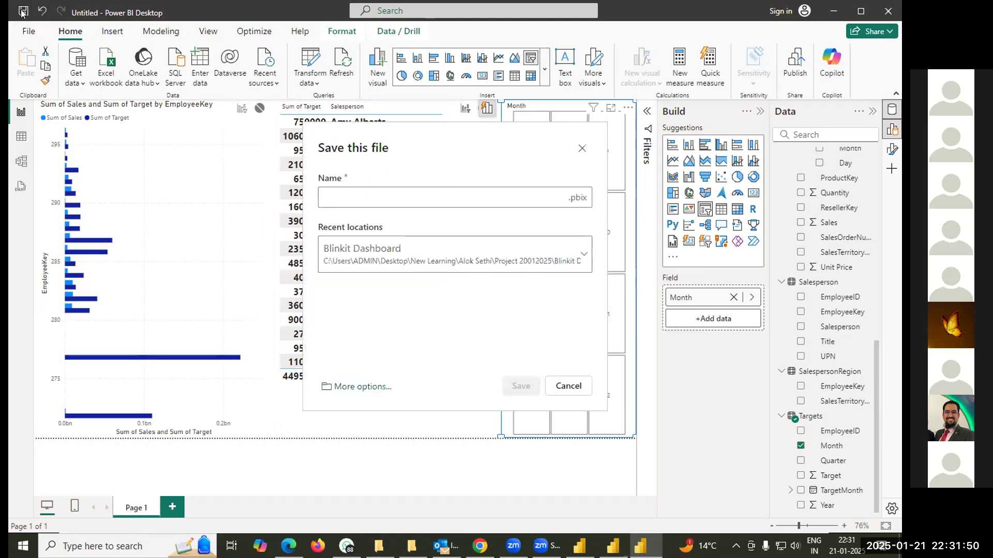
pyautogui.click(366, 263)
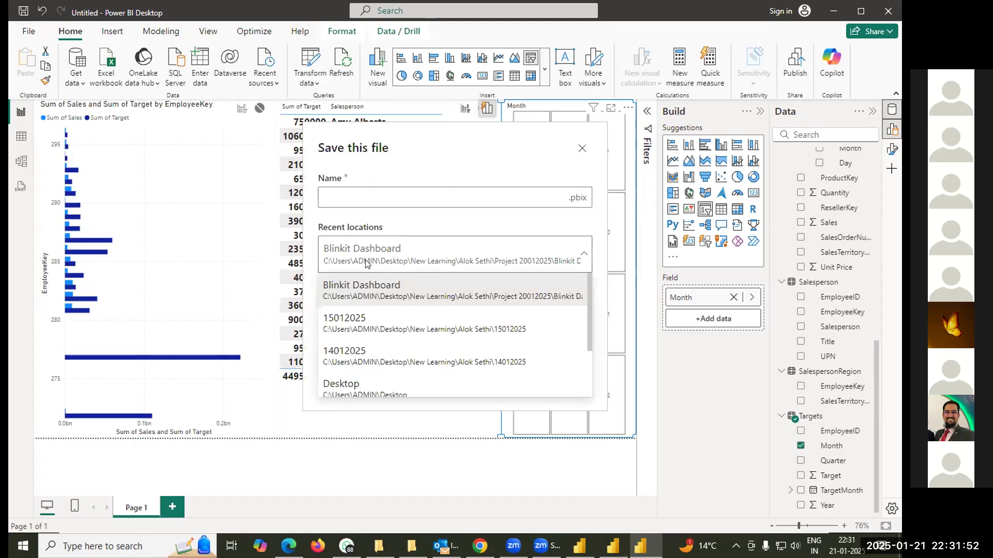
pyautogui.click(358, 330)
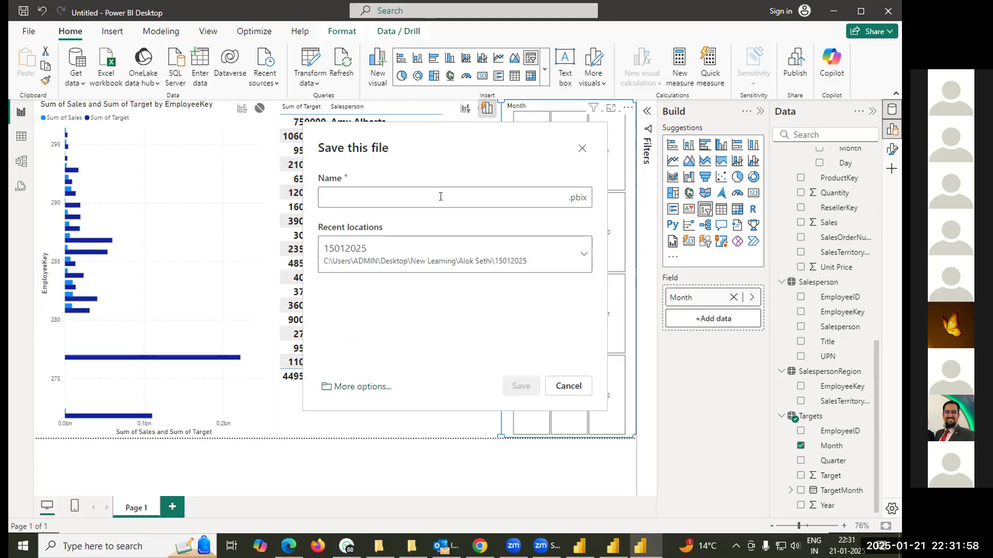
pyautogui.write('ab')
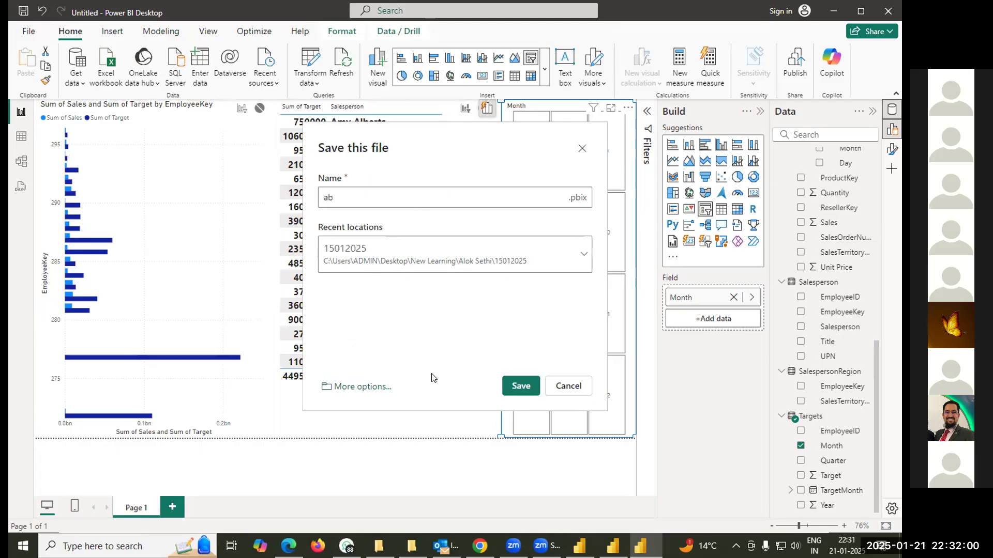
pyautogui.click(513, 388)
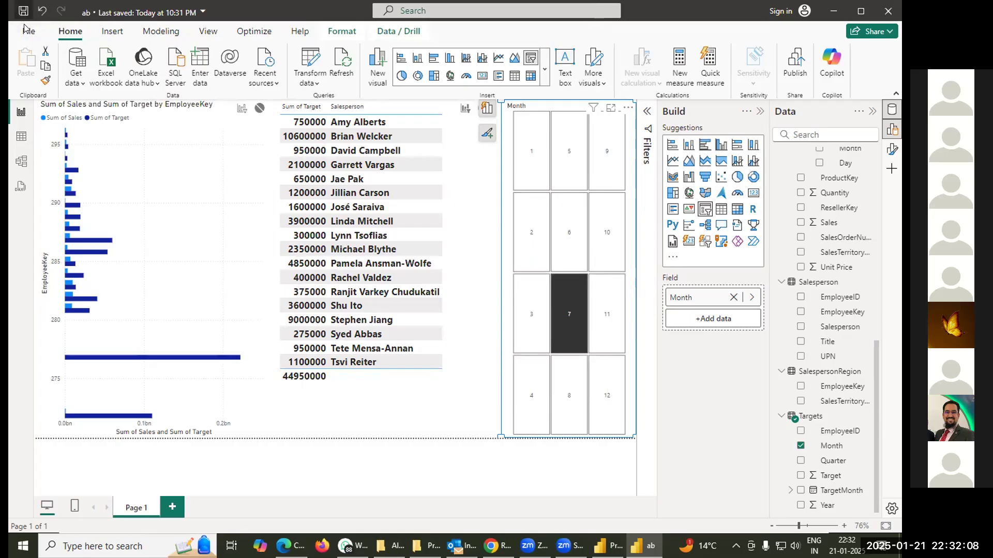
# - Open the save-as options for the ab report
pyautogui.click(27, 30)
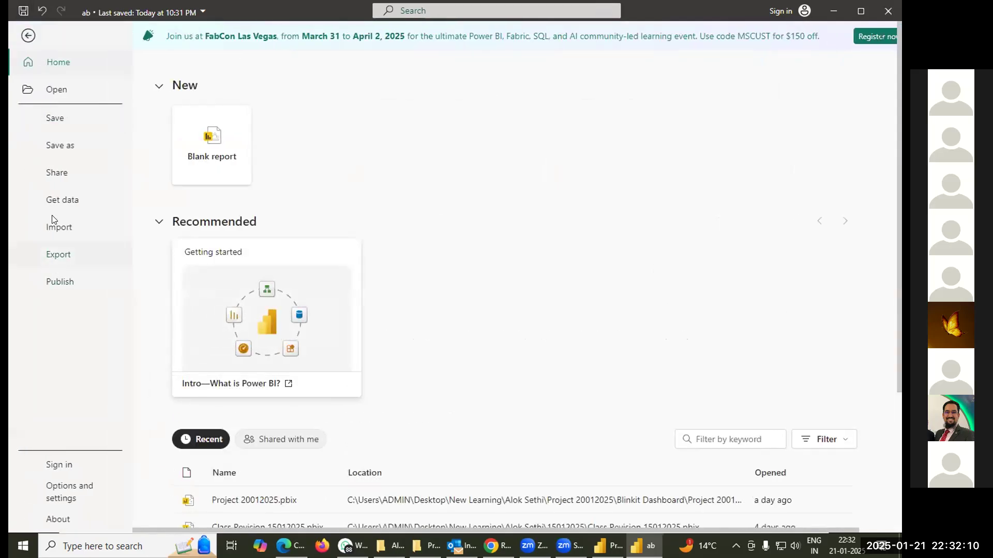
pyautogui.click(59, 149)
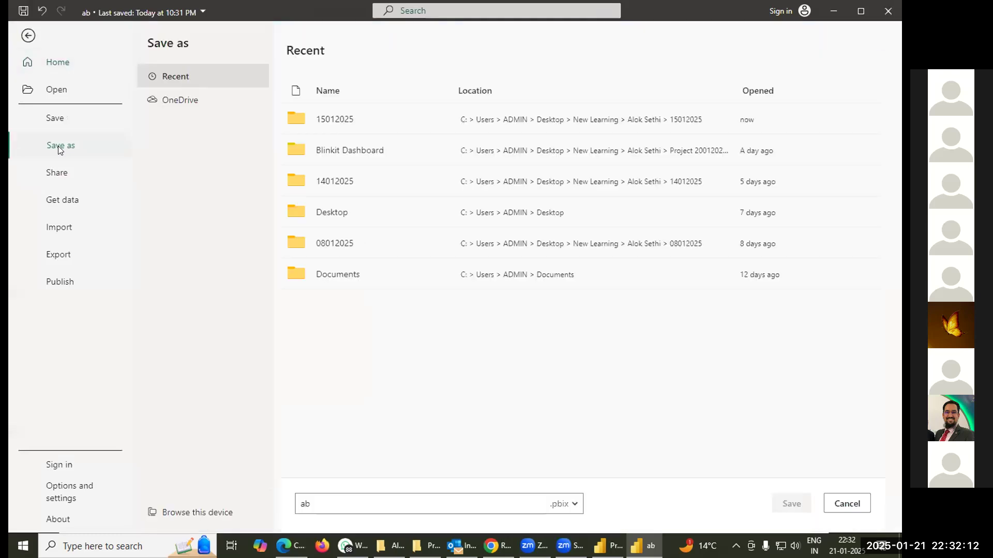